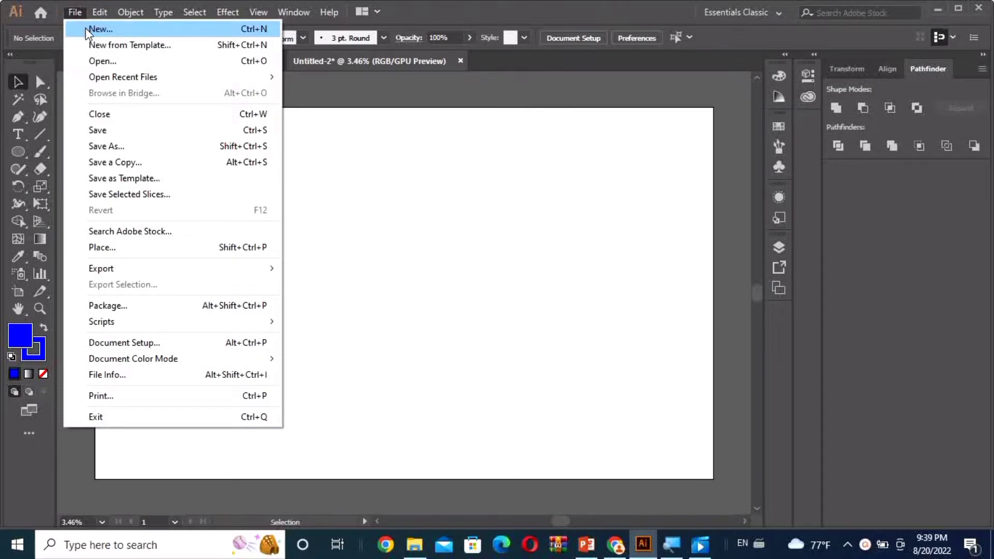
From File > New, name the 200 × 100 cm landscape document HAGE TRAVEL AGENCY and create it
click(87, 32)
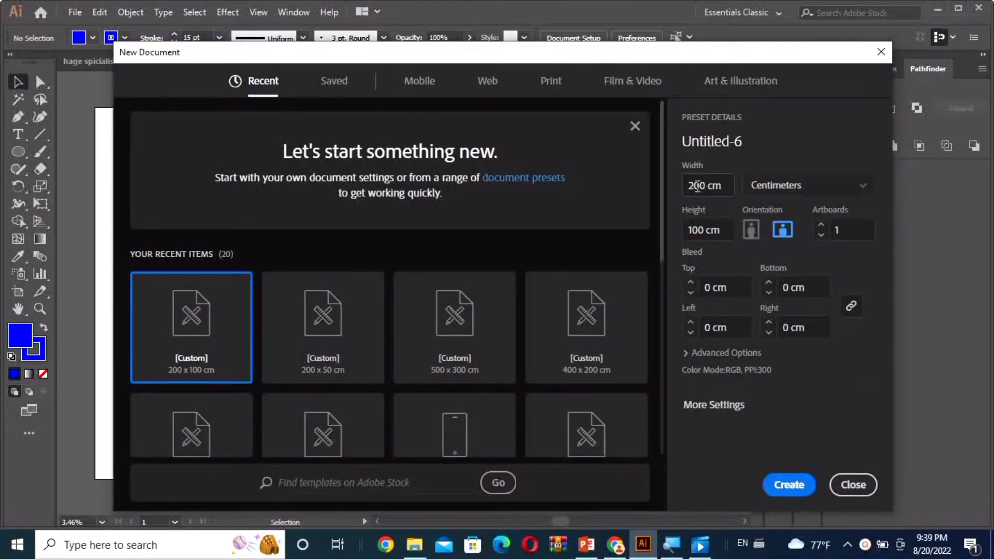
triple_click(758, 147)
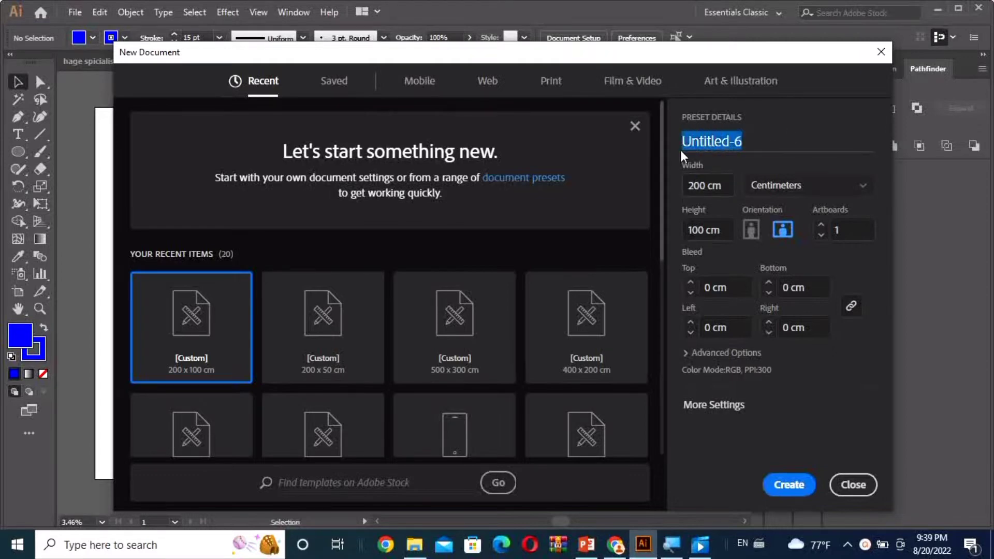
text(HAGE)
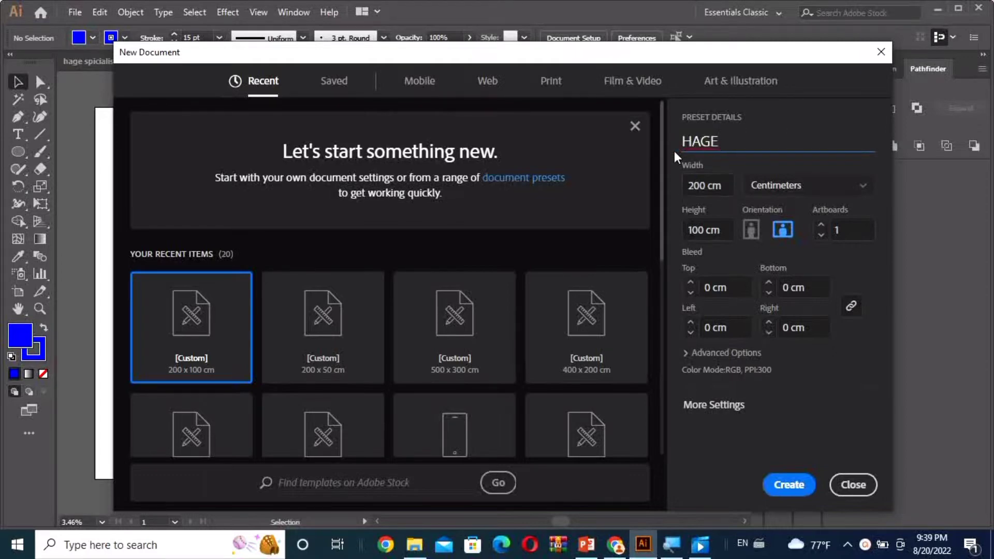
text(VA)
text(AGENCY)
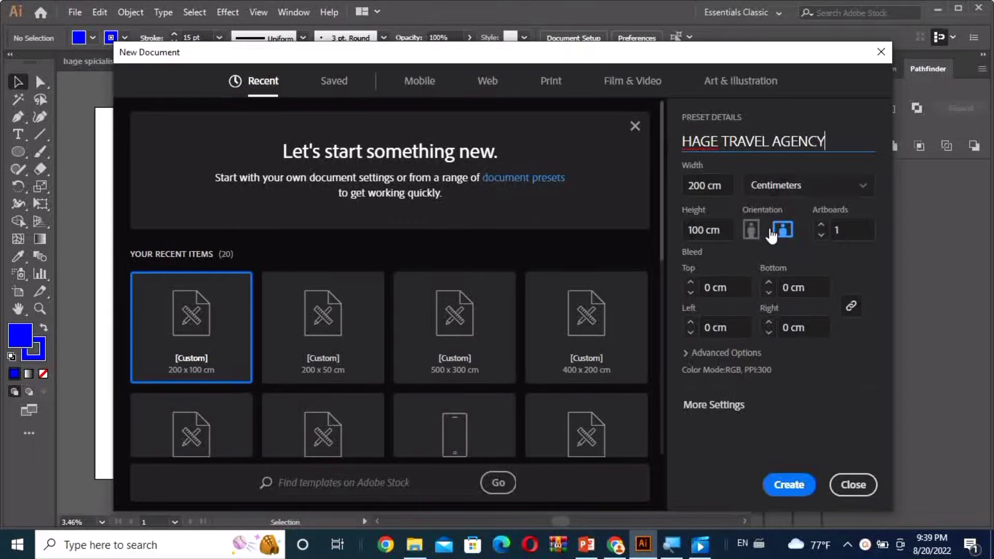
click(789, 485)
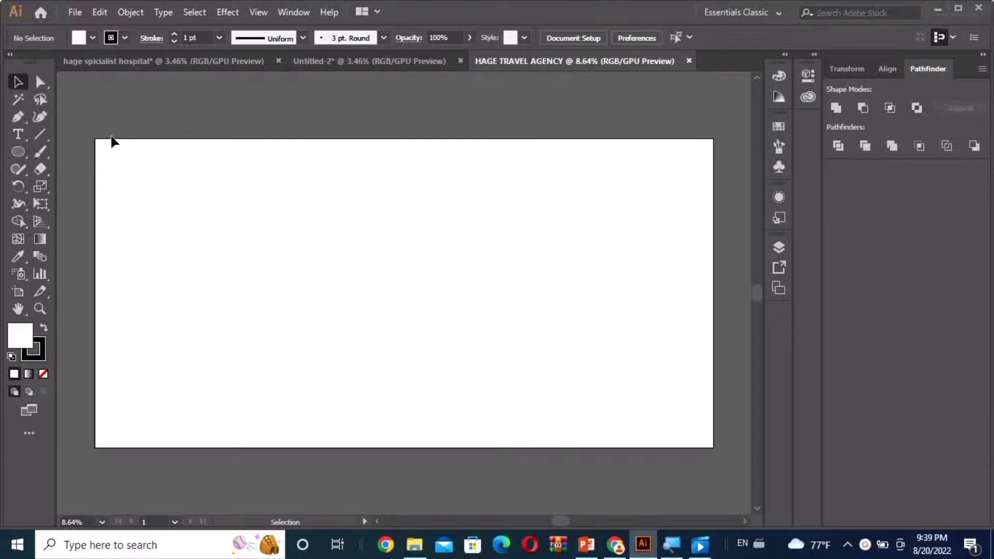
drag(99, 141, 206, 449)
drag(643, 139, 743, 445)
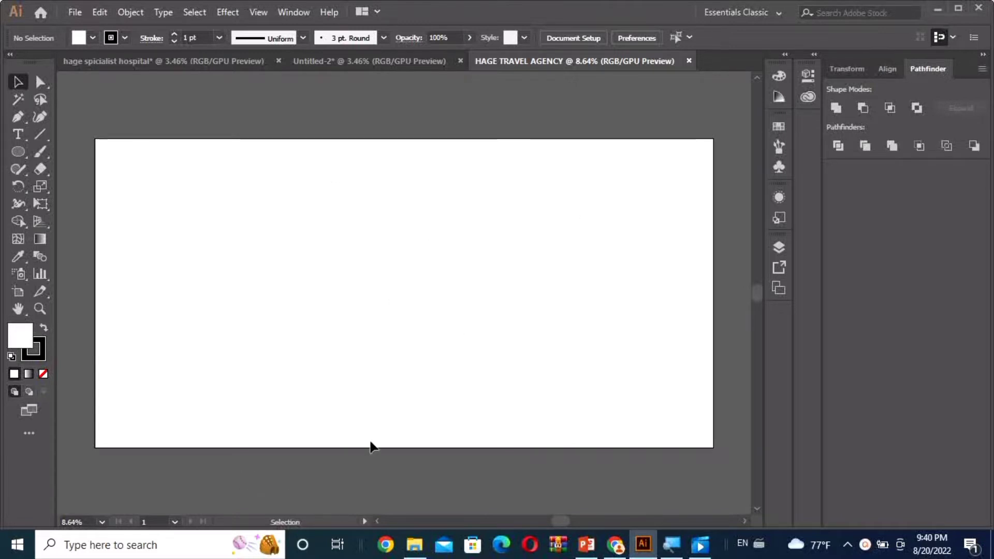
Draw a tall oval at the artboard's left edge and fill it blue
click(19, 151)
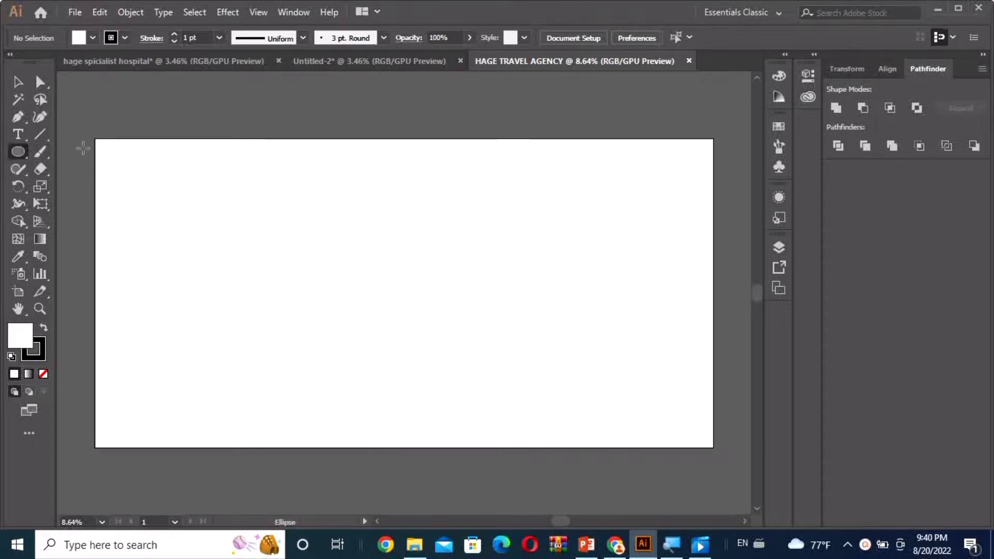
drag(94, 140, 239, 455)
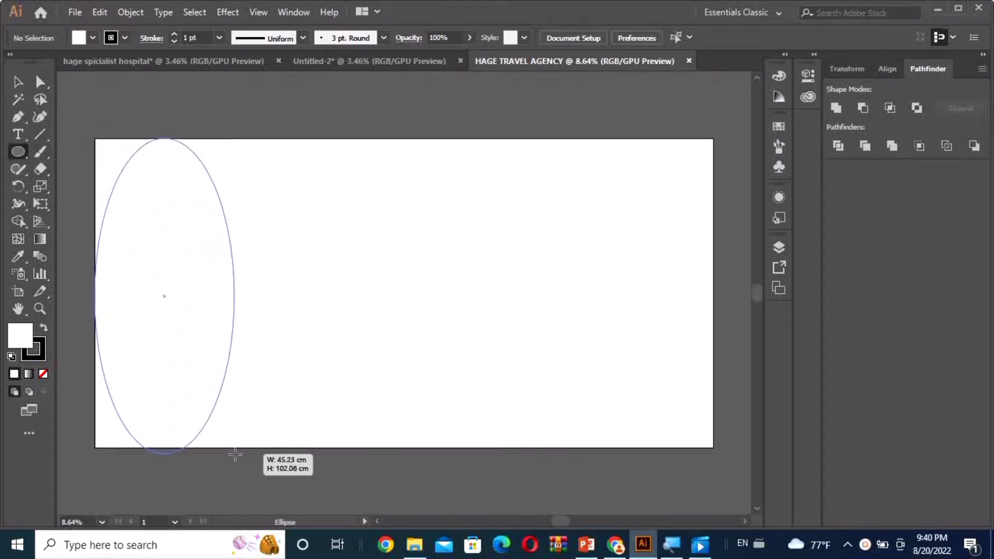
click(240, 456)
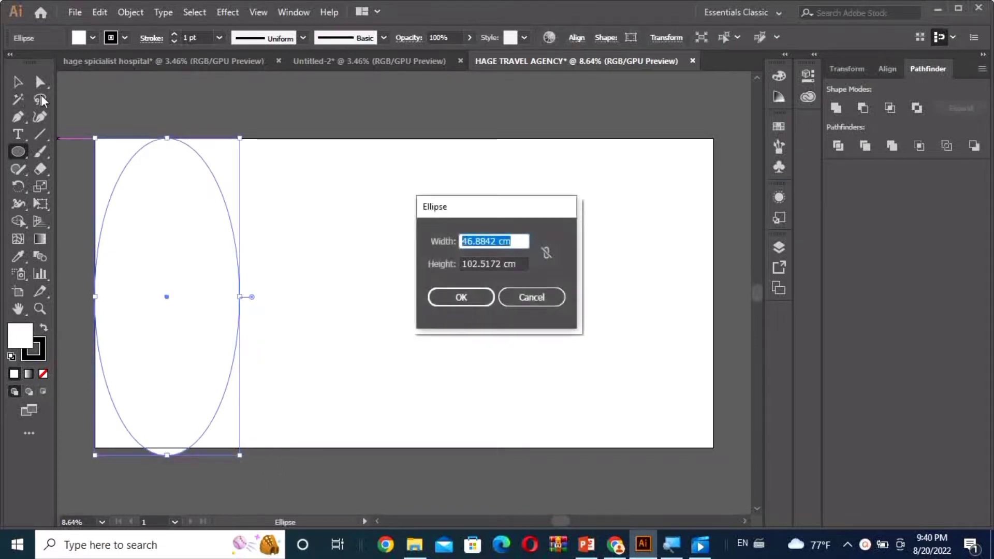
click(531, 298)
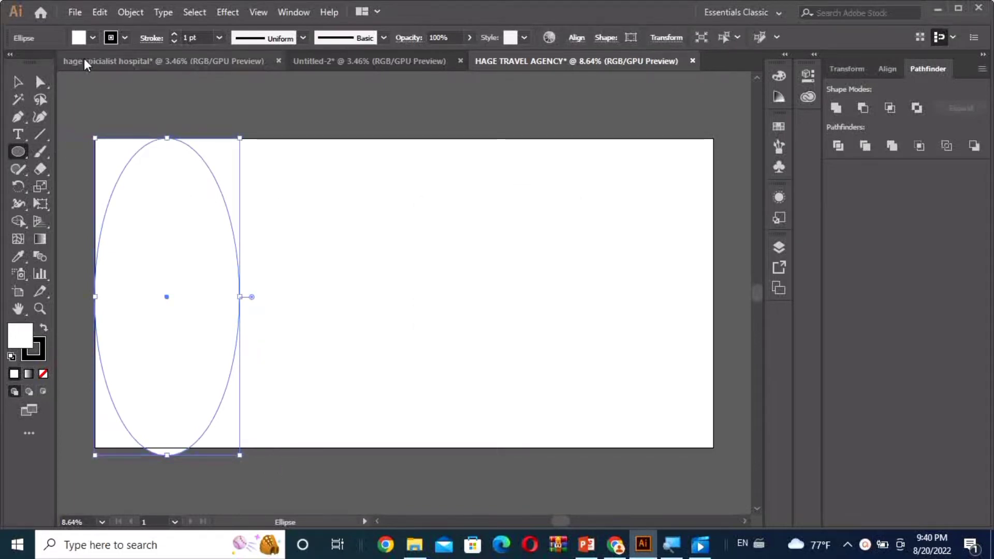
click(92, 38)
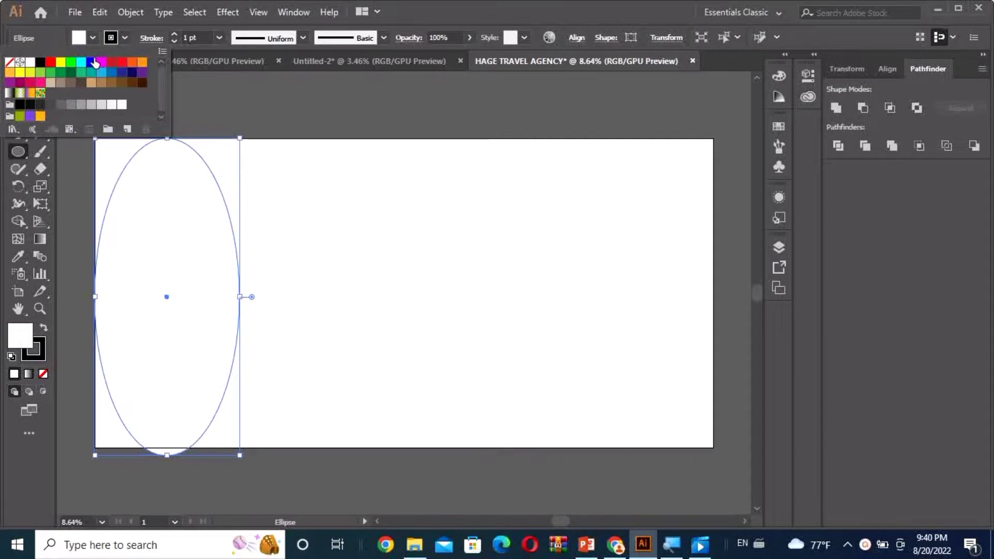
click(92, 62)
Stretch the blue oval past the artboard's left edge and above its top
click(81, 149)
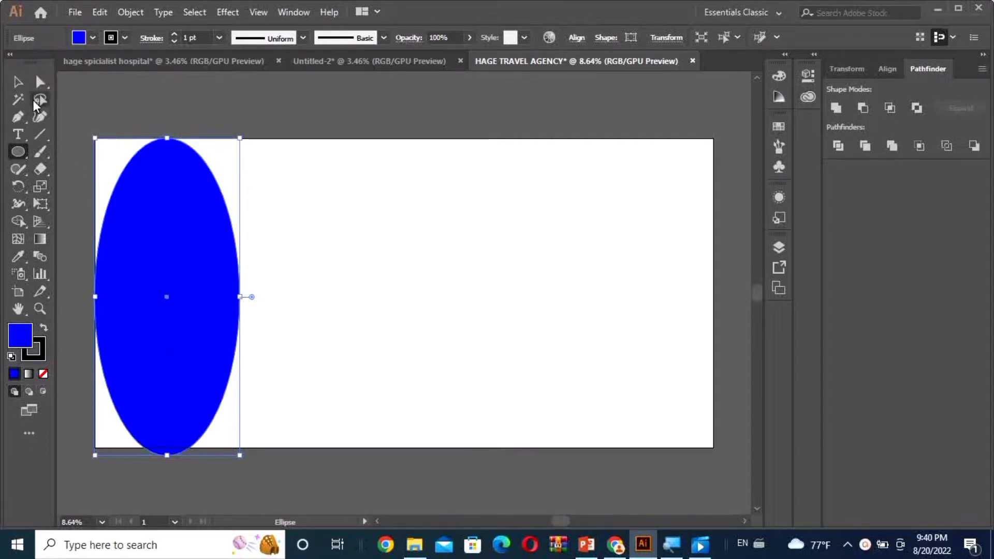
click(17, 82)
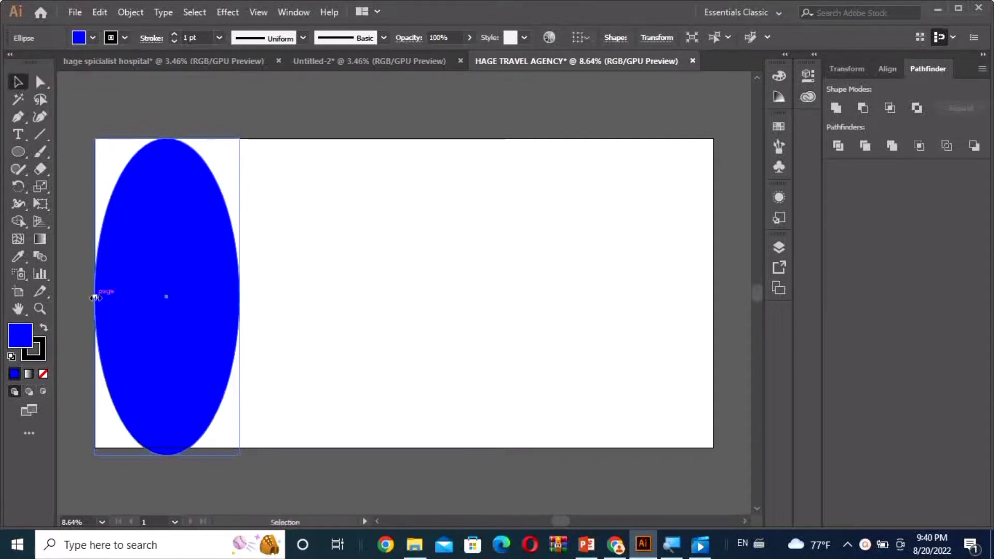
drag(95, 297, 69, 299)
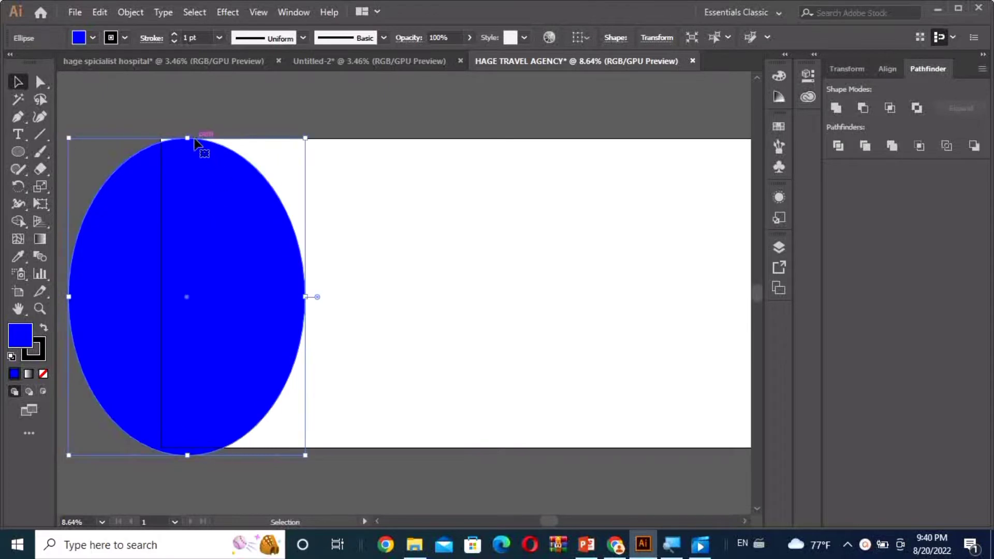
drag(187, 137, 187, 128)
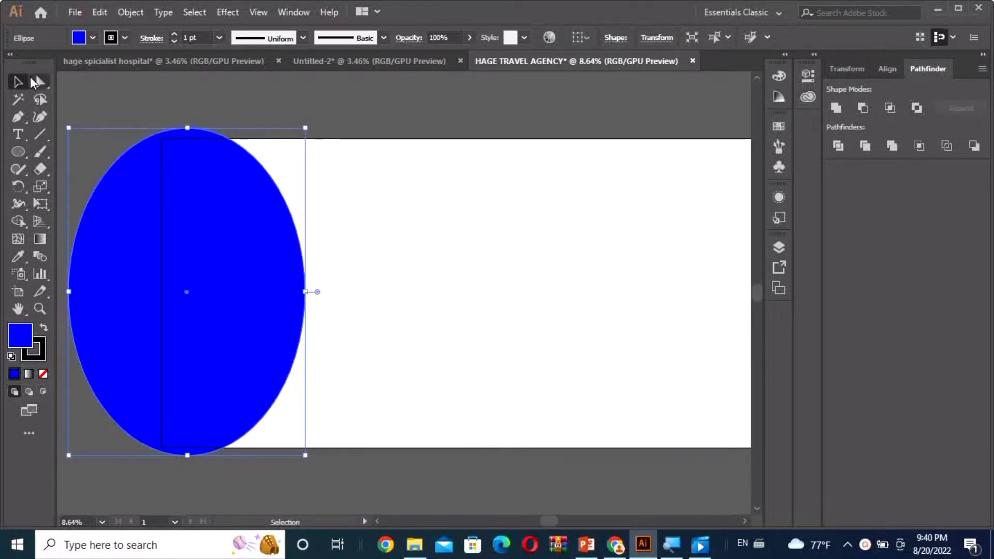
With Direct Selection, adjust the oval's top point and push its right point inward
click(38, 82)
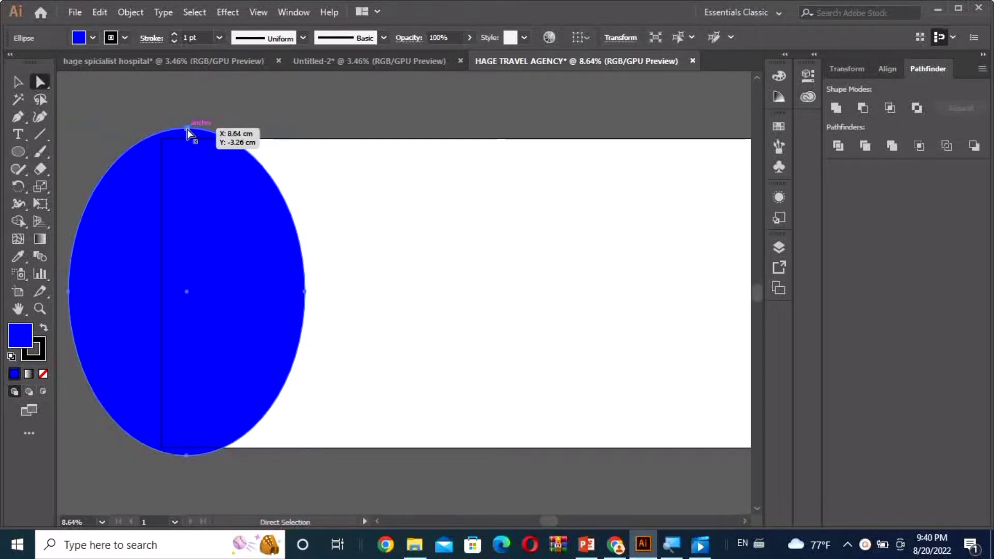
drag(188, 129, 235, 134)
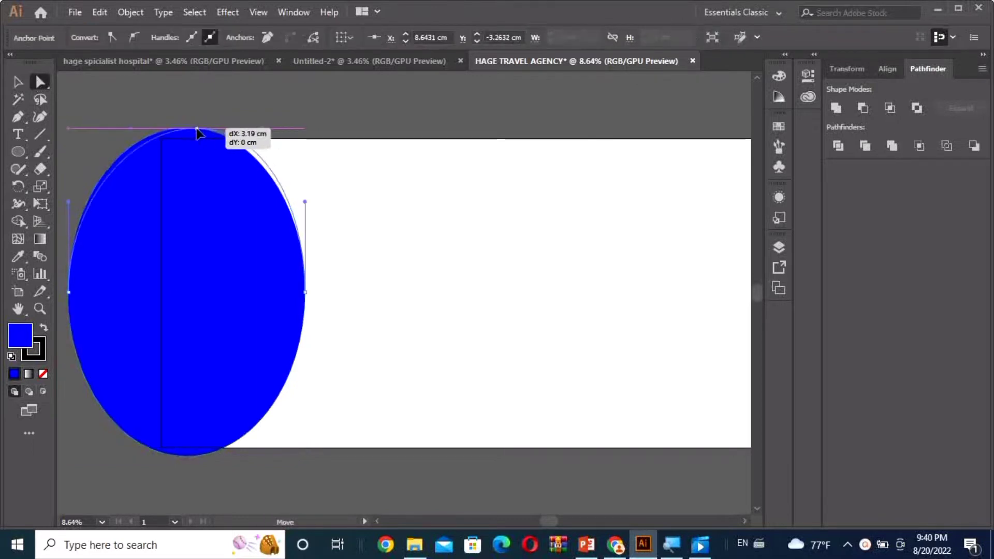
drag(235, 134, 288, 134)
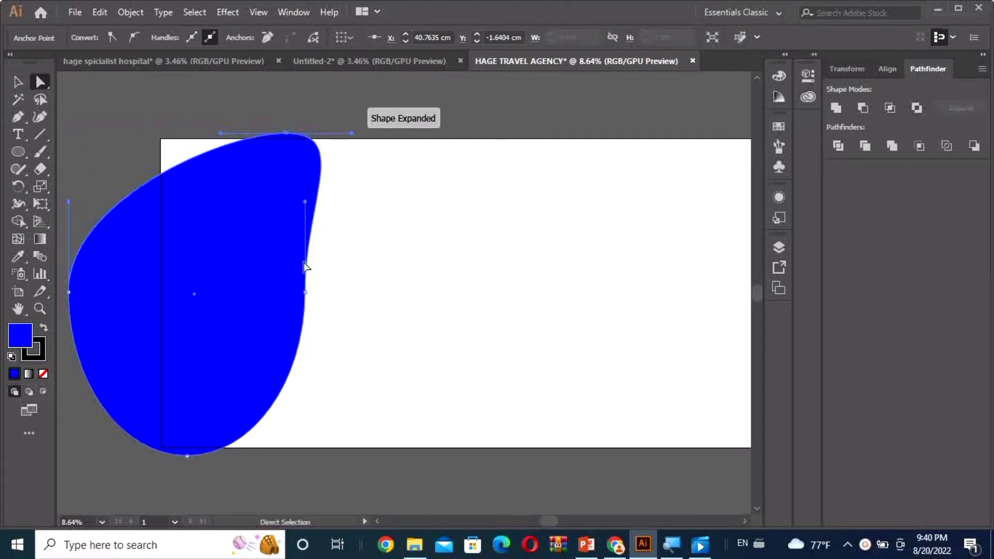
key(ctrl+z)
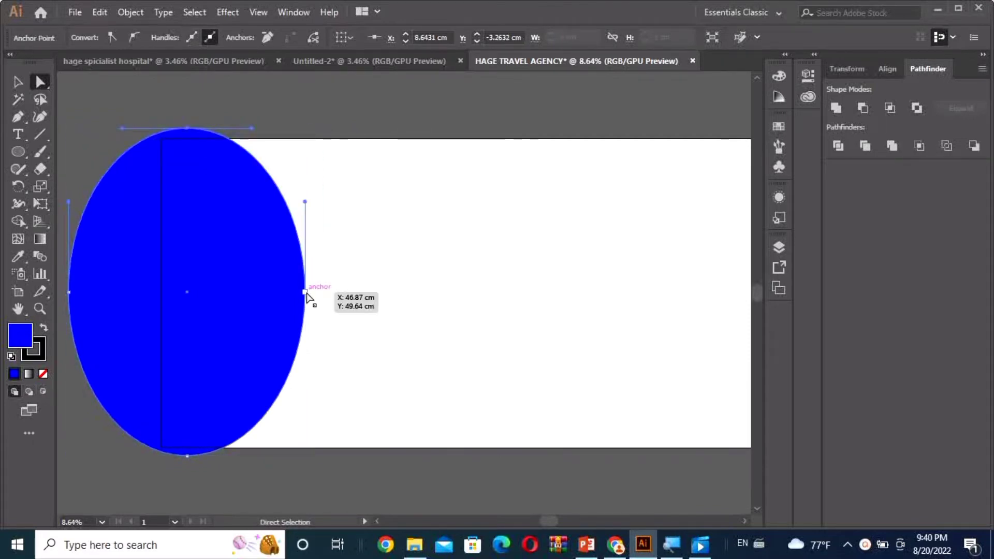
key(ctrl+equal)
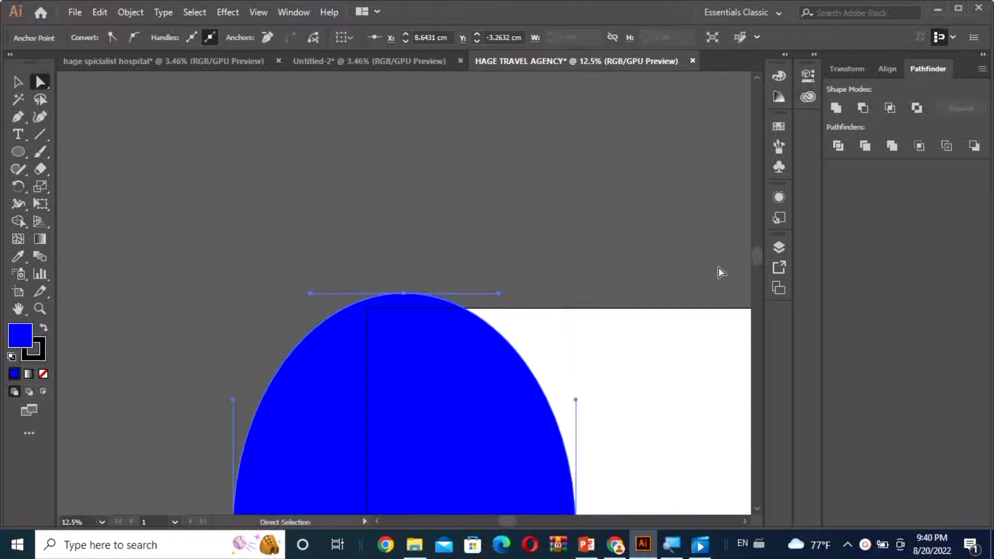
drag(756, 261, 760, 306)
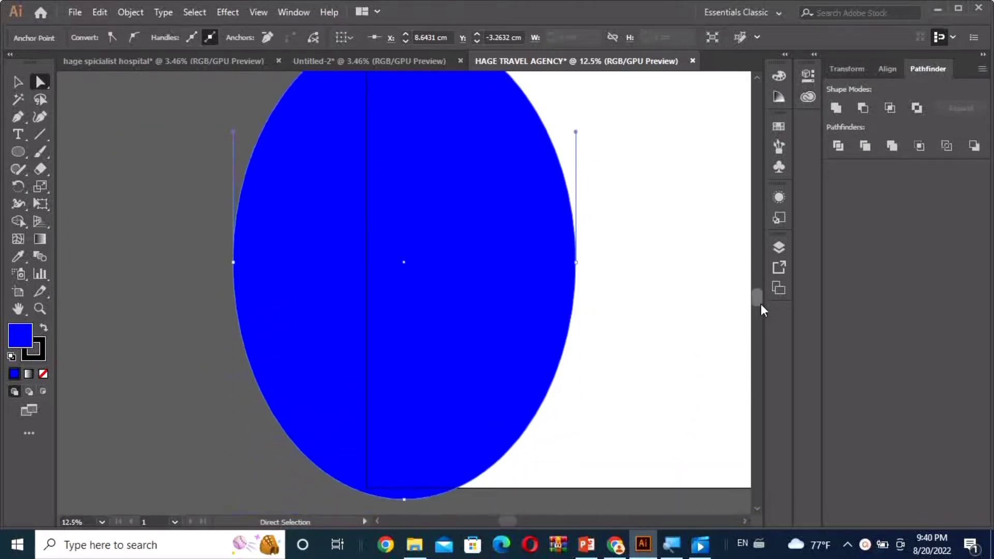
key(ctrl+minus)
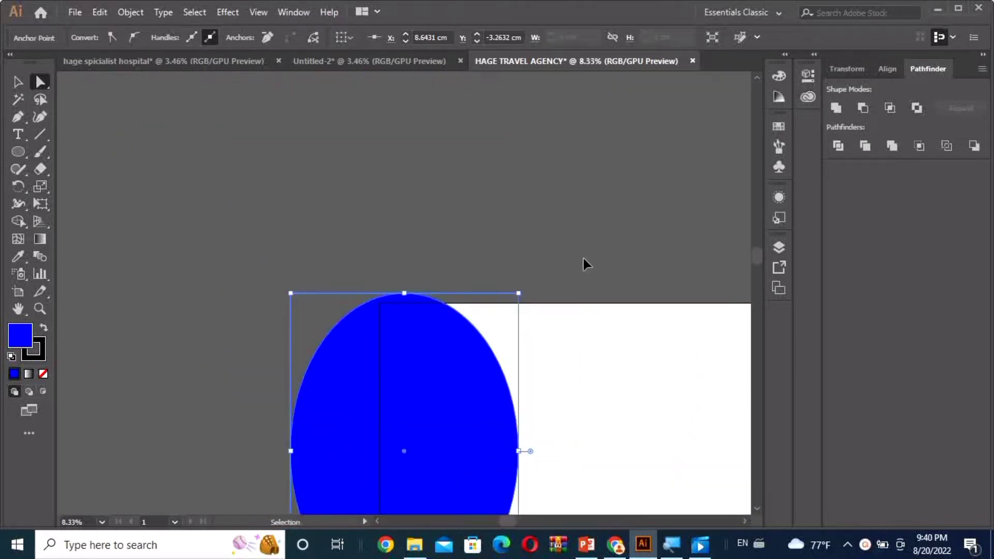
key(ctrl+plus)
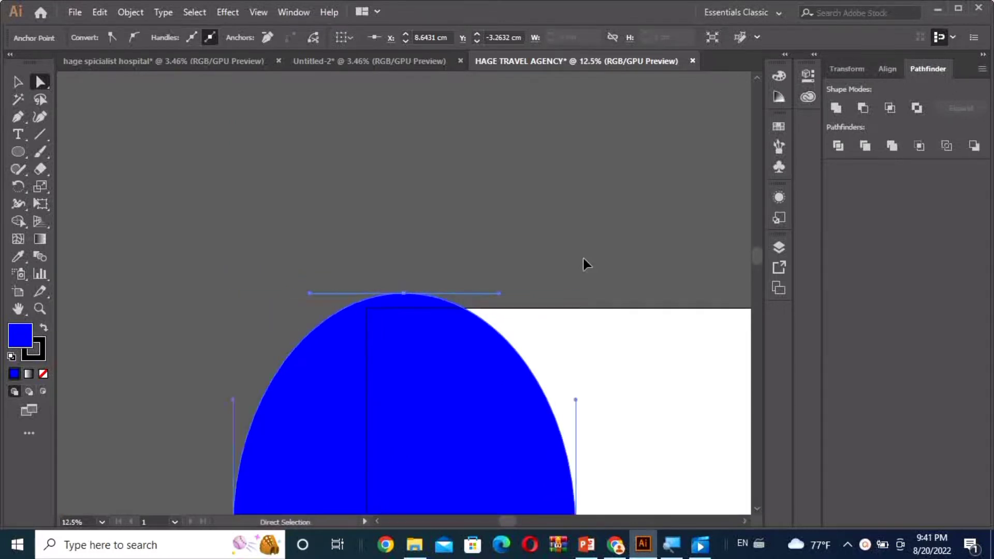
drag(763, 258, 771, 299)
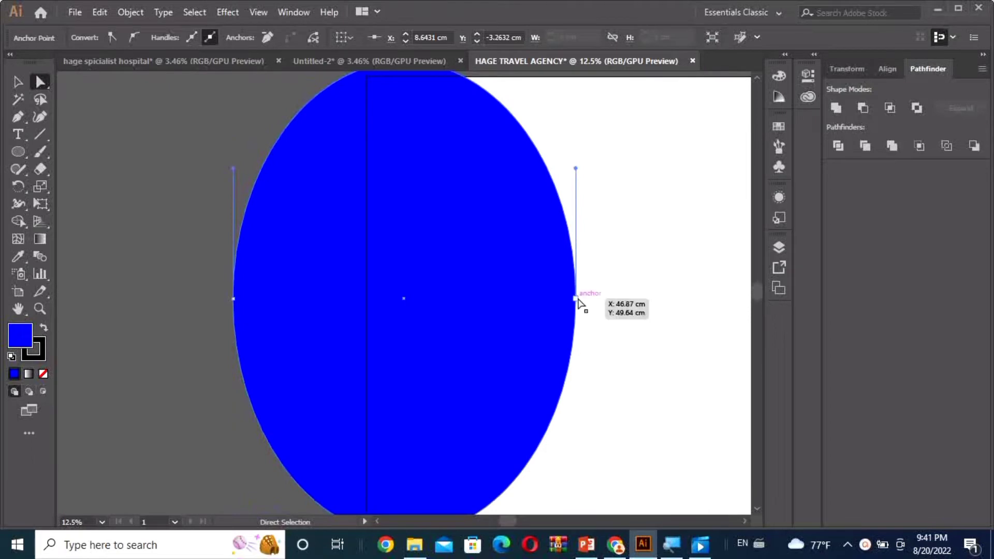
mouse_move(576, 299)
mouse_down()
mouse_move(488, 320)
mouse_move(427, 320)
mouse_up()
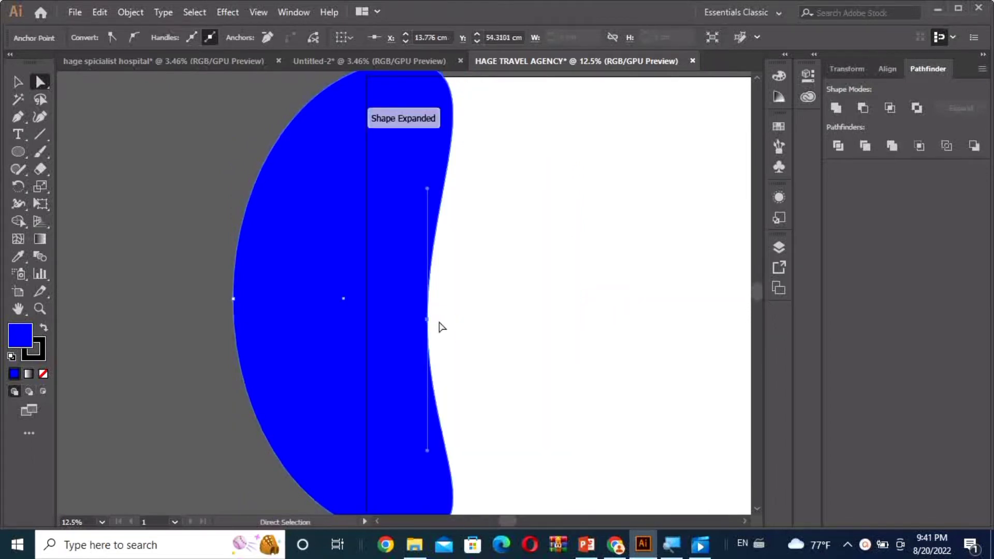
key(ctrl+minus)
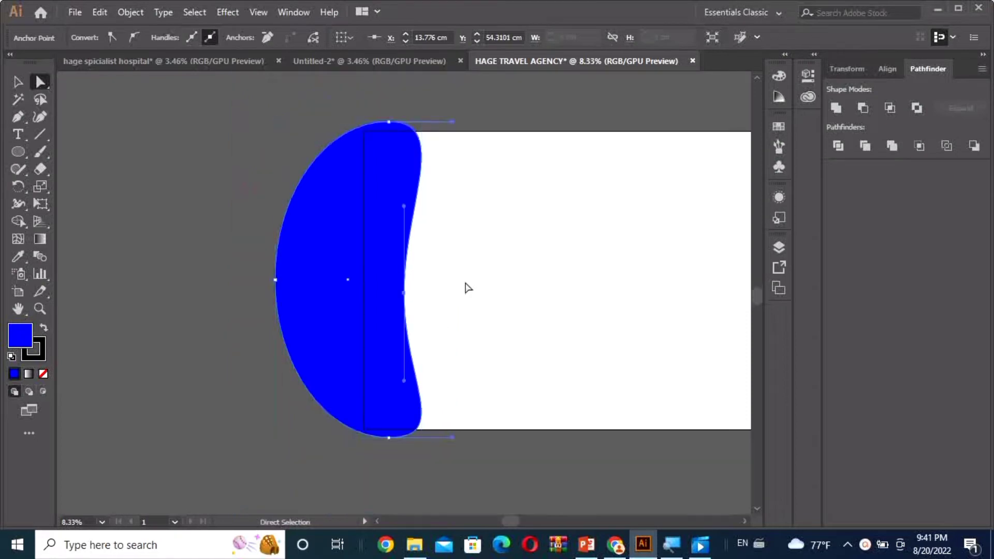
key(ctrl+0)
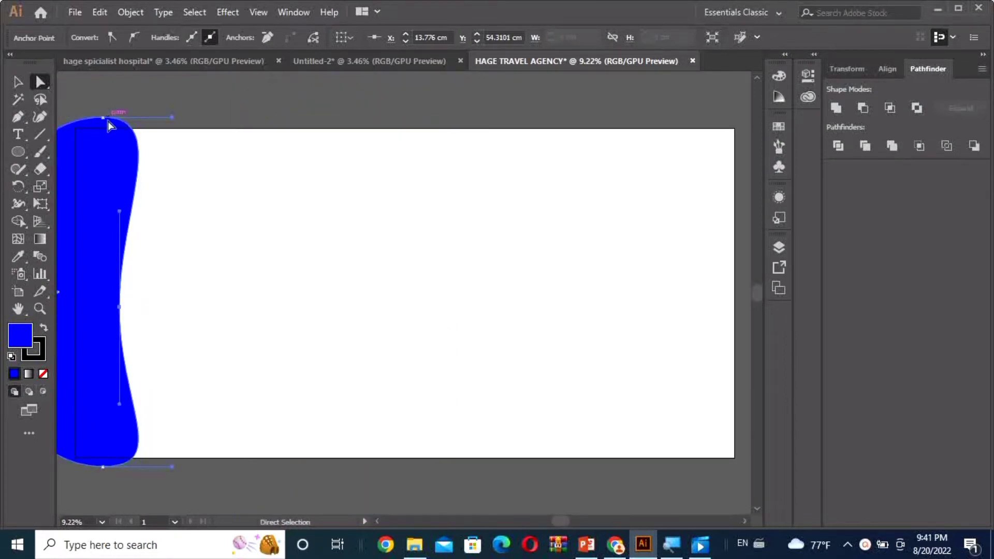
Curve the wave's top and bottom ends outward by dragging their anchors and handles
drag(104, 119, 132, 124)
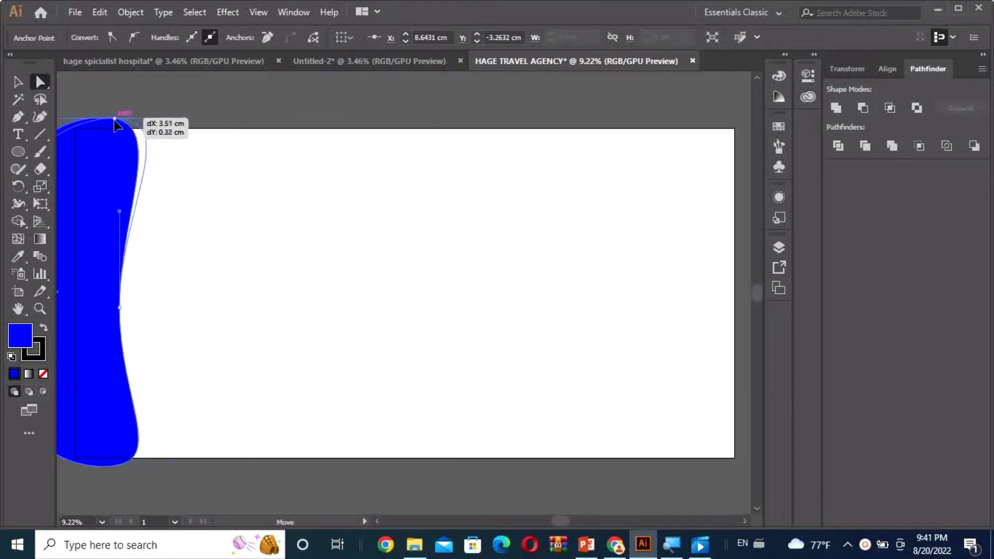
drag(133, 124, 169, 124)
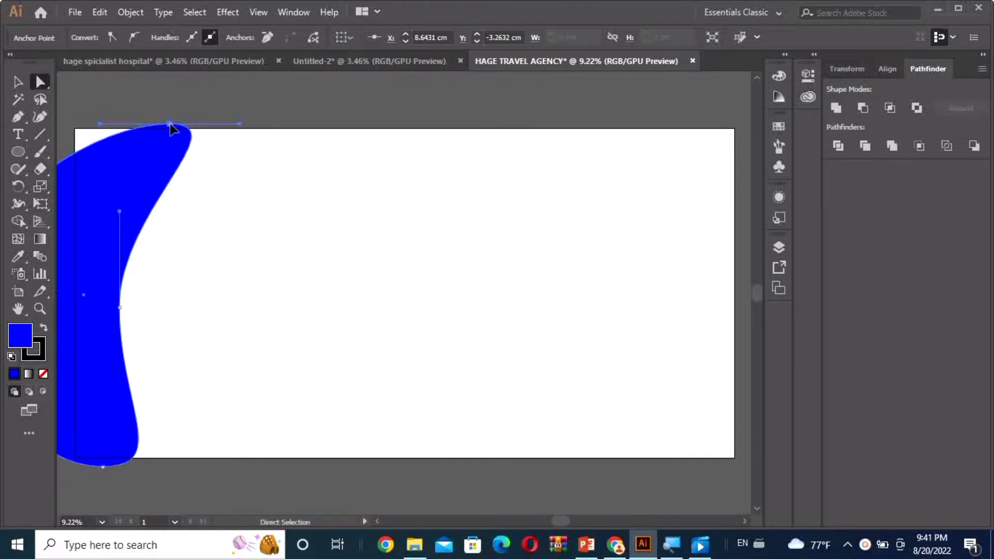
mouse_move(100, 125)
mouse_down()
mouse_move(72, 99)
mouse_move(79, 90)
mouse_up()
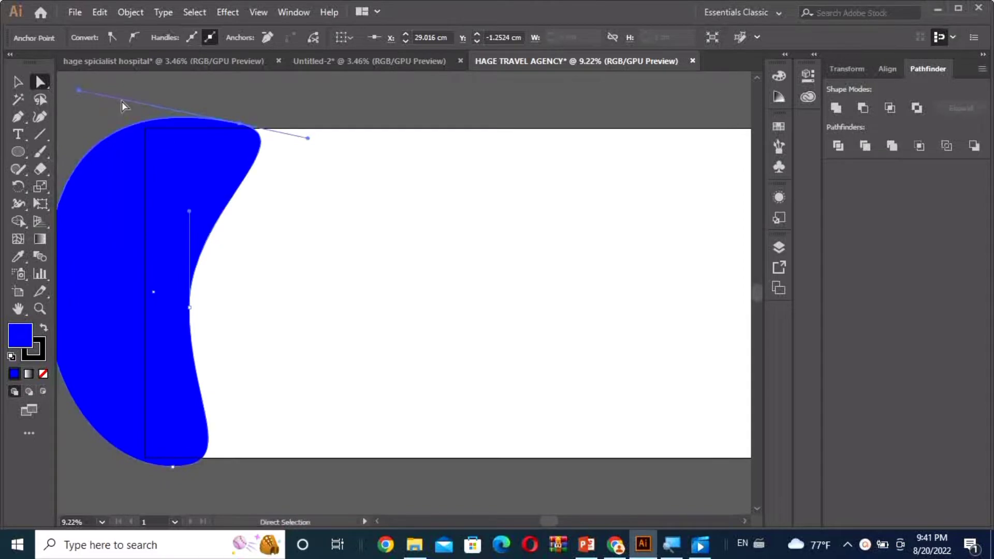
click(173, 466)
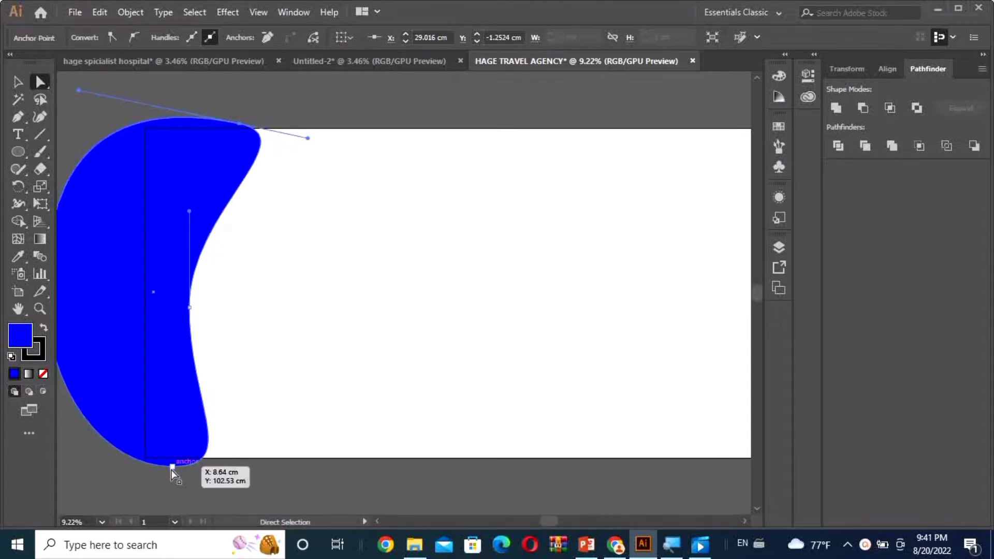
drag(176, 466, 185, 467)
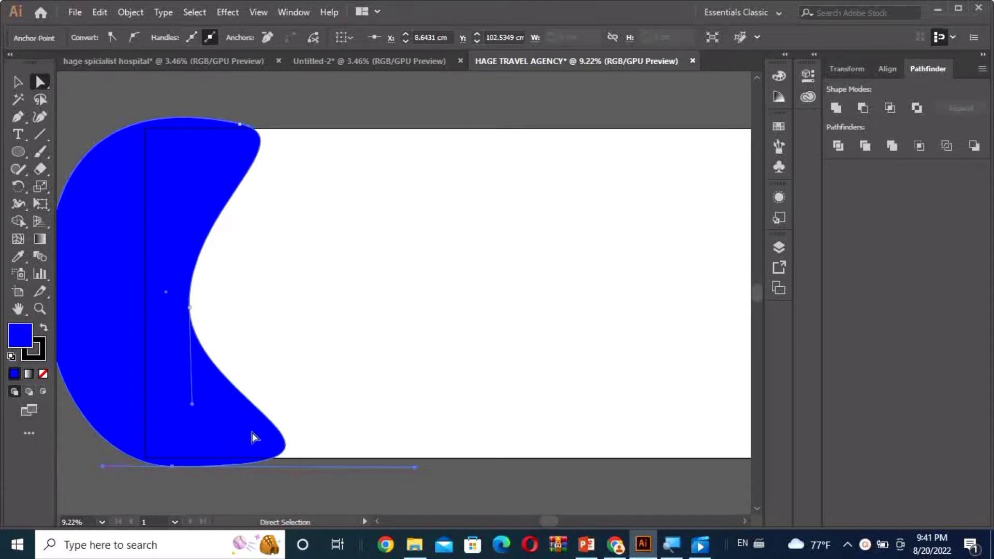
drag(415, 468, 341, 479)
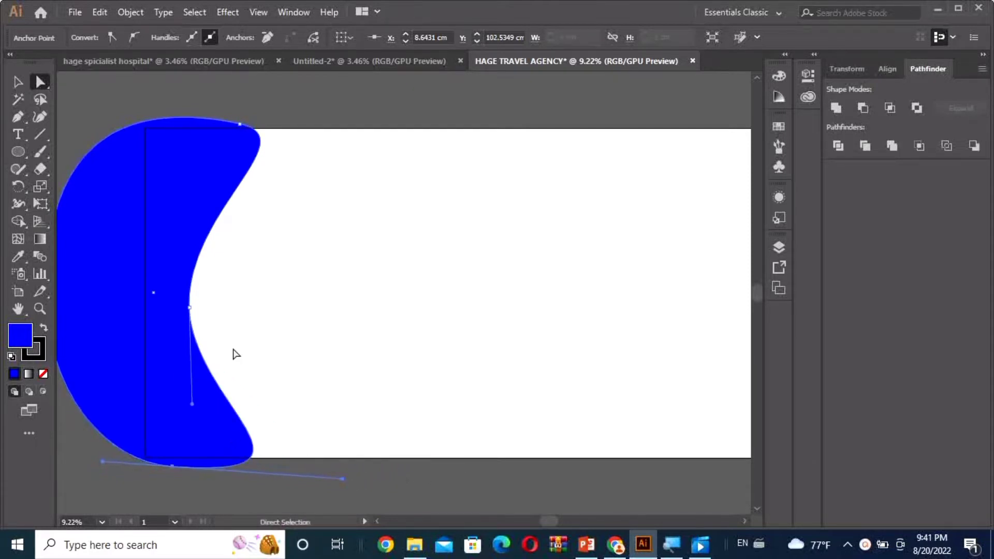
drag(247, 128, 259, 120)
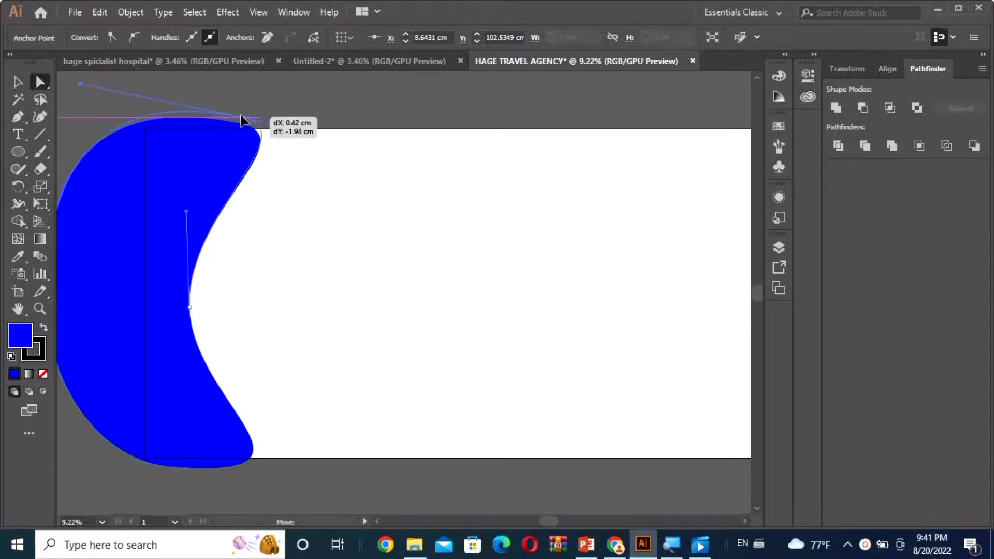
click(321, 149)
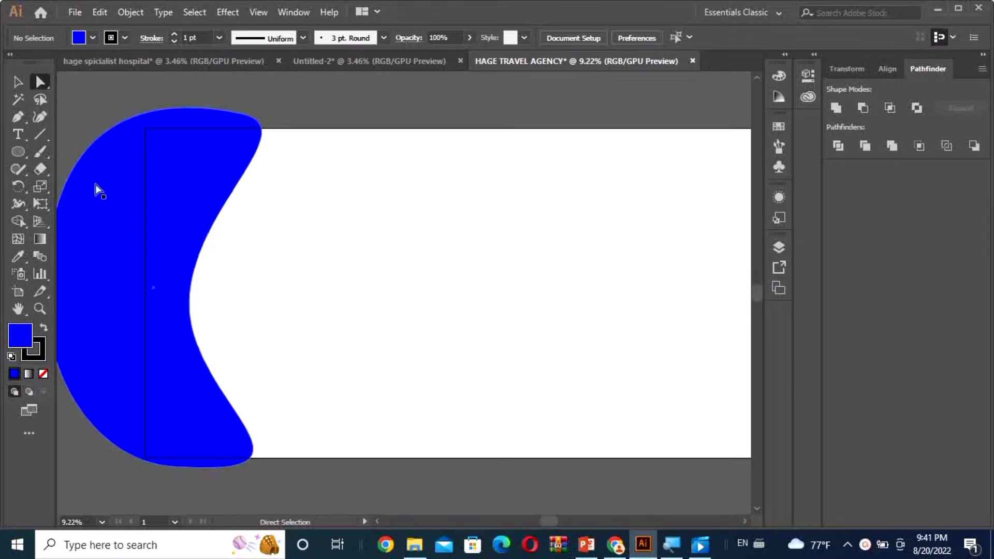
key(ctrl+minus)
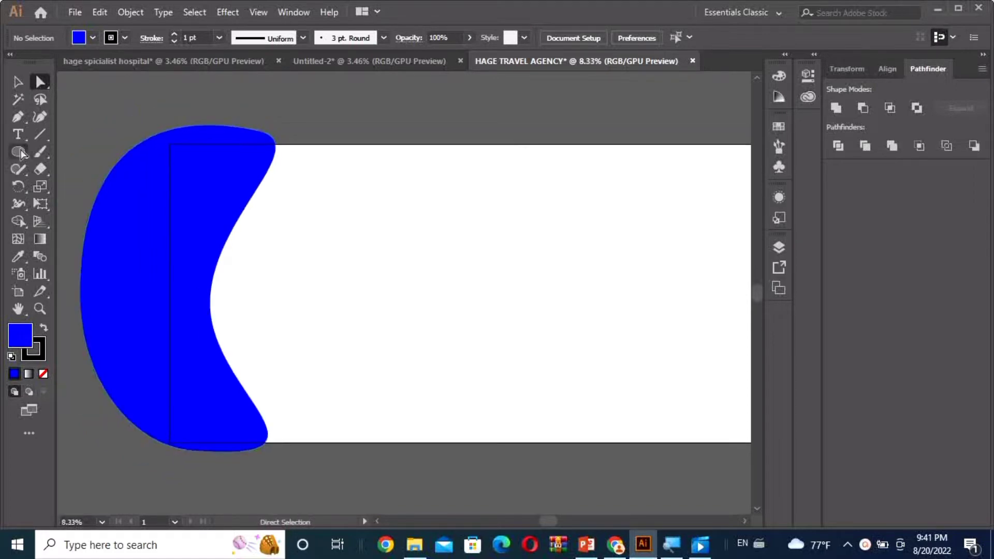
Start a Pen path around the wave's top, left side and bottom, extending below the artboard
click(19, 119)
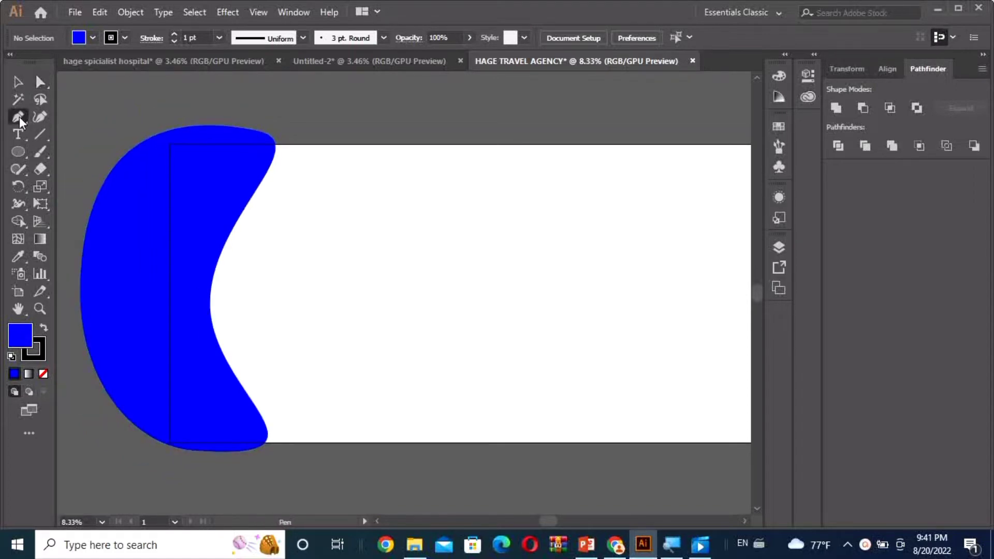
click(284, 143)
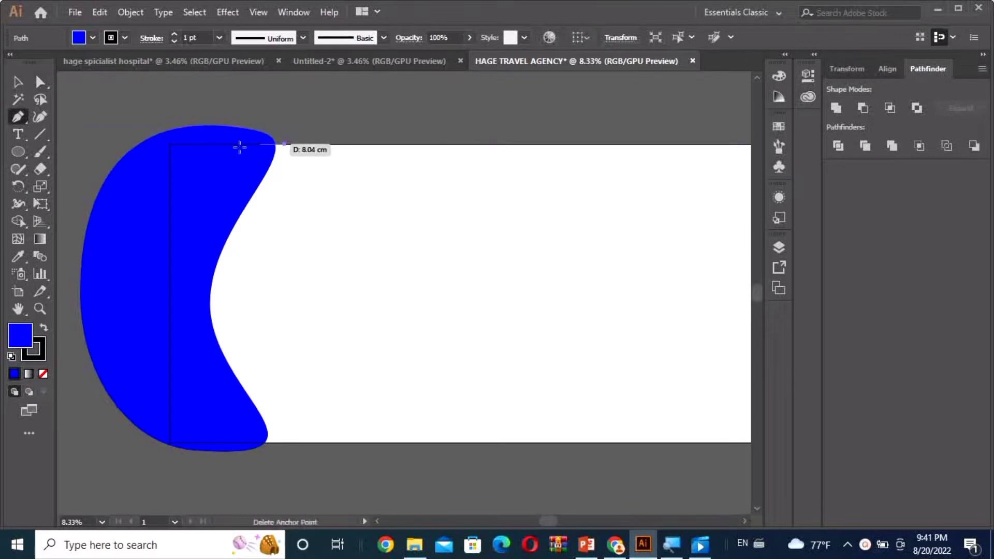
click(169, 144)
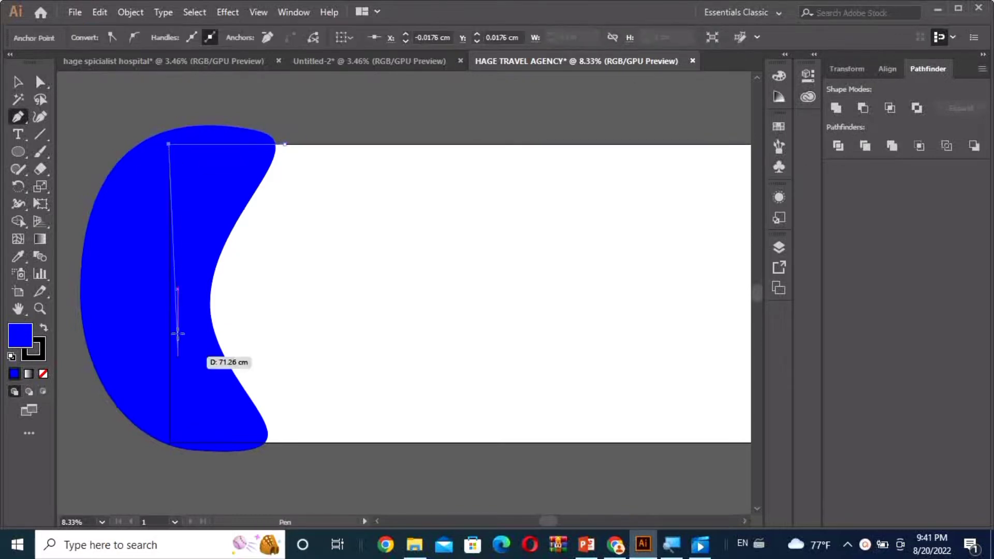
click(169, 443)
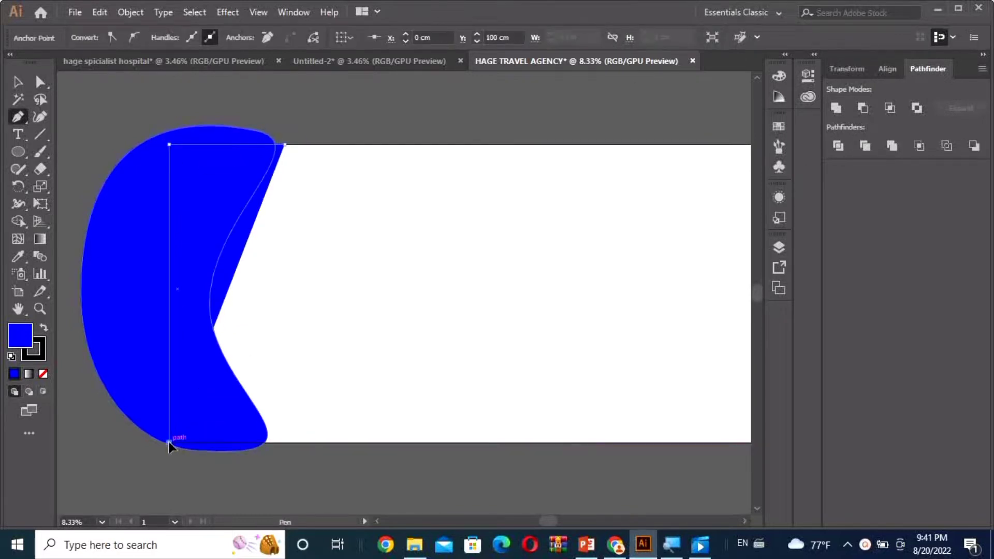
click(268, 443)
click(243, 485)
click(143, 486)
click(97, 432)
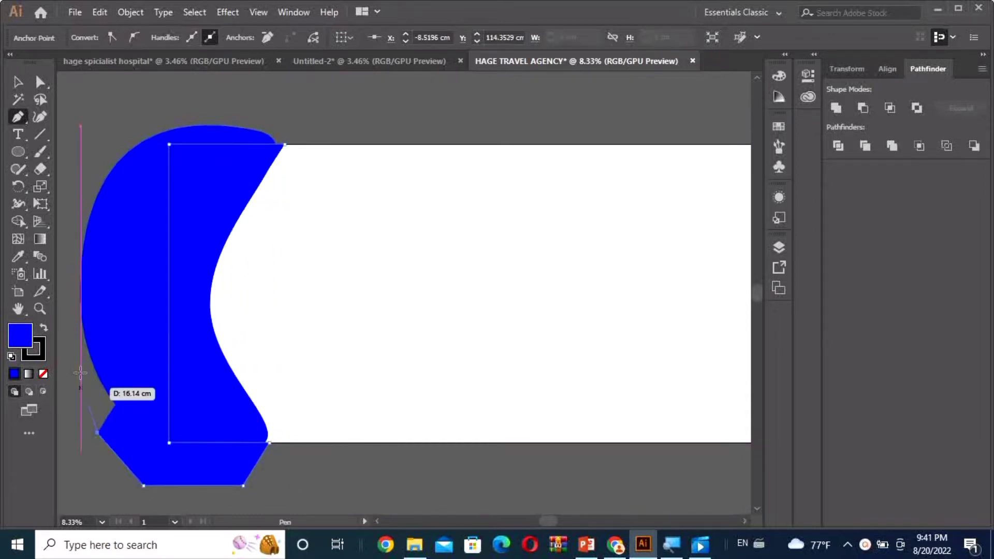
Continue the path up the left side and along the top, close it, and select the polygon
click(76, 345)
click(60, 254)
click(92, 155)
click(135, 121)
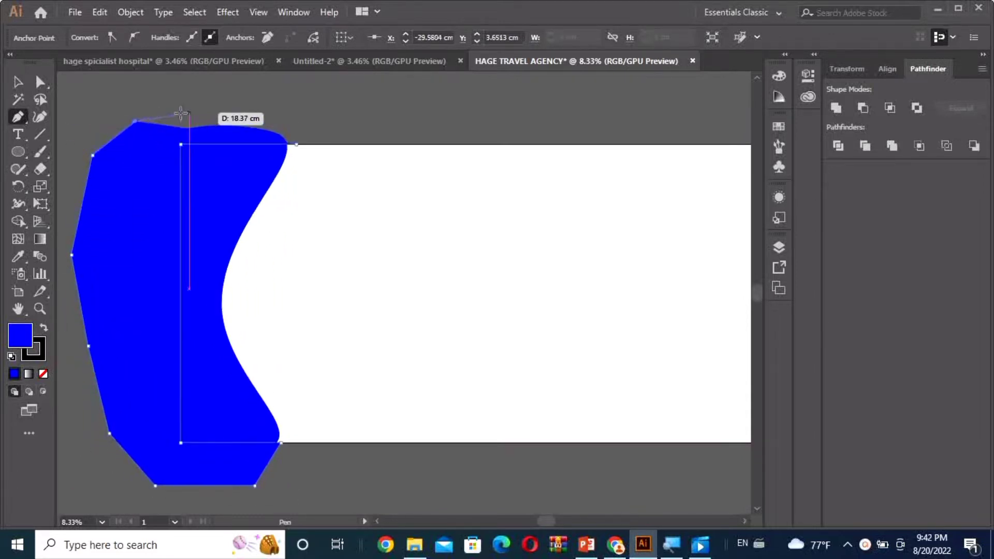
click(190, 113)
click(266, 103)
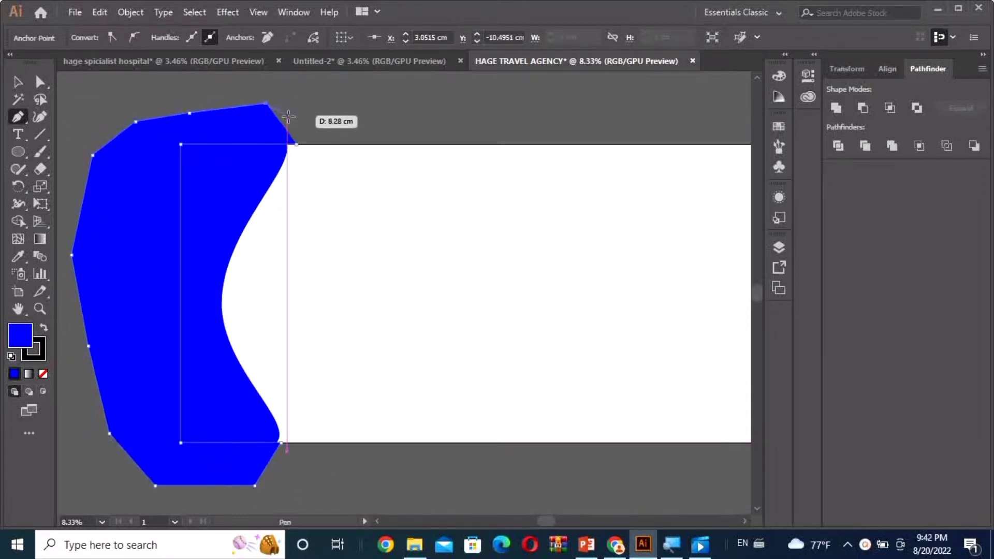
click(295, 143)
key(v)
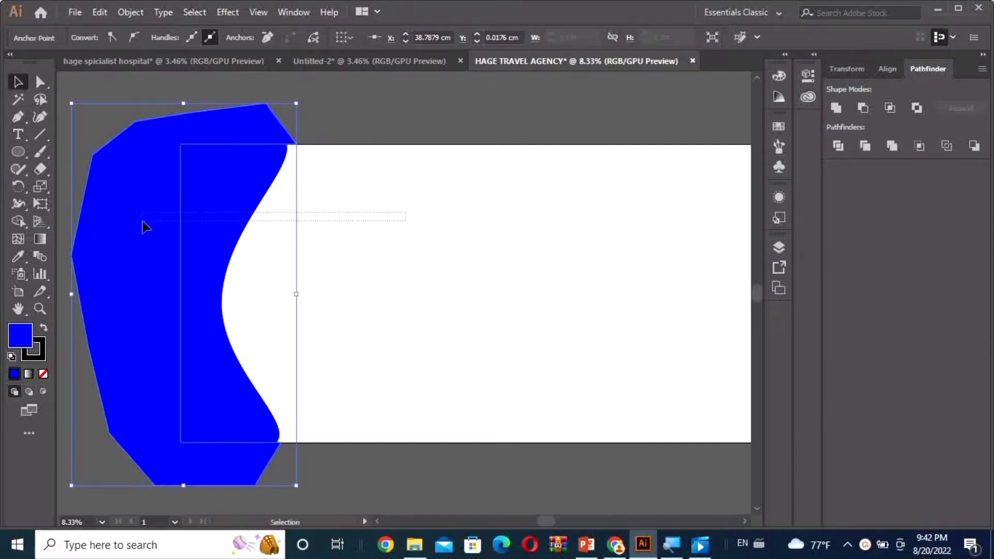
click(146, 227)
click(139, 15)
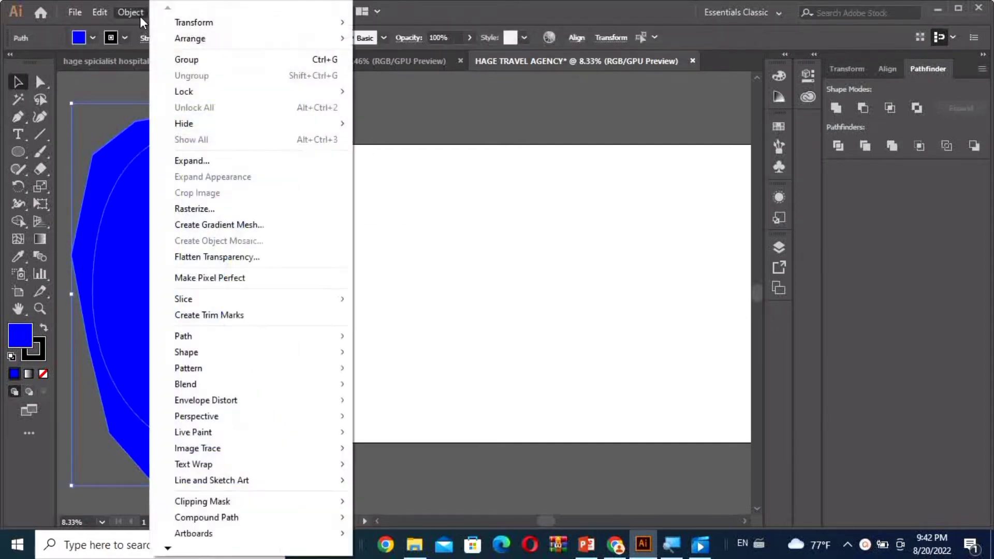
Expand the polygon and merge its outer band into one shape with Shape Builder
click(205, 160)
click(439, 355)
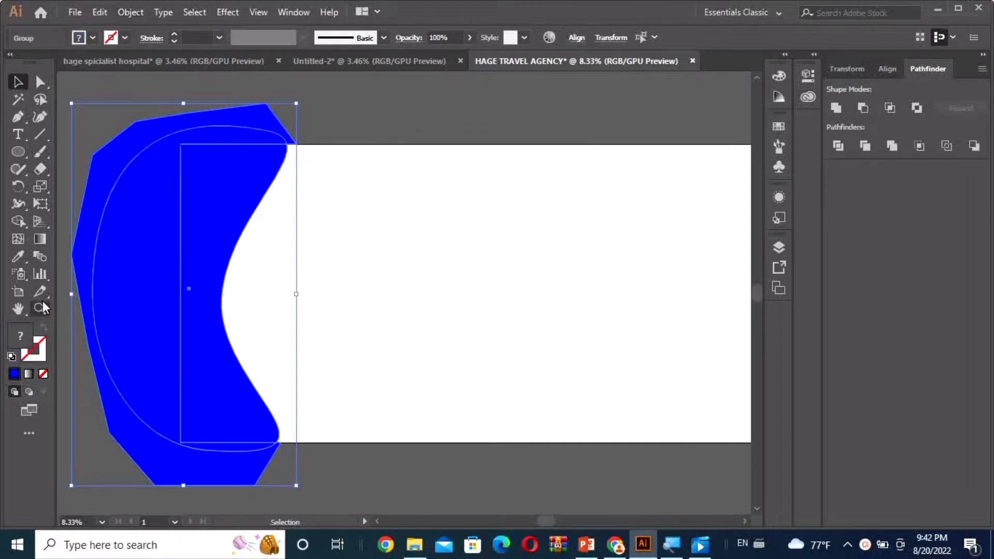
click(11, 222)
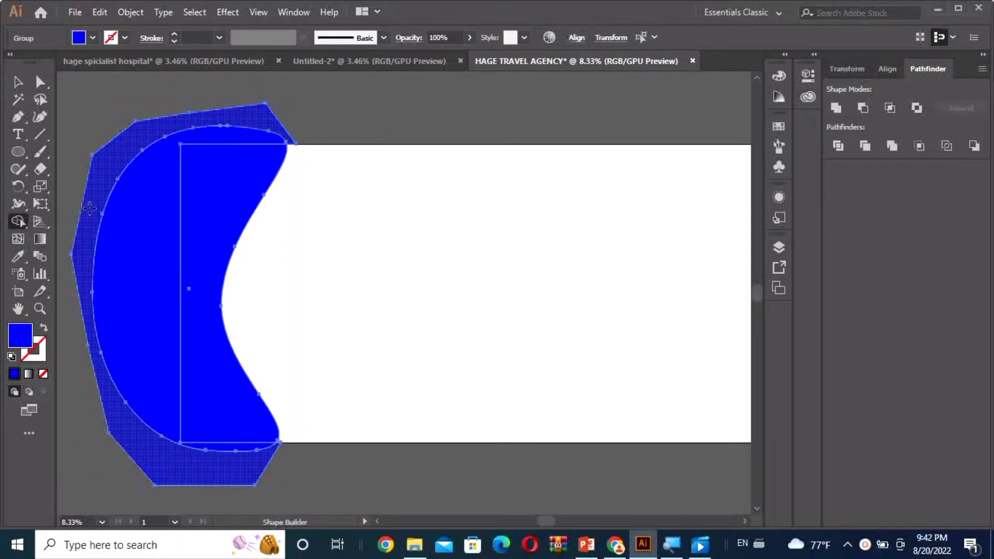
drag(89, 208, 150, 222)
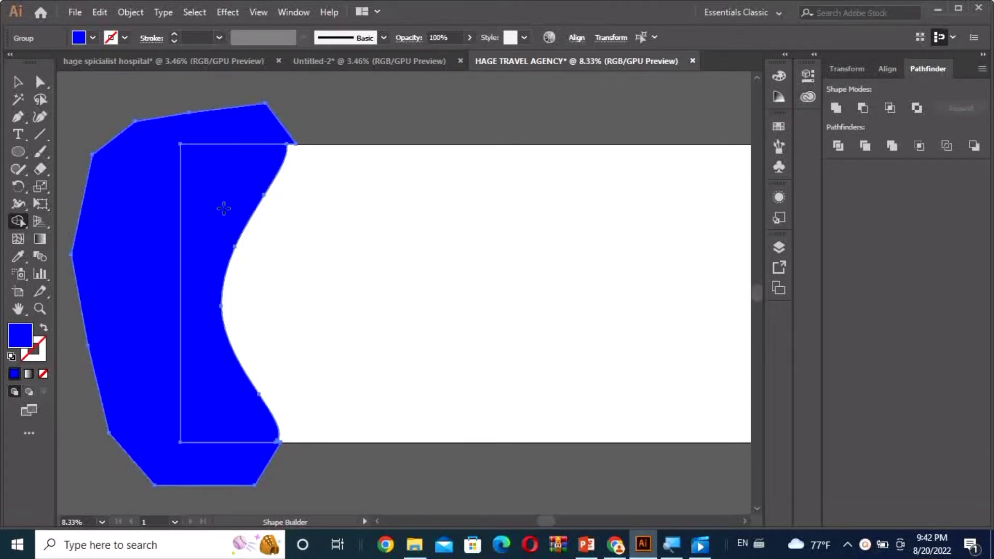
click(146, 208)
Delete the blue piece lying outside the artboard
key(v)
click(371, 264)
click(156, 239)
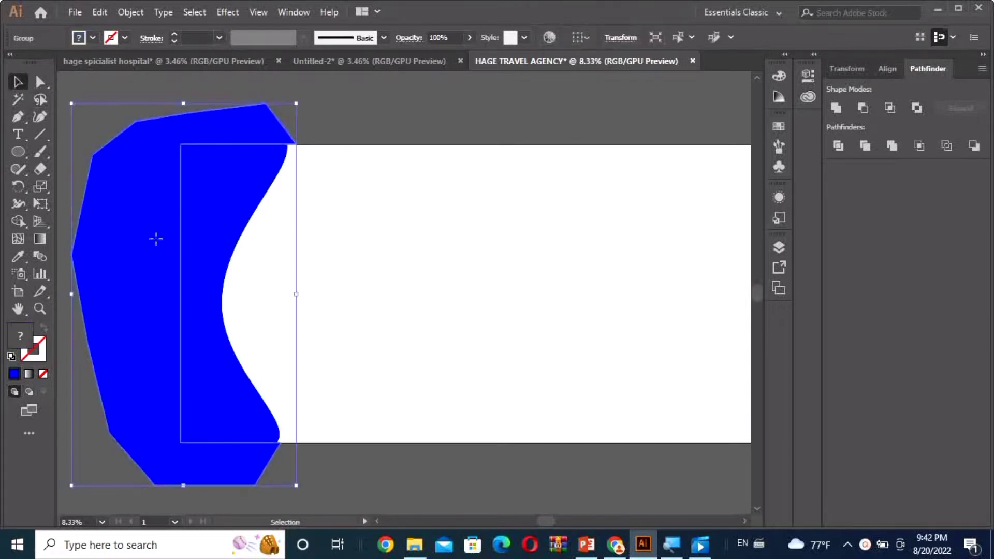
key(Delete)
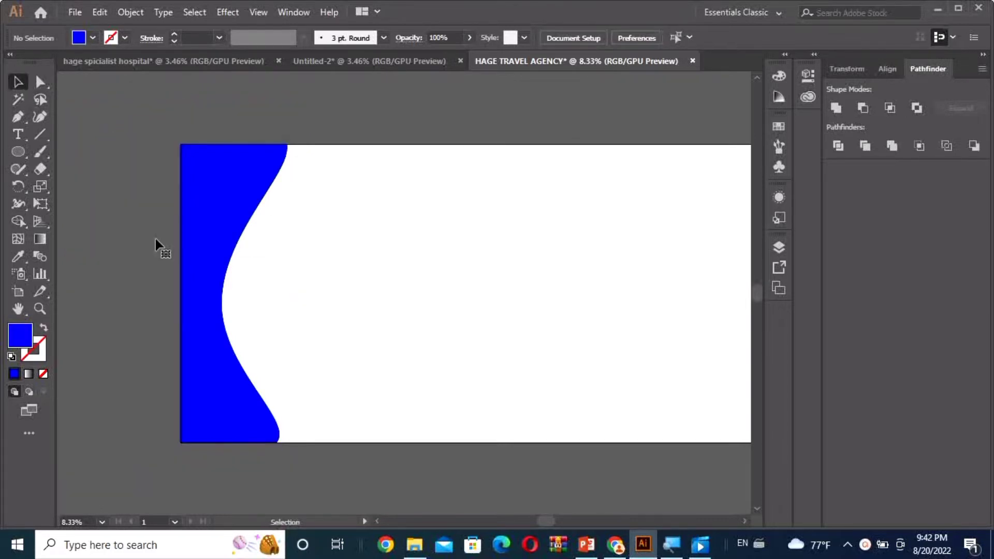
Widen the blue wave slightly to the right
key(a)
scroll(156, 242, up, 1)
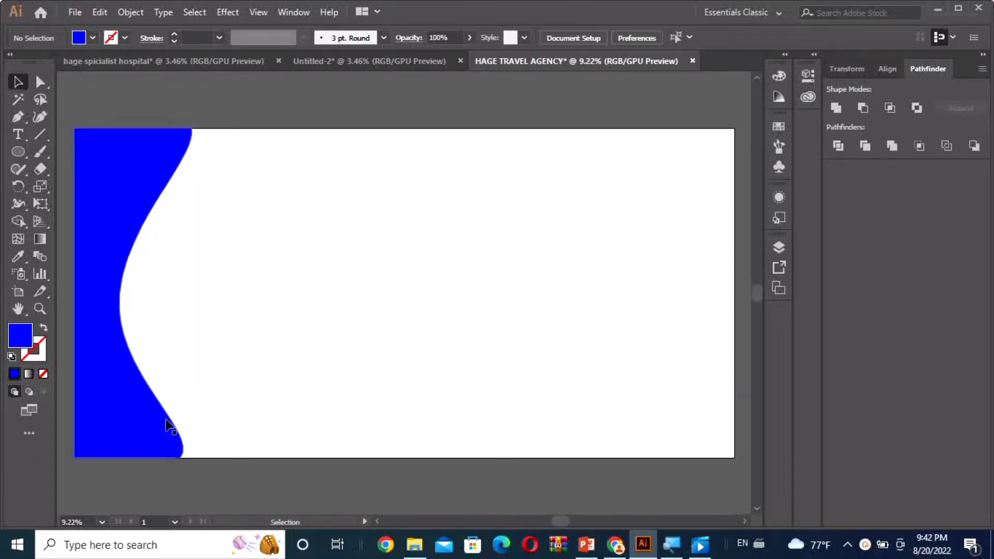
click(186, 448)
drag(192, 457, 198, 461)
click(226, 475)
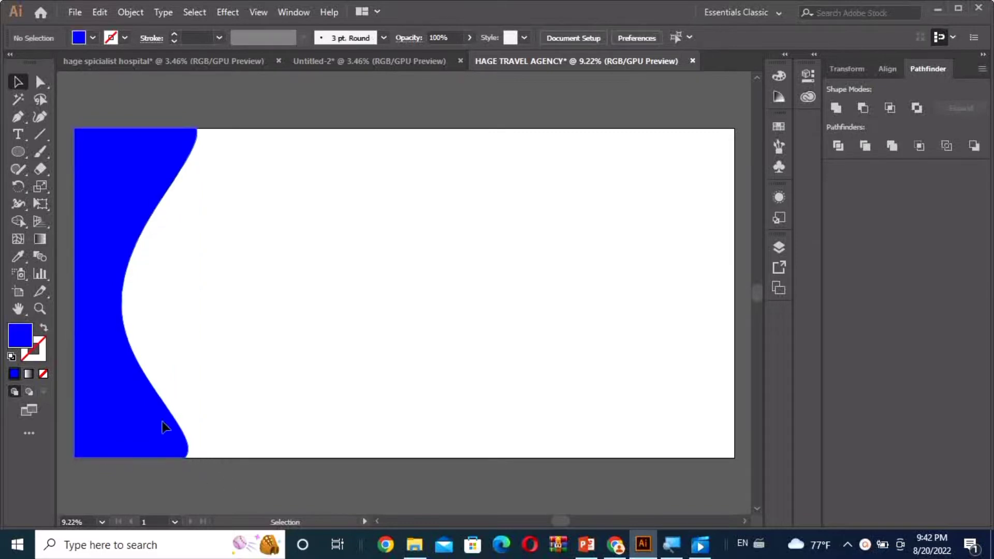
click(160, 414)
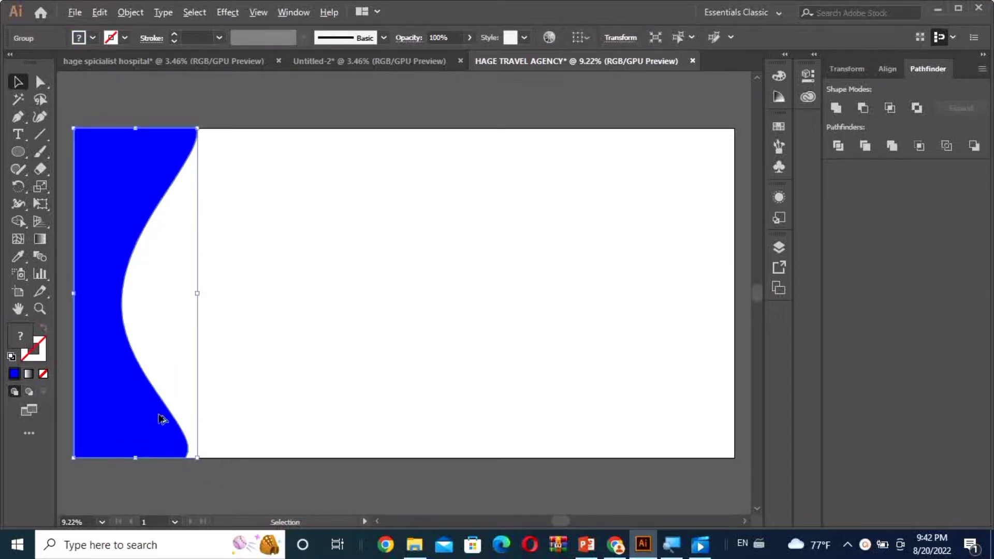
Duplicate the wave, reflect the copy vertically, and move it to the artboard's right edge
drag(160, 418, 567, 419)
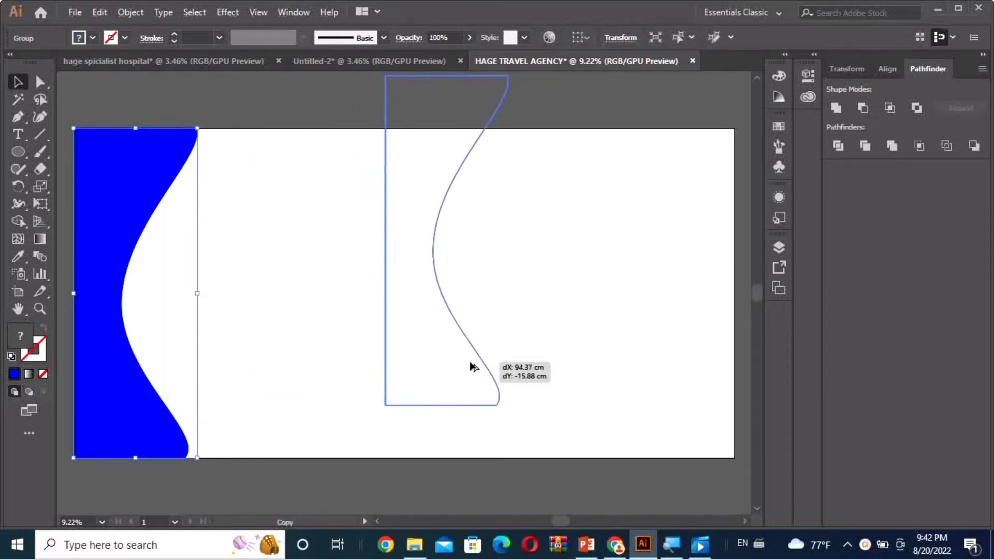
right_click(568, 419)
mouse_move(613, 325)
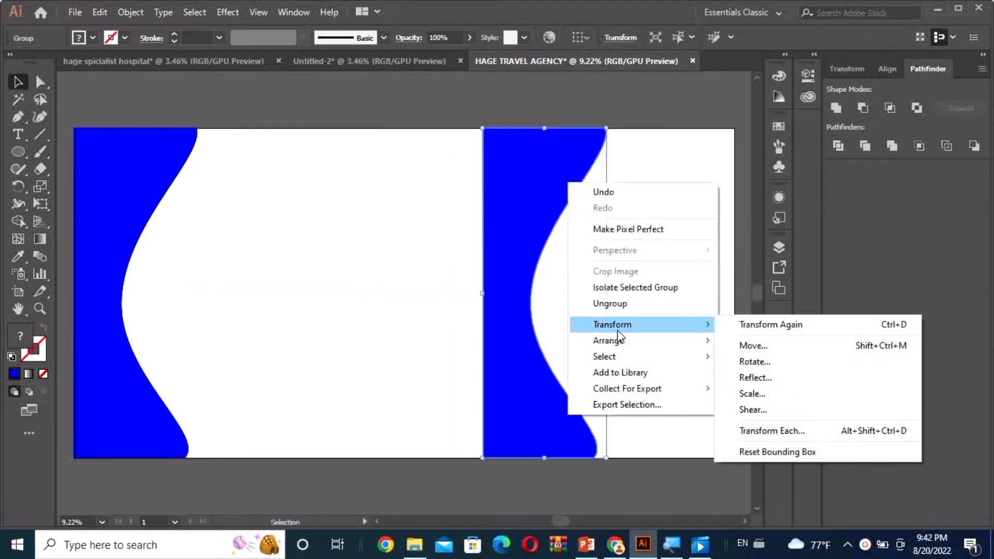
click(739, 378)
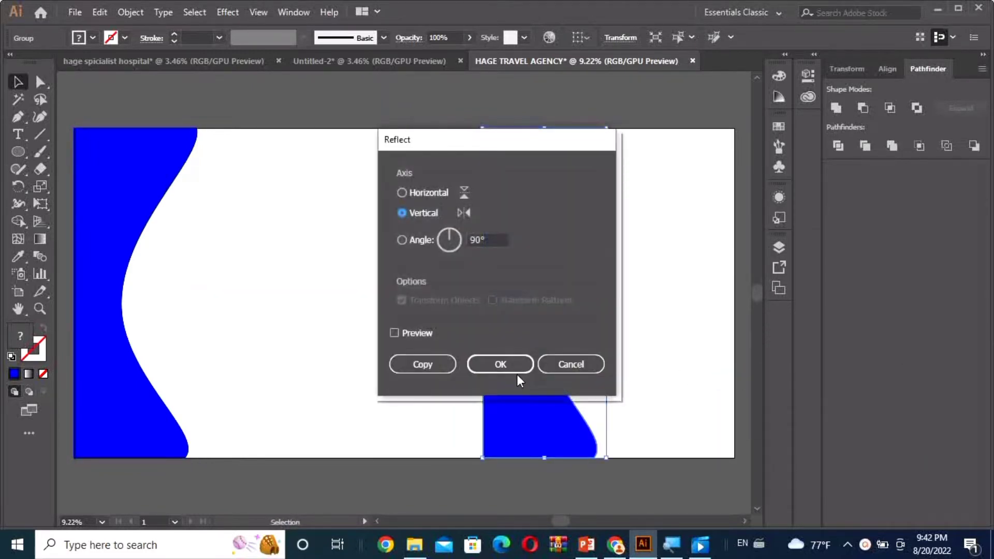
click(500, 365)
drag(572, 361, 701, 359)
click(576, 340)
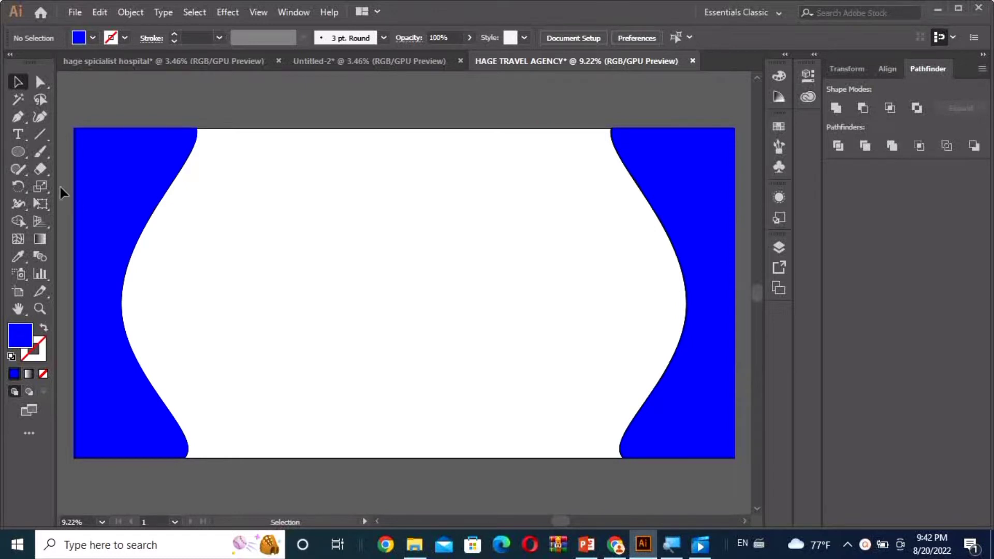
click(28, 153)
Draw a full-width blue bar across the top and Alt-drag a copy to the bottom
click(86, 150)
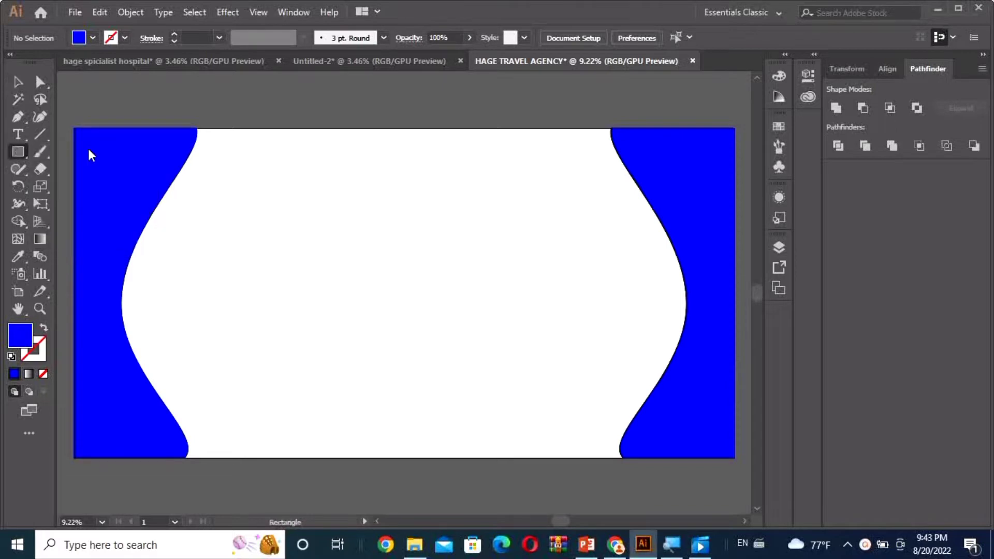
drag(74, 128, 727, 178)
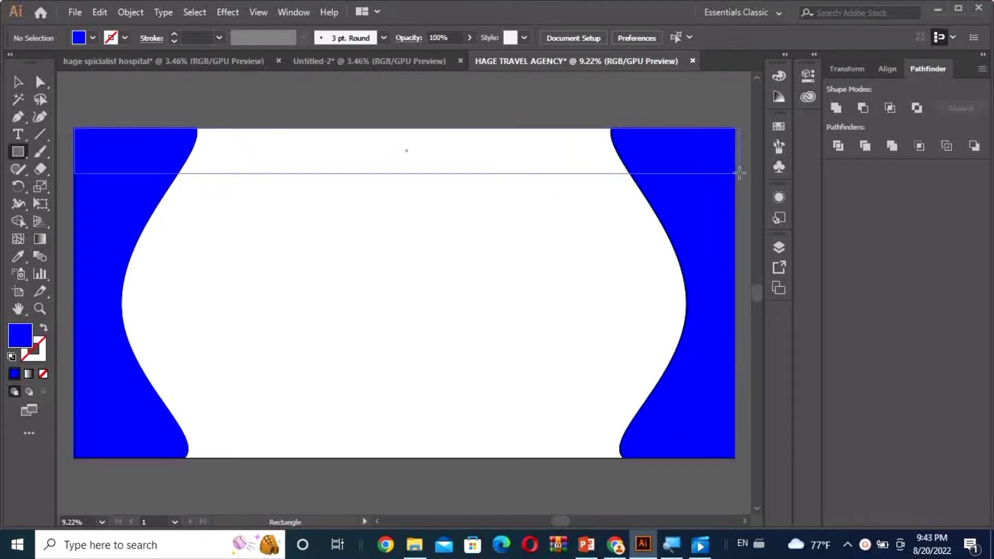
drag(726, 178, 733, 172)
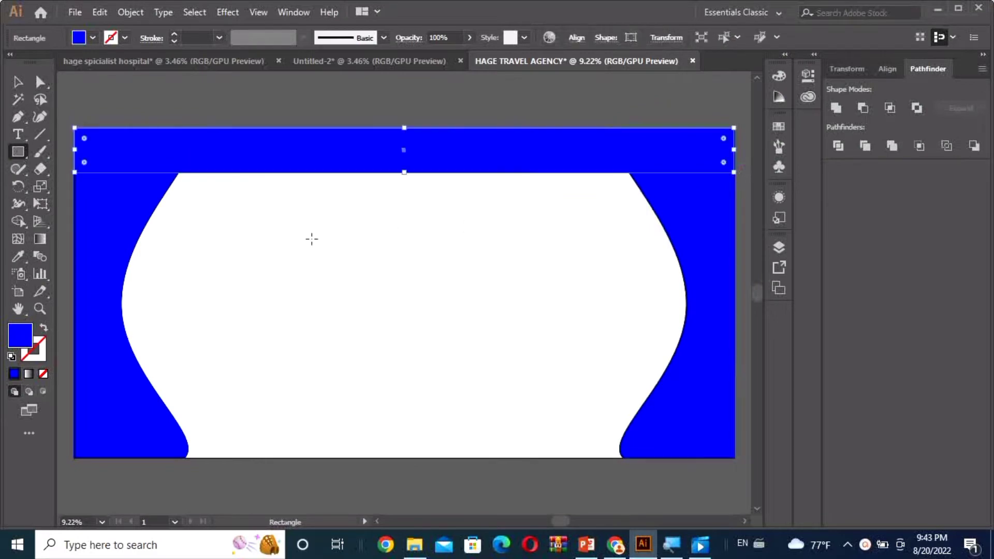
click(18, 82)
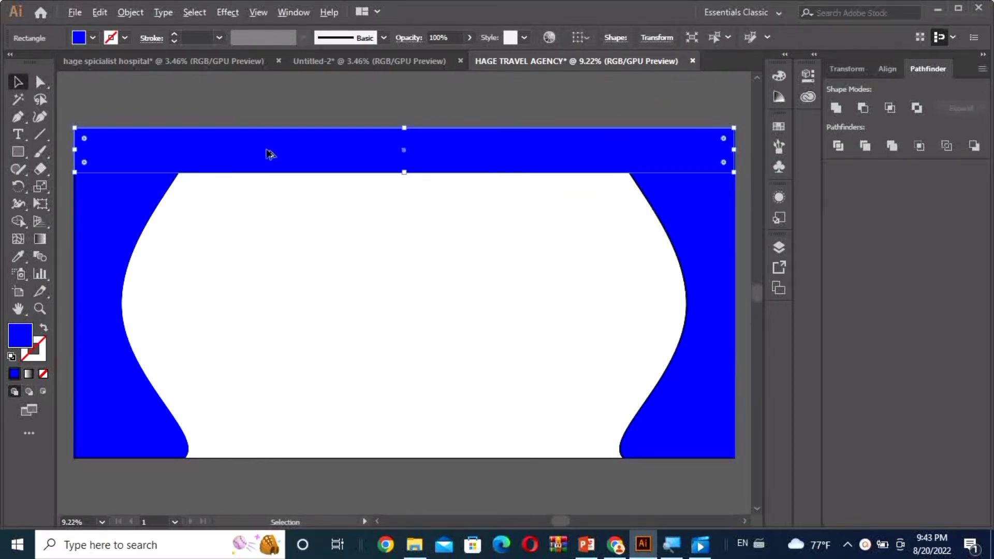
drag(269, 154, 269, 437)
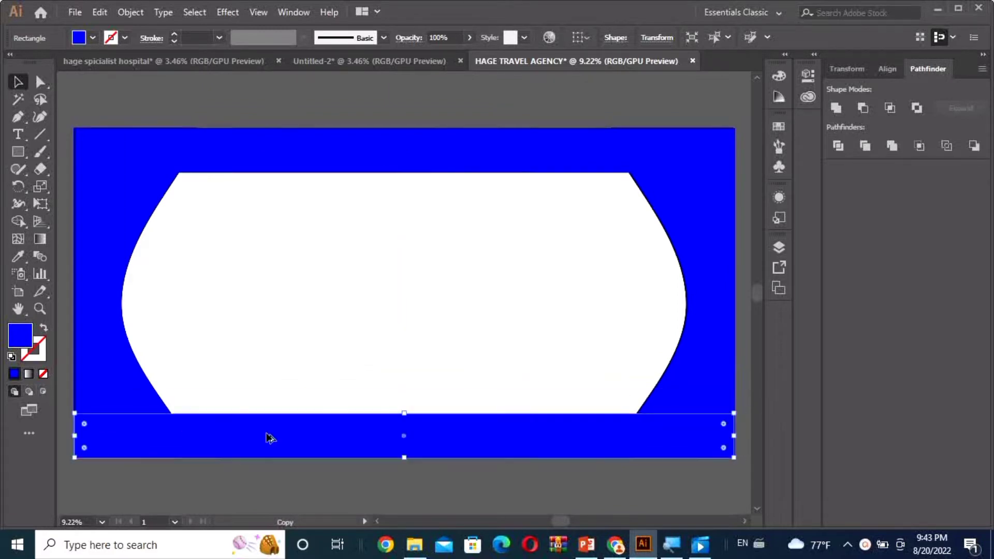
click(360, 327)
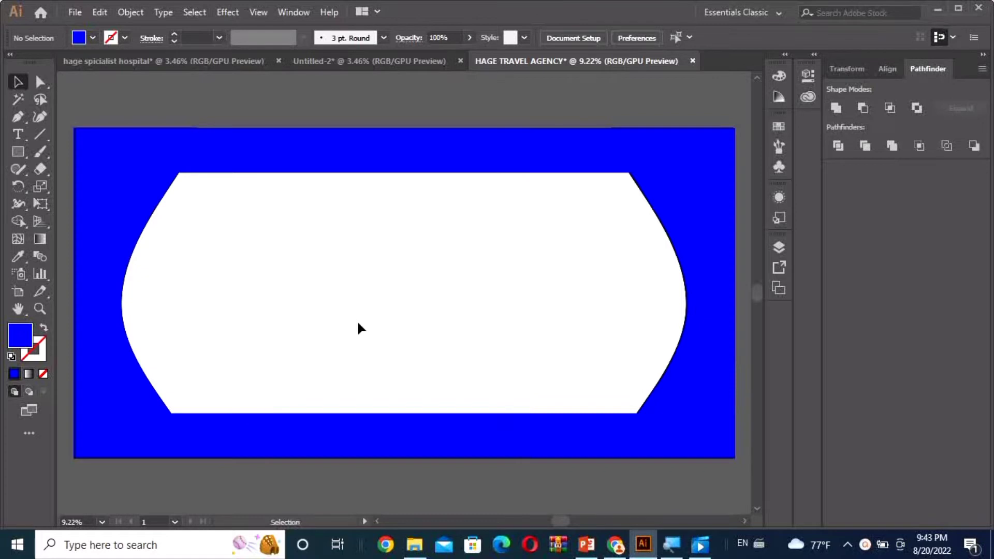
Fill the left curved shape orange, then the right curved shape orange too
click(155, 312)
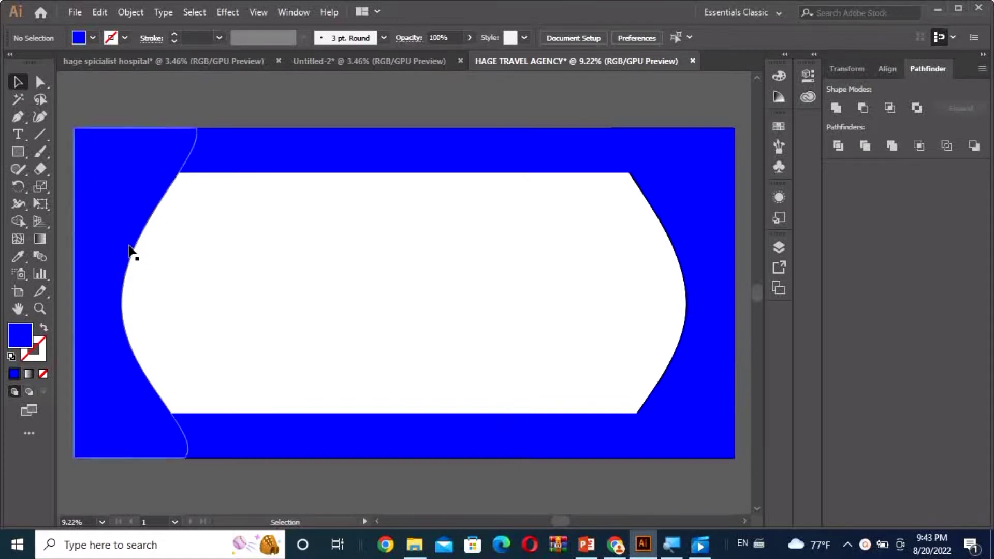
click(93, 37)
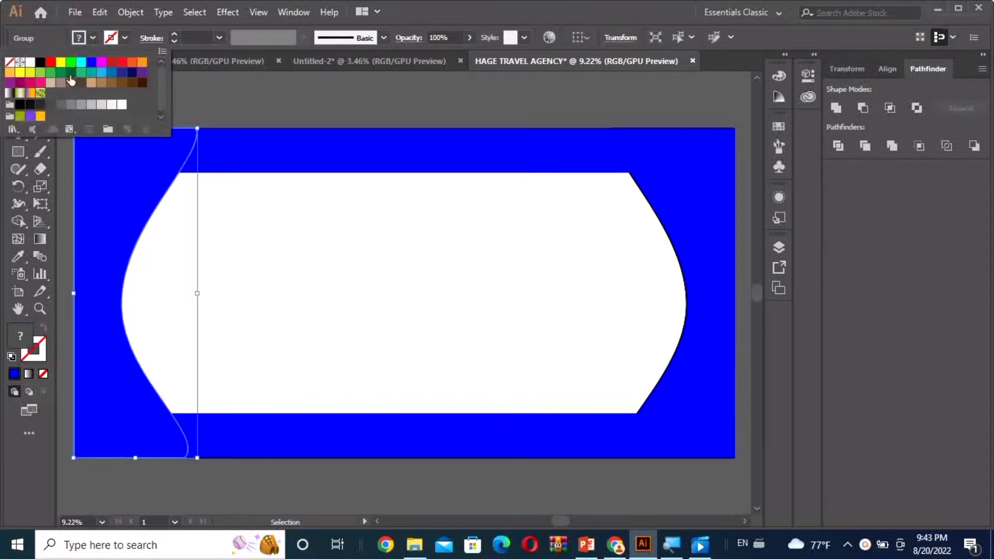
click(40, 116)
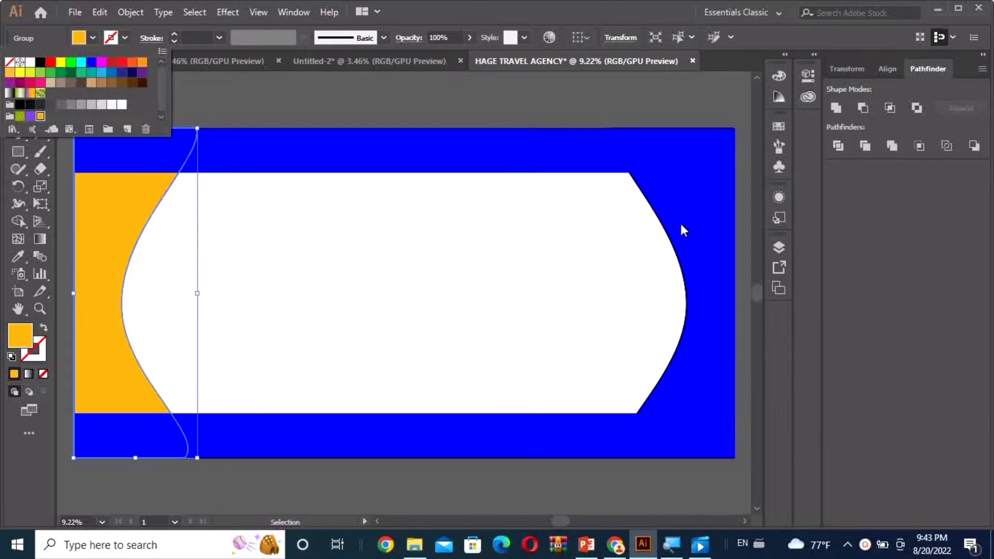
double_click(713, 228)
double_click(506, 269)
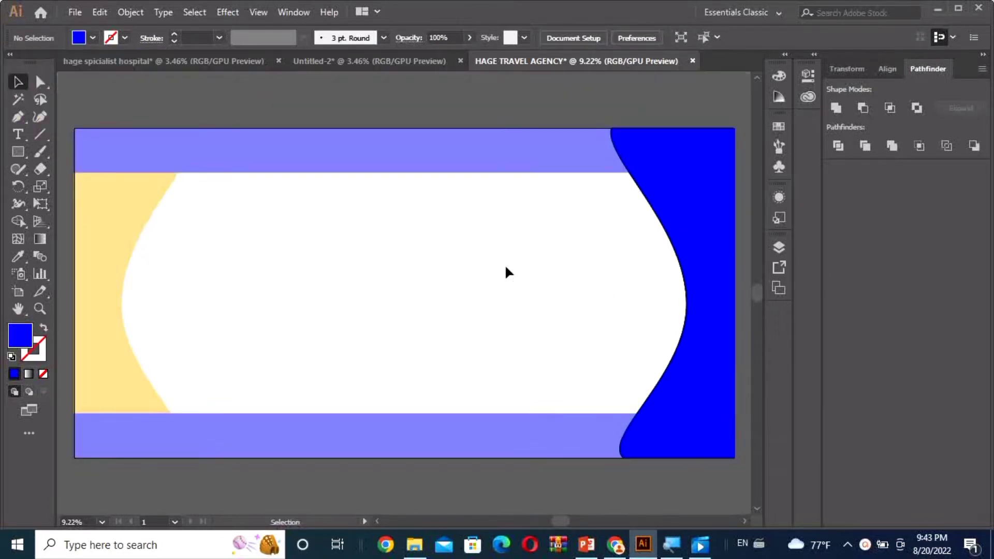
click(693, 229)
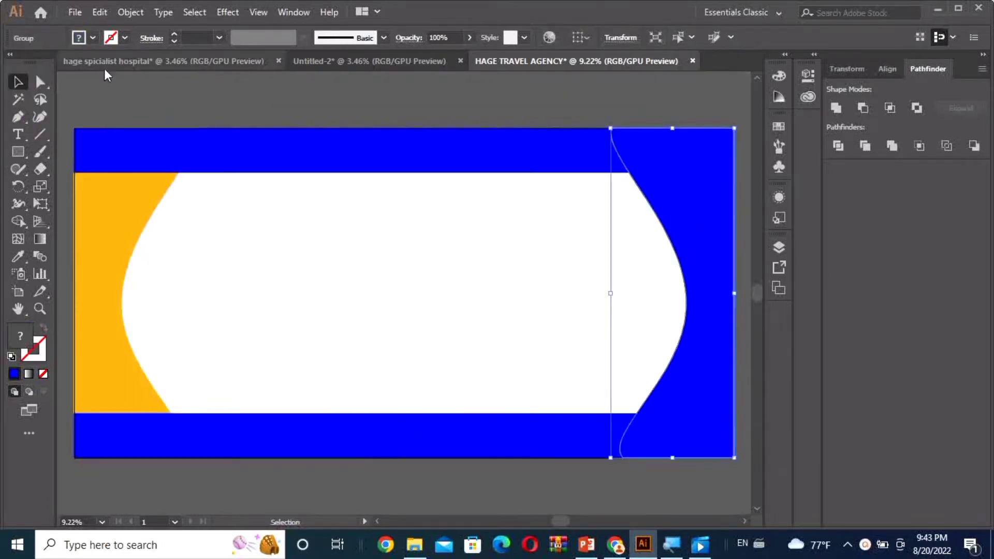
click(93, 37)
click(39, 120)
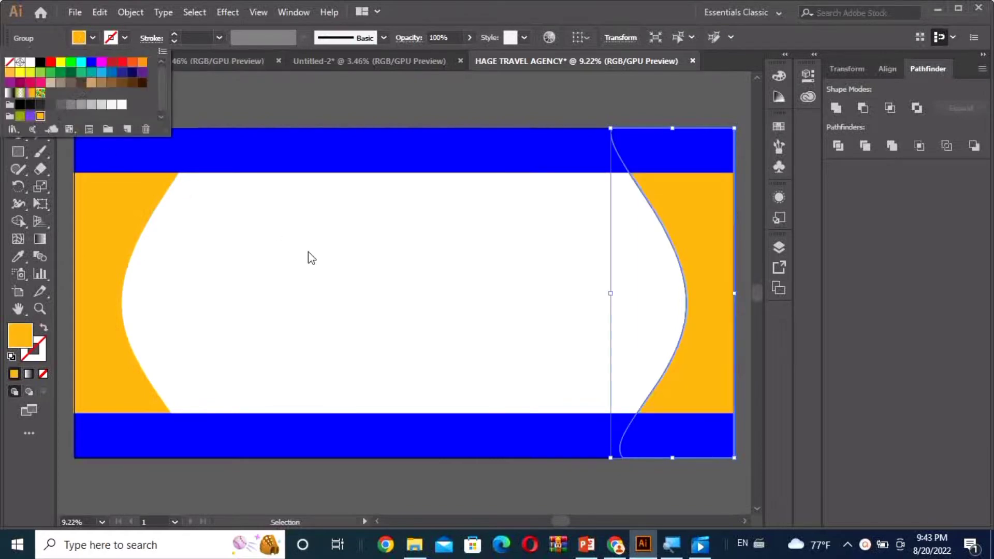
click(313, 257)
Select the top blue bar and bring up its opacity setting
click(295, 158)
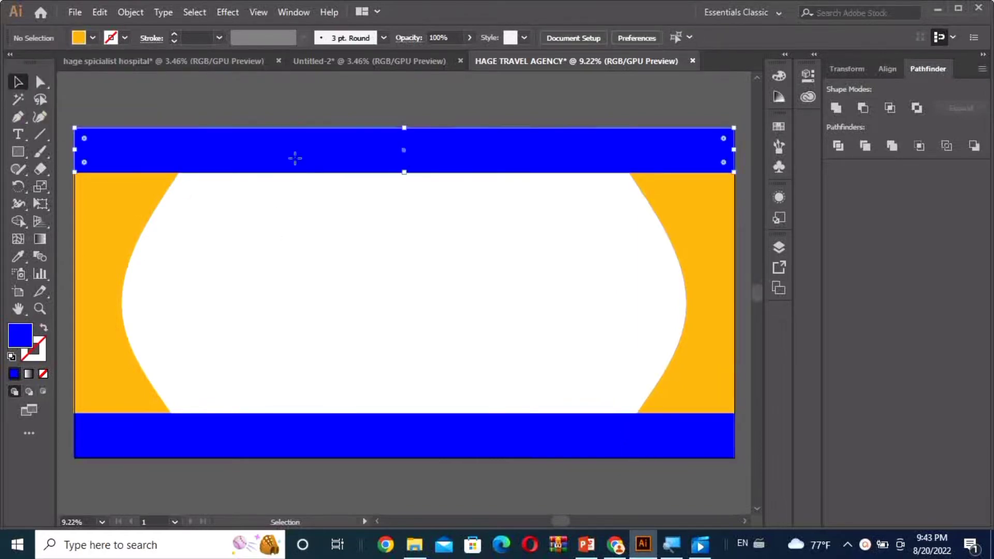
click(93, 38)
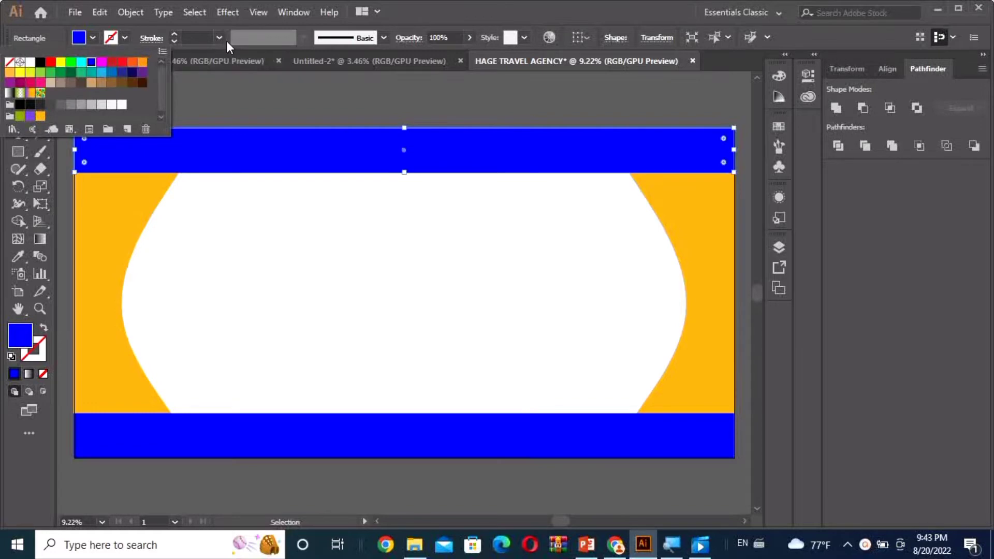
click(470, 40)
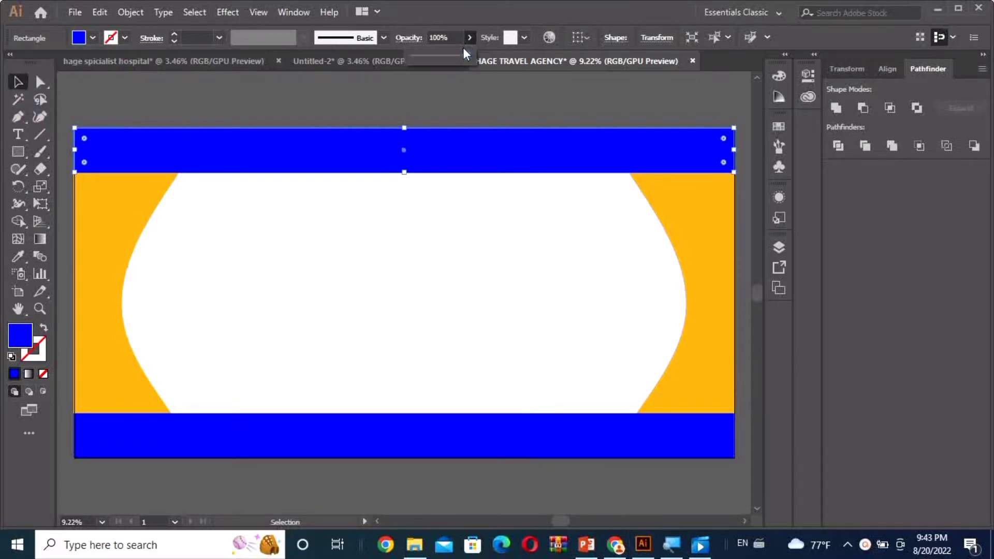
Lower the top bar's opacity to about 71% and the bottom bar's to about 68%
mouse_move(462, 54)
mouse_down()
mouse_move(438, 60)
mouse_move(449, 60)
mouse_up()
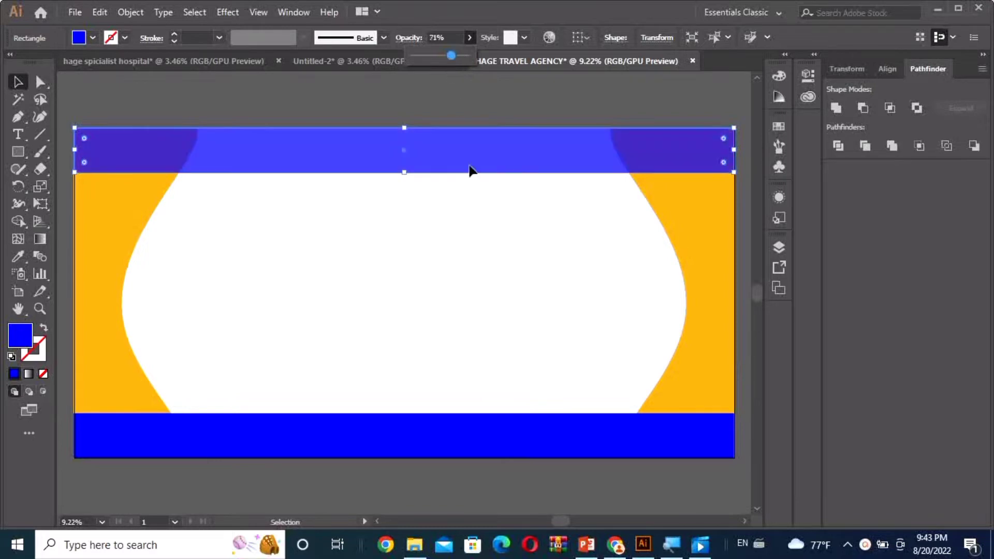
click(401, 435)
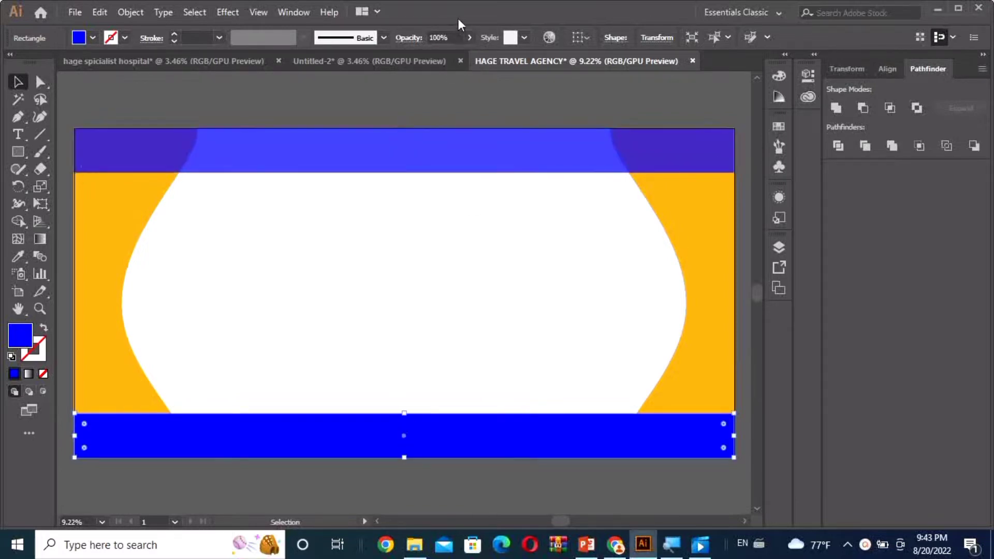
click(469, 37)
drag(470, 55, 466, 56)
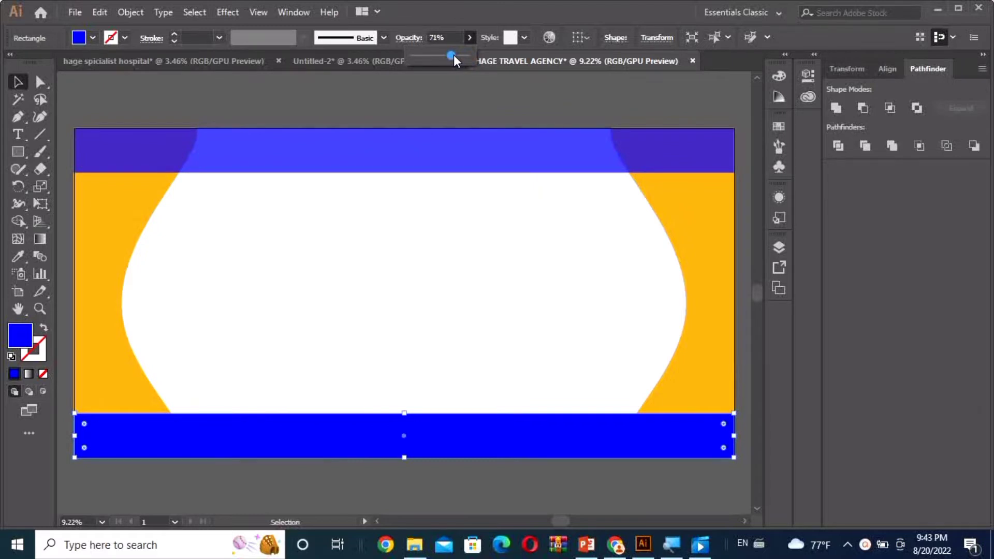
drag(453, 55, 450, 55)
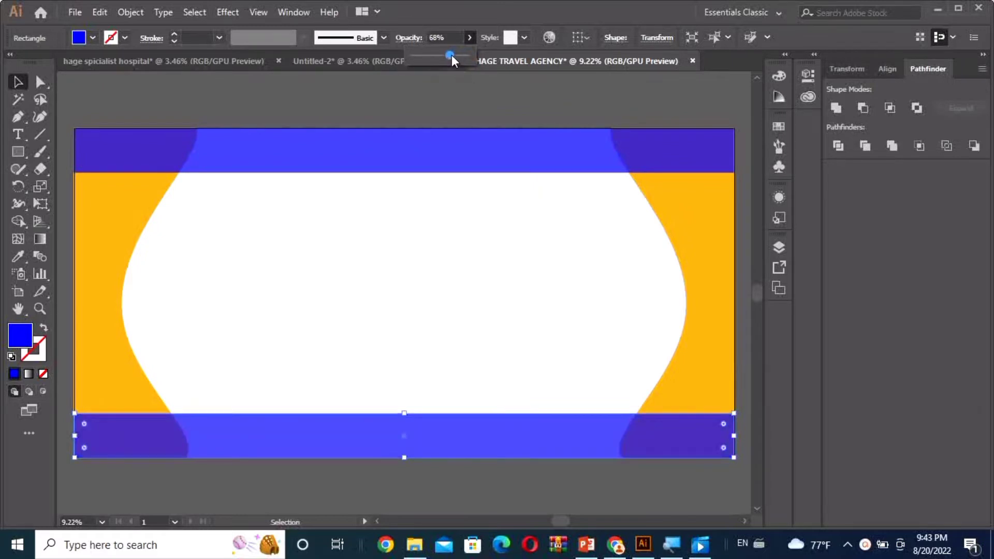
click(459, 96)
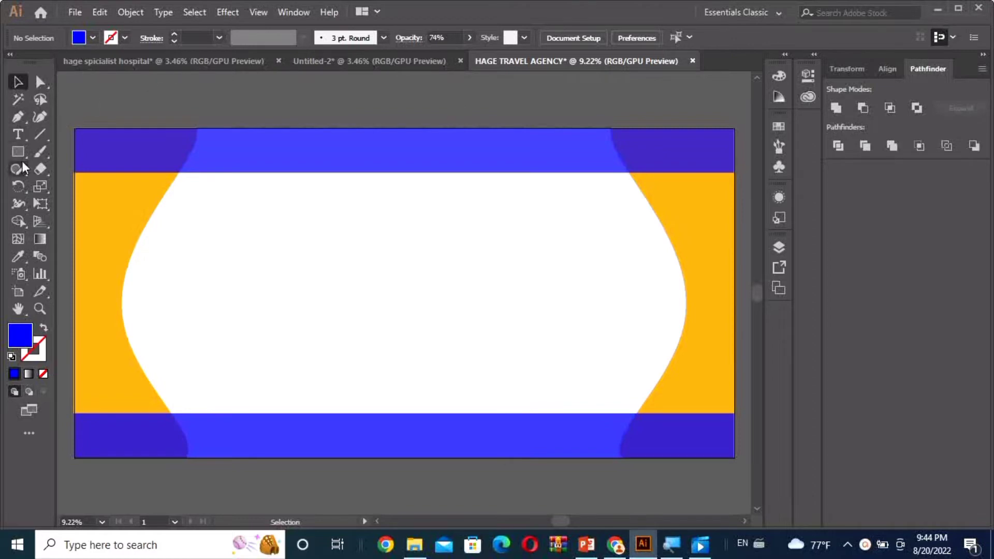
Draw a tall blue ellipse in the white area and move it left
drag(19, 151, 98, 185)
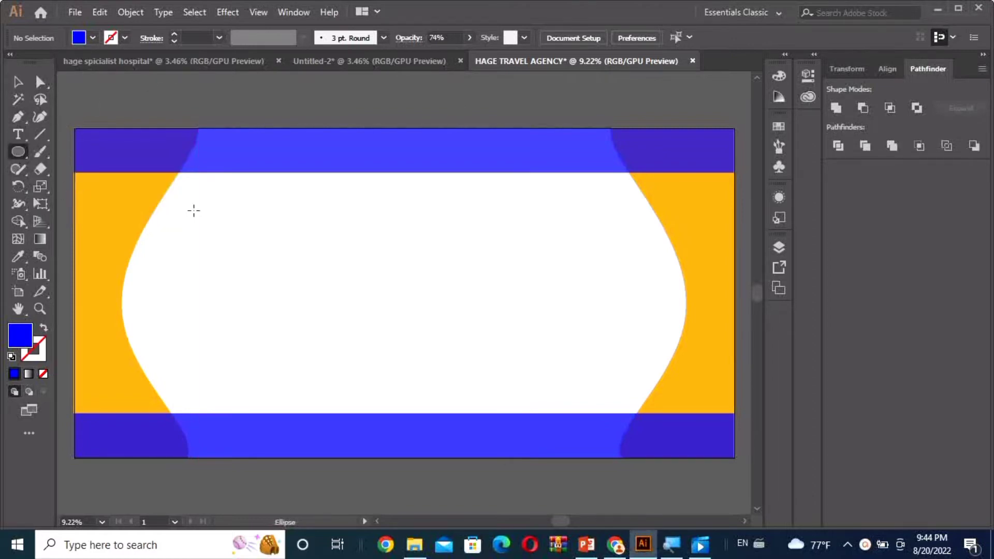
mouse_move(173, 173)
mouse_down()
mouse_move(254, 367)
mouse_move(299, 404)
mouse_up()
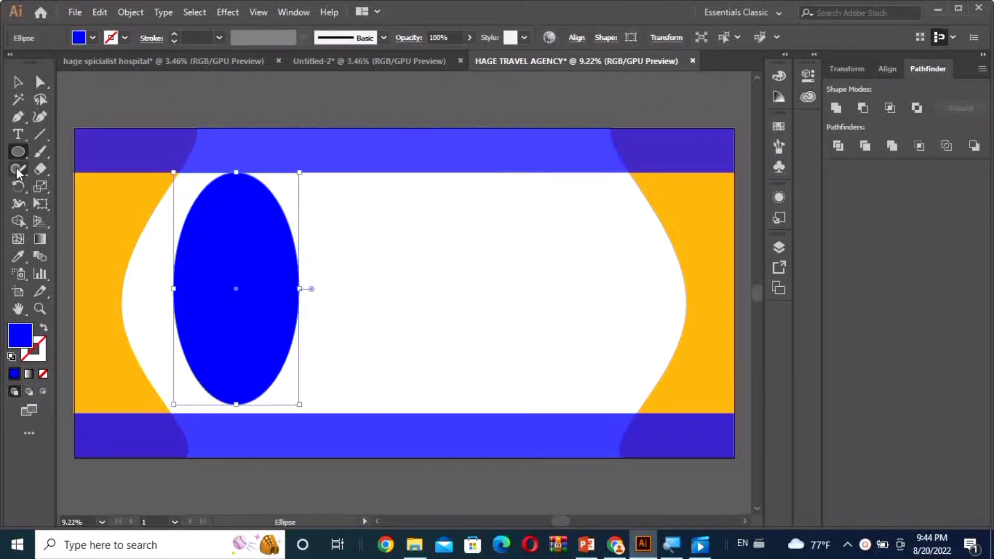
double_click(19, 83)
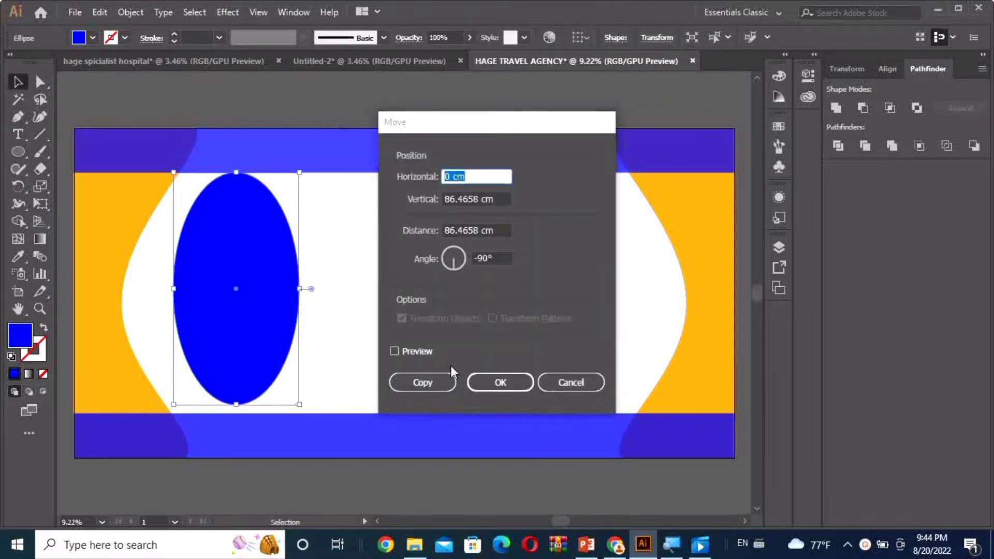
click(500, 383)
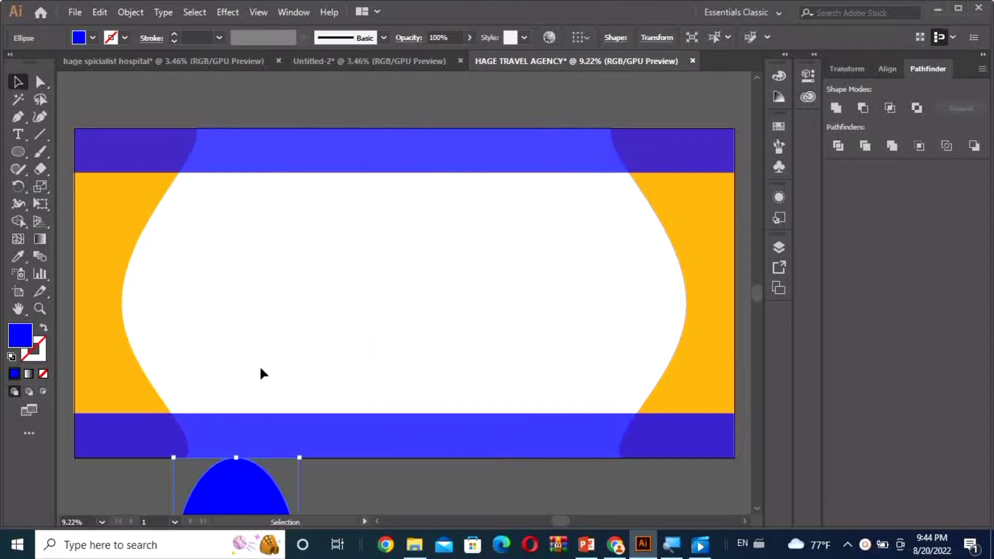
key(ctrl+z)
drag(247, 350, 193, 357)
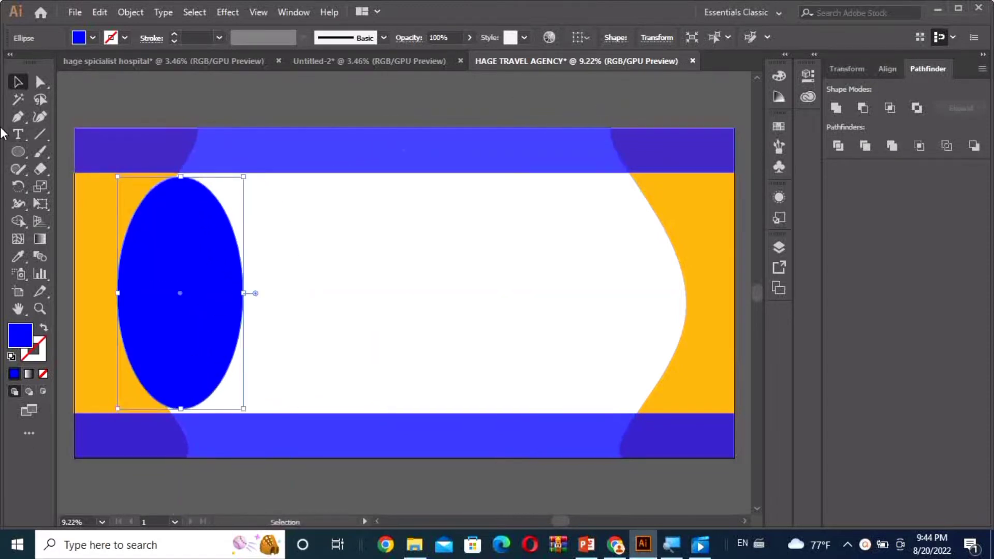
Drag the ellipse's top and bottom anchors to the bars and widen both sides
click(40, 82)
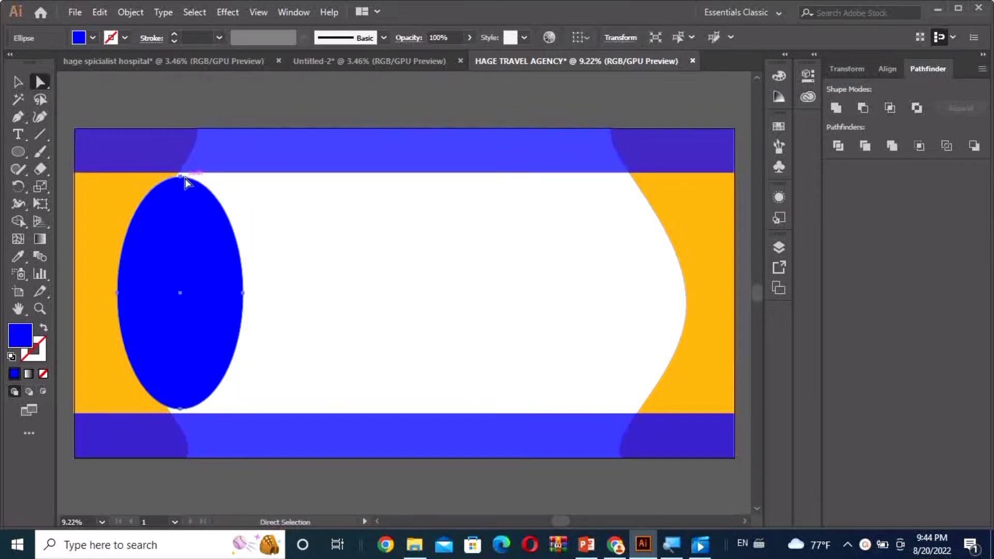
drag(182, 178, 180, 170)
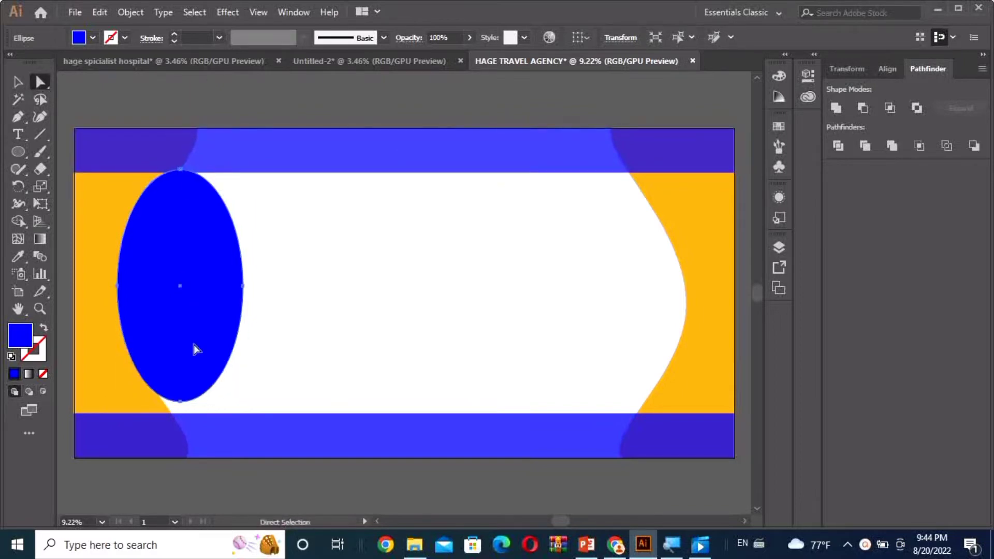
drag(181, 403, 181, 413)
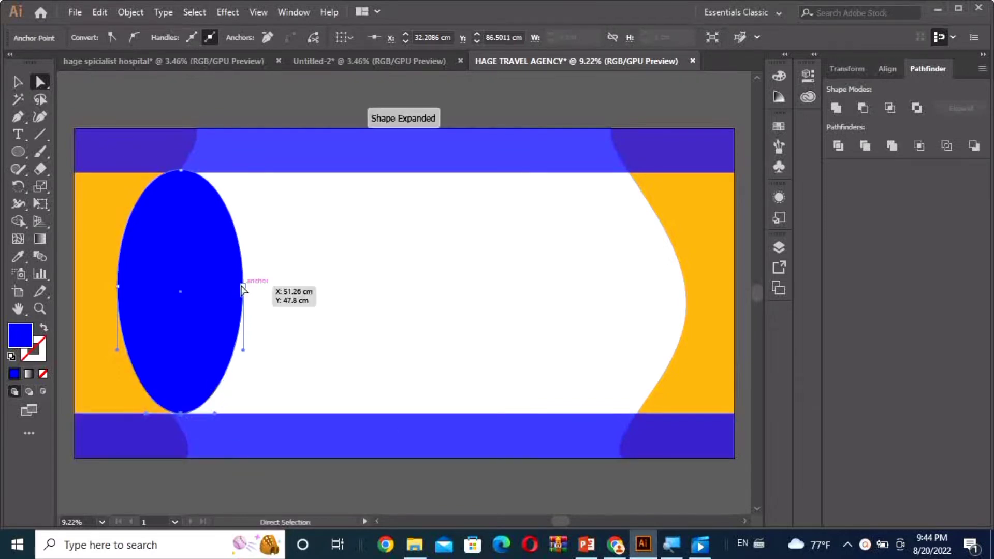
drag(244, 287, 268, 288)
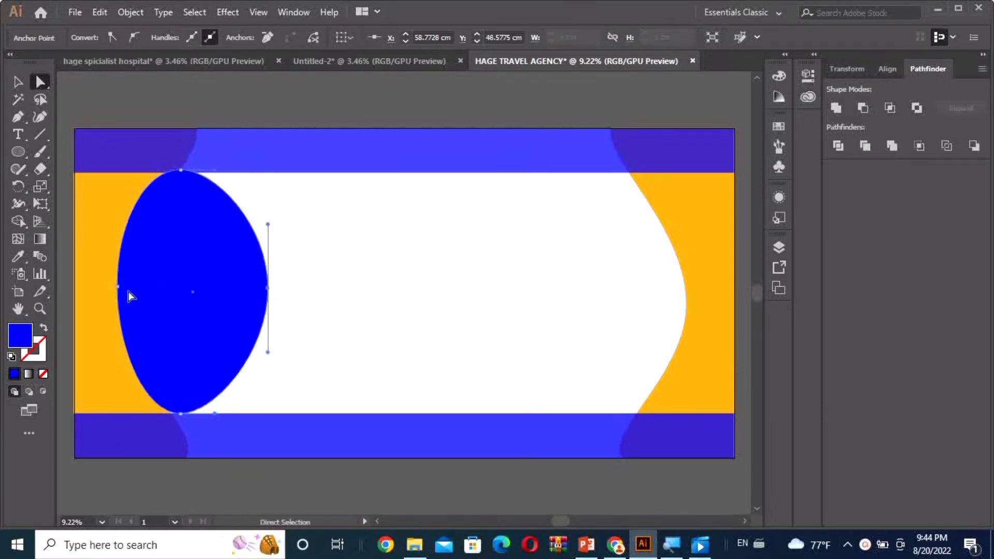
drag(118, 286, 113, 286)
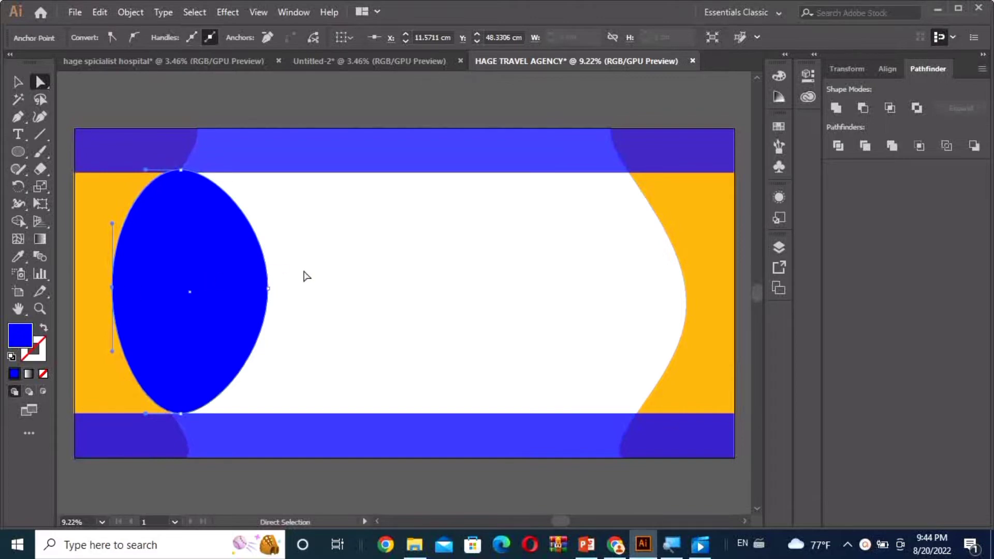
click(206, 306)
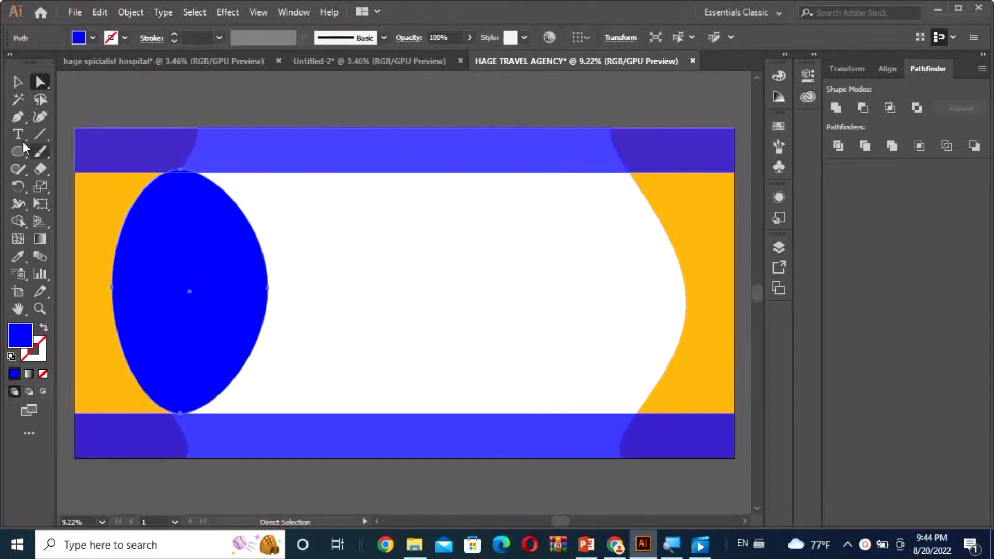
click(19, 83)
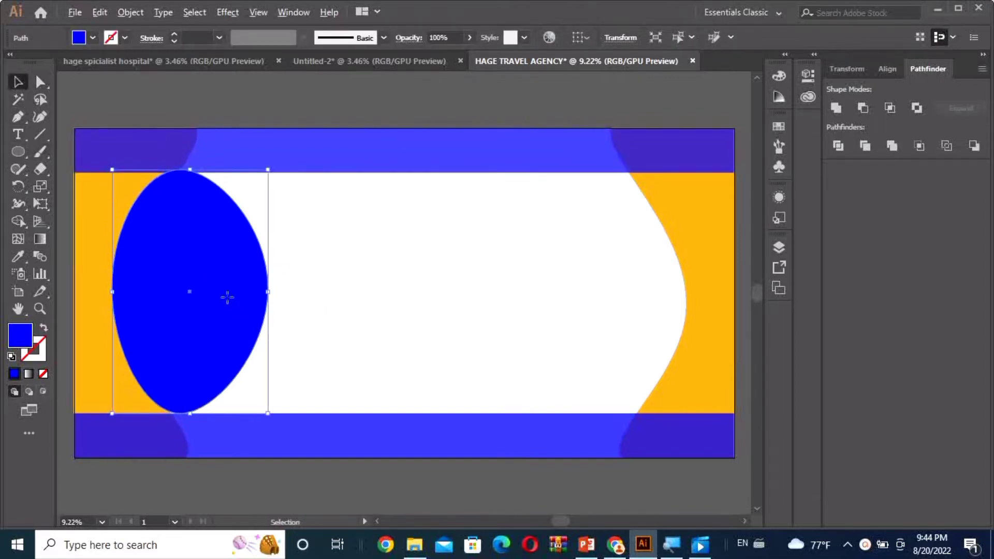
Make a vertically reflected copy of the blue oval and move it to the banner's right side
drag(230, 302, 487, 320)
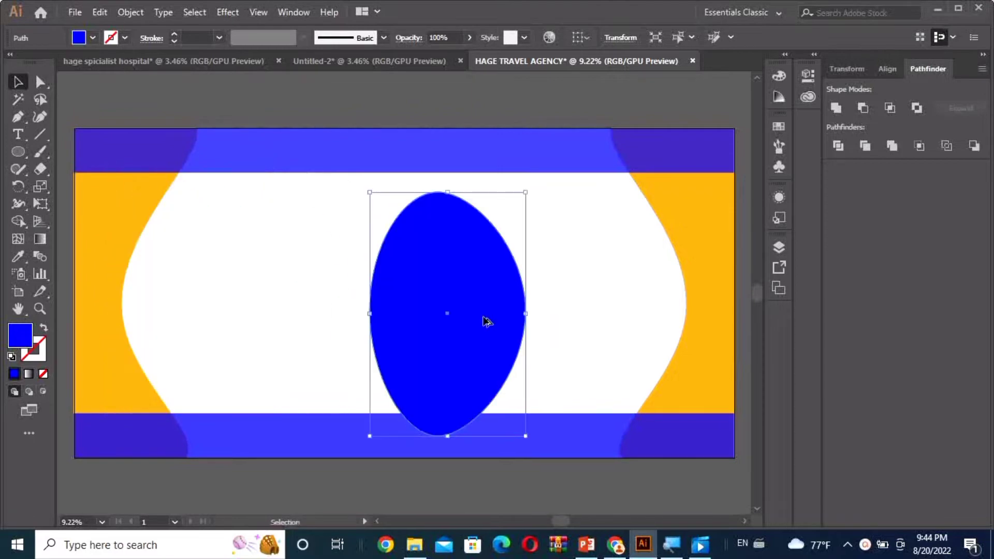
key(ctrl+z)
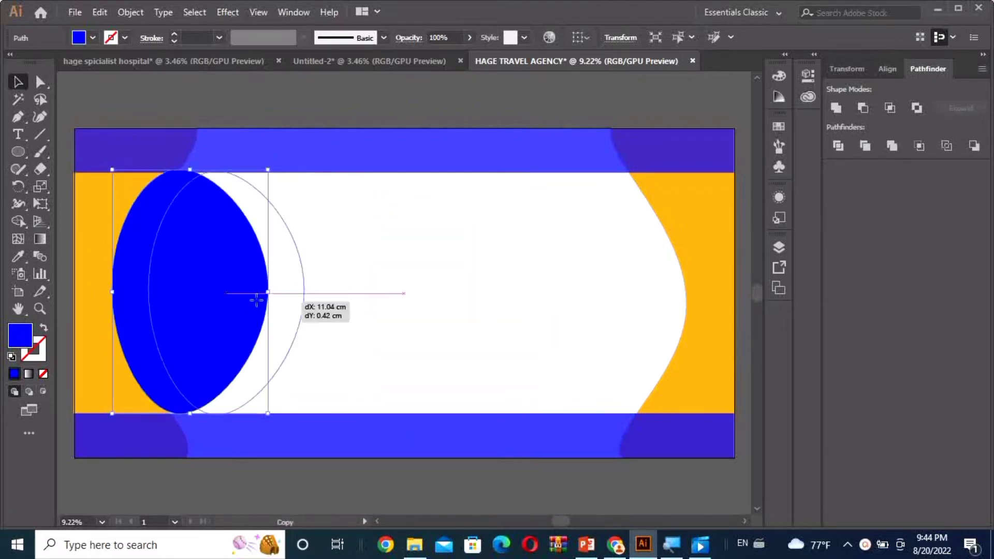
drag(243, 311, 445, 311)
right_click(439, 306)
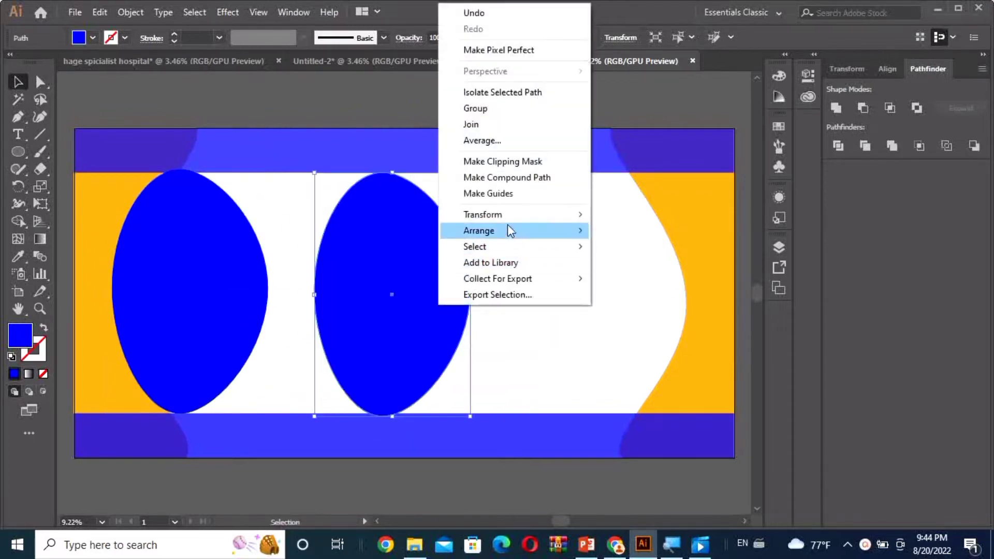
click(653, 274)
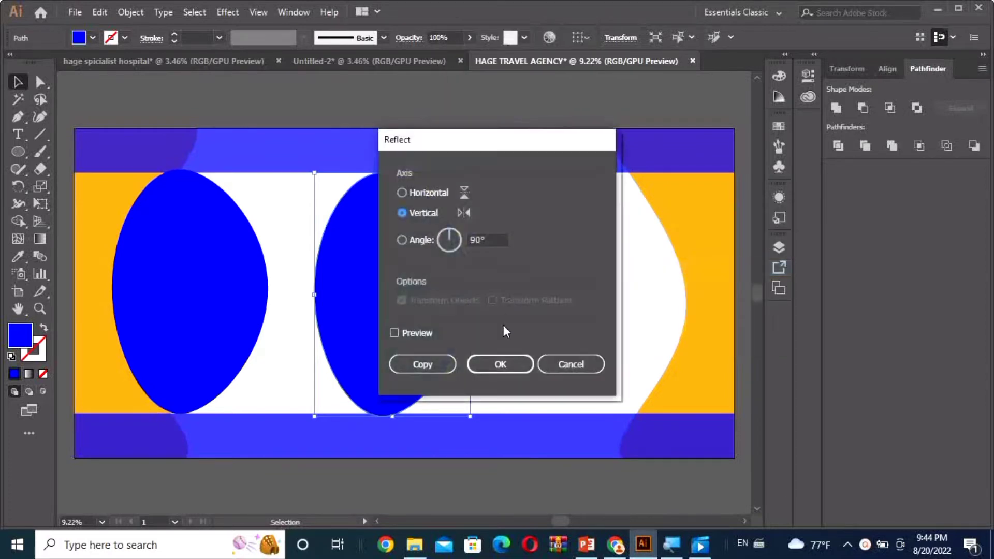
click(504, 362)
mouse_move(423, 337)
mouse_down()
mouse_move(597, 341)
mouse_move(641, 332)
mouse_move(632, 333)
mouse_up()
Nudge the left oval slightly left and the right oval slightly right to balance them
click(413, 326)
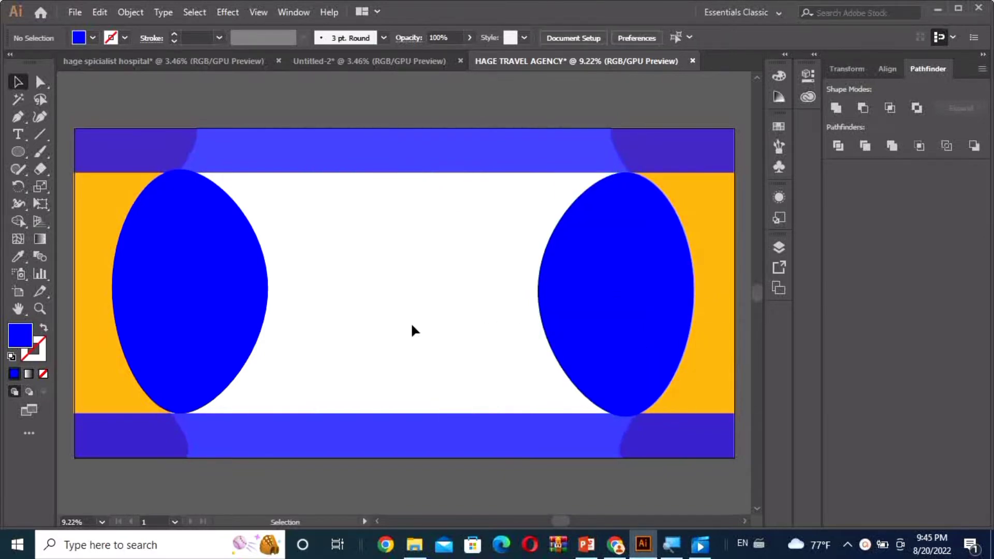
drag(231, 315, 221, 313)
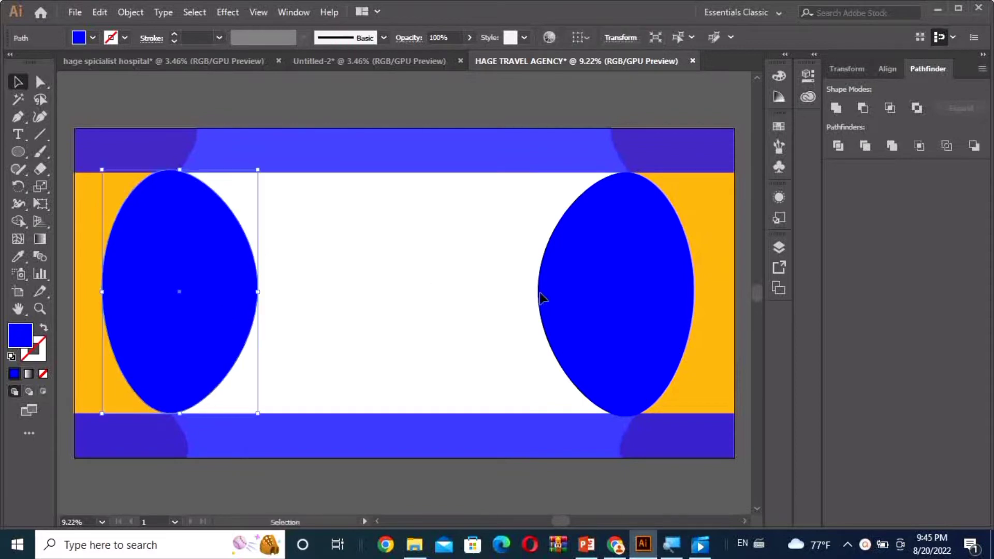
drag(607, 303, 620, 303)
click(329, 212)
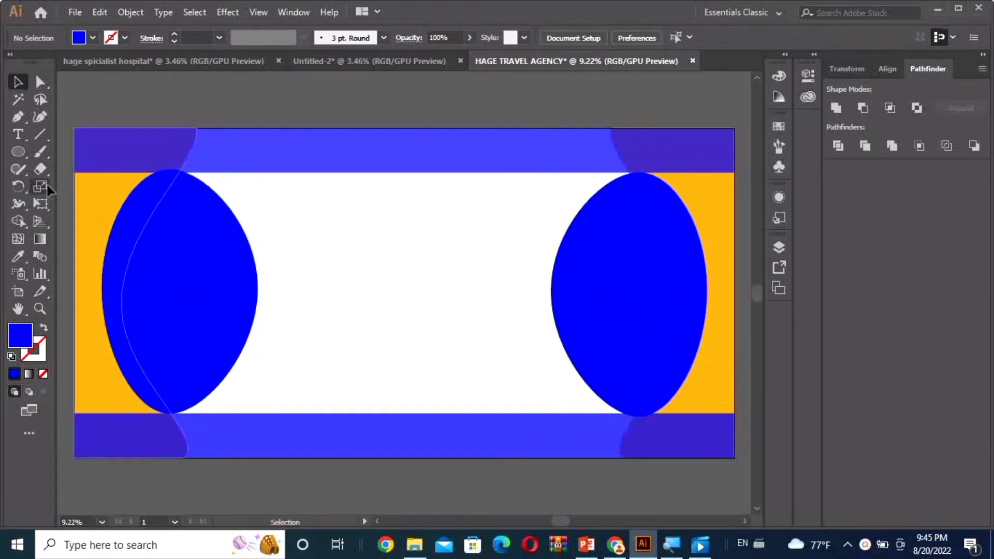
Draw a blue circle with the Ellipse tool and duplicate it into a two-by-two grid
click(18, 152)
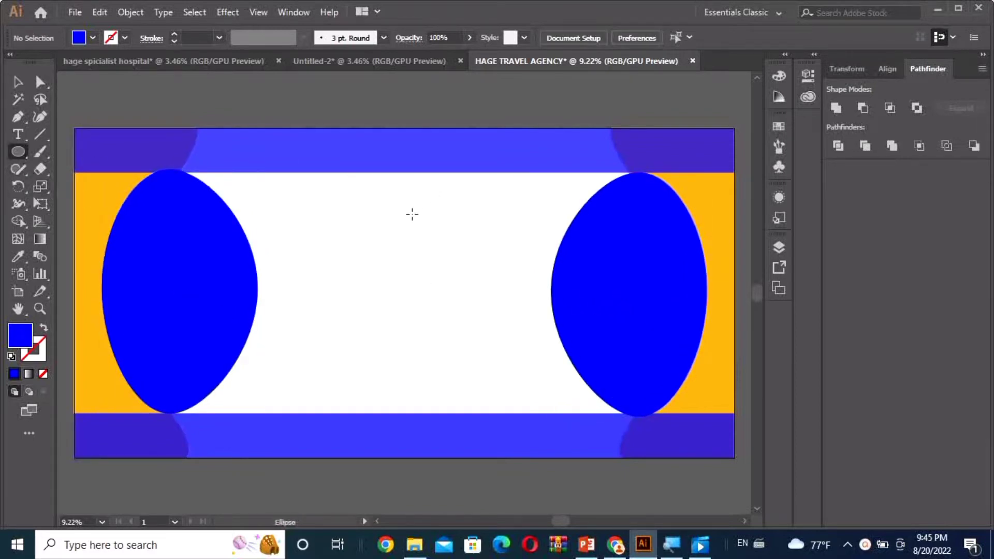
drag(412, 214, 490, 314)
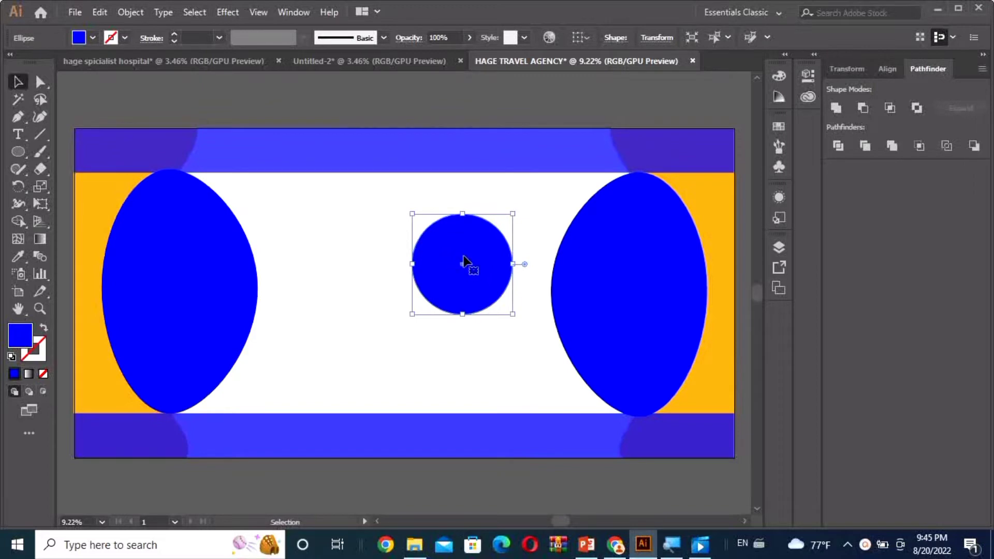
drag(465, 260, 353, 260)
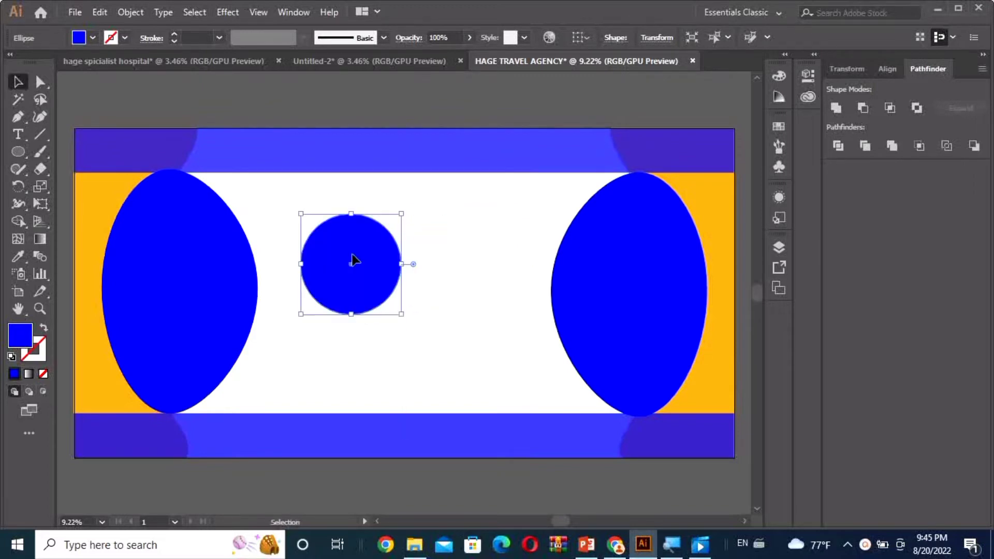
mouse_move(353, 261)
mouse_down()
mouse_move(363, 362)
mouse_move(479, 268)
mouse_up()
drag(387, 362, 483, 358)
drag(376, 287, 375, 284)
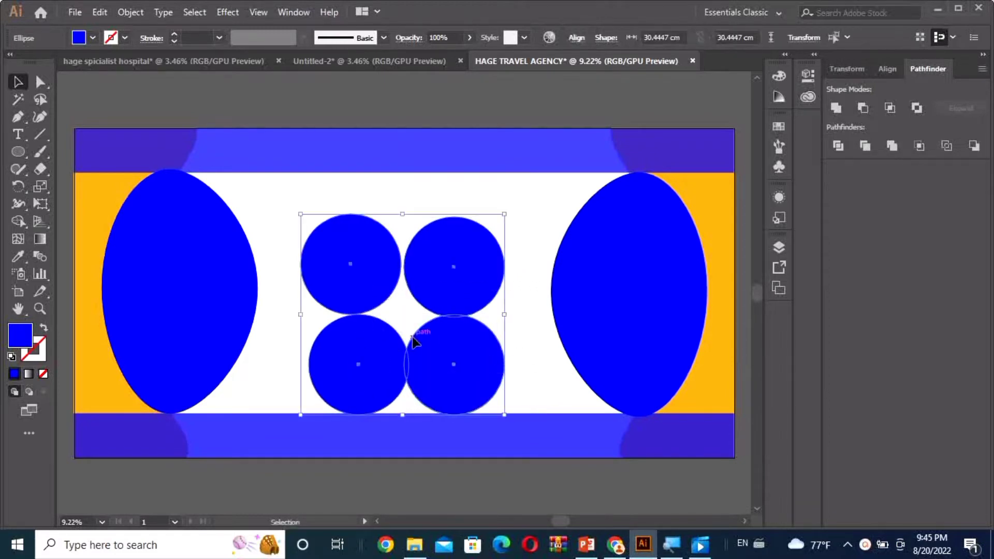
drag(412, 332, 388, 326)
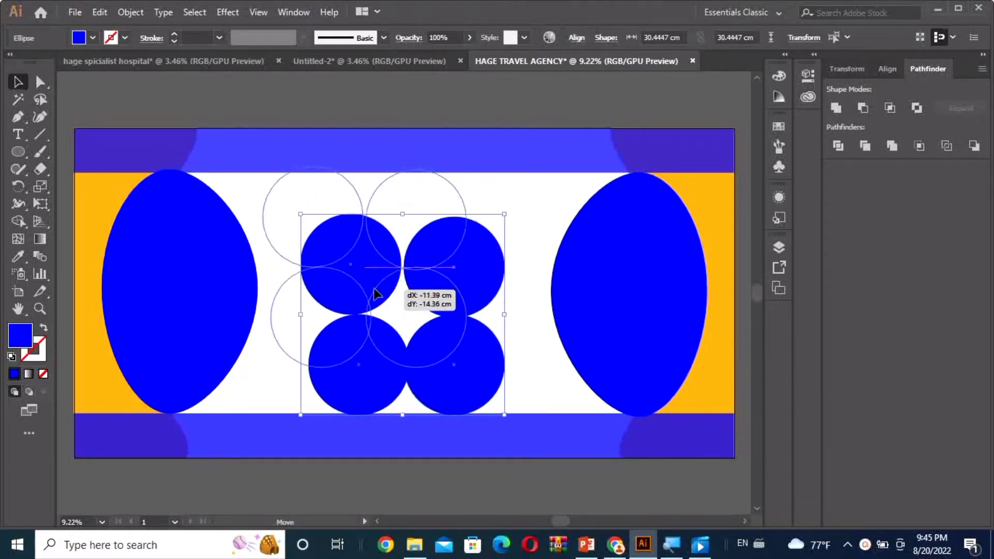
click(513, 318)
Nudge the four circles closer together into a tight overlapping arrangement
drag(465, 255, 458, 240)
drag(459, 350, 466, 331)
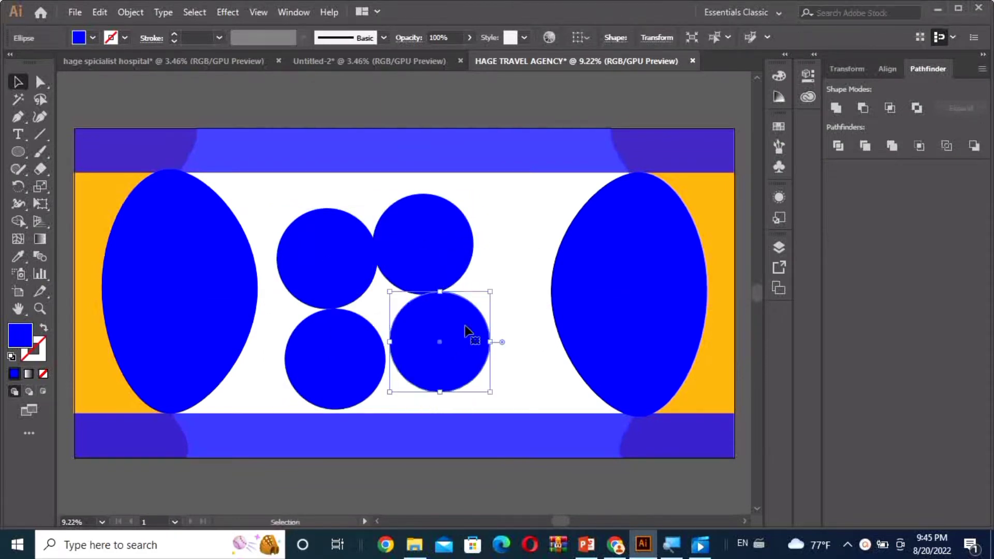
drag(372, 373, 377, 362)
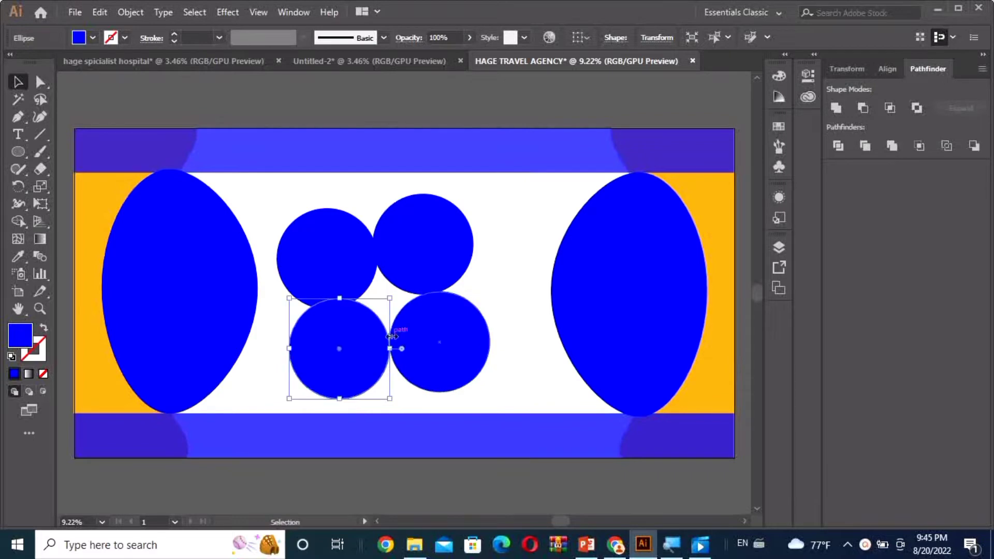
drag(412, 326, 365, 336)
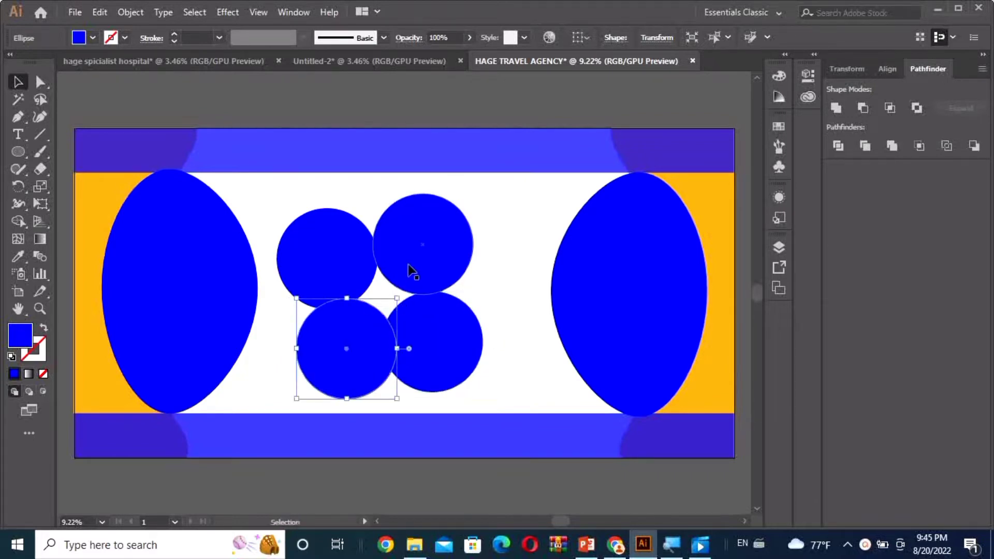
drag(412, 262, 422, 255)
drag(364, 266, 369, 262)
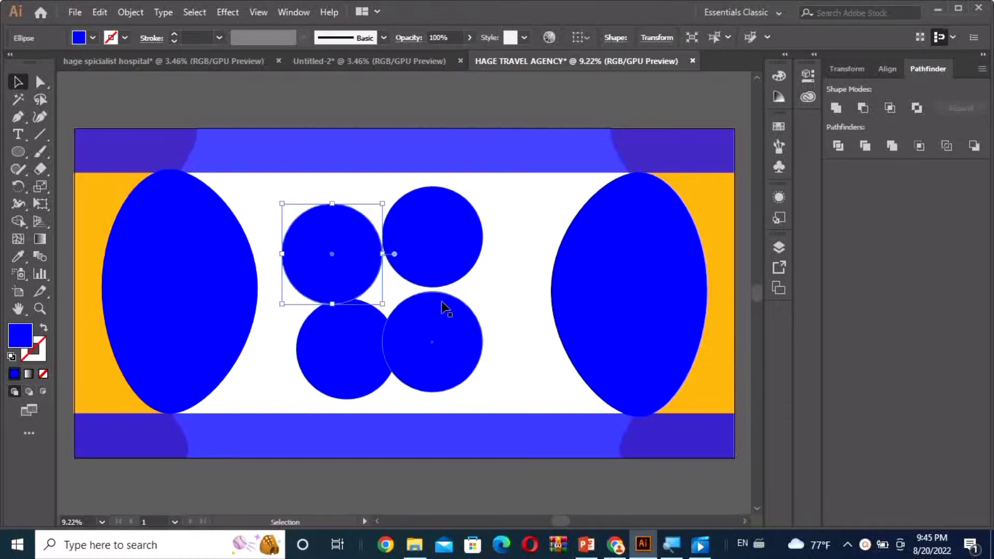
drag(444, 306, 442, 301)
drag(429, 261, 429, 261)
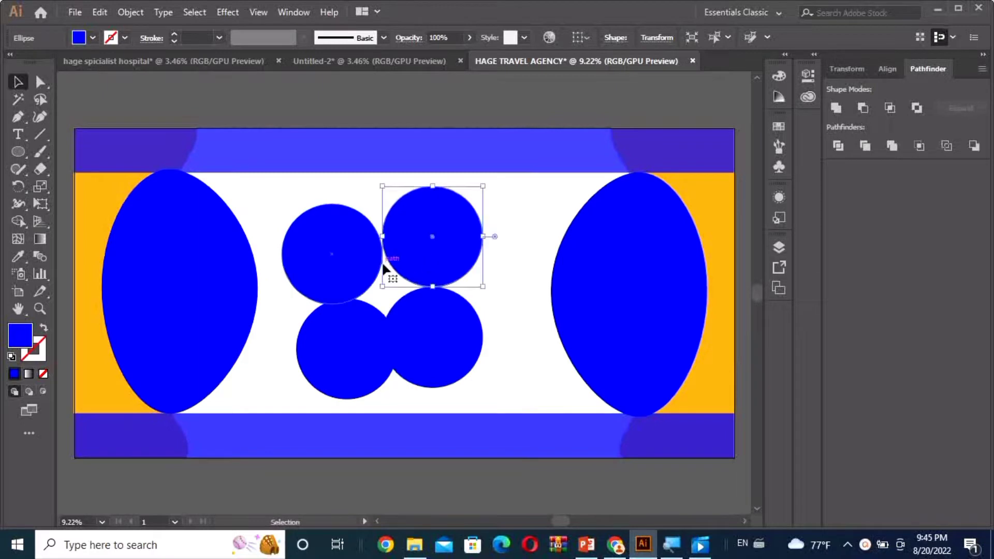
drag(352, 279, 353, 274)
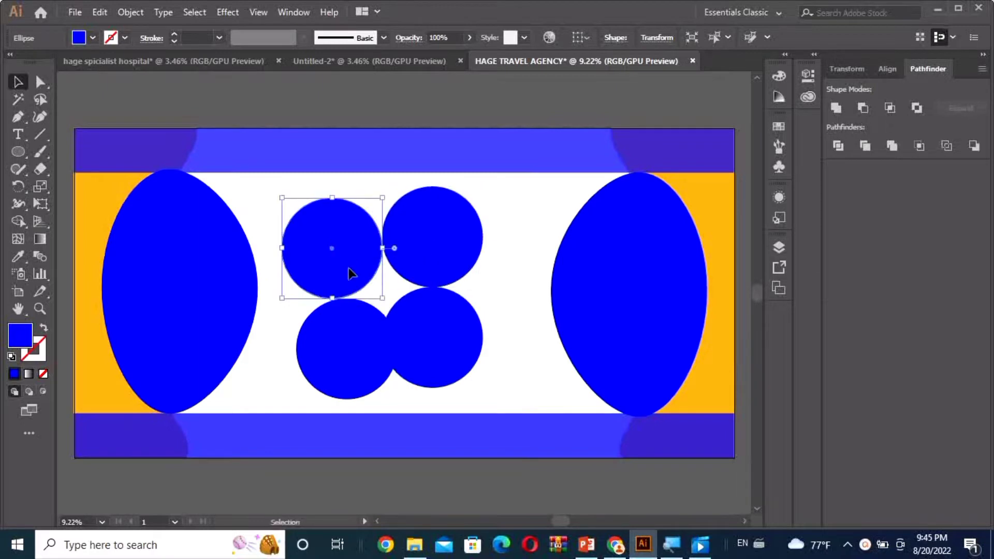
drag(451, 322, 461, 326)
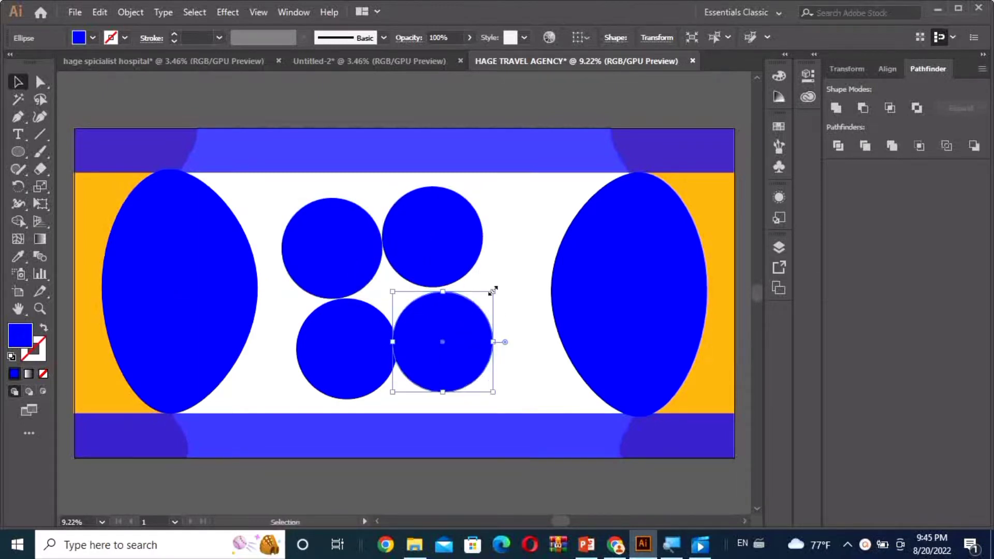
click(508, 297)
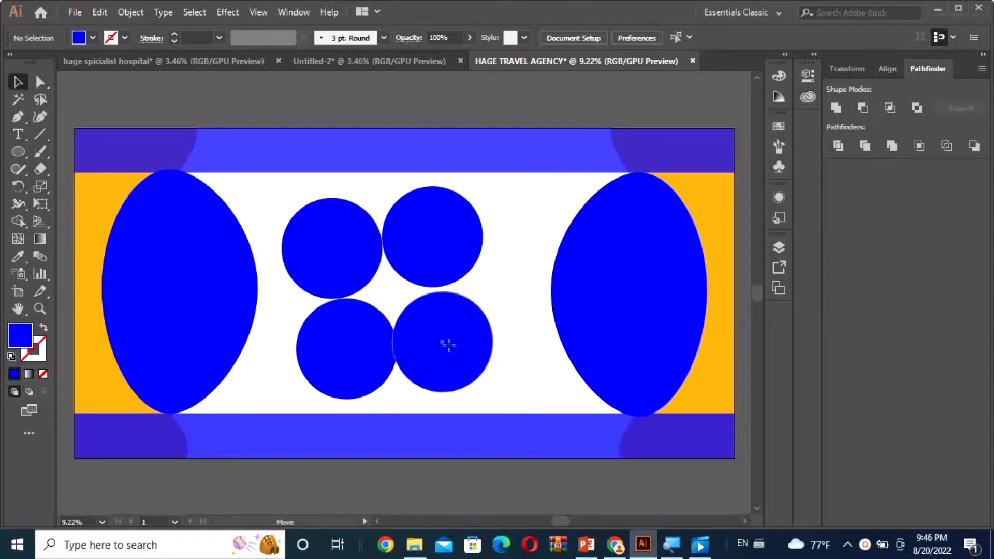
Fine-tune the positions of the lower-right, upper-left and upper-right circles
drag(448, 345, 453, 340)
click(570, 395)
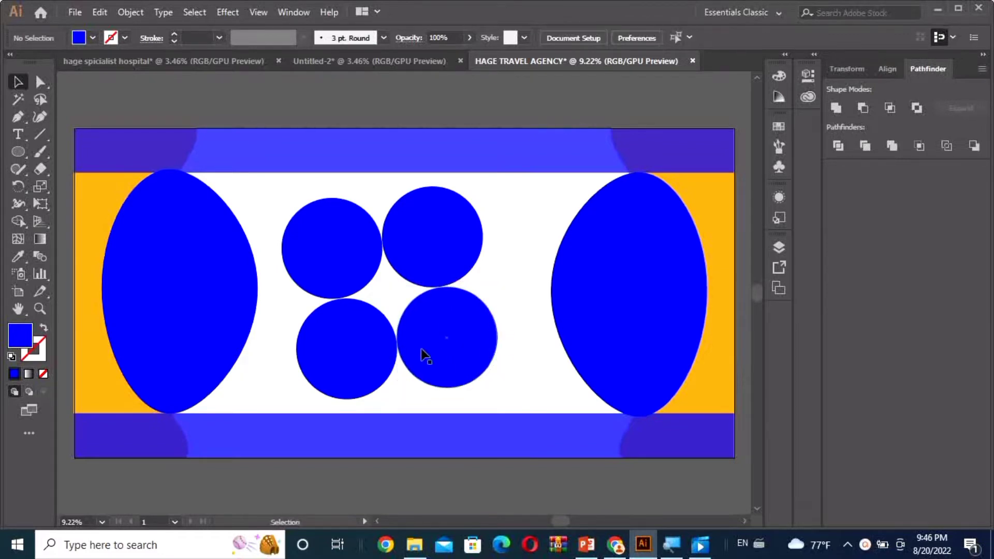
click(351, 297)
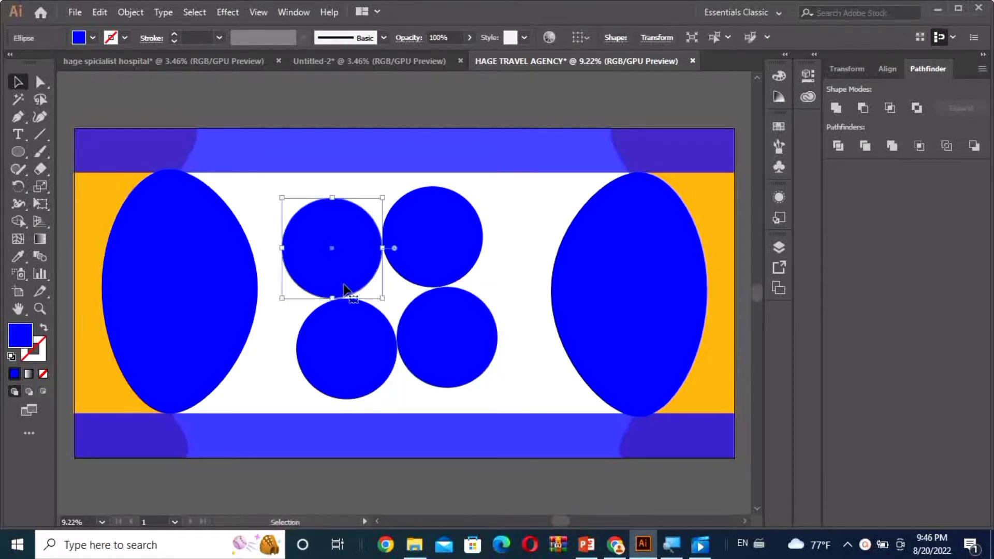
drag(344, 288, 351, 295)
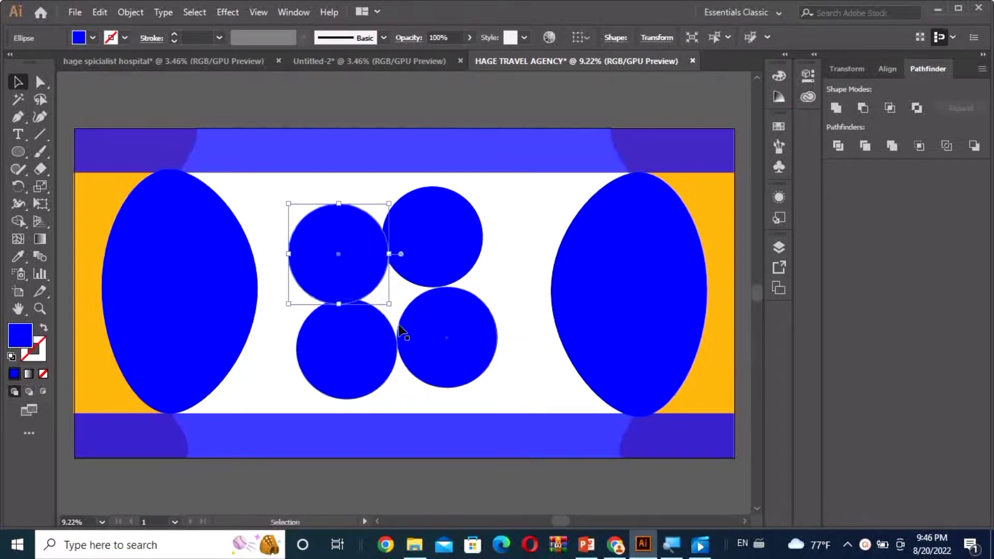
mouse_move(441, 301)
mouse_down()
mouse_move(466, 326)
mouse_move(443, 288)
mouse_up()
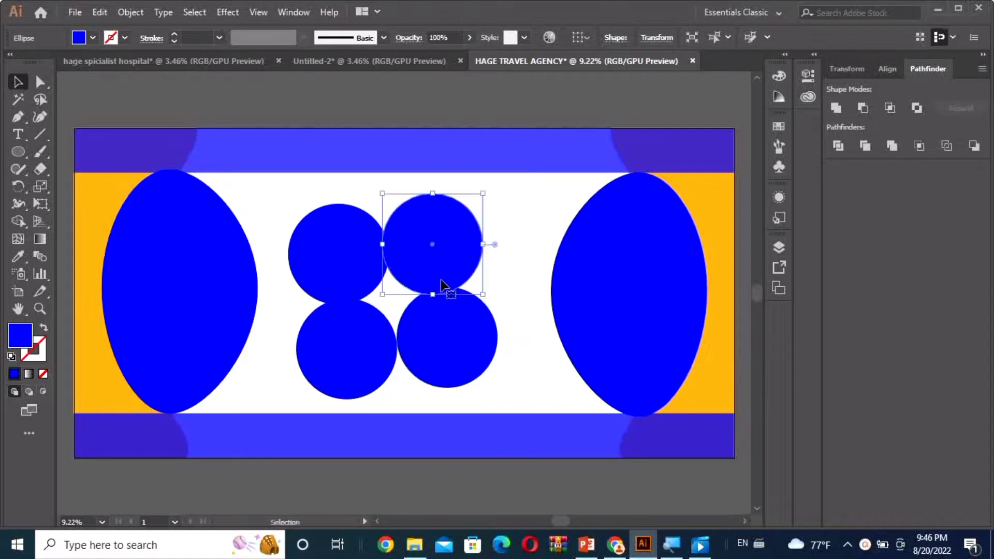
click(523, 313)
drag(459, 348, 444, 346)
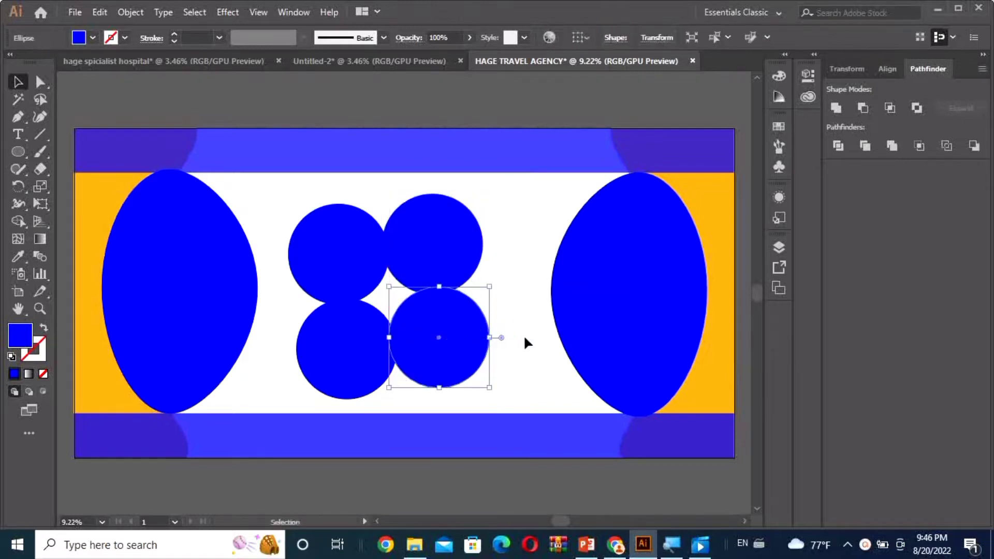
click(525, 342)
Shift the four-circle cluster slightly and scale it up
drag(357, 278, 358, 279)
mouse_move(404, 307)
mouse_down()
mouse_move(388, 301)
mouse_move(414, 308)
mouse_up()
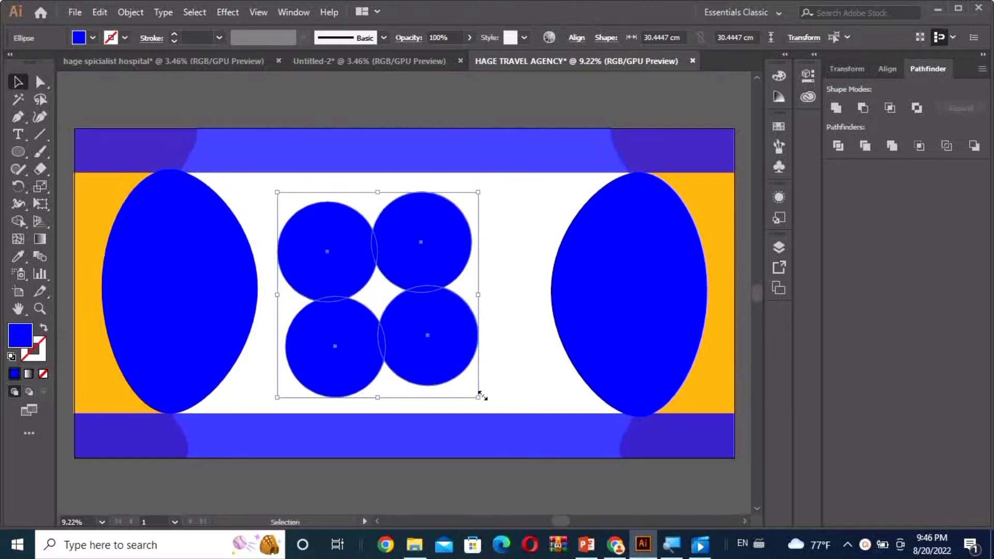
drag(479, 397, 493, 396)
click(530, 394)
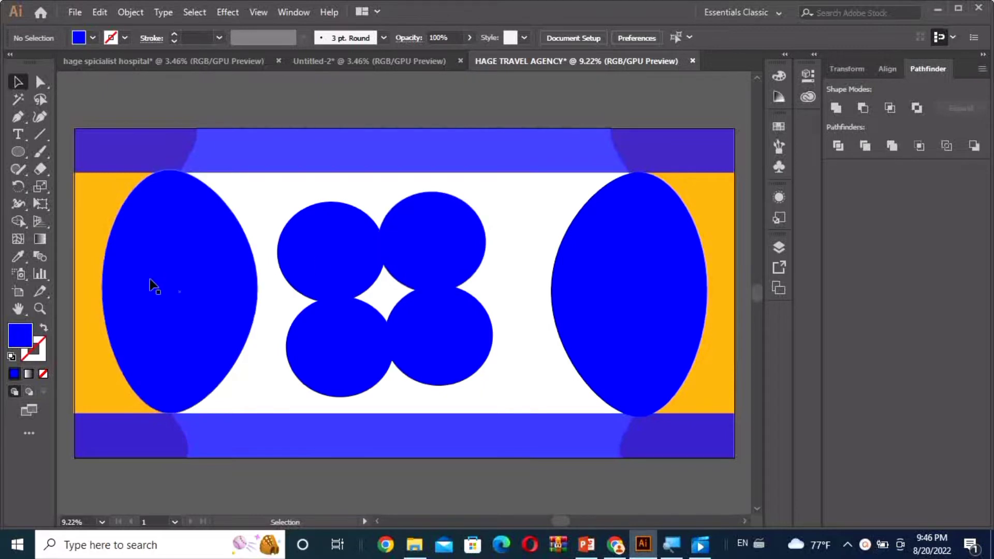
Bring the HAGE SPECIALIST HOSPITAL title from the hospital document to the banner's top
click(192, 62)
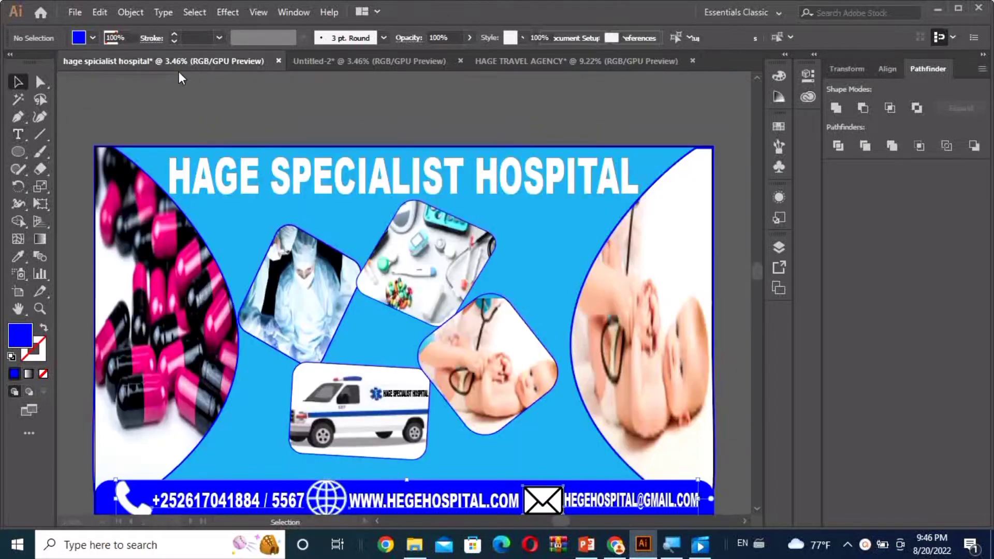
click(311, 187)
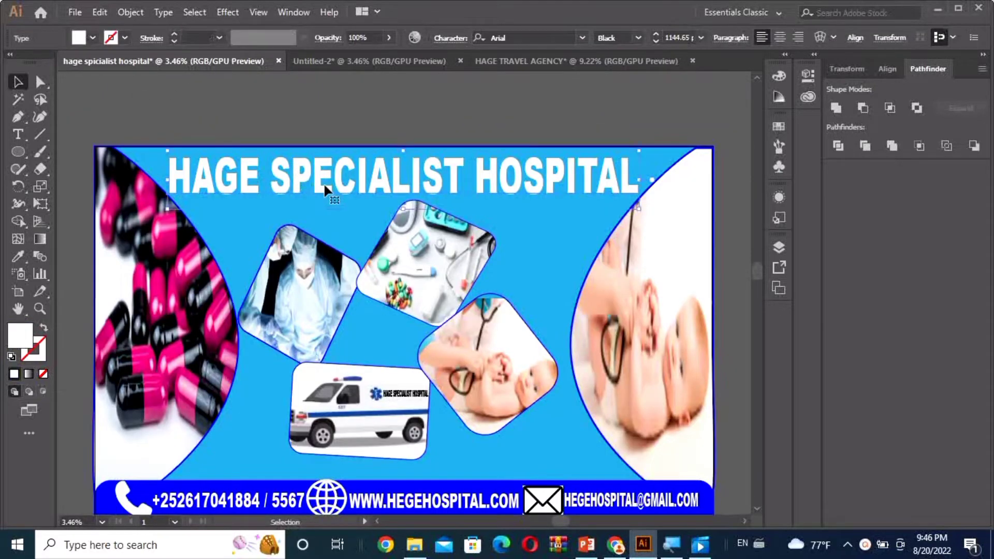
mouse_move(326, 188)
mouse_down()
mouse_move(342, 158)
mouse_move(377, 155)
mouse_up()
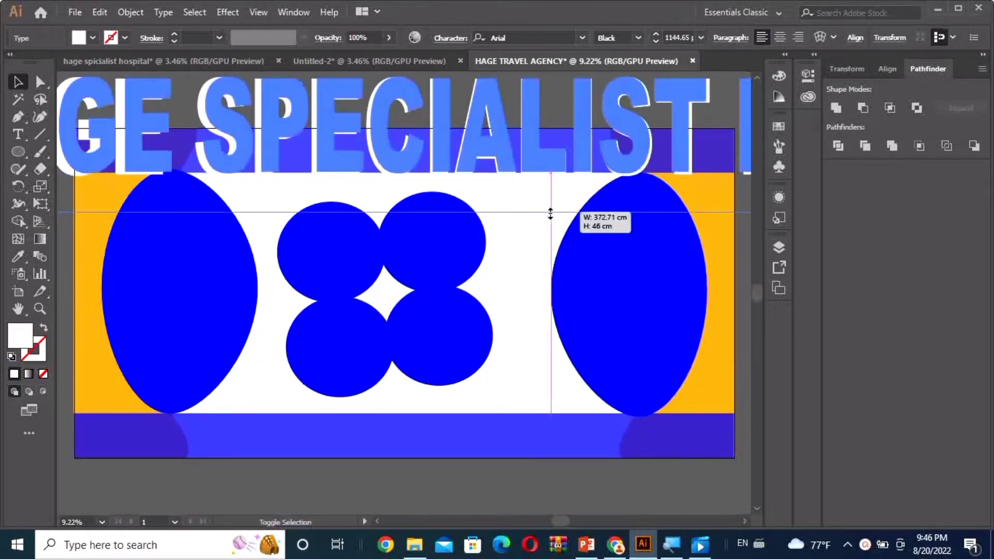
mouse_move(542, 216)
mouse_down()
mouse_move(425, 93)
mouse_move(355, 146)
mouse_up()
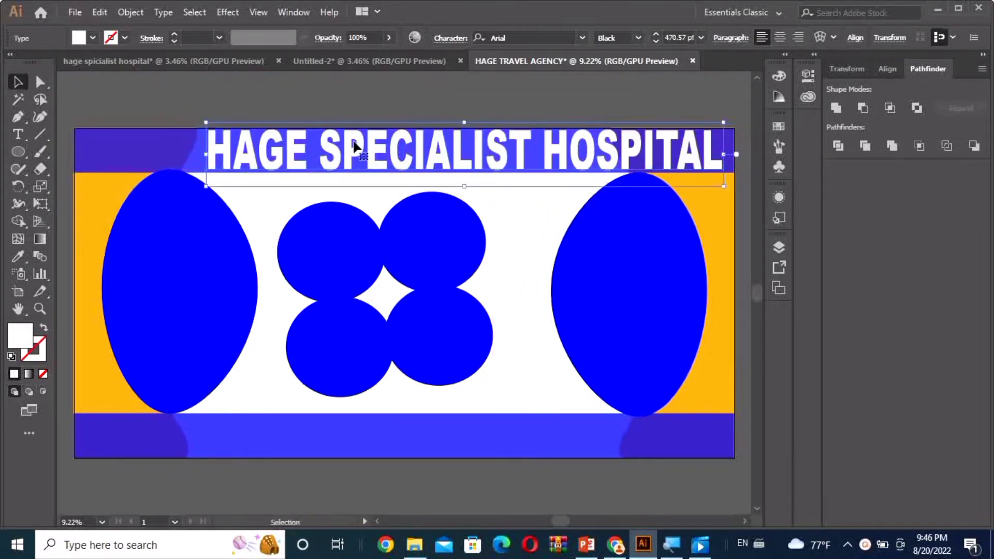
Replace SPECIALIST HOSPITAL with TRAVEL AGENCY so the title reads HAGE TRAVEL AGENCY
double_click(355, 146)
key(ctrl+a)
click(318, 144)
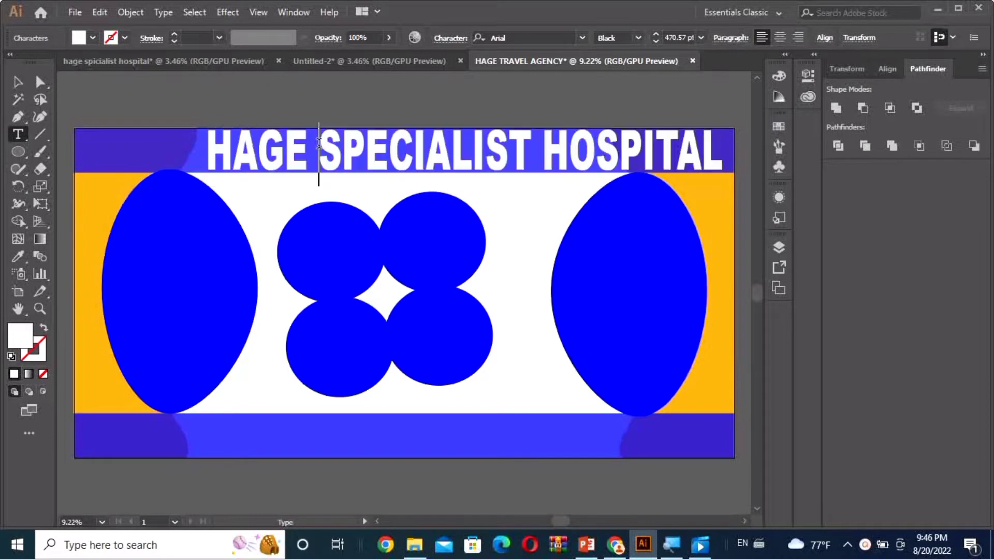
drag(319, 143, 715, 154)
text(TRA)
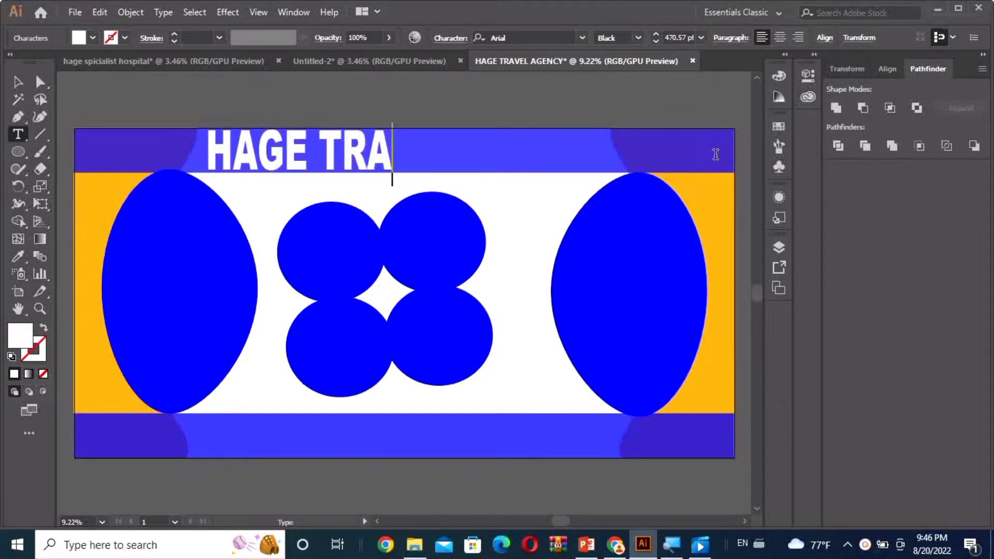
text(VEL AG)
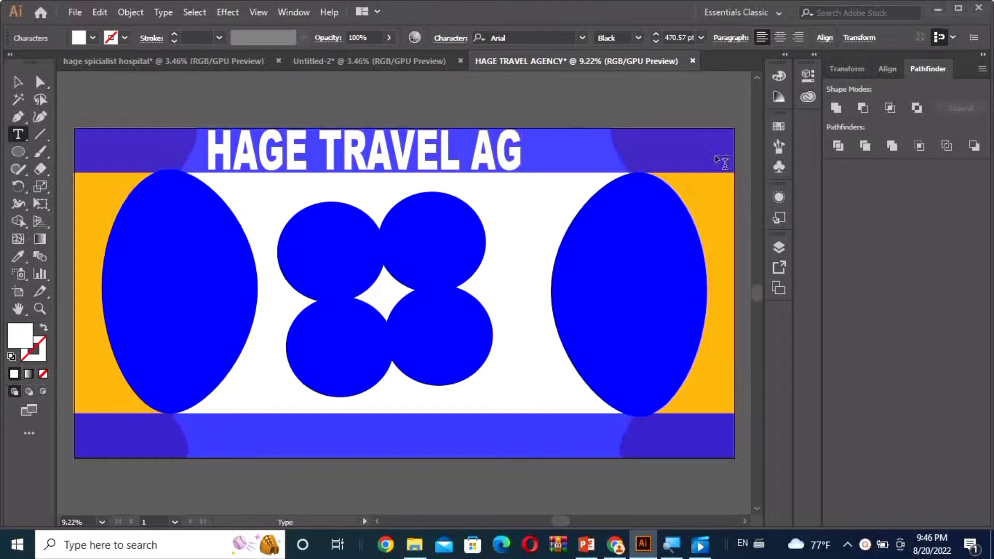
text(ENCY)
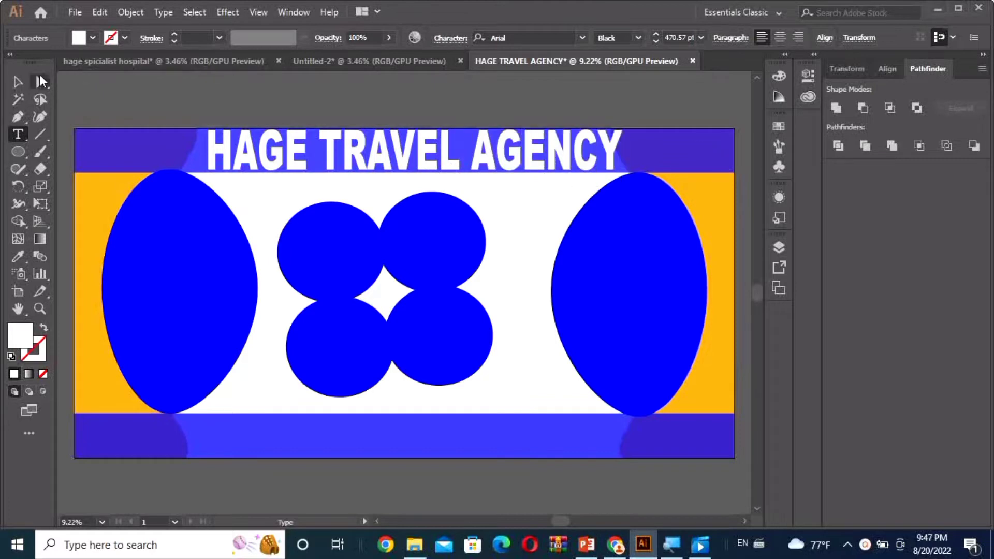
click(16, 83)
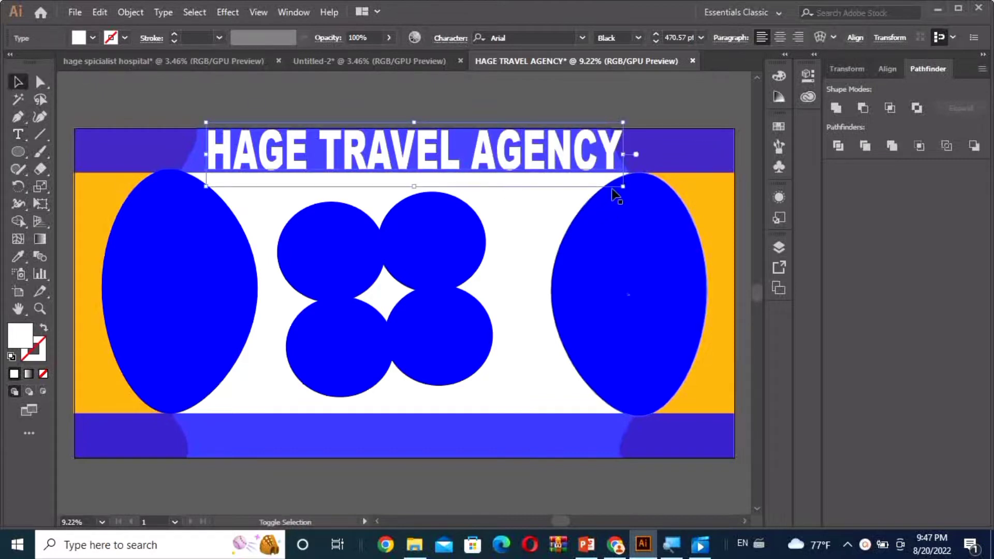
Resize the title so it fits across the top band
drag(622, 186, 593, 182)
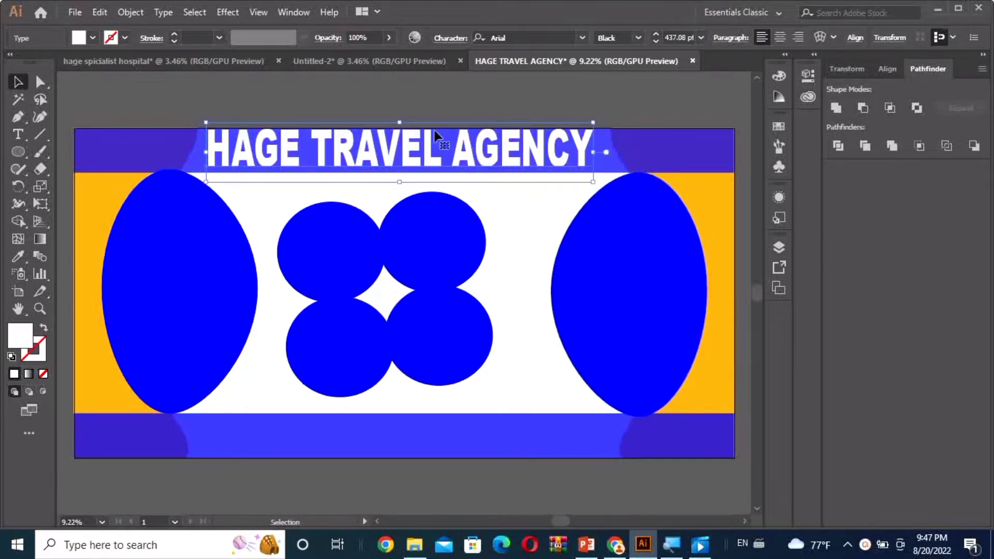
drag(206, 151, 199, 154)
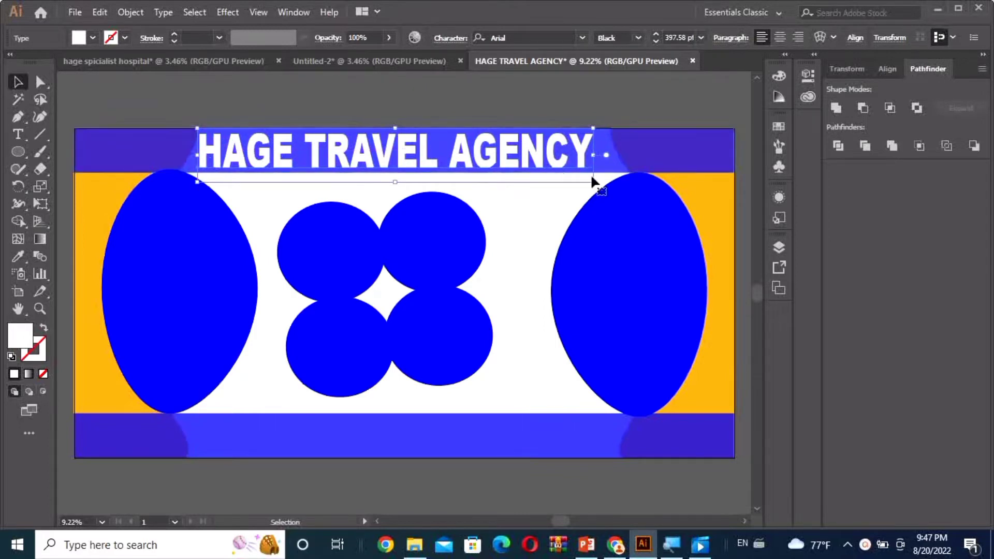
drag(591, 181, 606, 185)
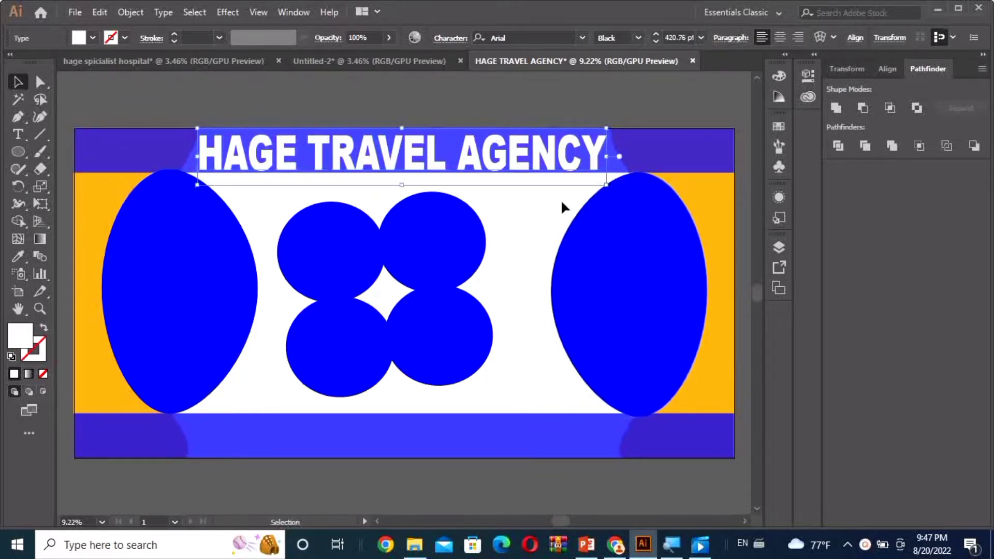
click(538, 215)
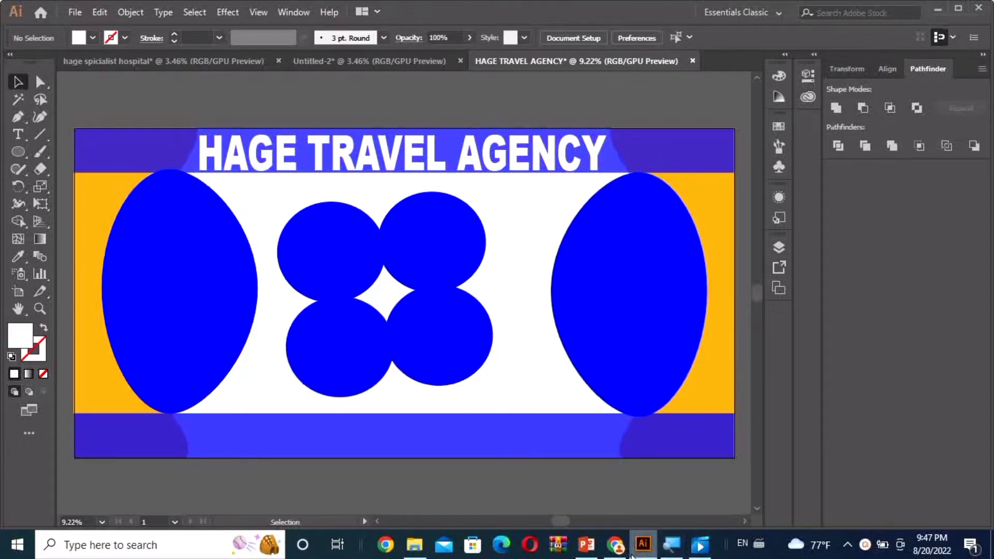
Copy a passport photo from Chrome image results and paste it over the right oval
click(625, 554)
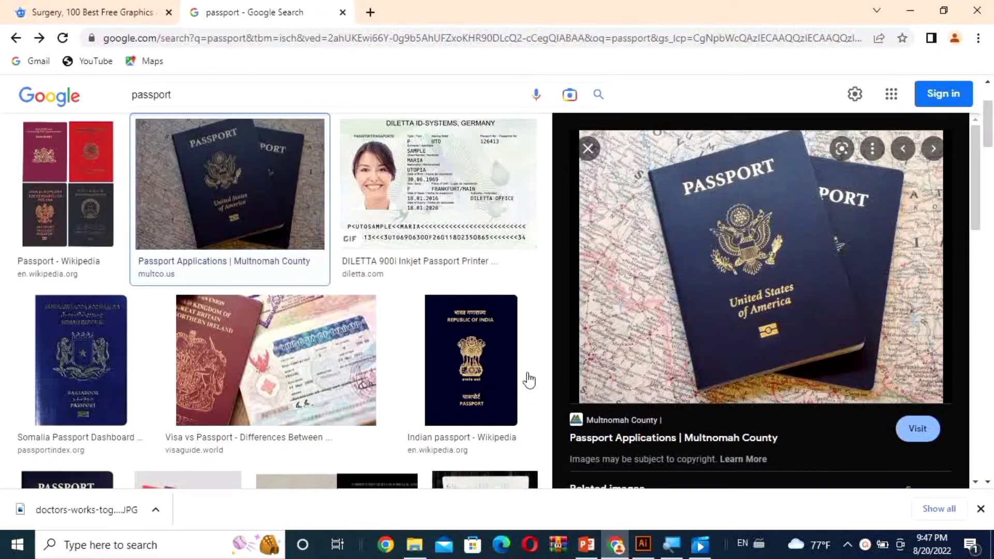
right_click(699, 244)
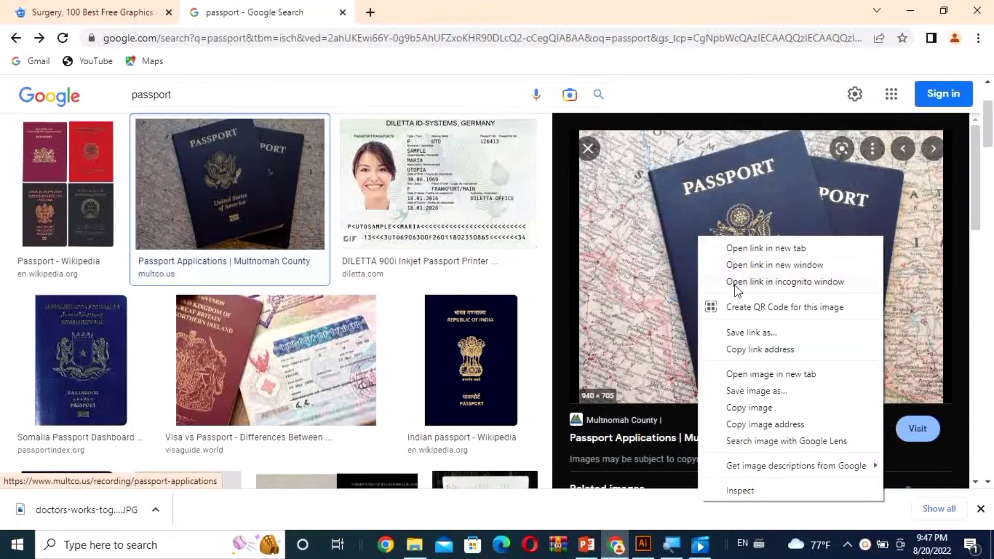
click(734, 409)
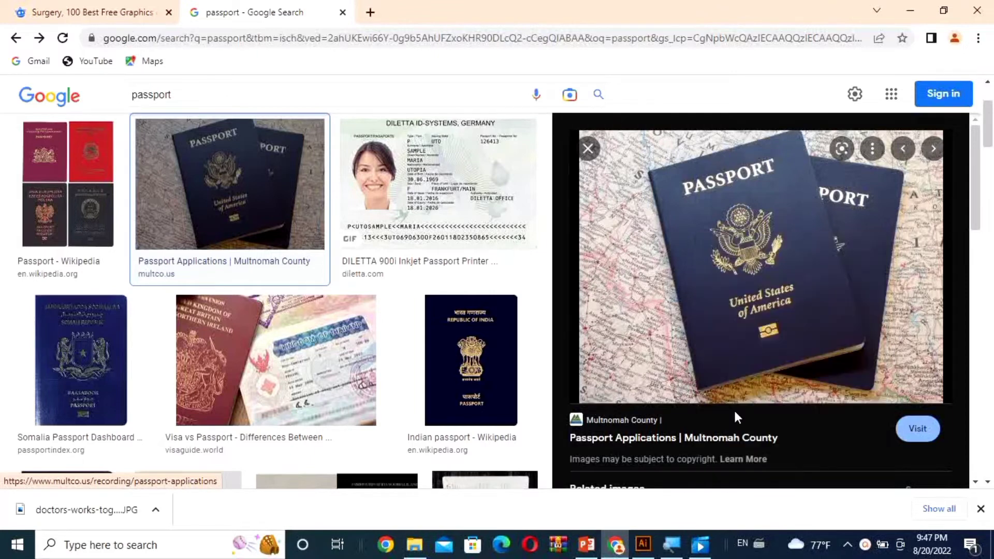
click(643, 544)
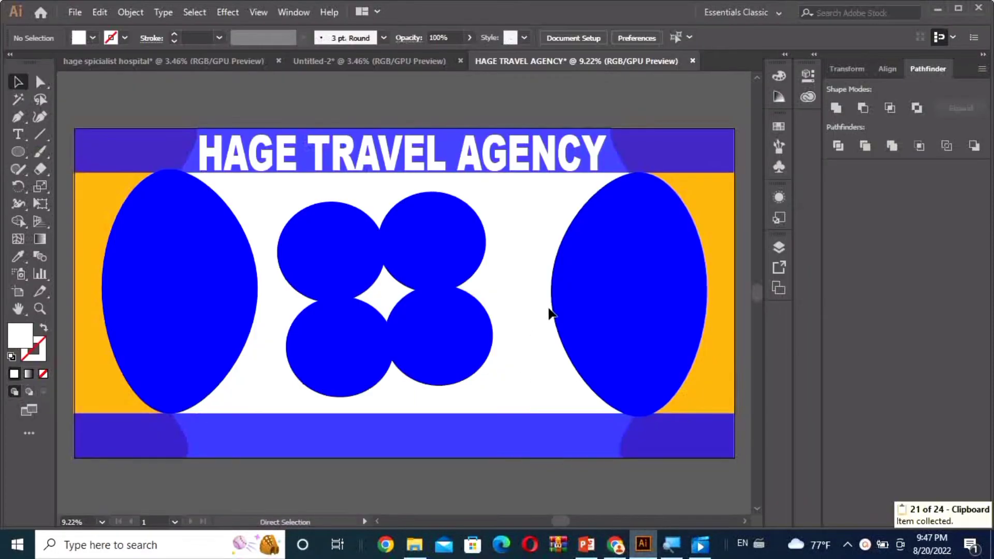
key(ctrl+v)
drag(416, 289, 621, 241)
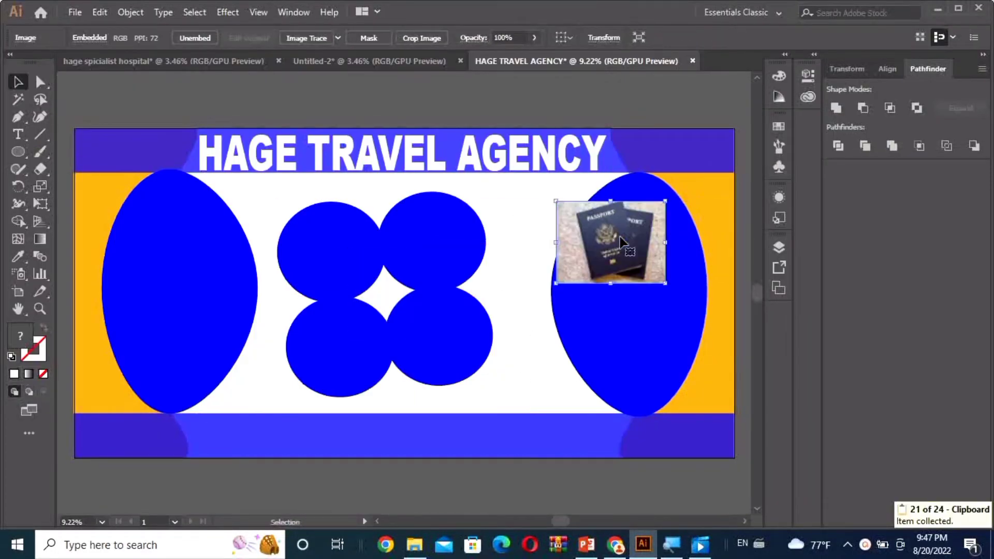
Bring the right oval to front and make a clipping mask with the passport photo
click(653, 357)
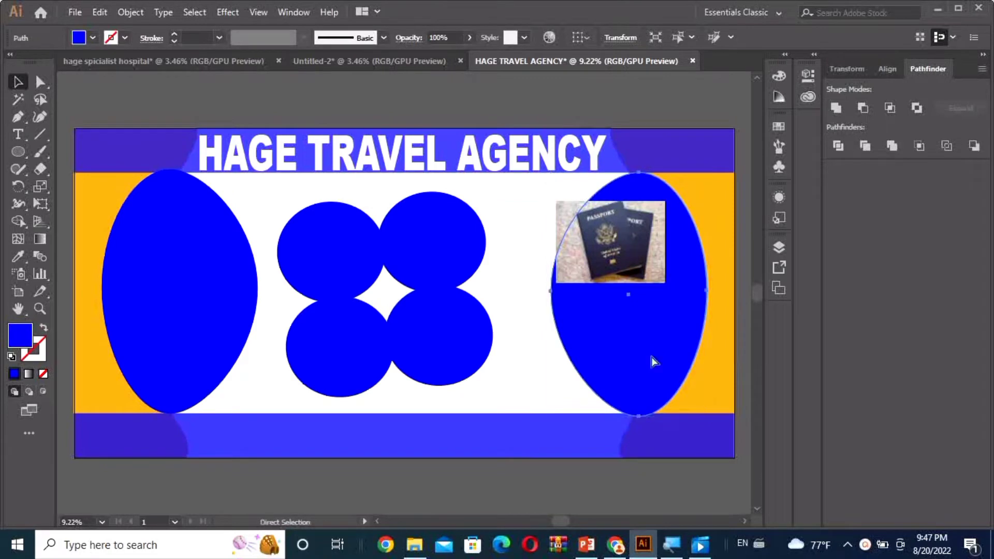
key(ctrl+shift+bracketright)
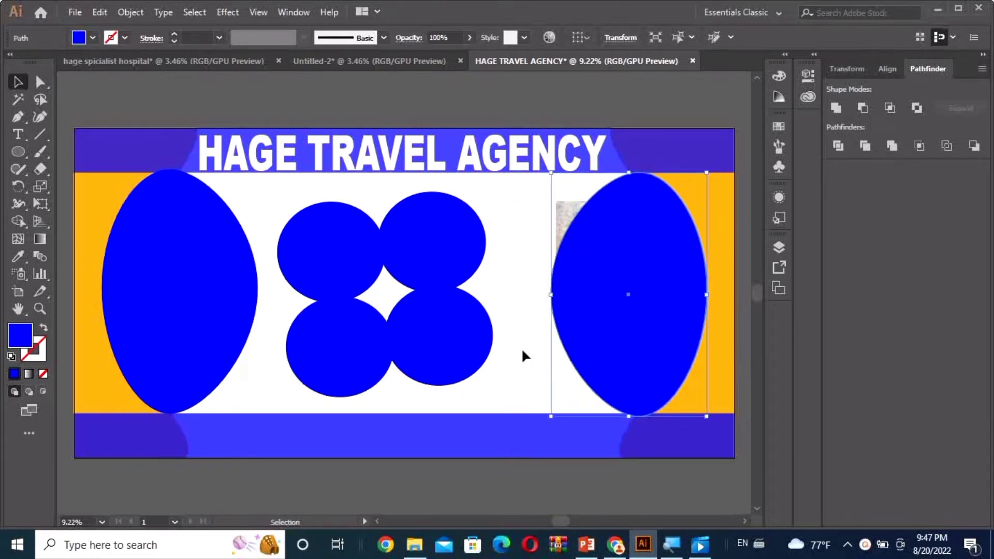
right_click(584, 228)
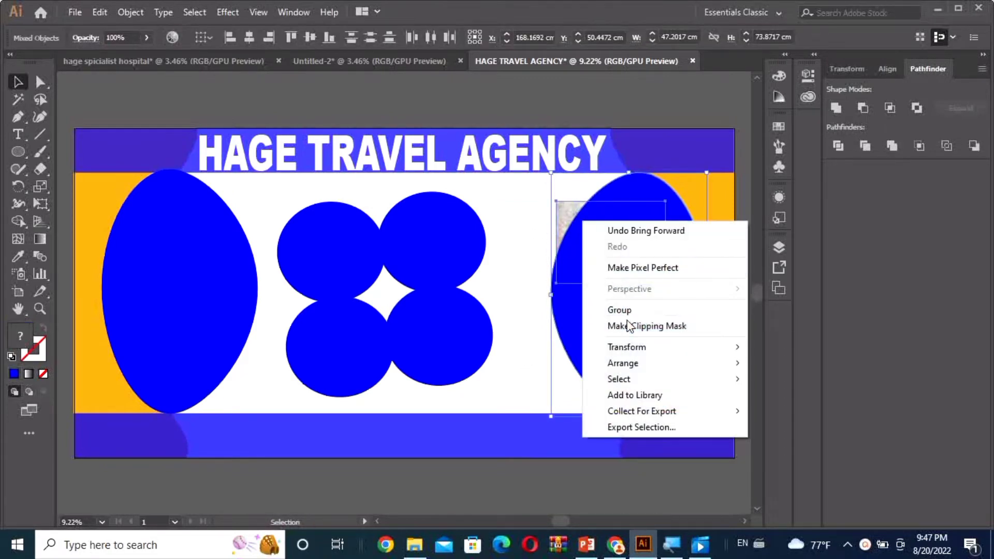
click(628, 326)
Move and enlarge the passport photo inside the oval so it fills the shape
double_click(616, 270)
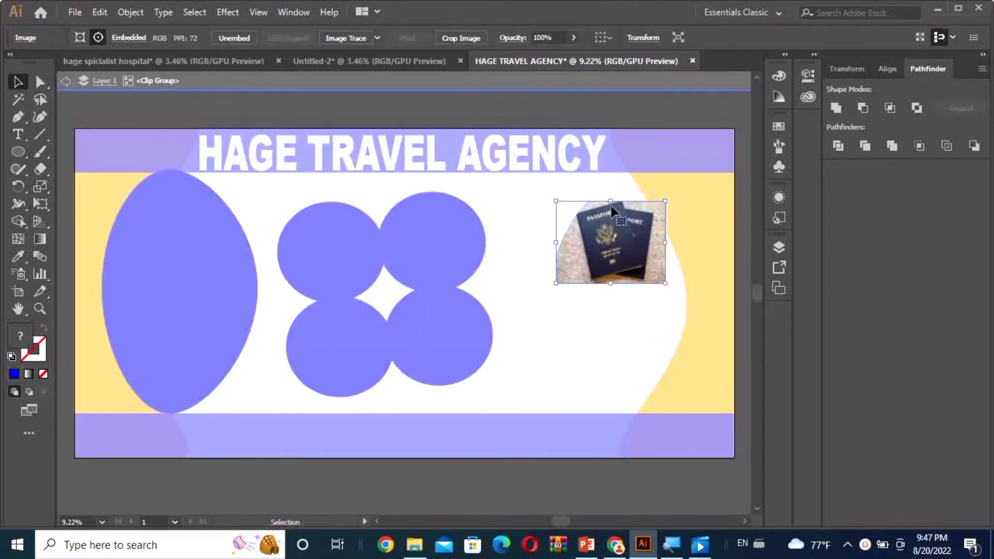
drag(613, 219, 616, 190)
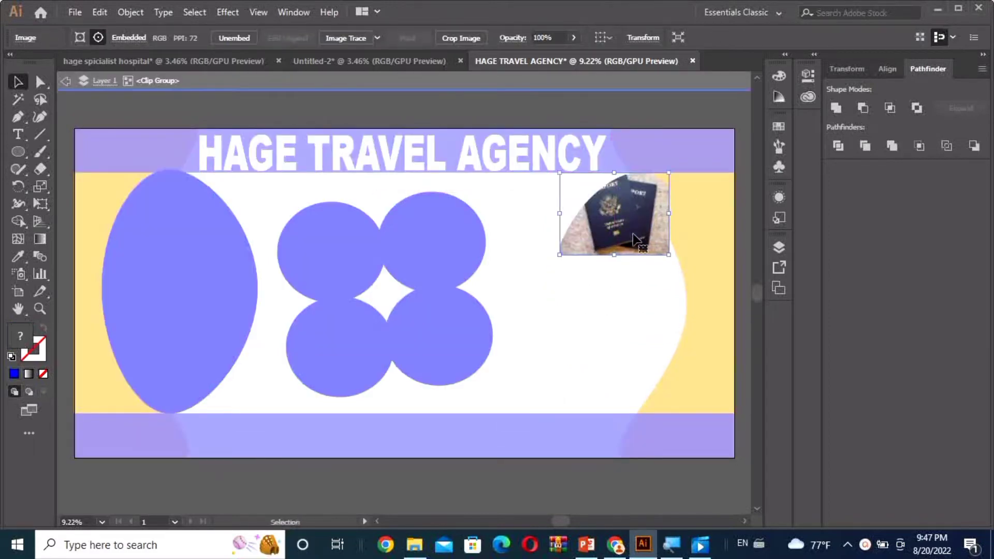
drag(666, 253, 709, 412)
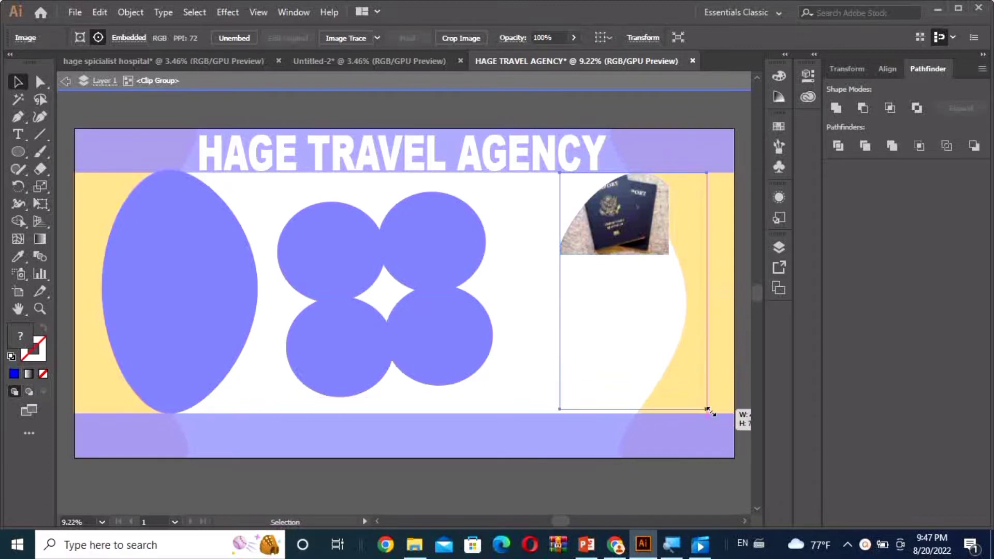
drag(558, 292, 536, 293)
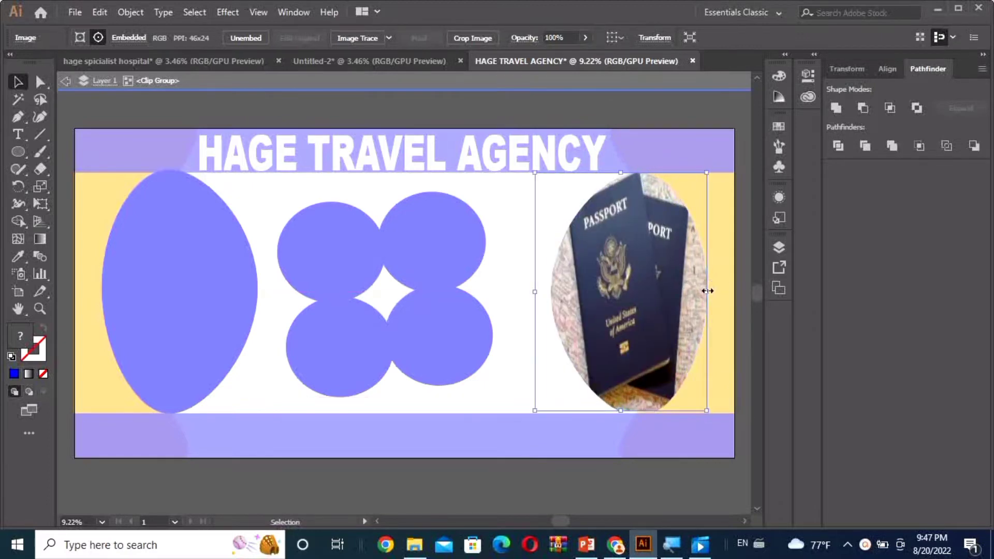
drag(707, 291, 731, 295)
double_click(505, 228)
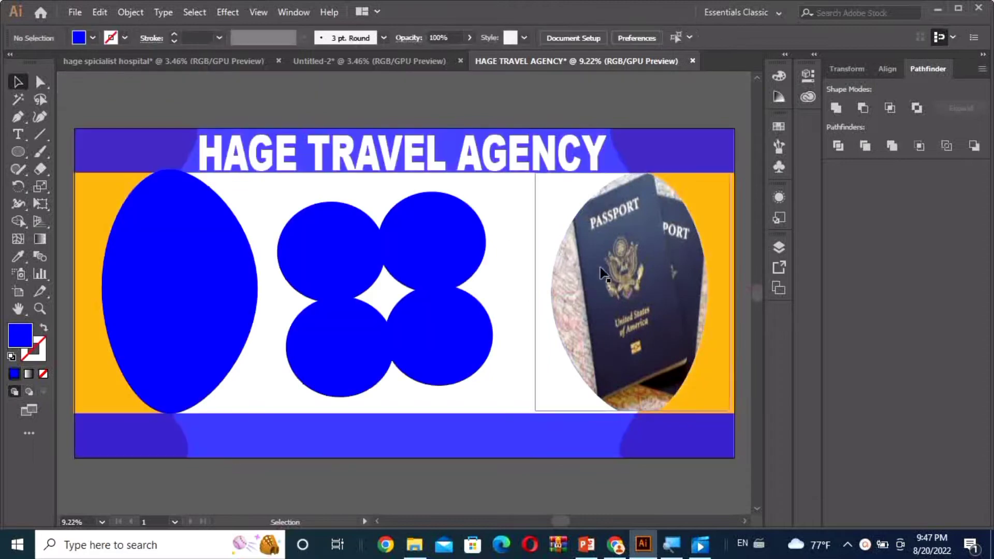
Switch to the Essentials workspace and give the passport oval a blue 18 pt stroke
click(599, 266)
click(777, 12)
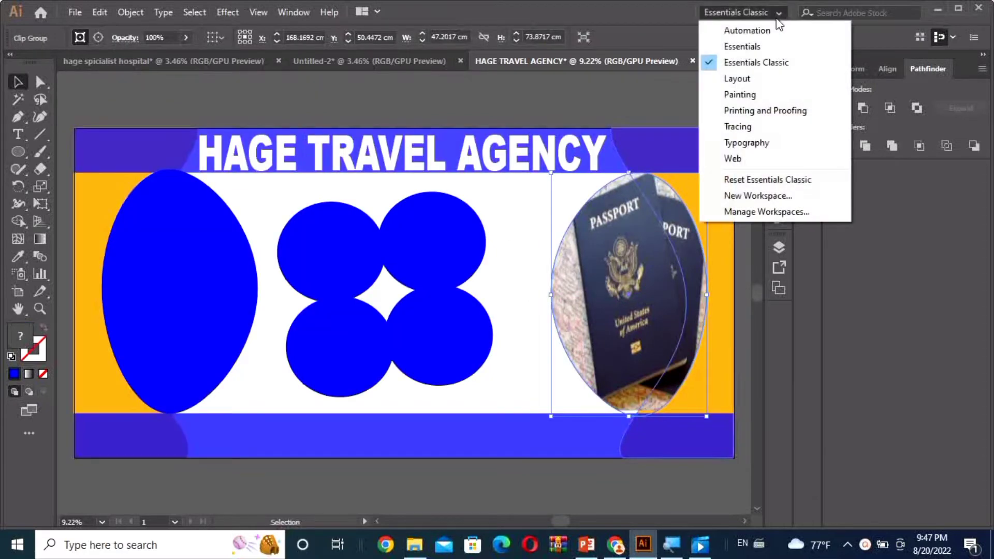
click(741, 46)
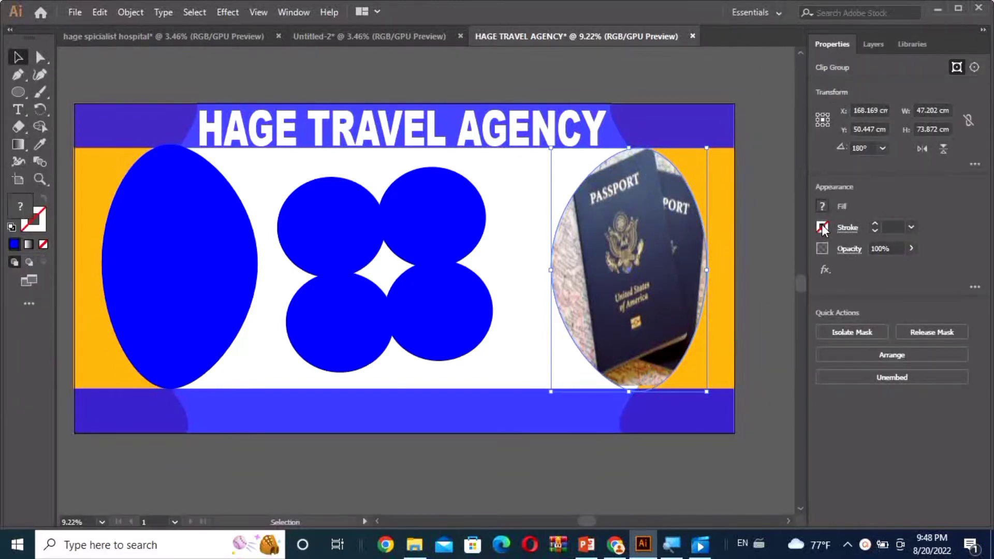
click(822, 228)
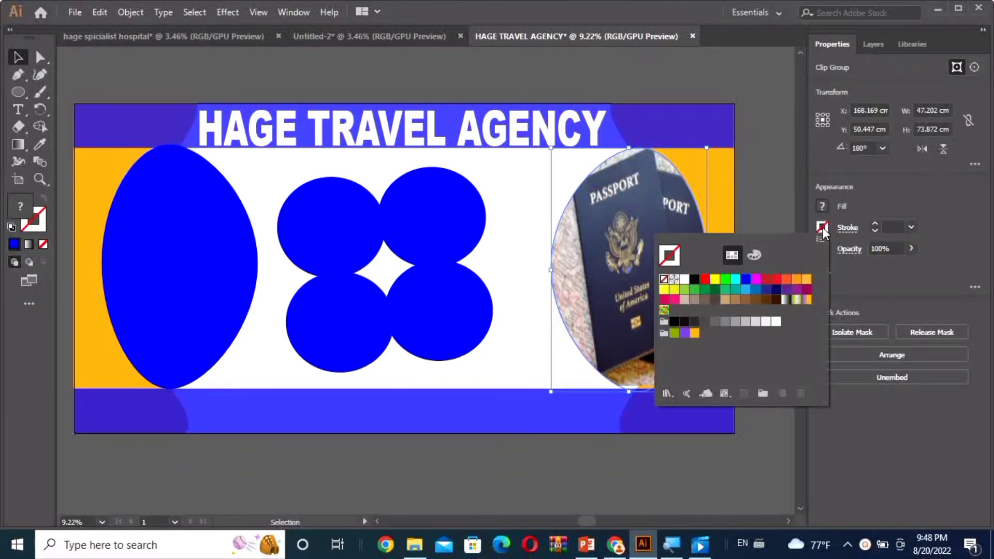
click(745, 280)
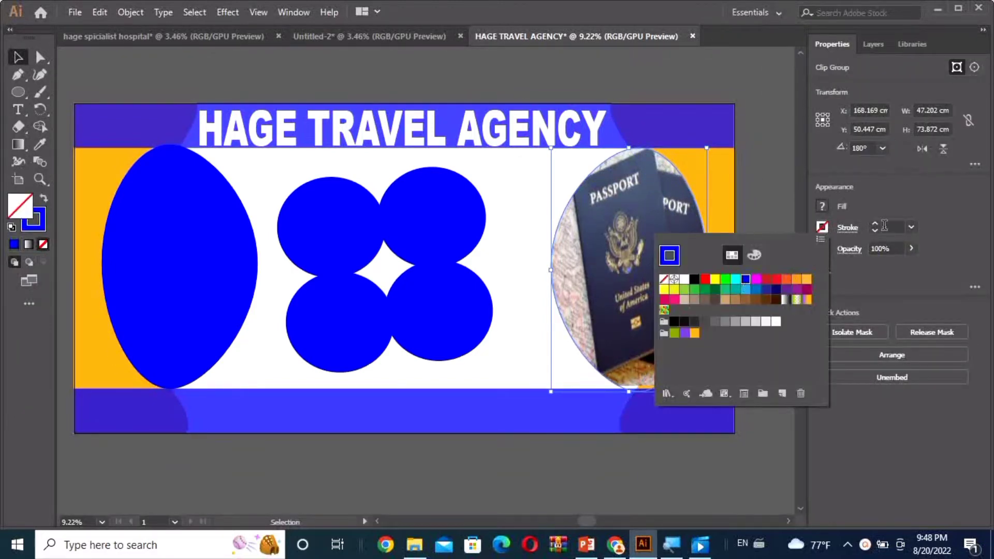
click(911, 228)
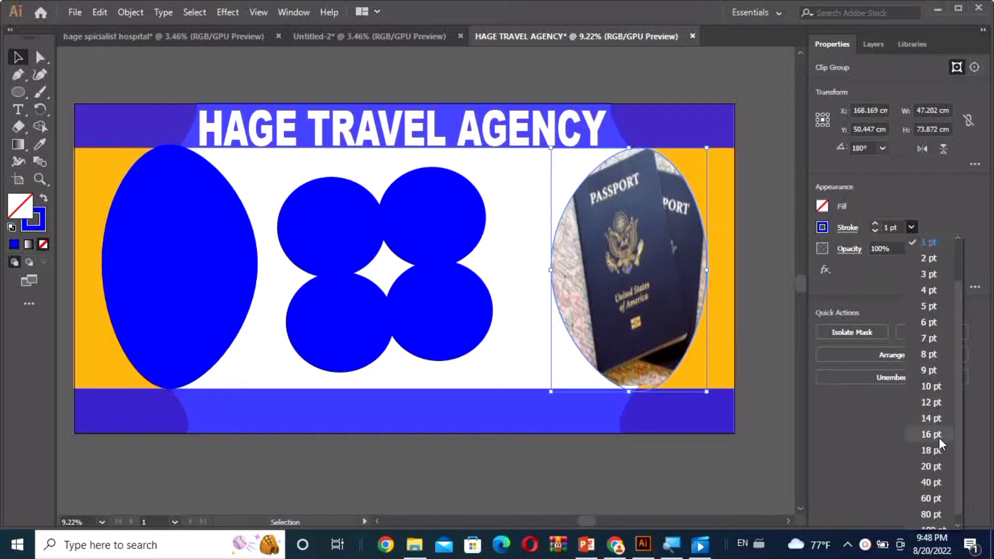
click(931, 450)
click(527, 326)
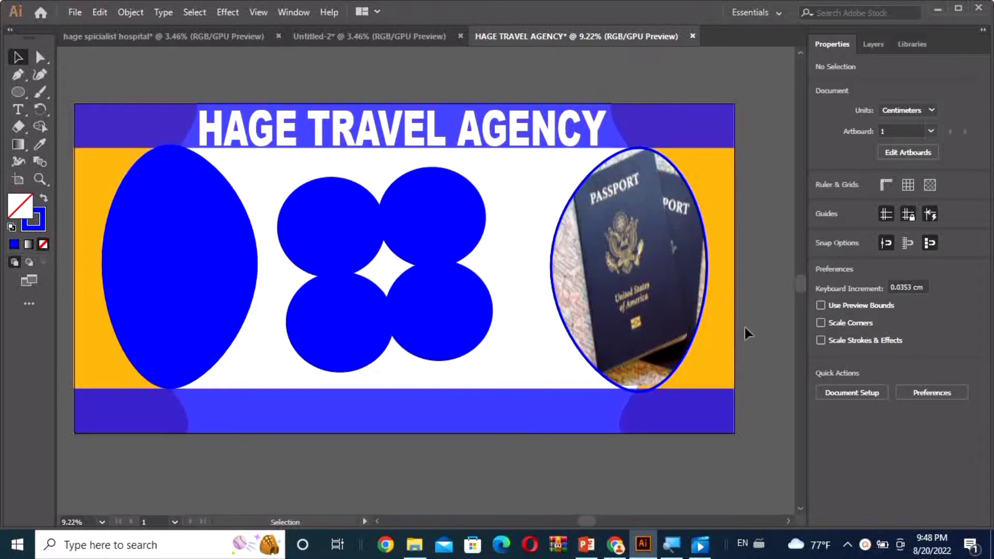
Lower the passport photo inside its oval clip group
double_click(632, 382)
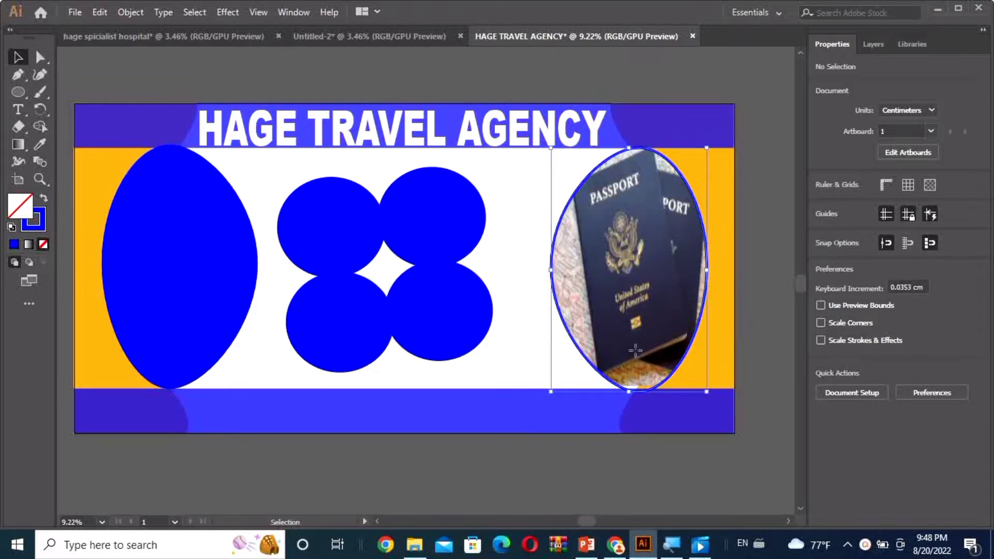
drag(631, 382, 638, 402)
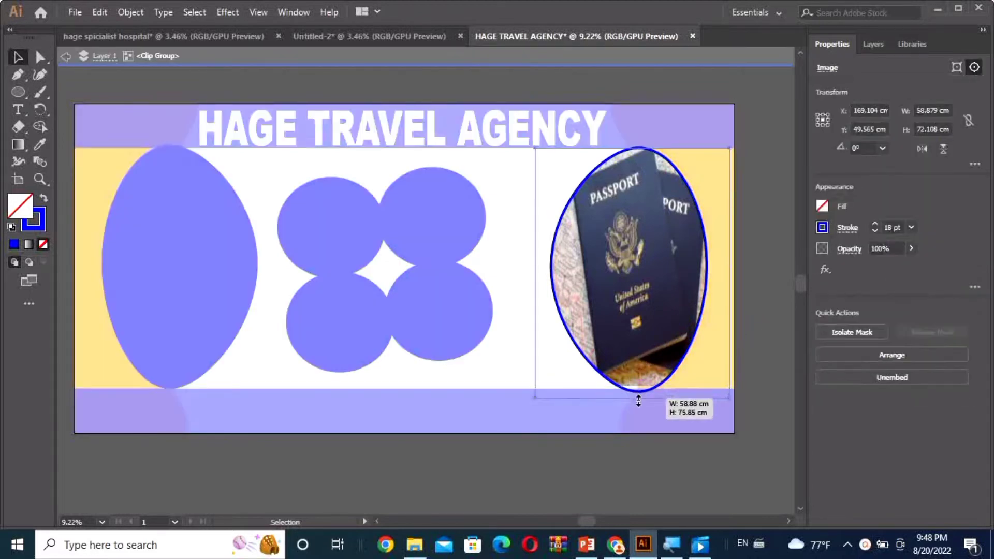
double_click(523, 358)
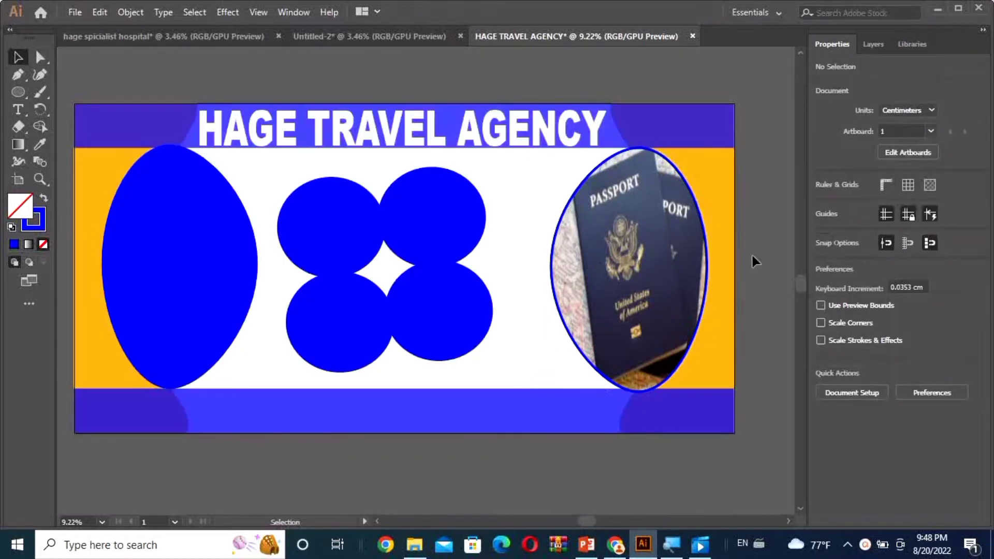
Select the right orange wave shape and shift the passport oval slightly left
click(718, 293)
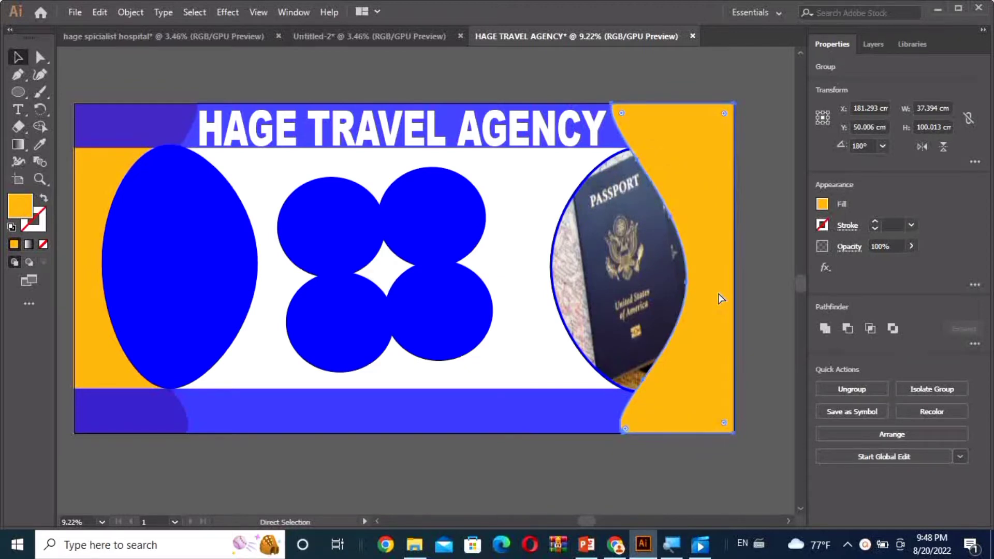
click(549, 201)
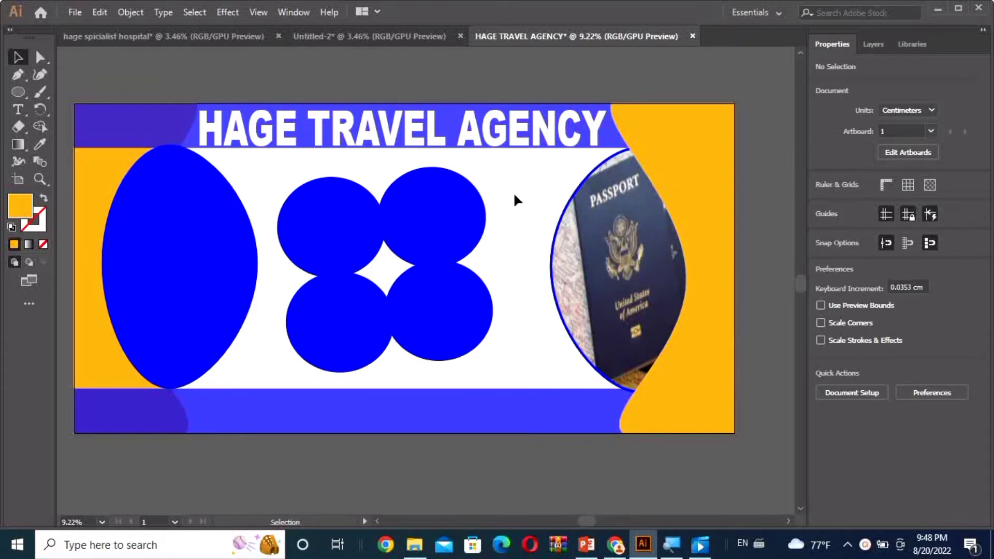
drag(636, 273, 619, 274)
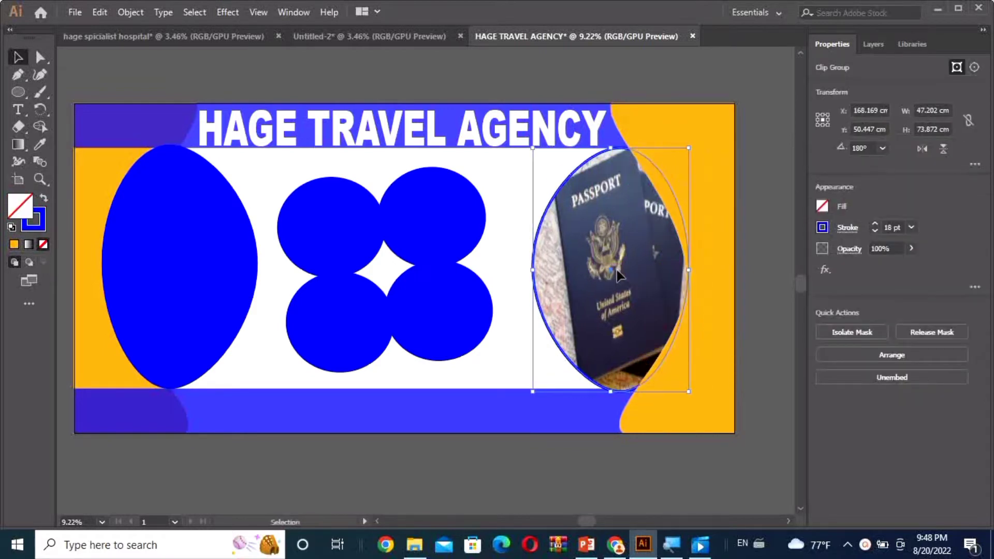
click(498, 206)
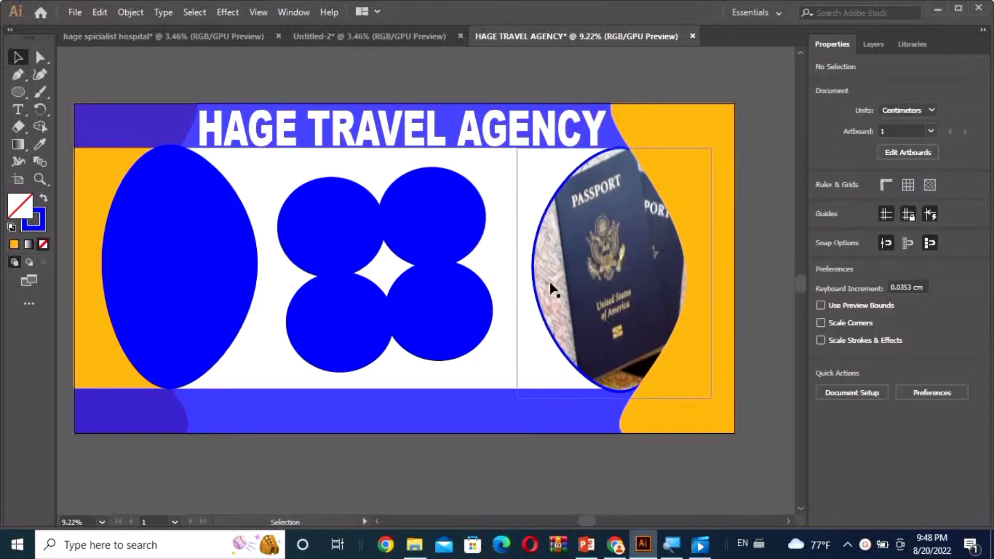
mouse_move(642, 544)
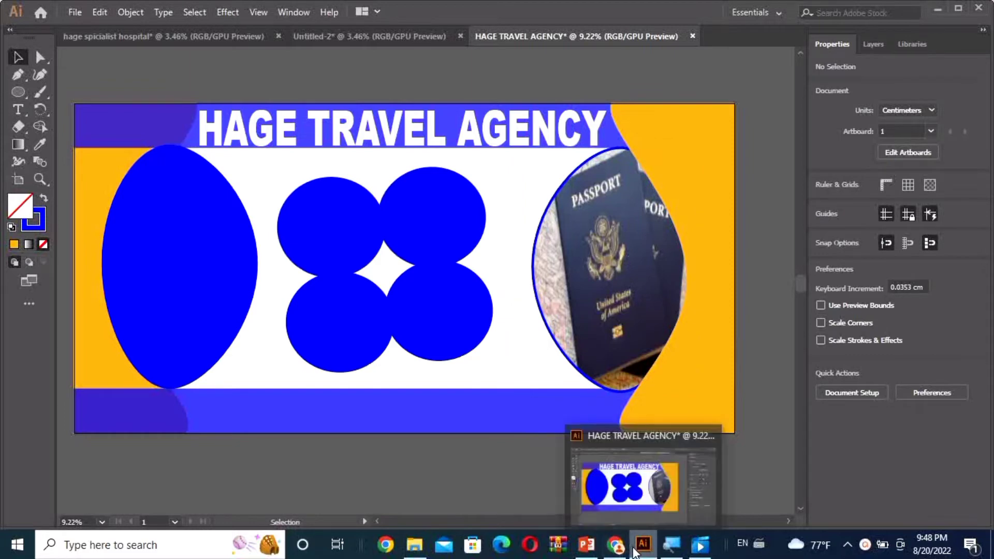
Copy the red-and-white cartoon airplane image from Chrome's airplane search results
click(616, 545)
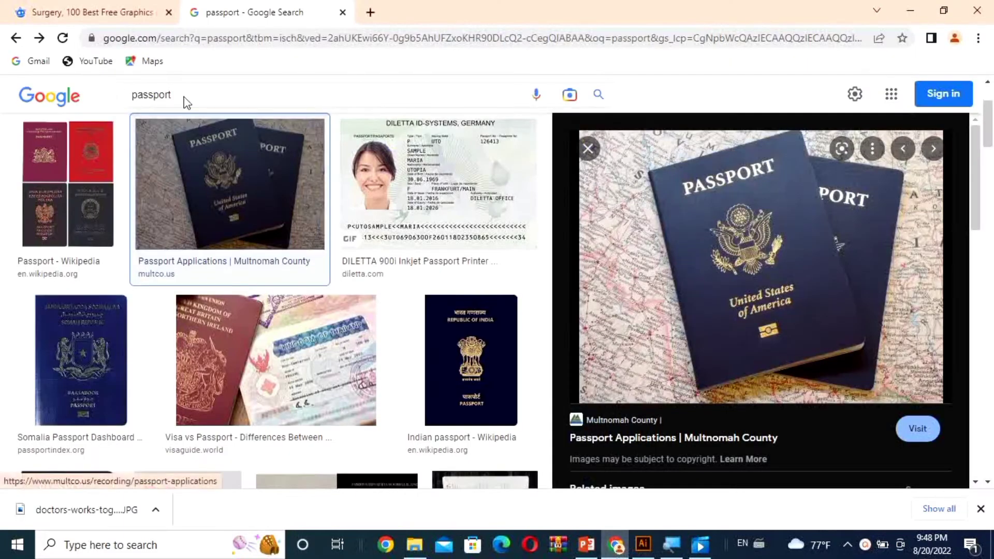
click(41, 39)
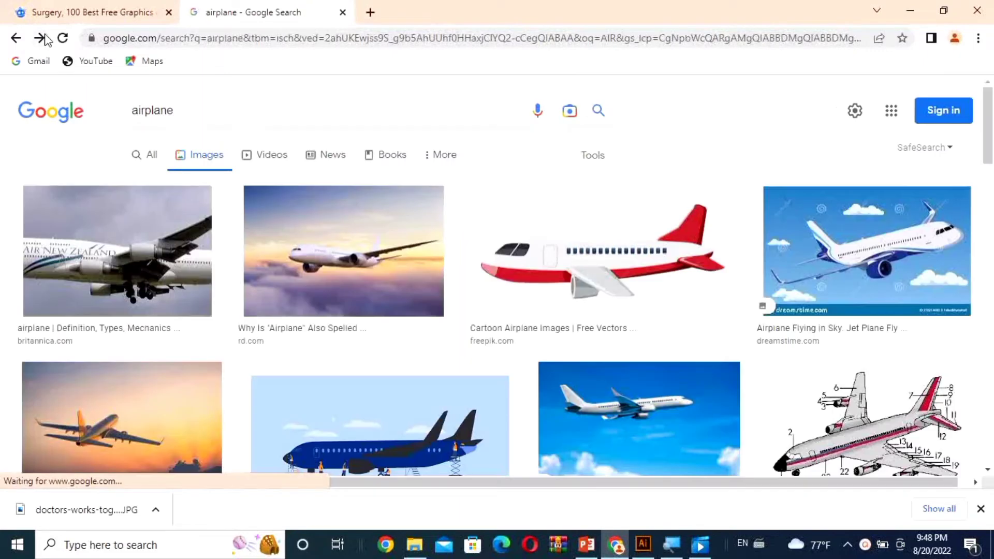
click(704, 231)
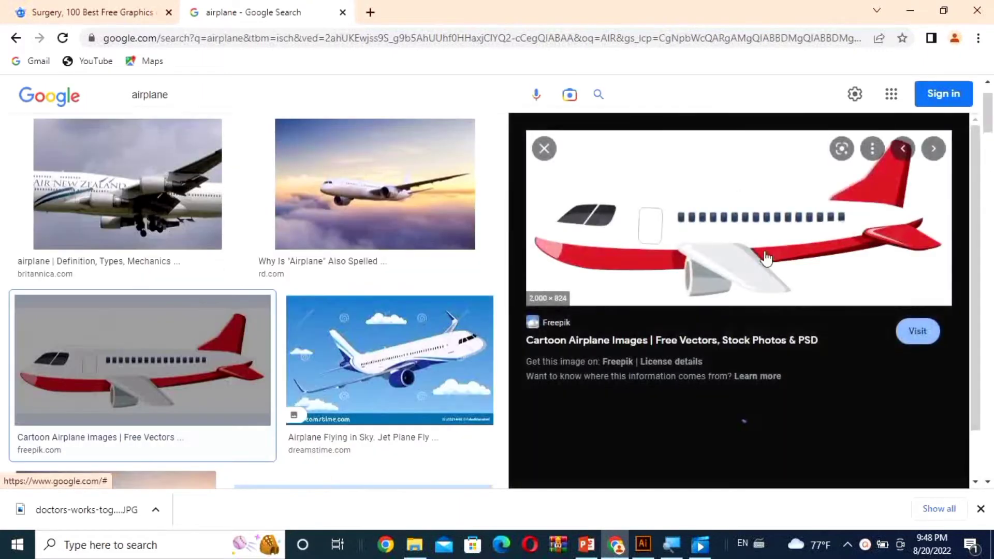
right_click(701, 212)
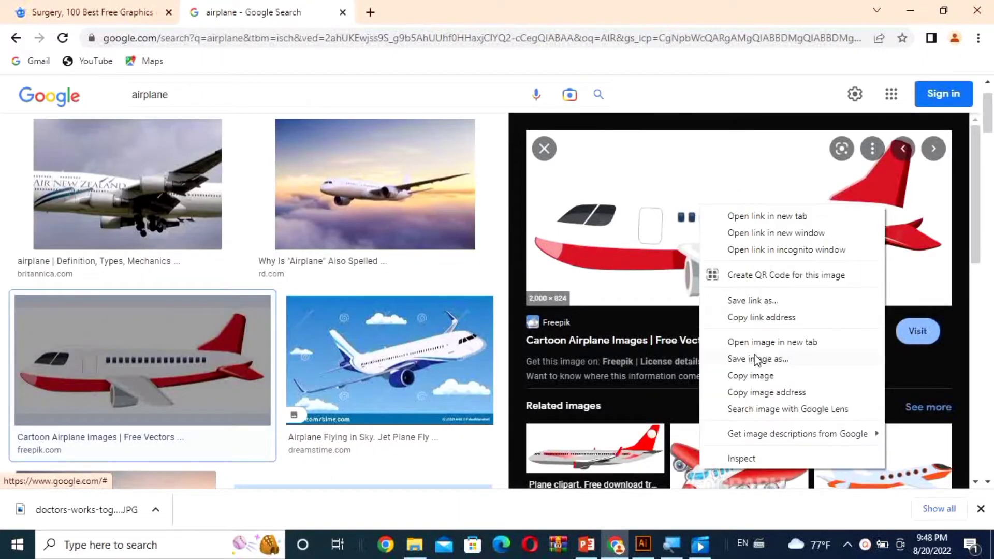
click(750, 376)
Paste the airplane into the banner, shrink it and place it over the top-right circle
click(643, 544)
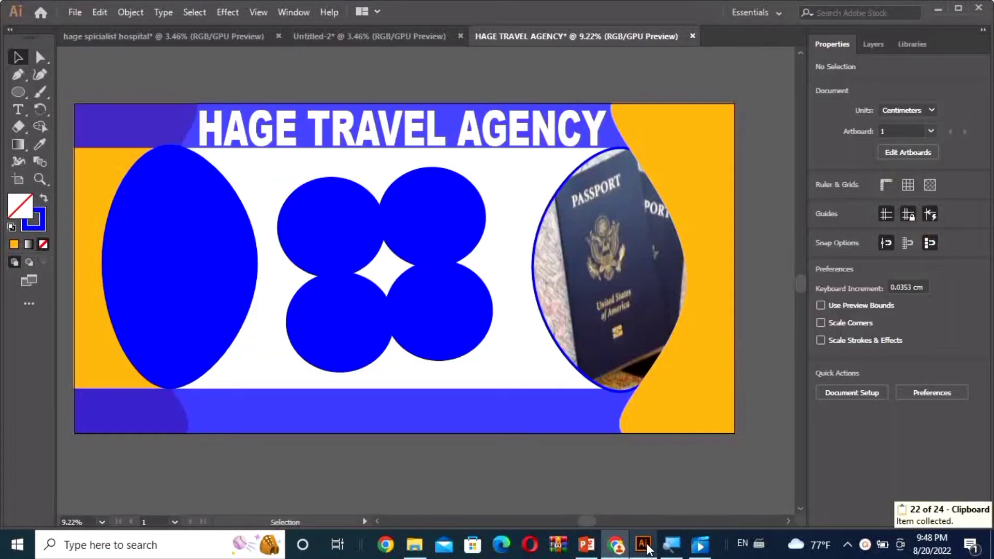
key(ctrl+v)
drag(518, 279, 462, 223)
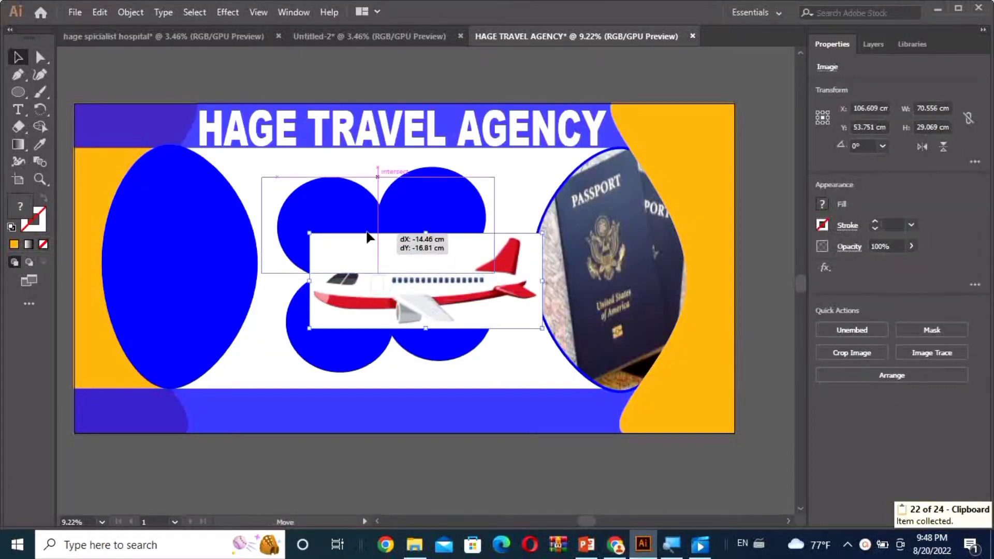
drag(489, 267, 418, 259)
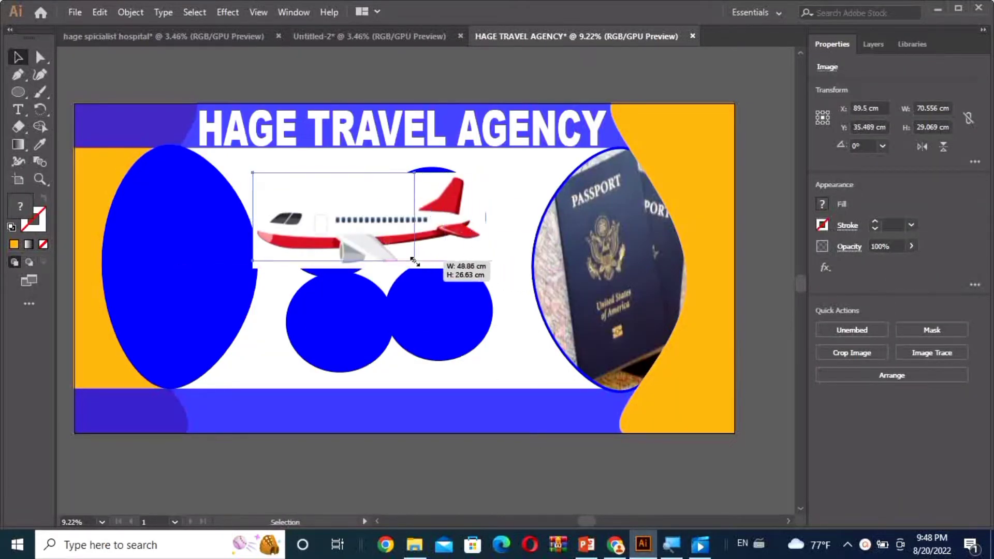
drag(358, 235, 420, 226)
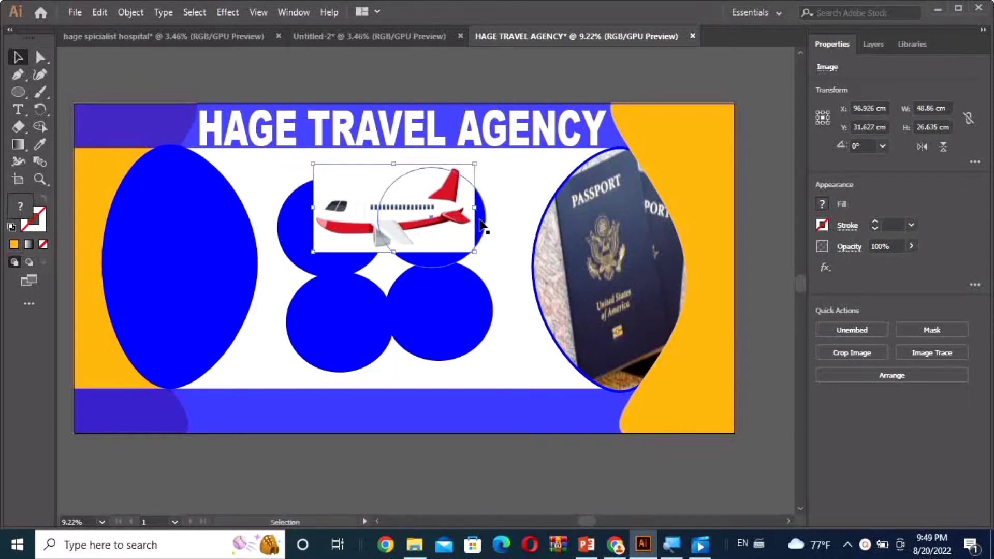
Bring the top-right circle to front and clip the airplane inside it
click(480, 225)
key(ctrl+shift+bracketright)
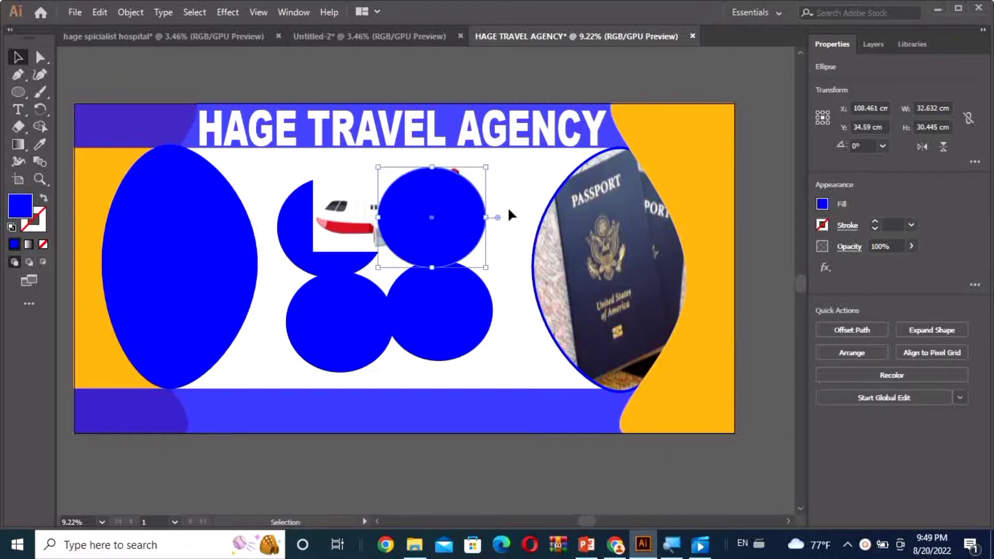
shift+click(406, 207)
right_click(403, 202)
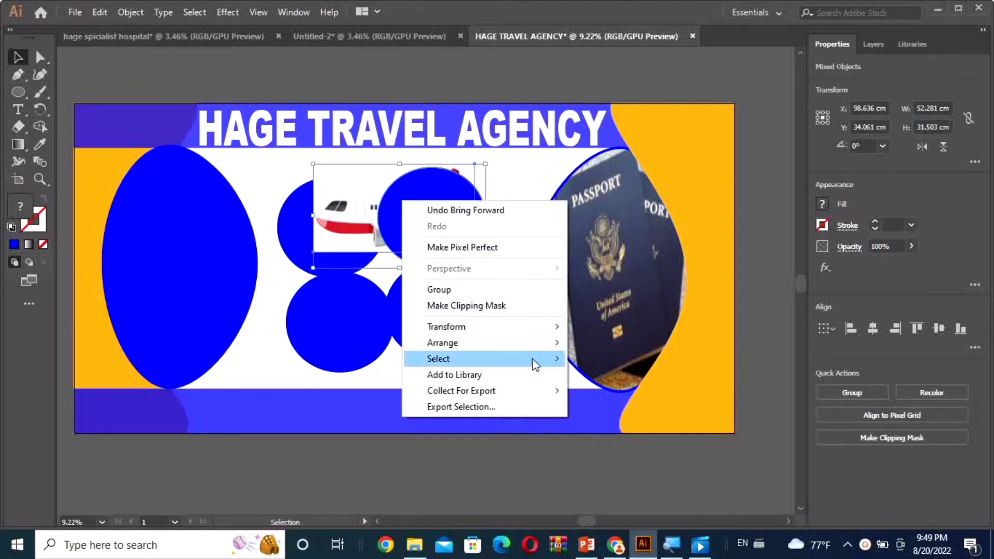
click(496, 318)
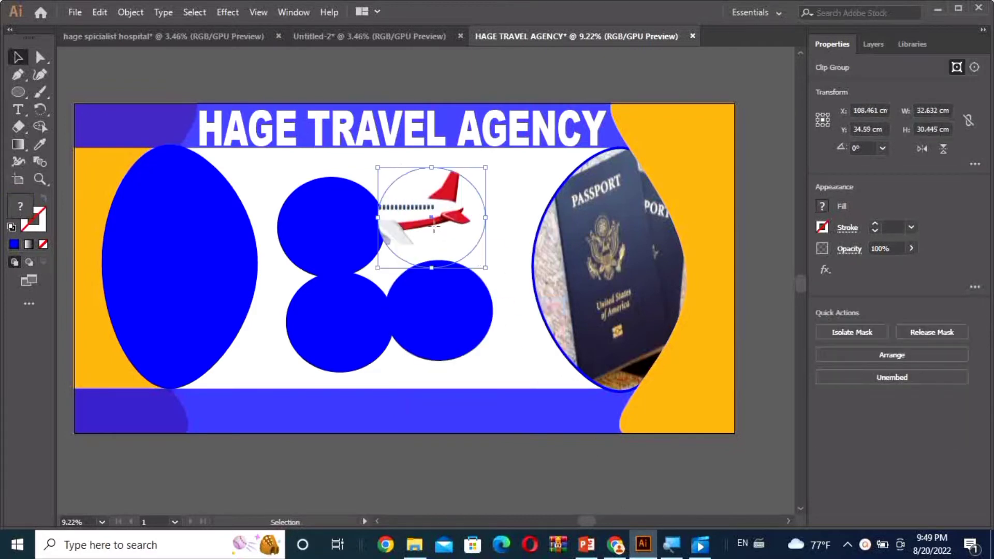
double_click(434, 226)
Reposition and resize the airplane image to fit inside its circle
drag(417, 218, 459, 223)
drag(343, 169, 381, 176)
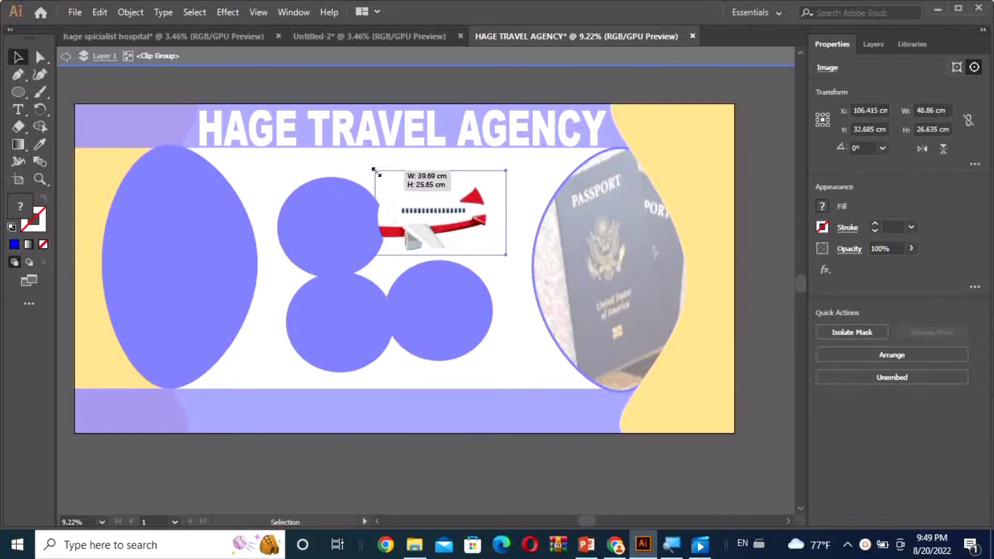
drag(505, 256, 506, 264)
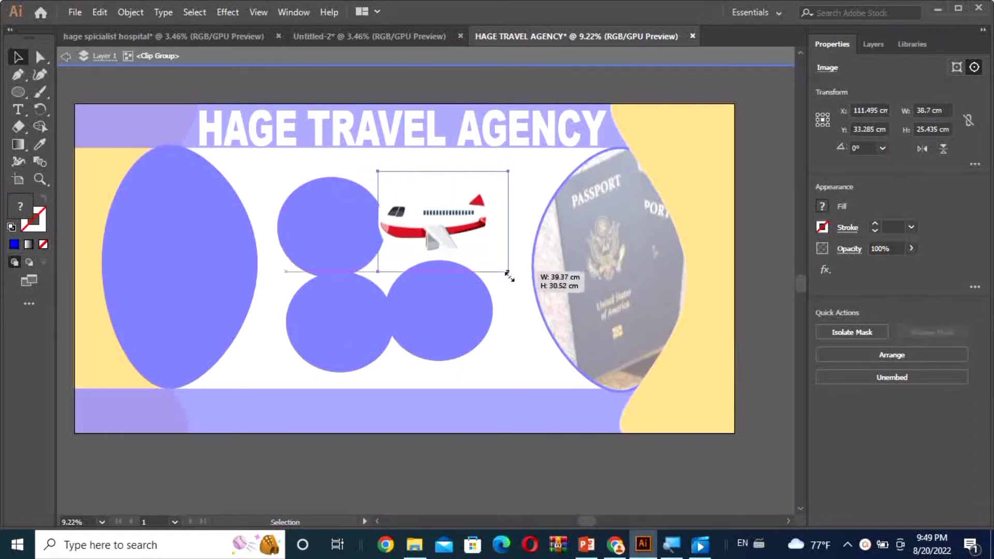
double_click(509, 293)
Give the airplane circle a blue 16 pt stroke
click(424, 228)
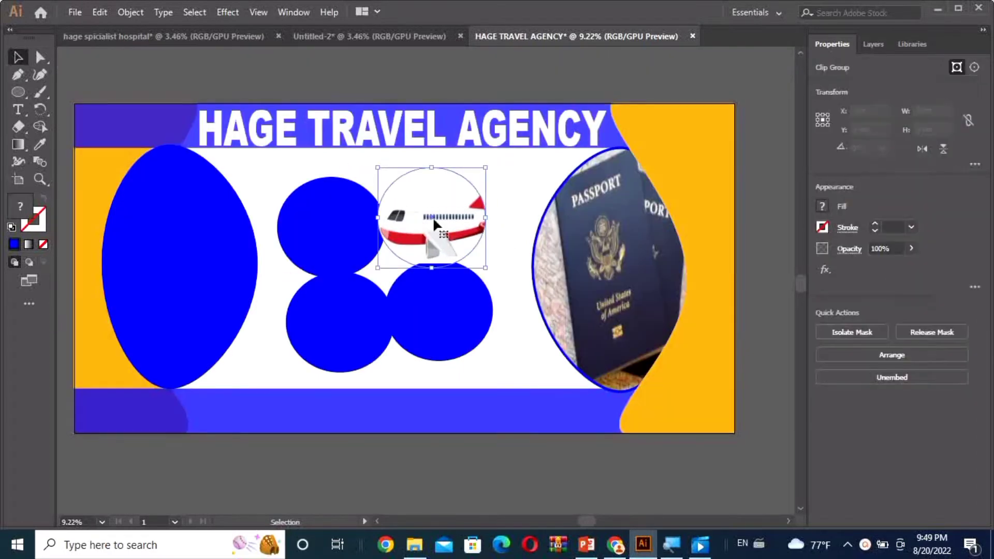
click(821, 227)
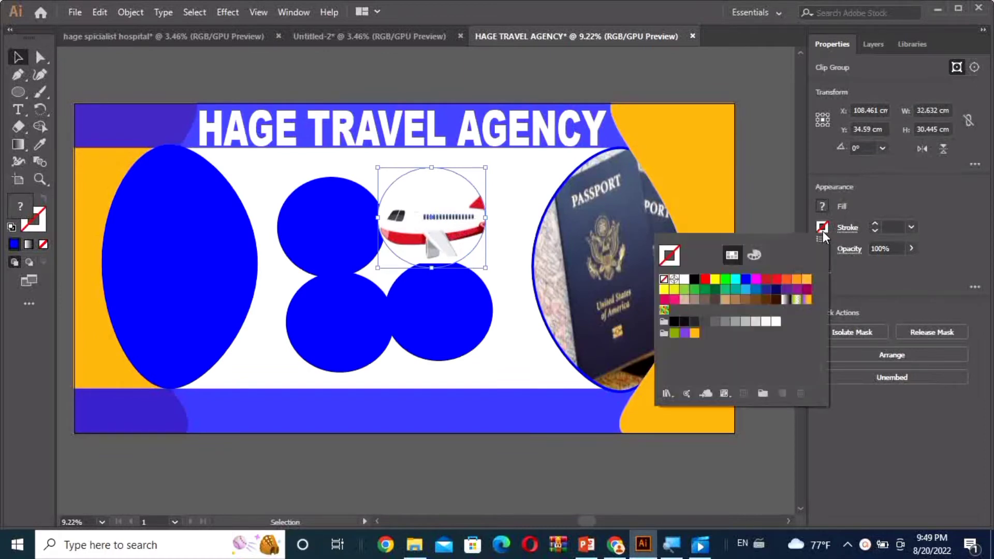
click(745, 280)
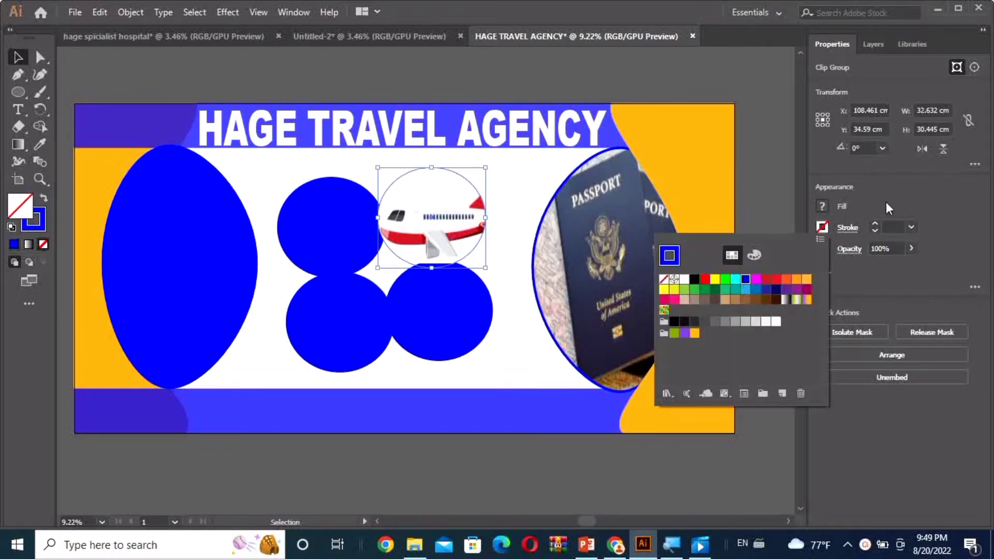
click(911, 228)
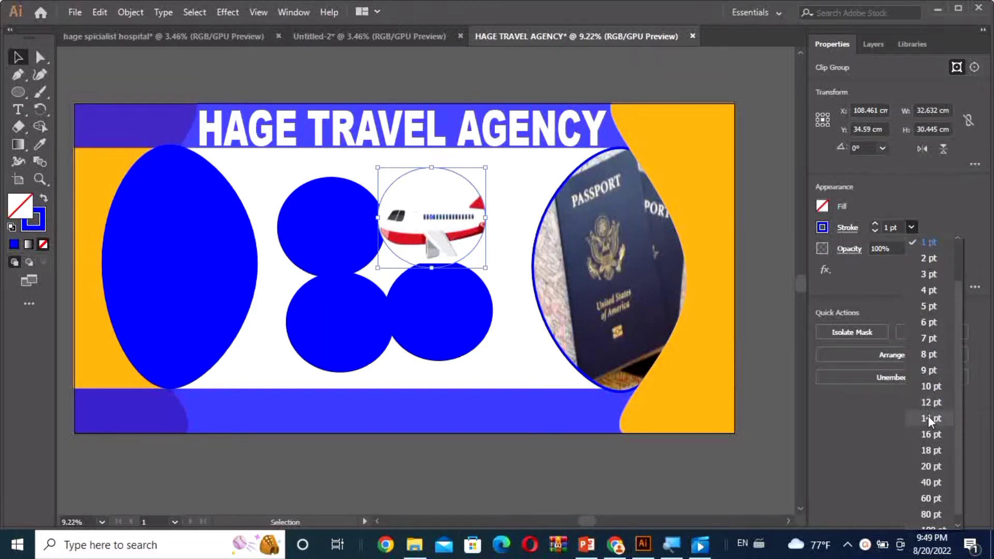
click(931, 434)
click(524, 323)
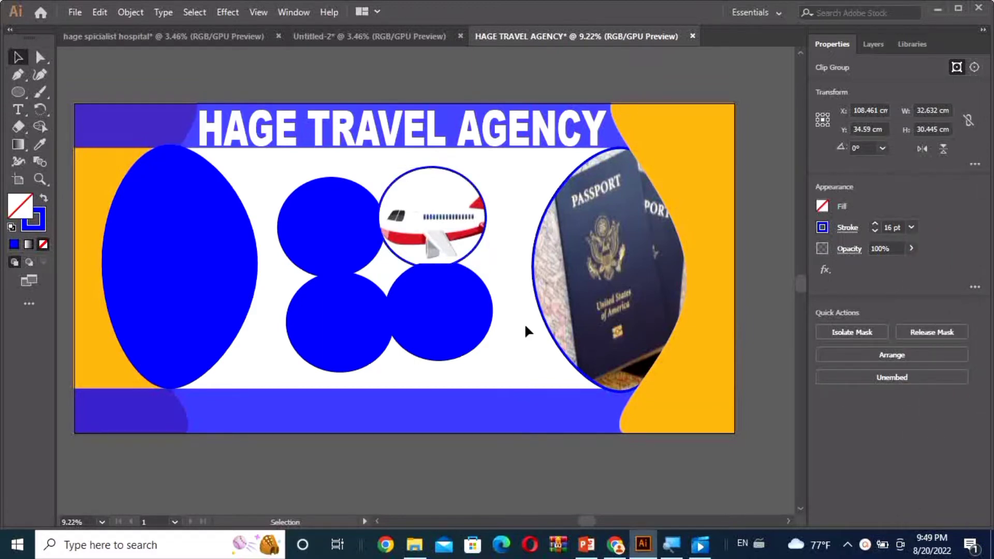
click(330, 231)
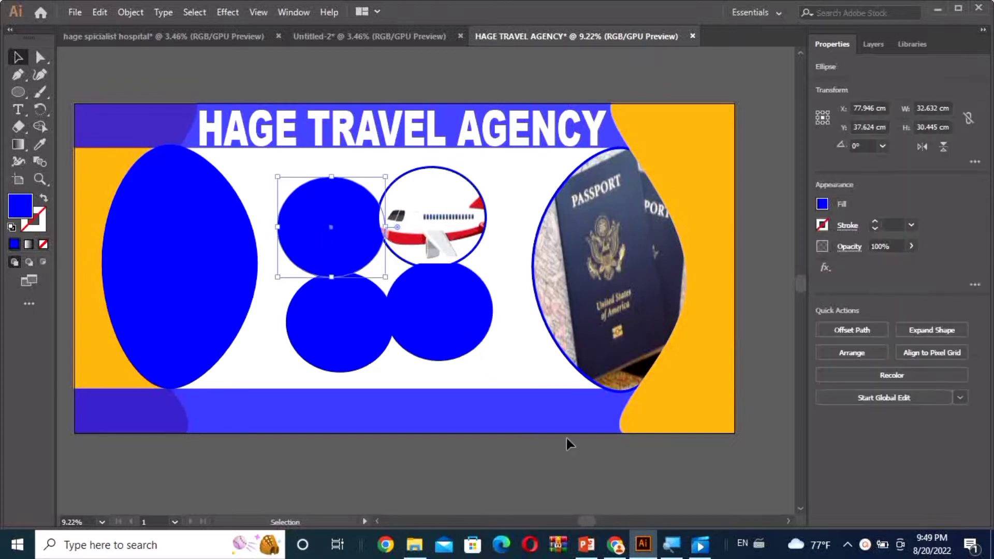
click(615, 545)
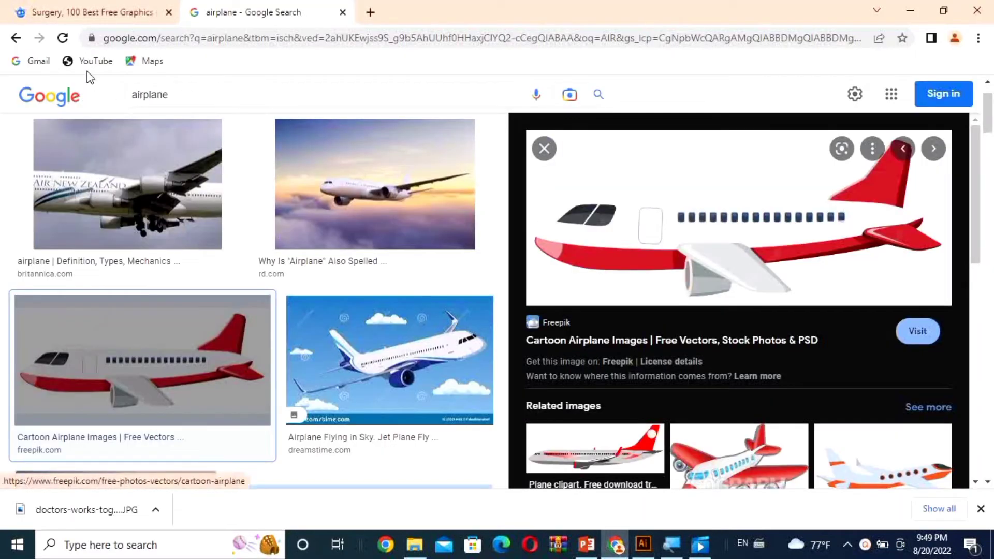
Search Chrome images for TRAVELING AIRPORT and scroll through the results
click(544, 149)
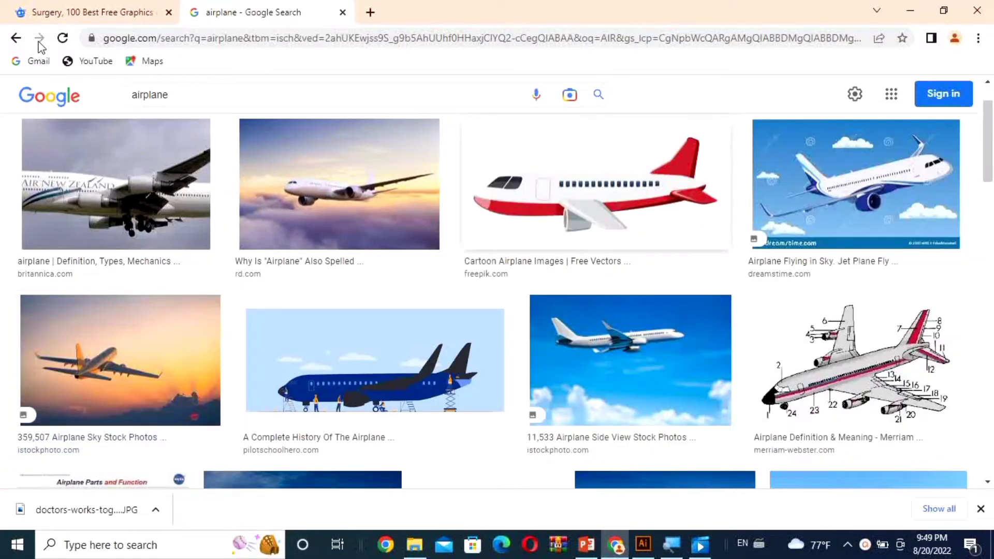
click(24, 40)
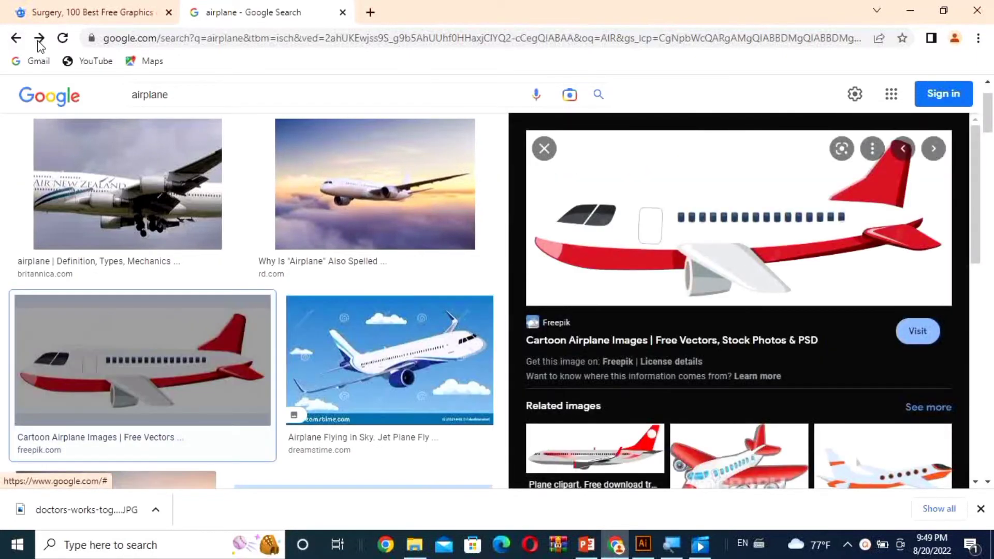
click(39, 39)
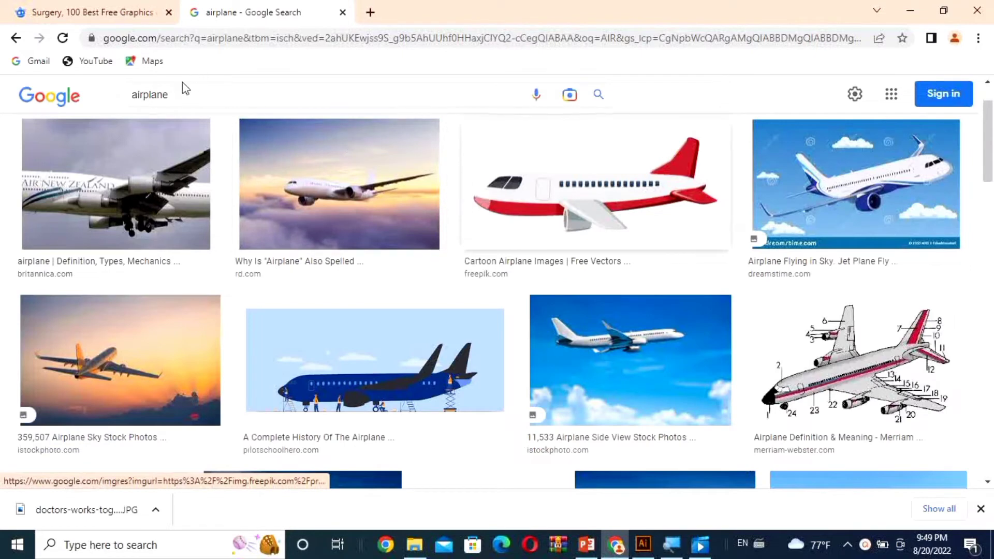
double_click(137, 94)
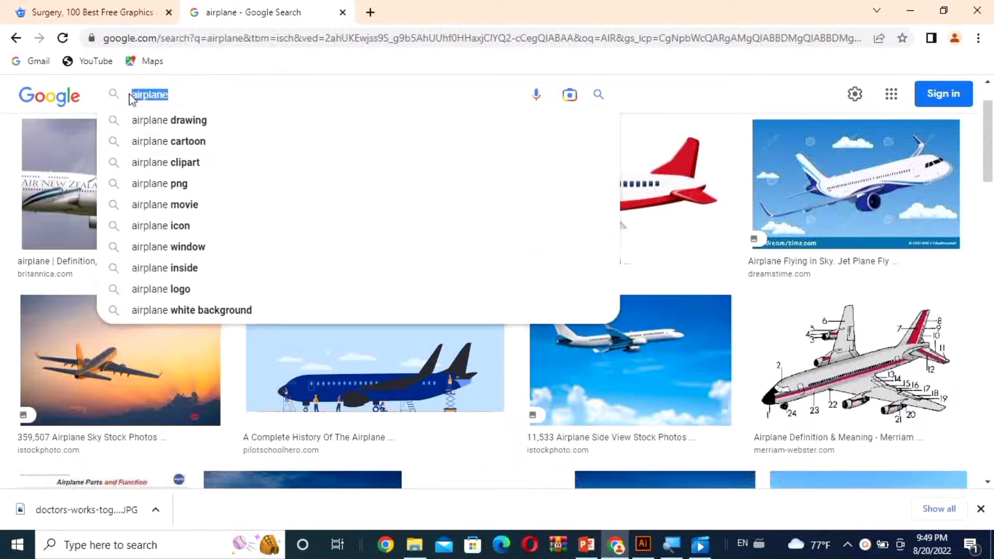
text(TRA)
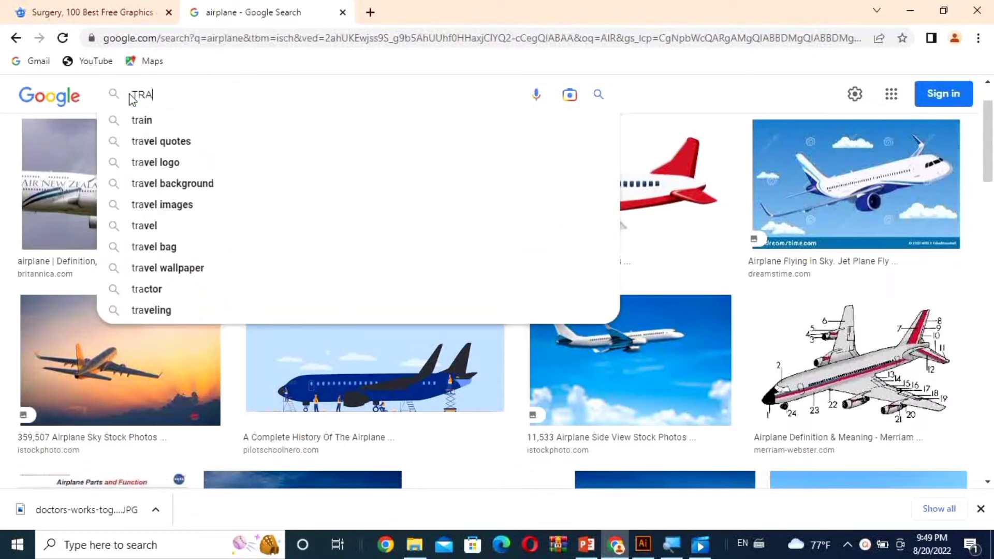
text(VELING)
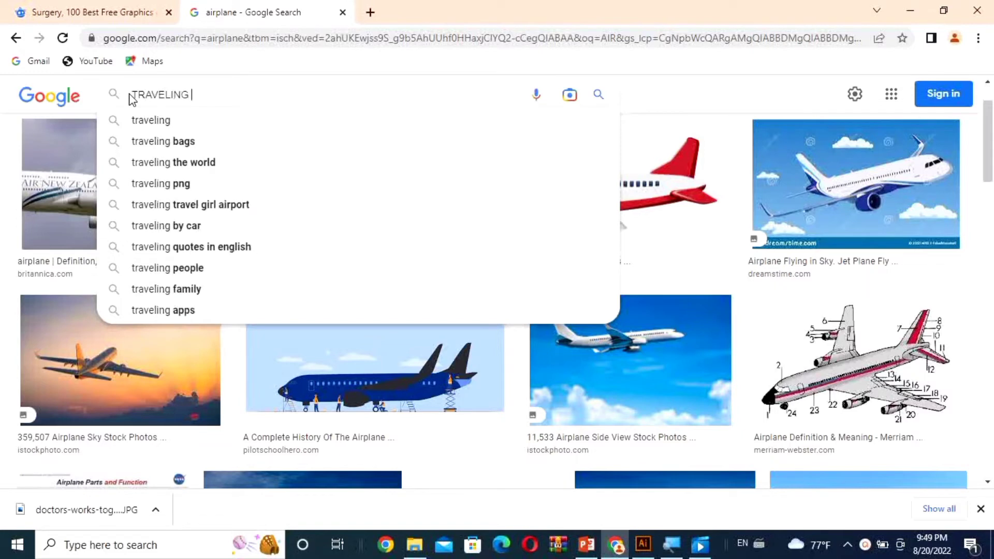
text( AR)
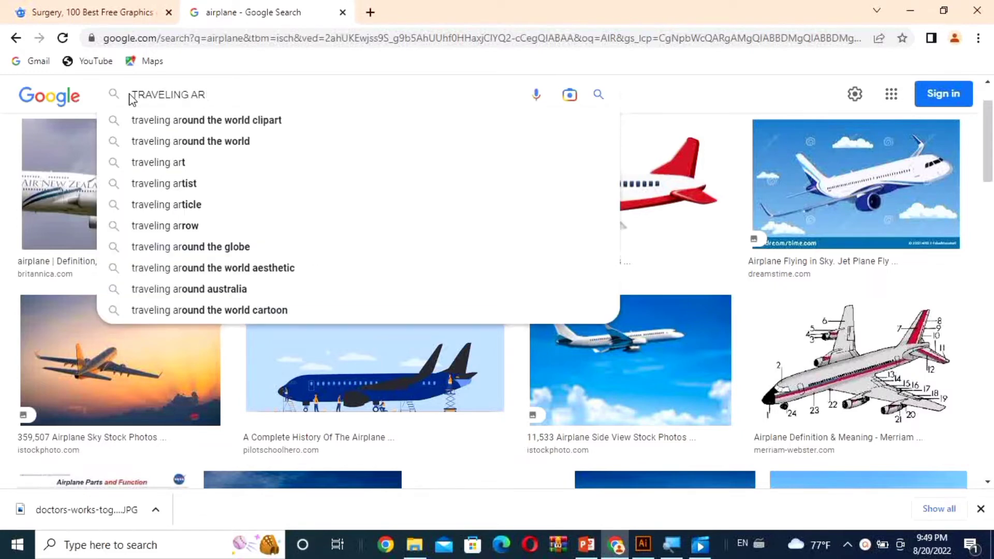
key(BackSpace)
text(IR)
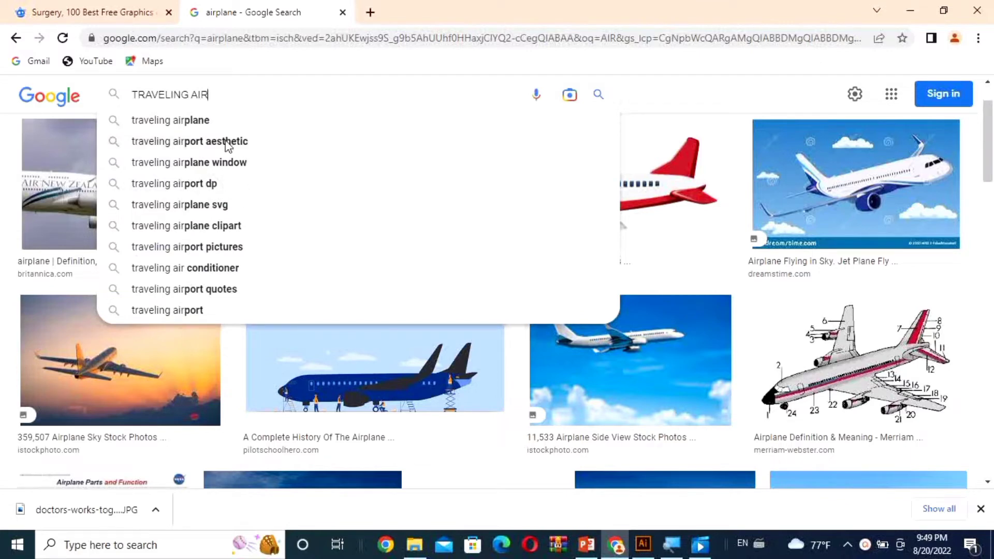
text(PORT)
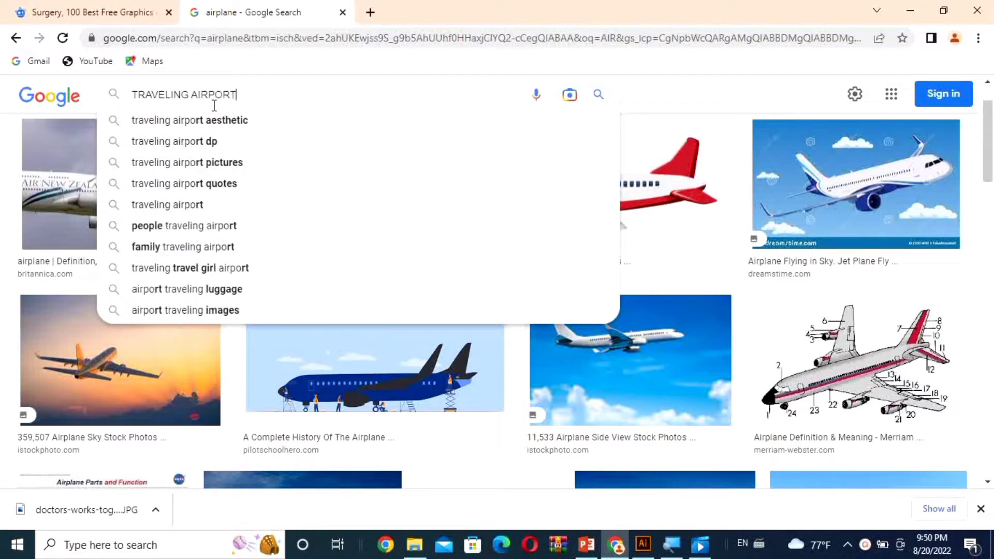
key(Return)
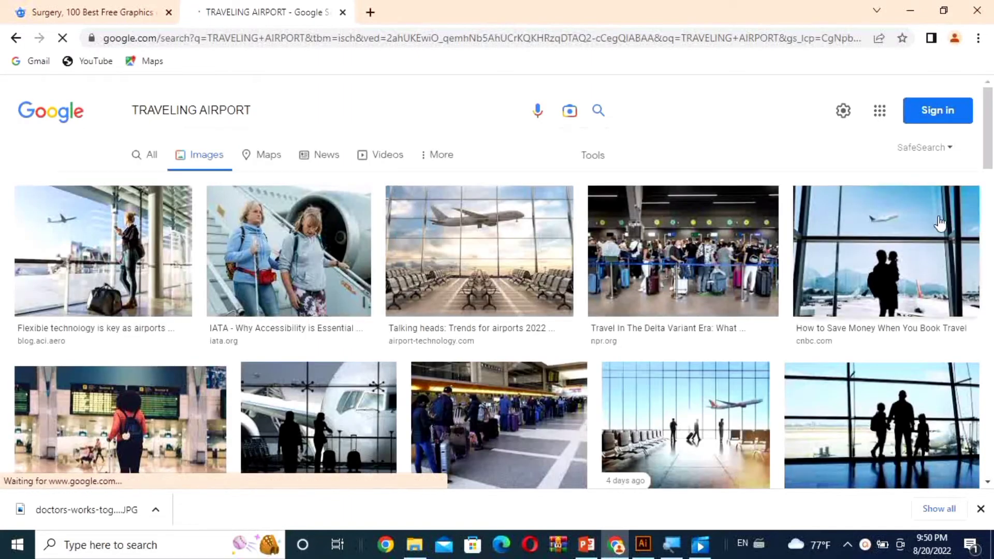
drag(990, 157, 990, 376)
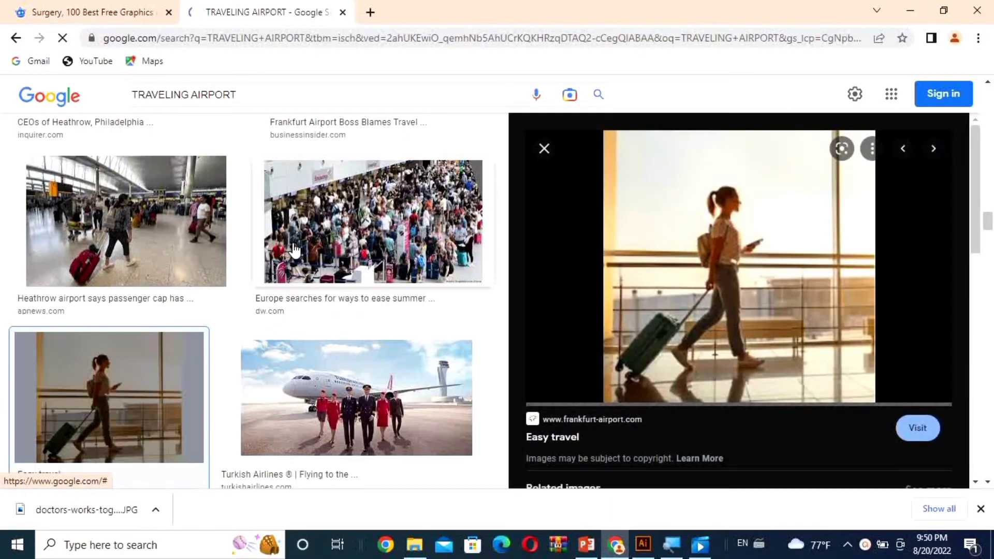
mouse_move(739, 266)
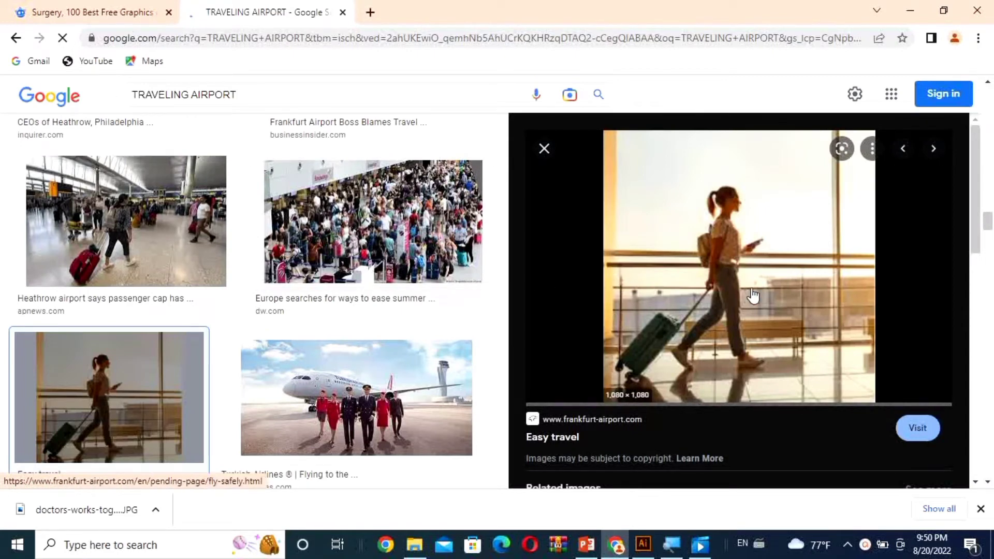
Copy the photo of a woman walking with luggage and return to Illustrator
right_click(744, 285)
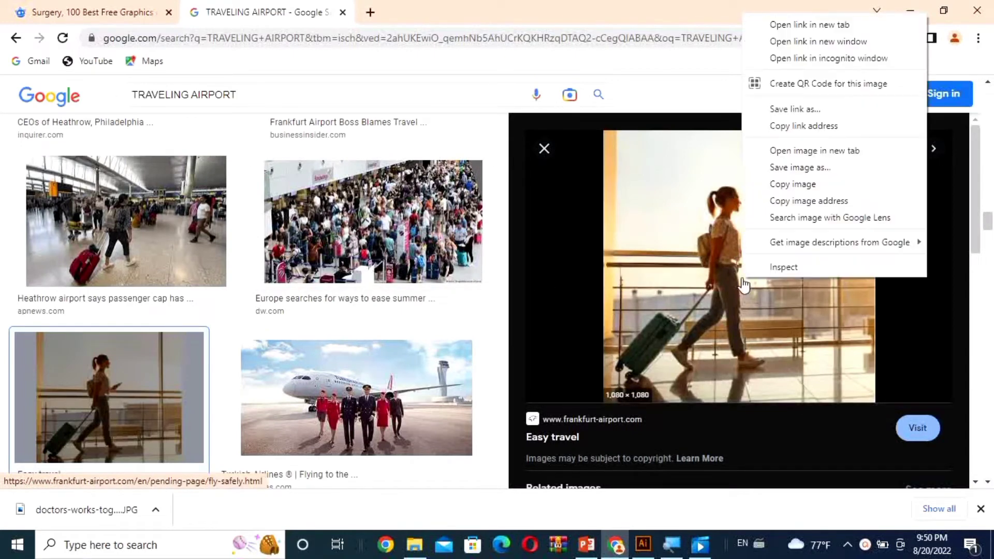
click(792, 184)
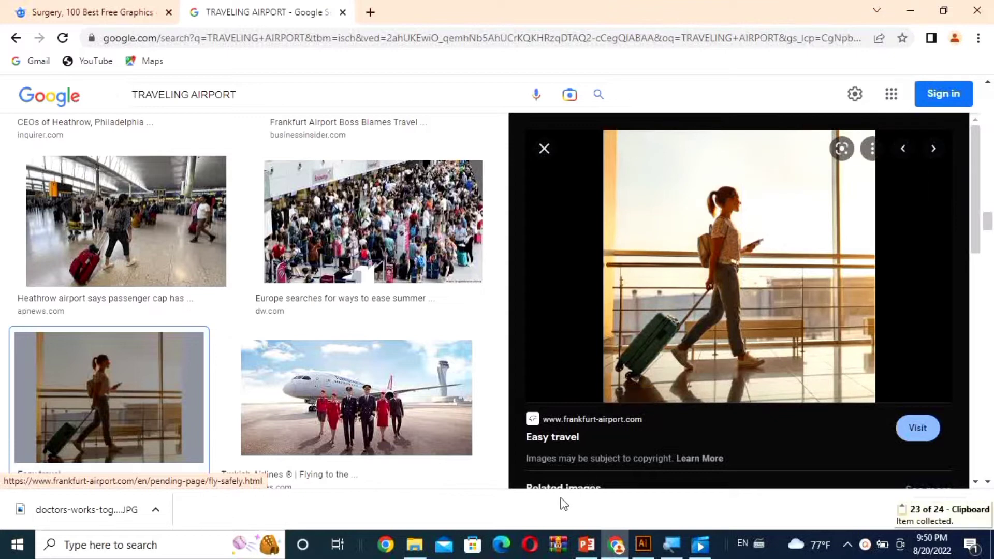
click(636, 548)
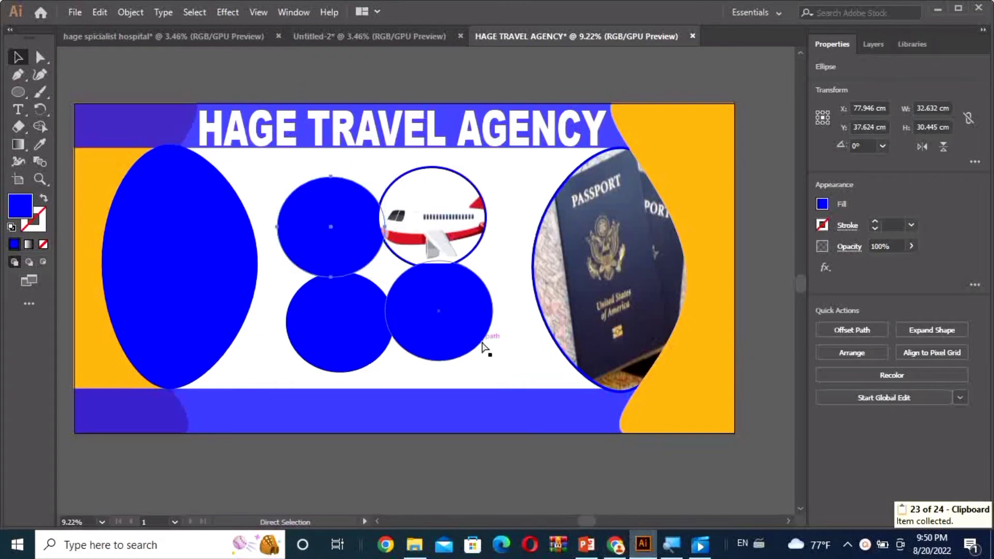
Paste the woman-with-luggage photo over the left blue oval and clip it inside the oval
key(ctrl+v)
drag(458, 317, 203, 264)
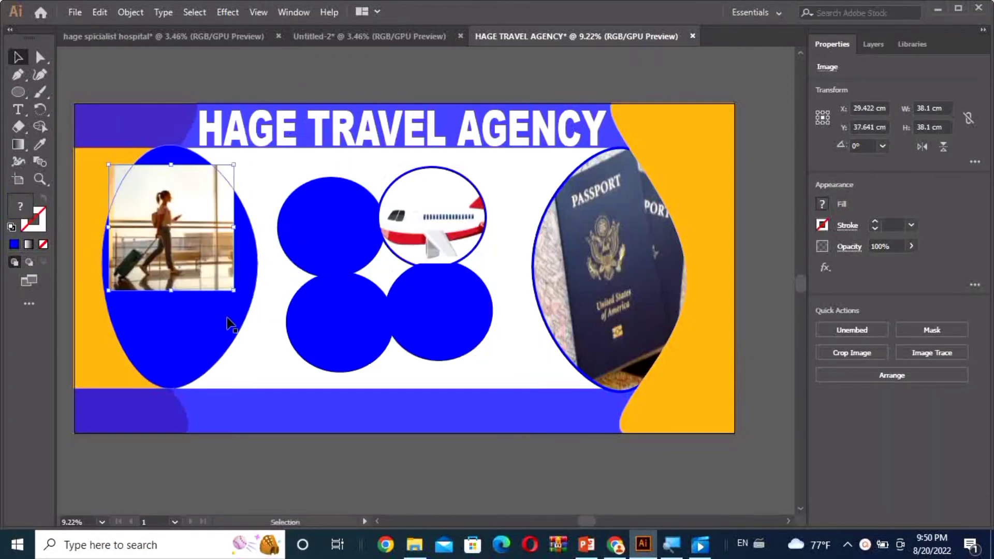
ctrl+click(230, 325)
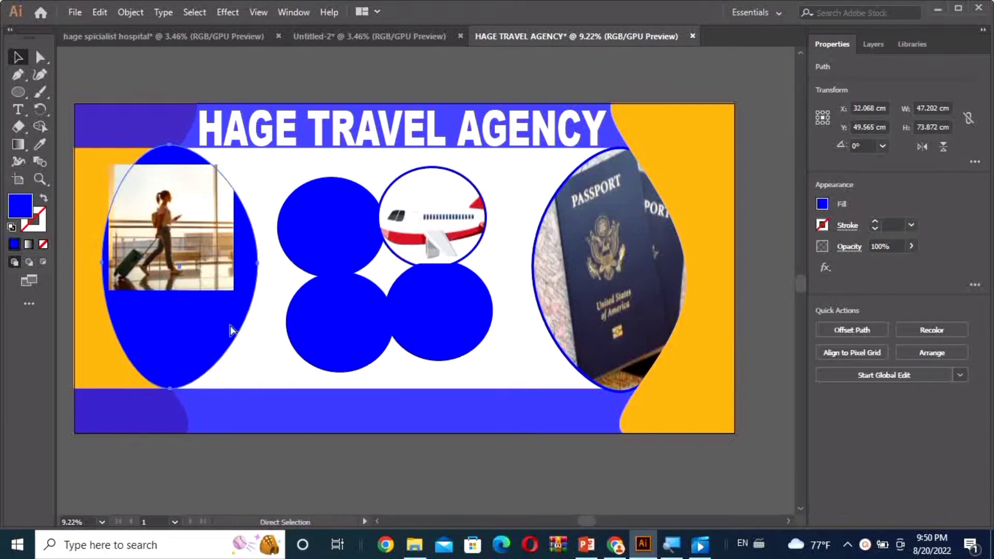
key(ctrl+shift+bracketright)
key(v)
drag(261, 352, 156, 241)
right_click(155, 240)
click(236, 341)
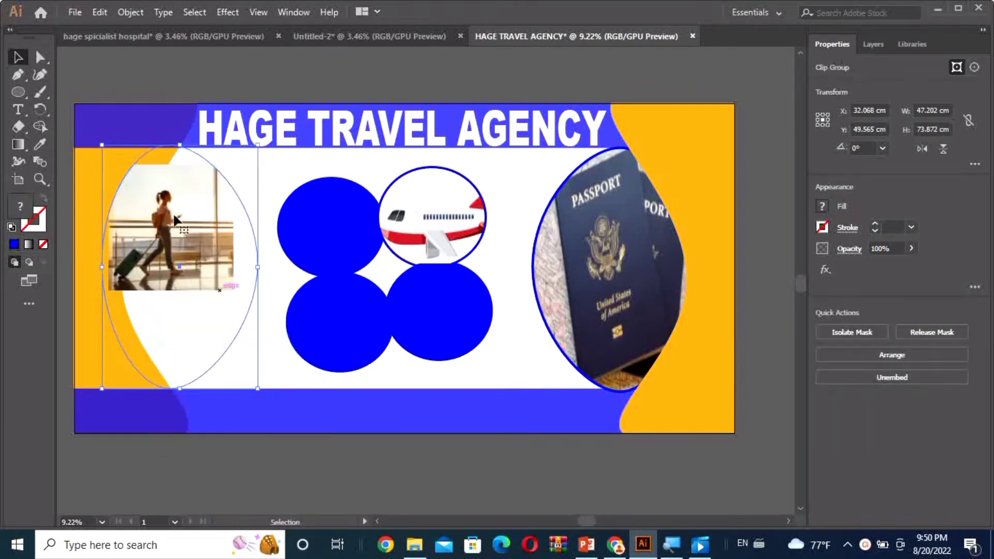
Enlarge the clipped photo upward and toward the lower right inside the oval
double_click(150, 199)
click(161, 199)
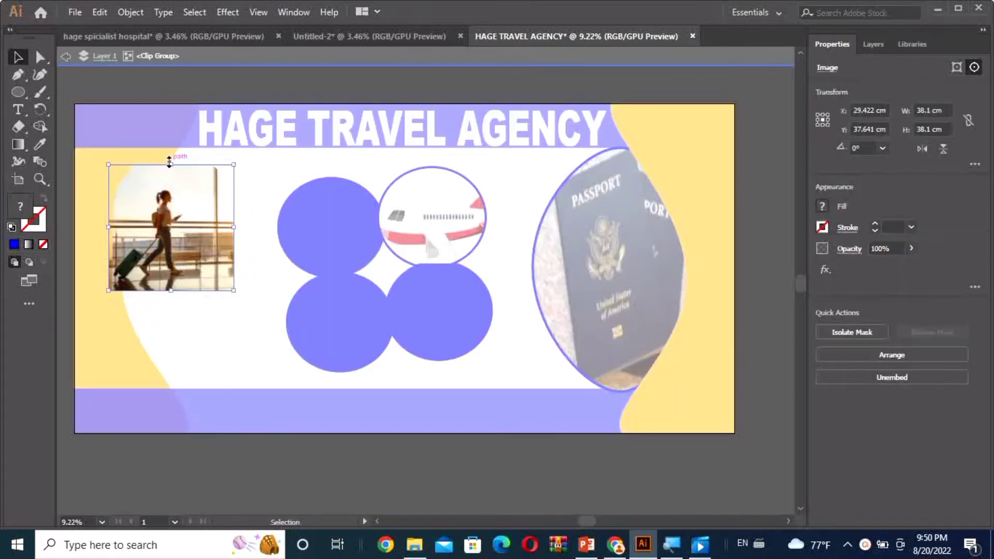
drag(172, 164, 173, 142)
drag(233, 290, 289, 392)
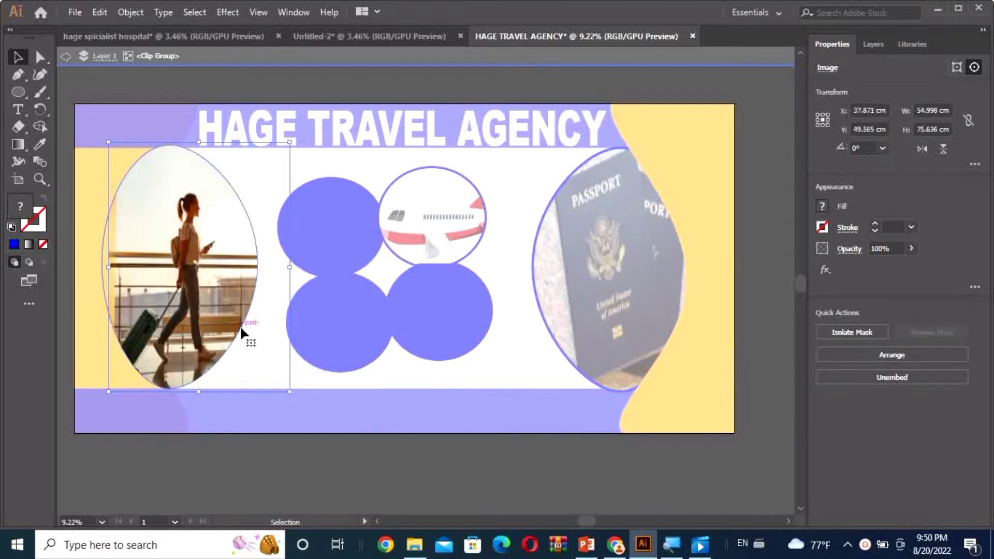
double_click(331, 172)
Widen, enlarge and shift the photo upward until the traveller fills the oval
click(192, 201)
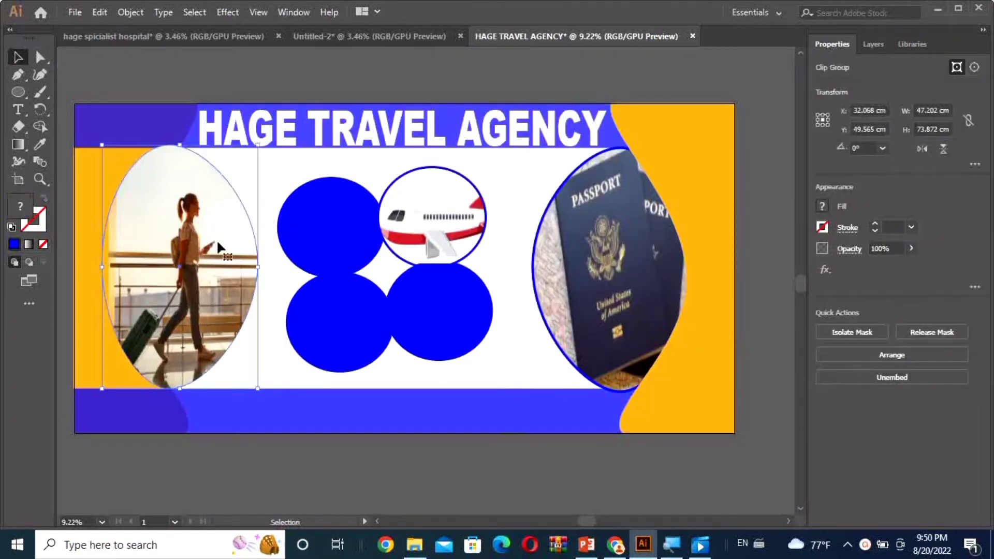
double_click(135, 266)
drag(107, 268, 84, 268)
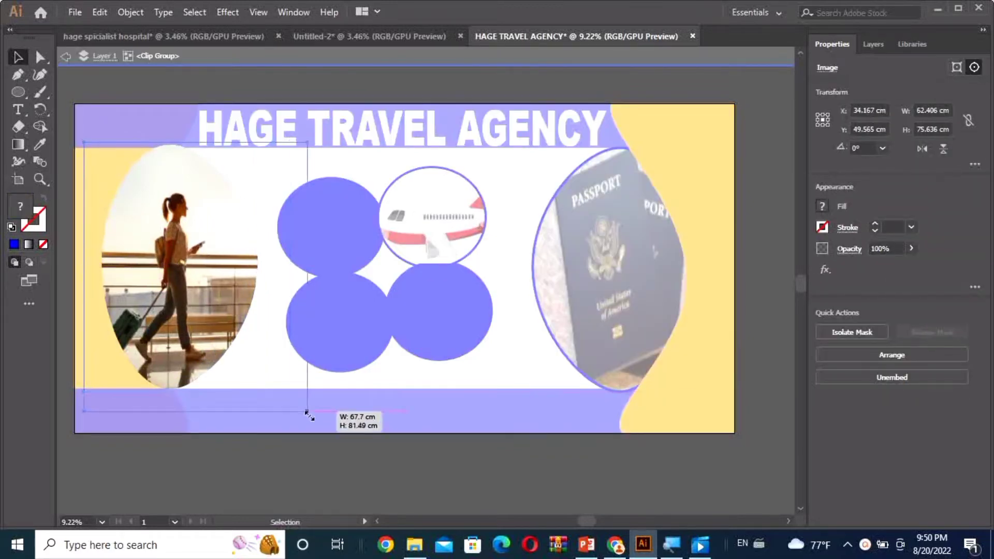
drag(290, 391, 314, 419)
drag(210, 334, 209, 322)
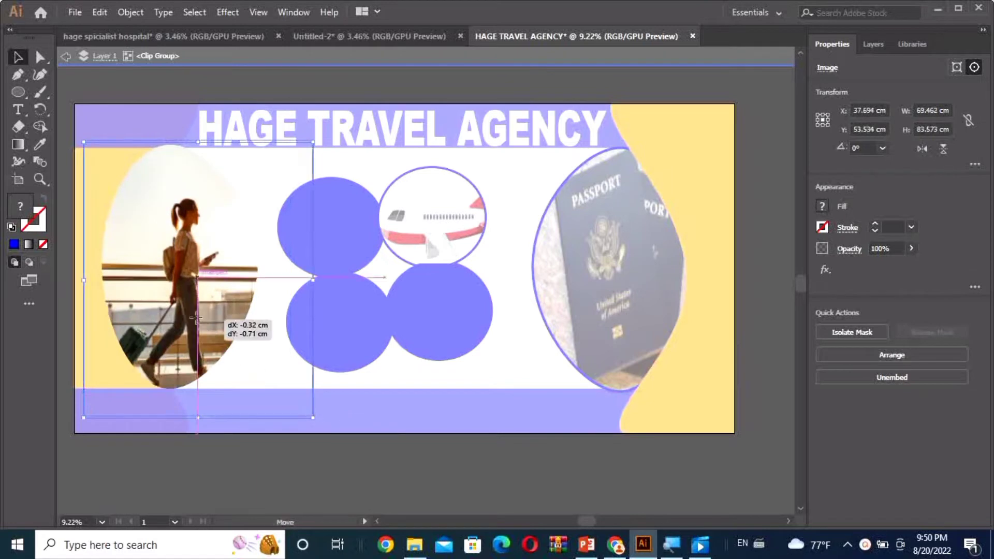
click(349, 380)
double_click(189, 313)
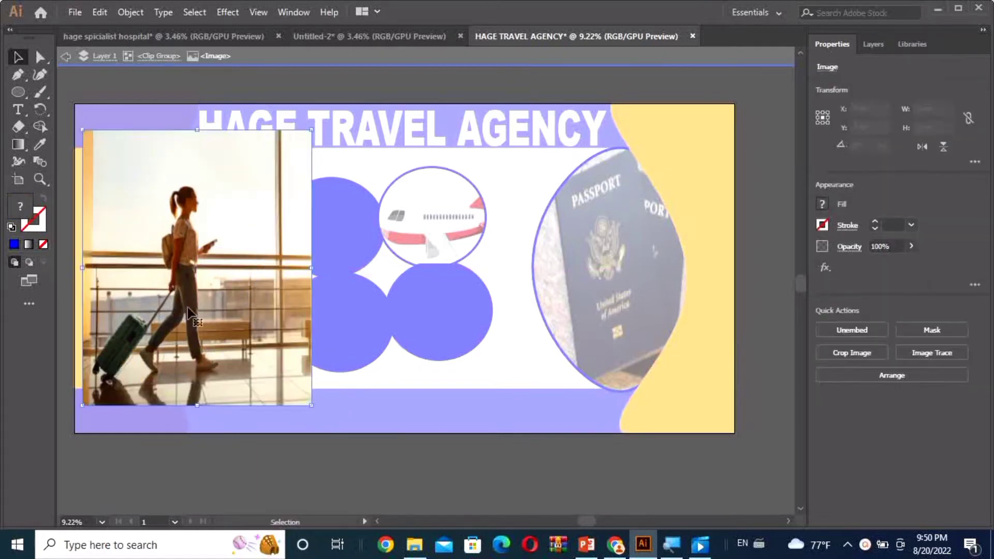
double_click(366, 157)
click(182, 233)
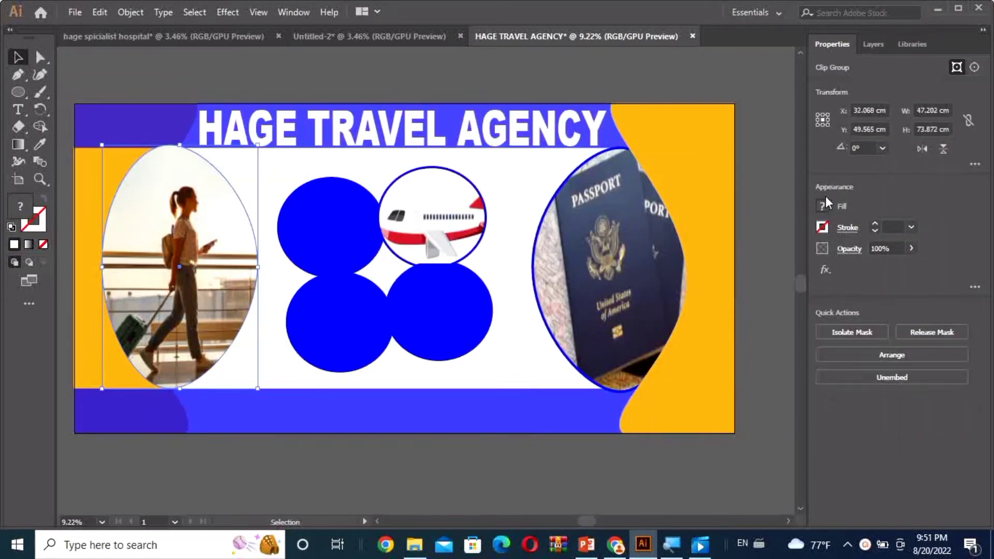
Give the traveller photo oval a blue 20 pt outline
click(823, 227)
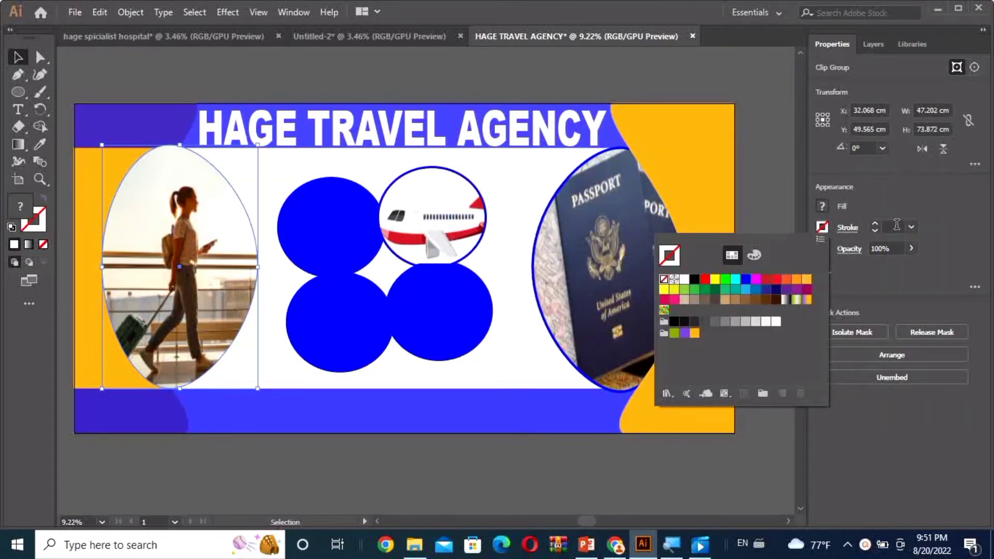
click(911, 228)
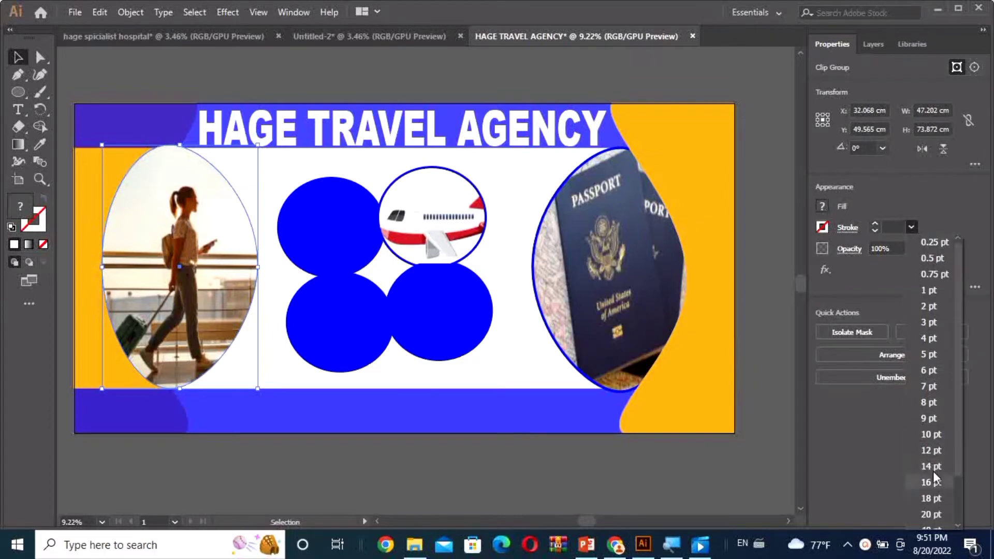
click(934, 513)
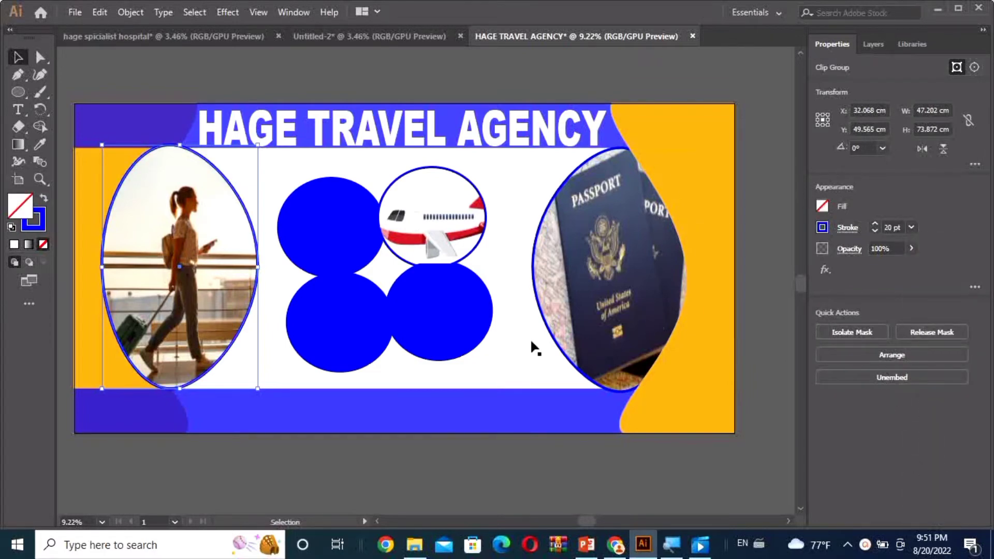
Bring the left orange decoration shape in front of the photo oval
click(60, 277)
click(86, 228)
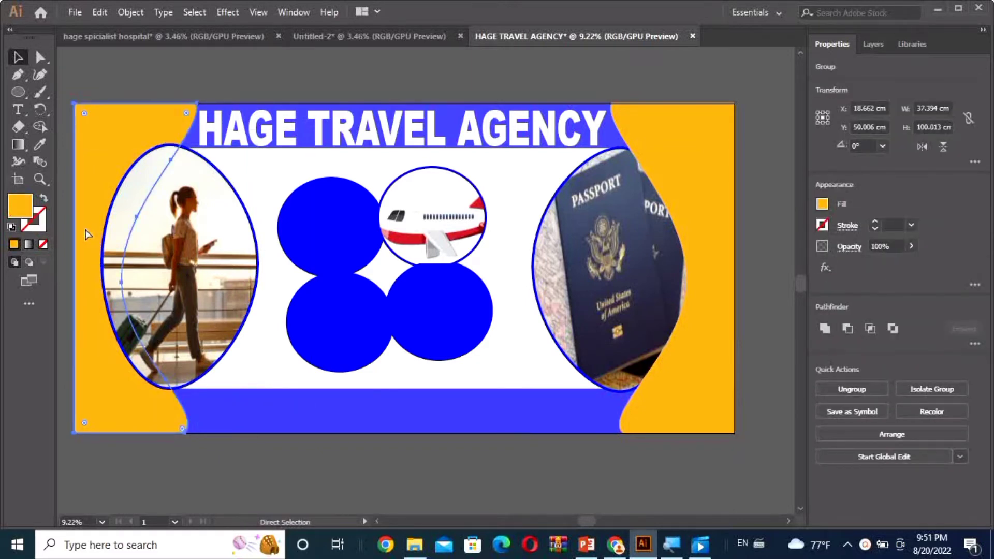
key(v)
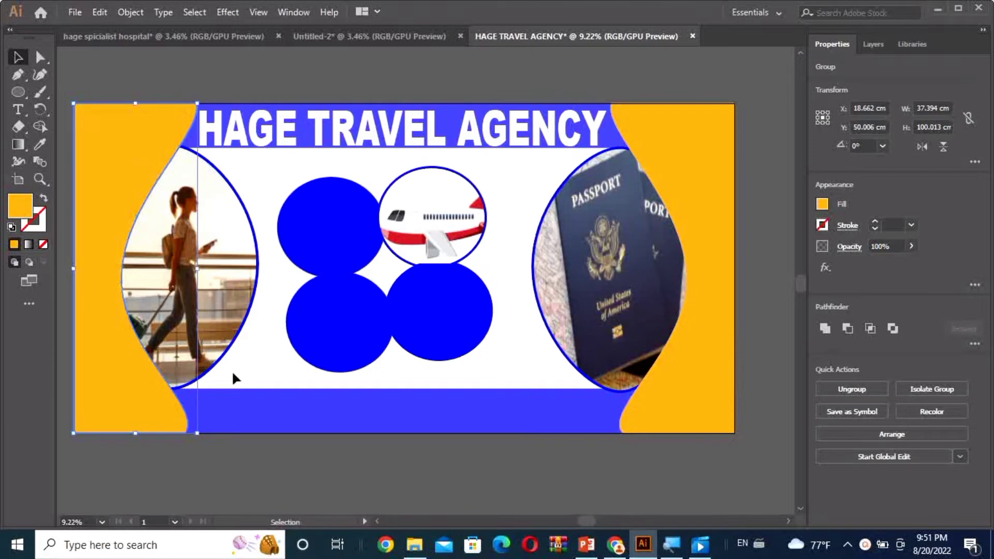
key(ctrl+shift+a)
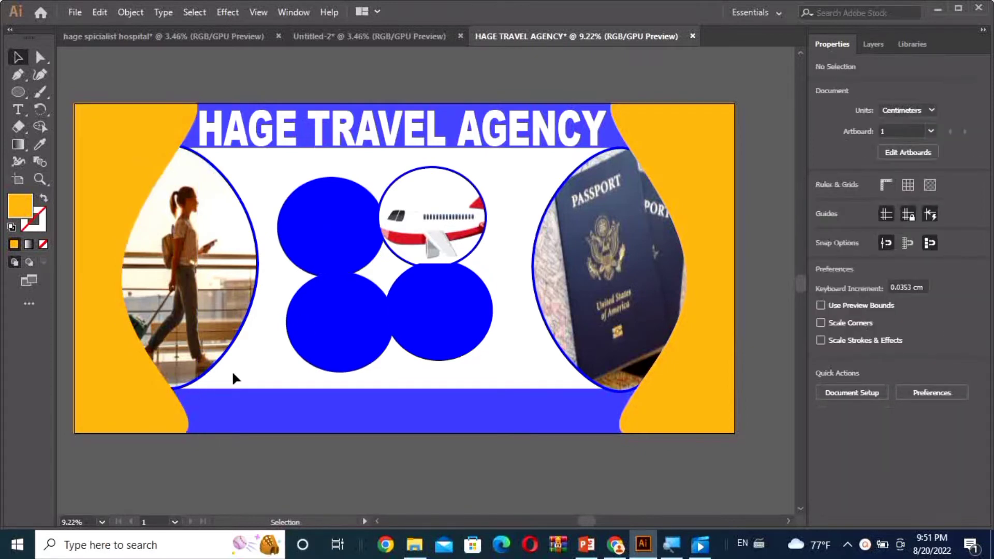
click(610, 551)
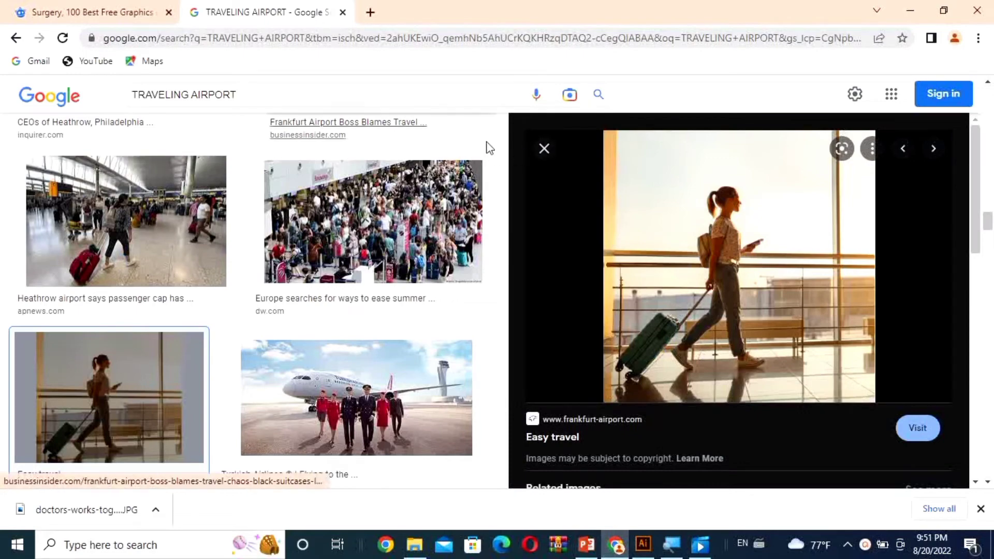
Remove TRAVELING from the Google Images query and search for AIRPORT
click(540, 155)
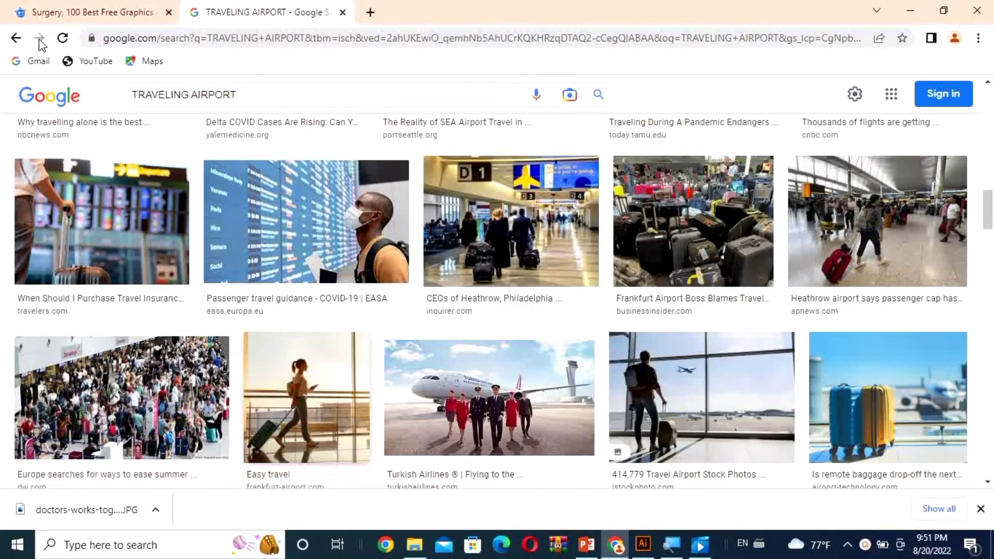
click(61, 39)
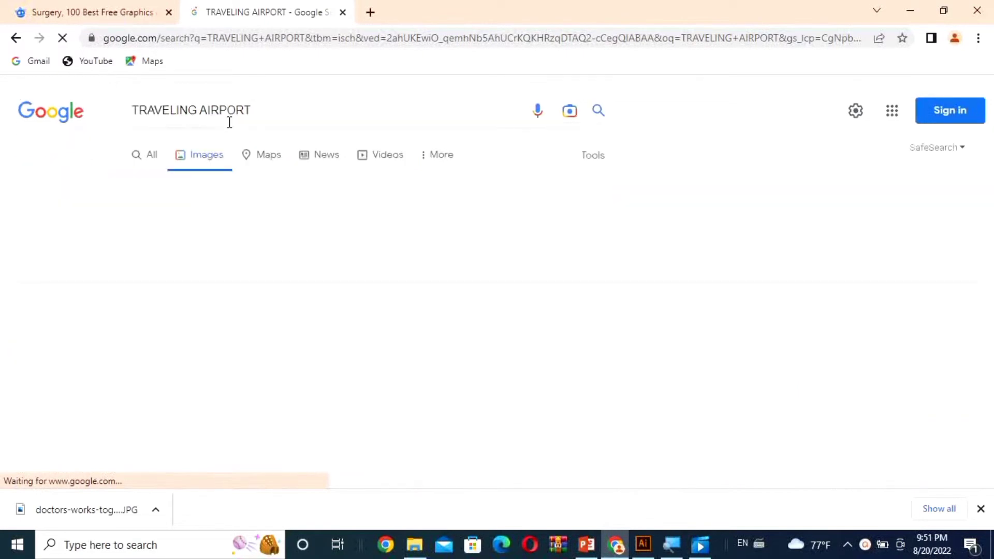
drag(196, 110, 127, 118)
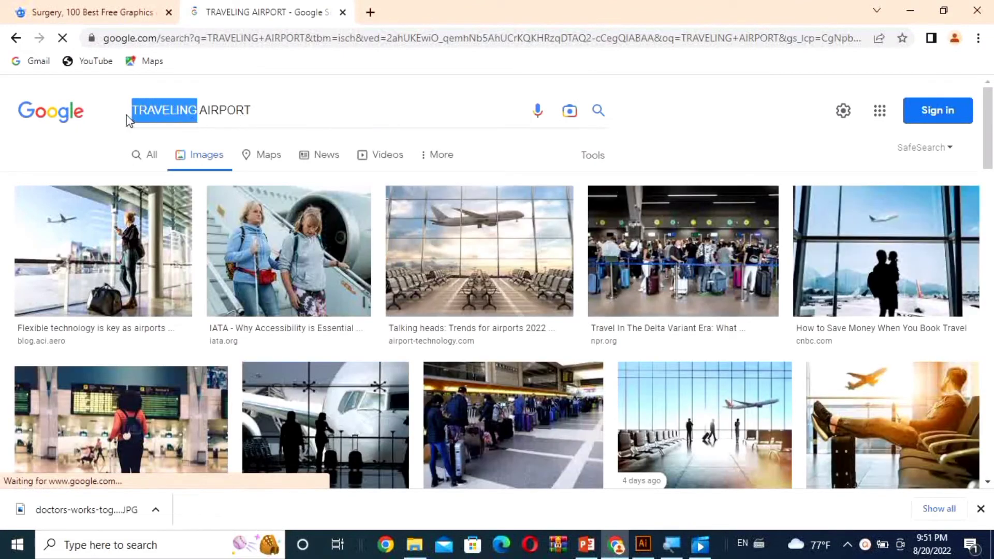
key(BackSpace)
key(Return)
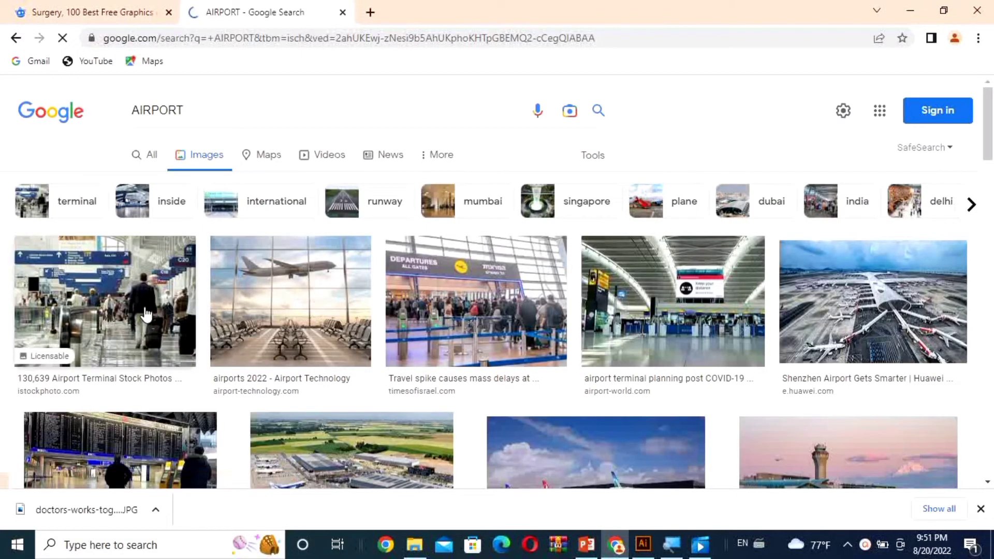
Copy the busy airport terminal photo and paste it onto the banner
click(146, 314)
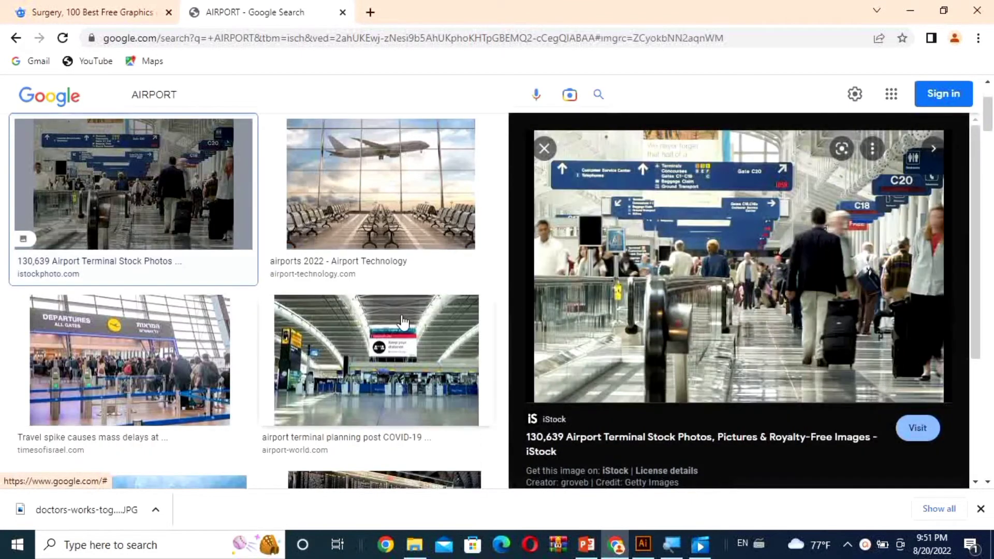
right_click(704, 305)
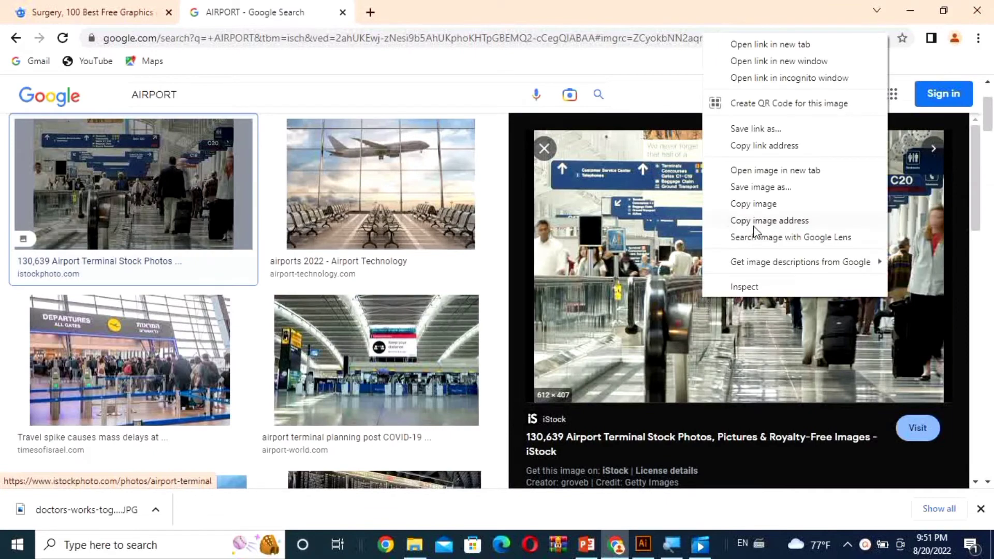
click(753, 204)
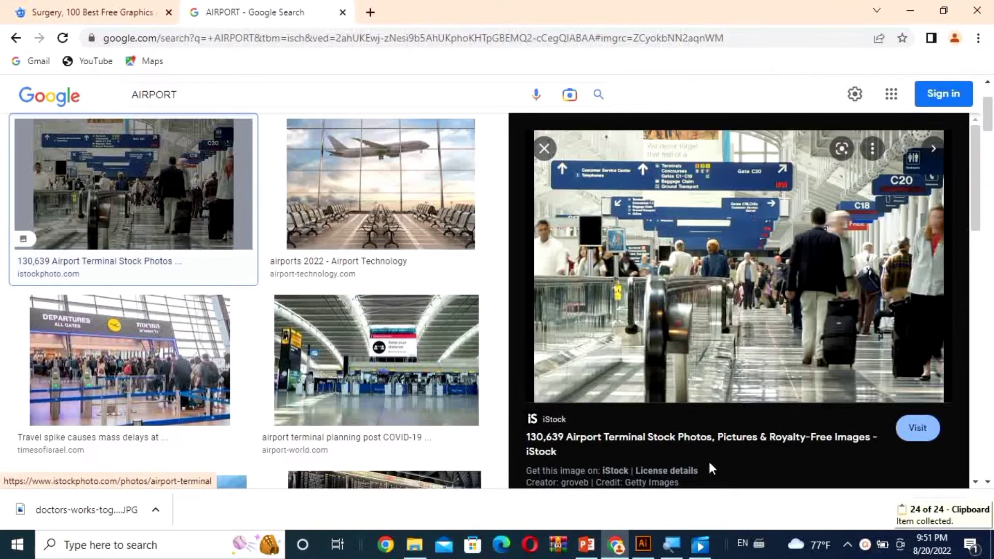
click(643, 543)
key(ctrl+v)
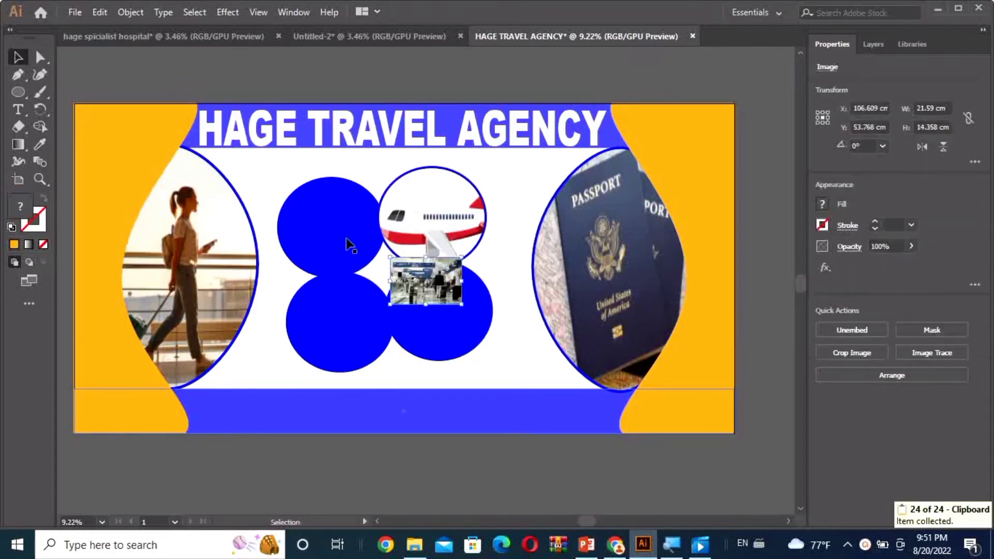
Place the terminal photo over the lower-right blue circle and clip it inside the circle
drag(415, 277, 444, 320)
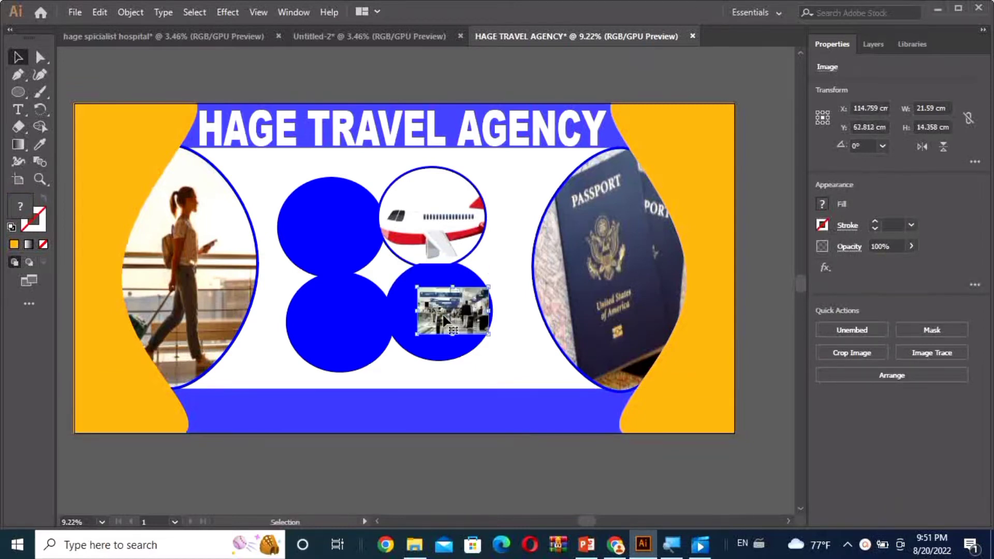
click(402, 290)
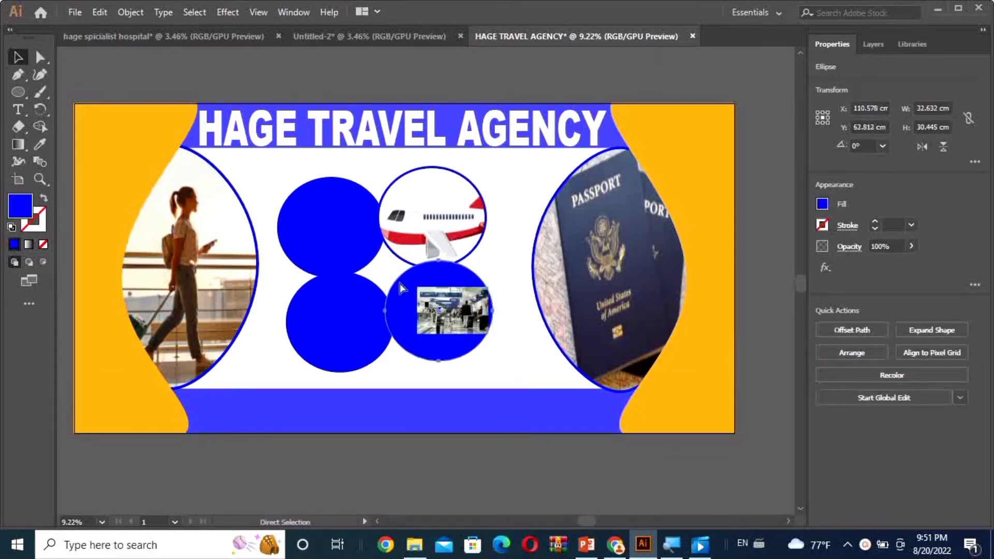
key(ctrl+shift+bracketright)
key(v)
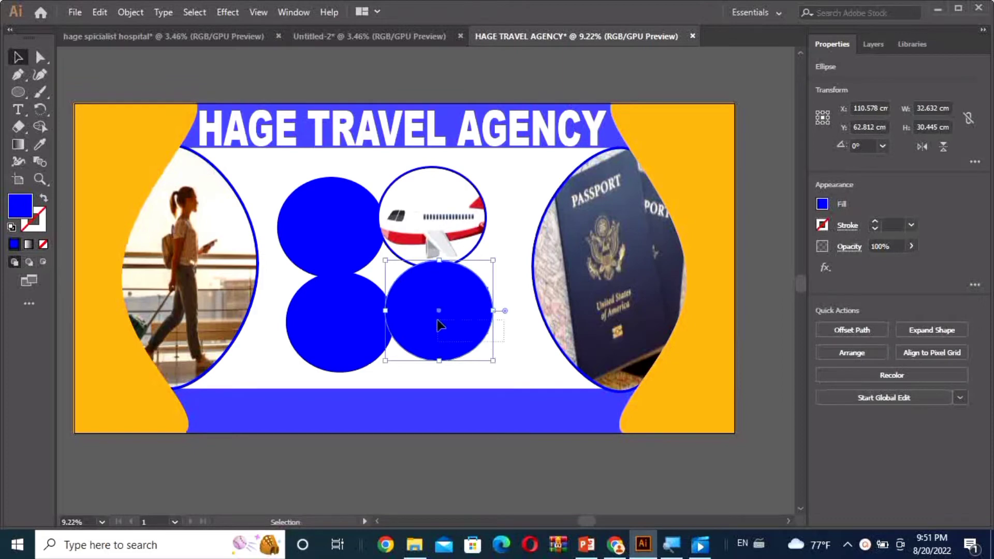
shift+click(437, 321)
right_click(434, 317)
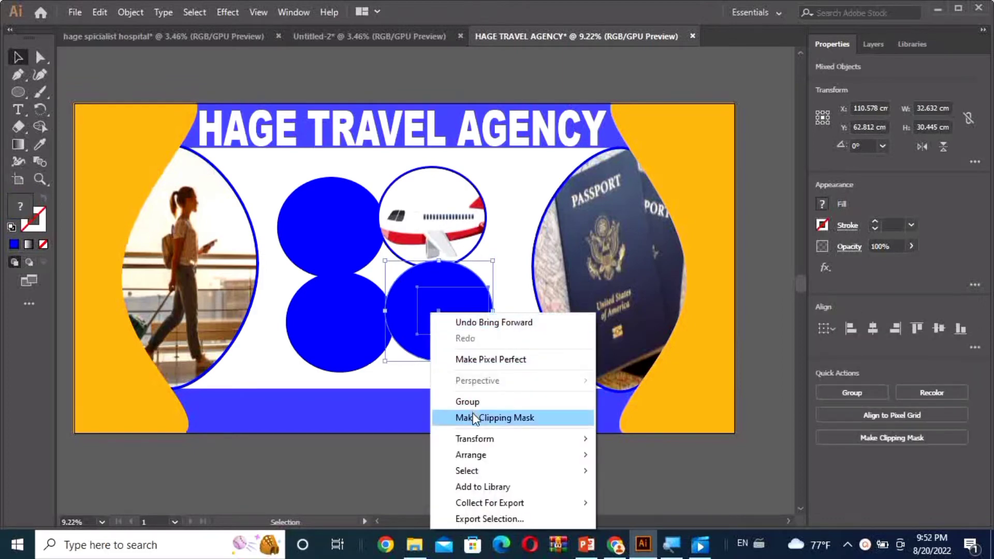
click(472, 417)
Reposition and enlarge the terminal photo so it fills the circle
double_click(440, 313)
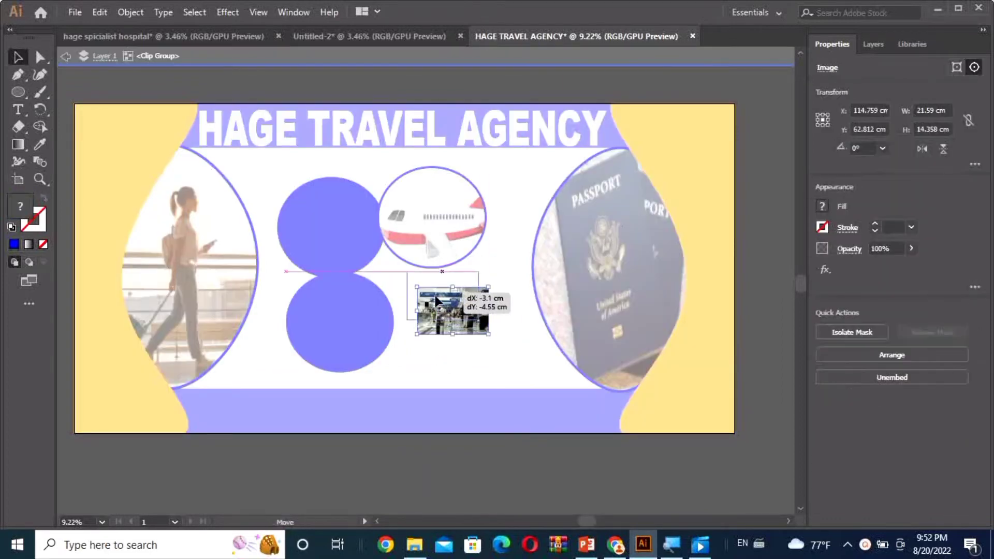
drag(440, 311, 422, 291)
drag(473, 316, 485, 344)
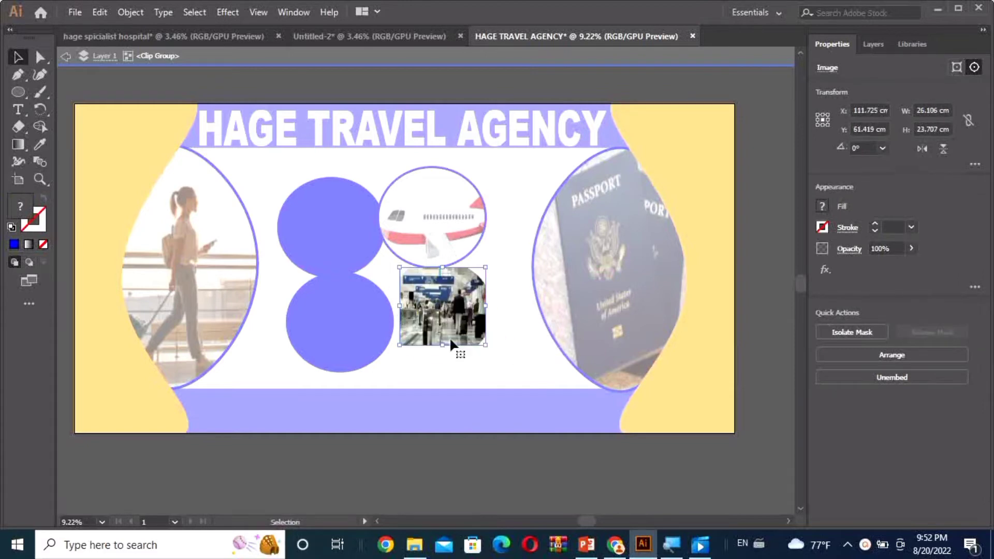
drag(399, 307, 382, 307)
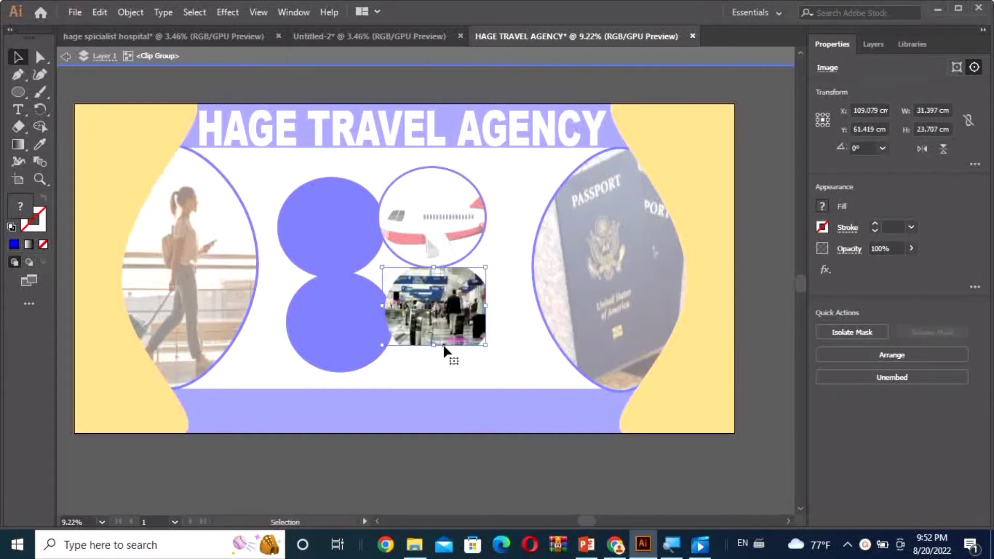
drag(439, 342, 444, 347)
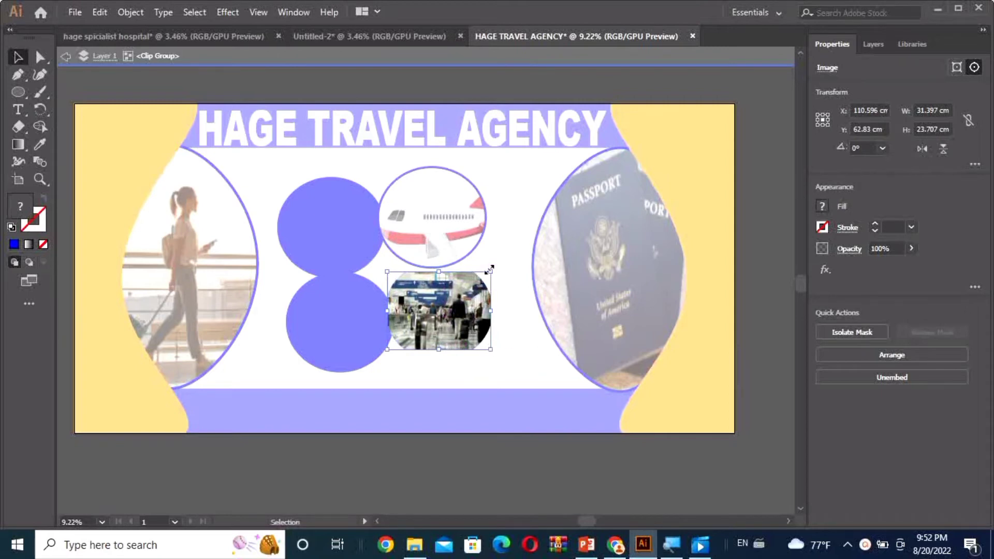
drag(489, 269, 493, 255)
drag(501, 351, 505, 361)
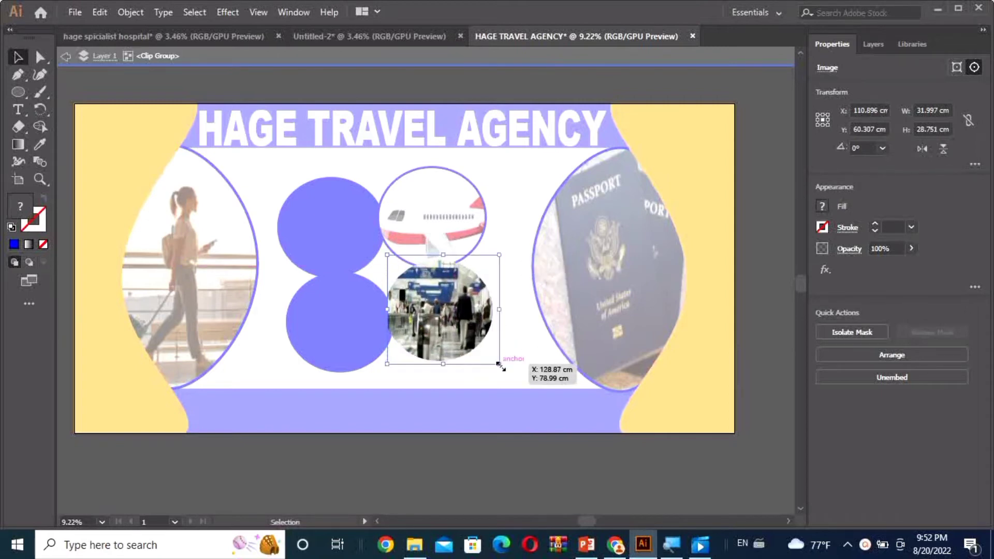
double_click(526, 356)
Give the terminal photo circle a blue 18 pt outline
click(479, 337)
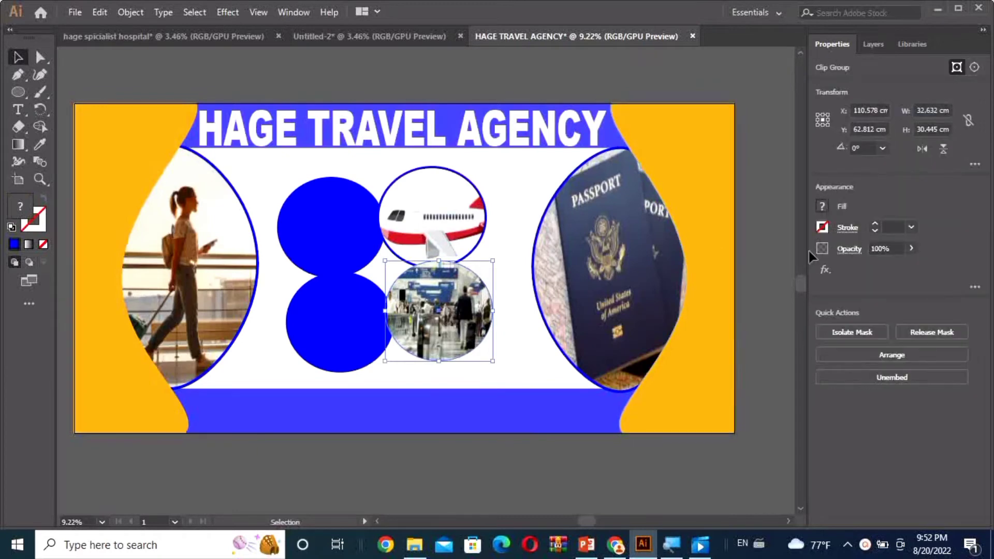
click(826, 231)
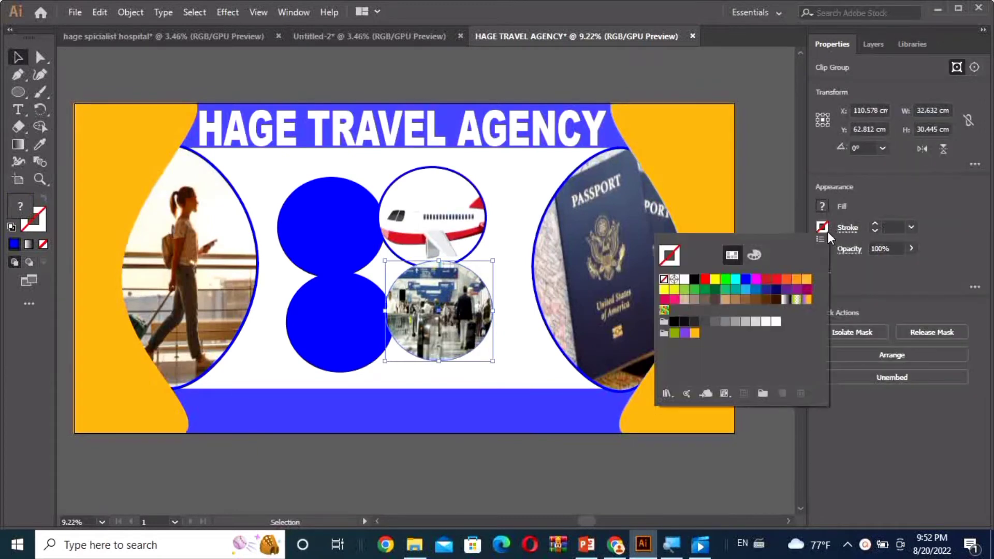
click(746, 279)
click(909, 233)
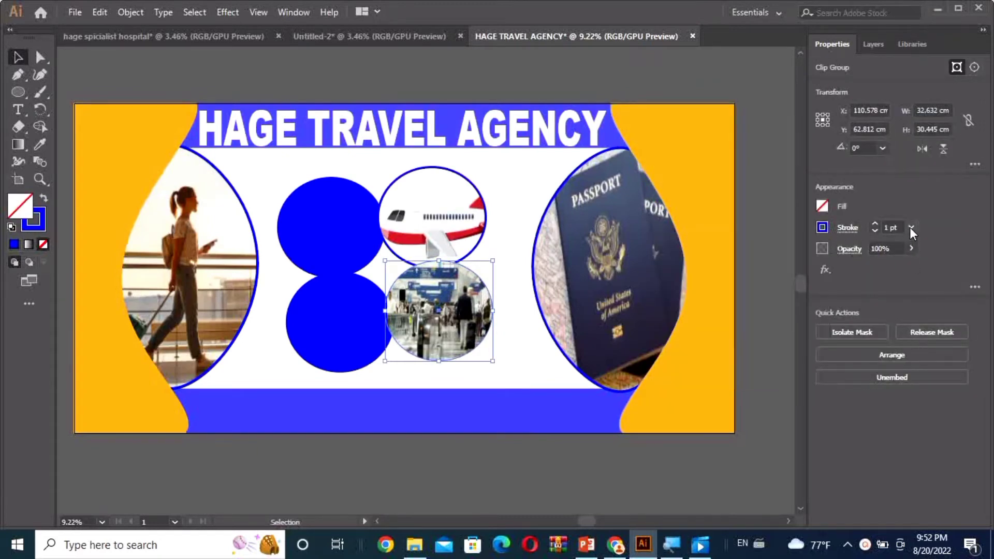
click(911, 229)
click(936, 443)
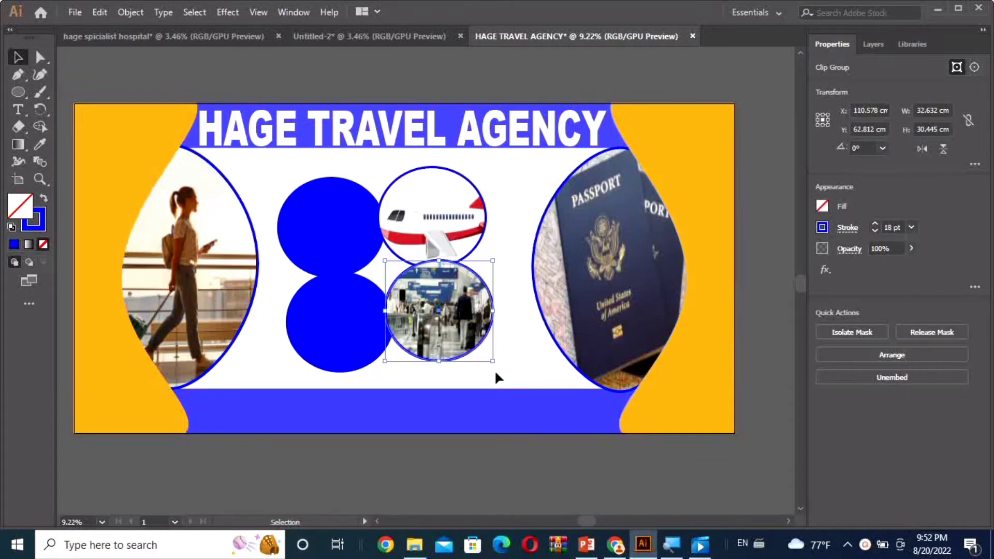
Move the terminal photo circle slightly down beside the other blue circles
click(507, 352)
drag(456, 326, 457, 345)
click(520, 338)
click(361, 319)
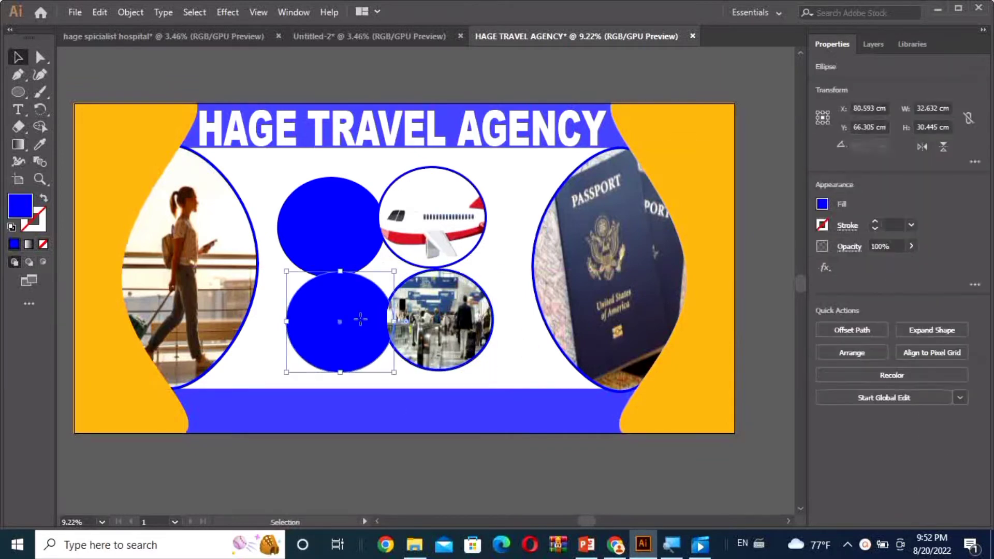
click(616, 543)
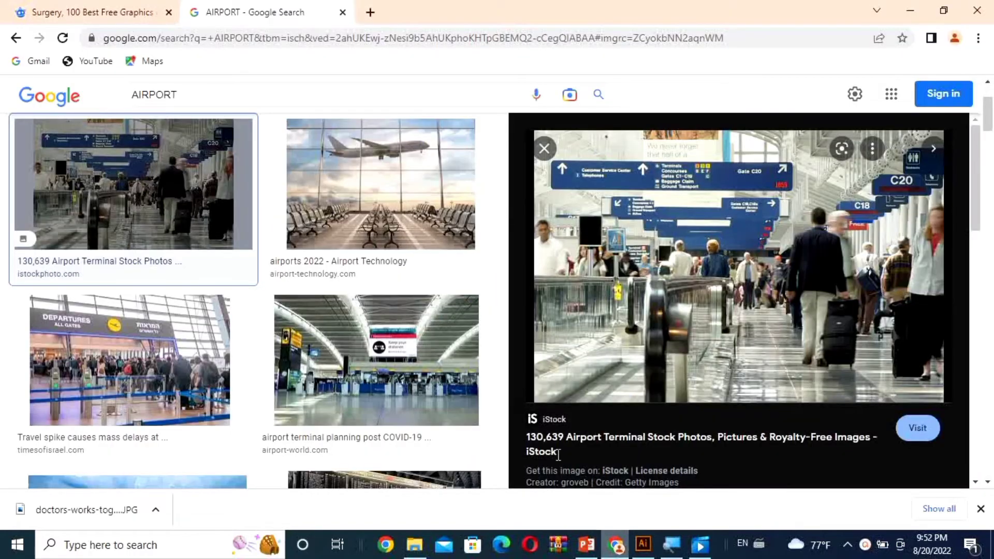
Close the image preview and scroll through the airport search results
click(545, 150)
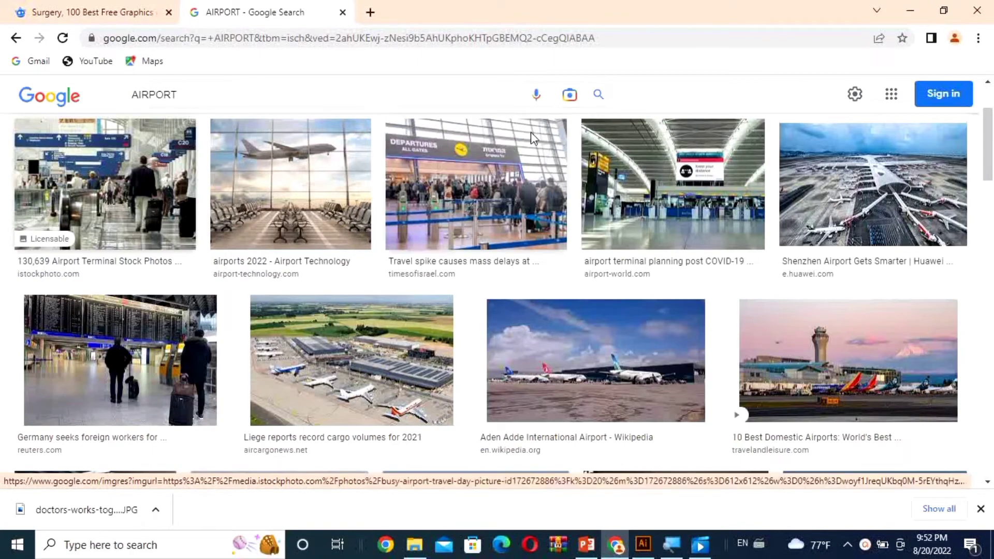
drag(991, 153, 993, 505)
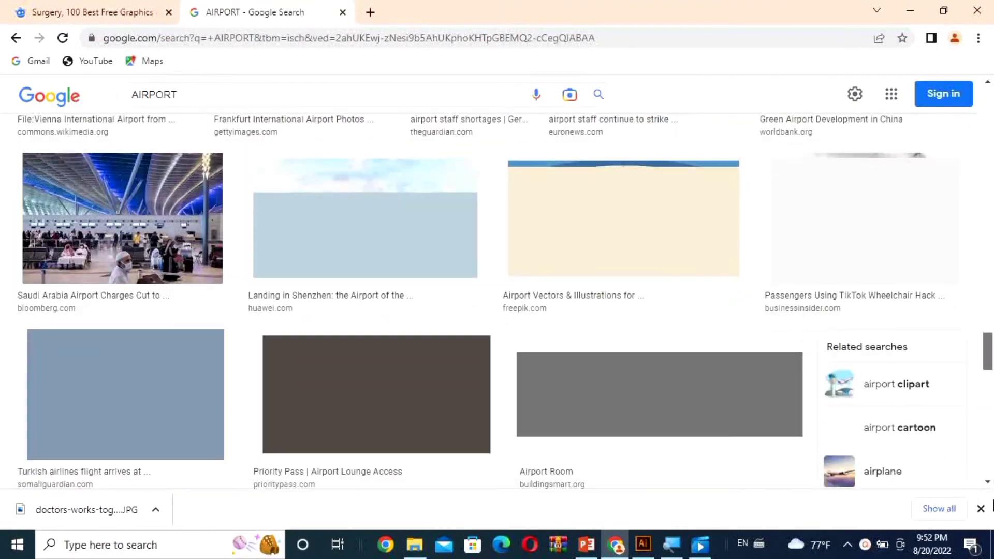
scroll(497, 300, down, 3)
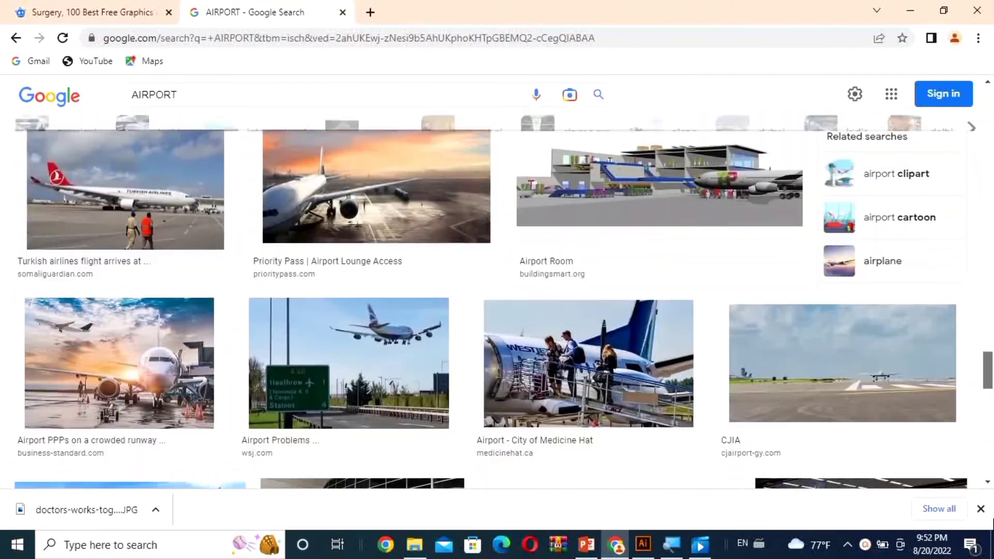
scroll(497, 300, down, 3)
scroll(496, 300, down, 3)
scroll(497, 300, down, 3)
scroll(497, 300, up, 2)
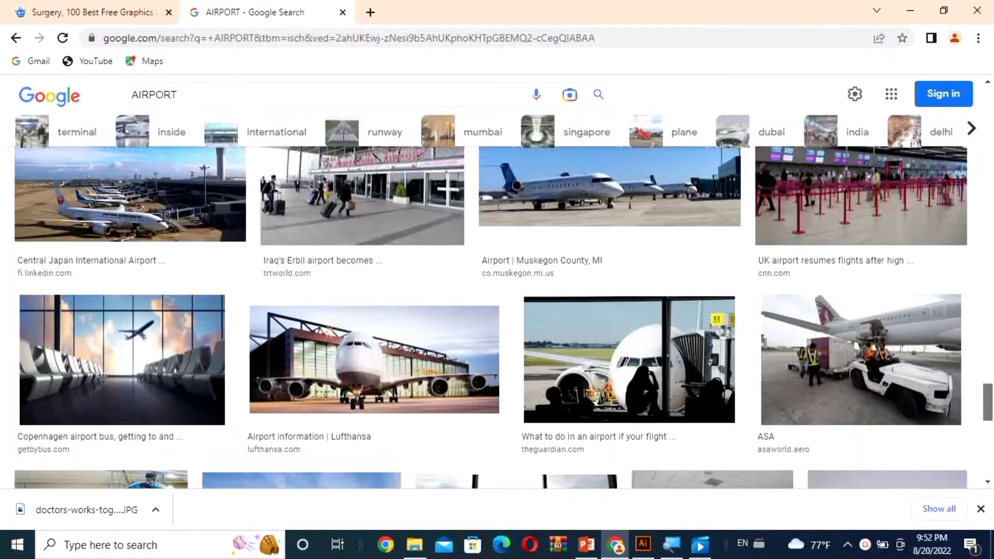
scroll(497, 300, down, 3)
scroll(497, 300, up, 5)
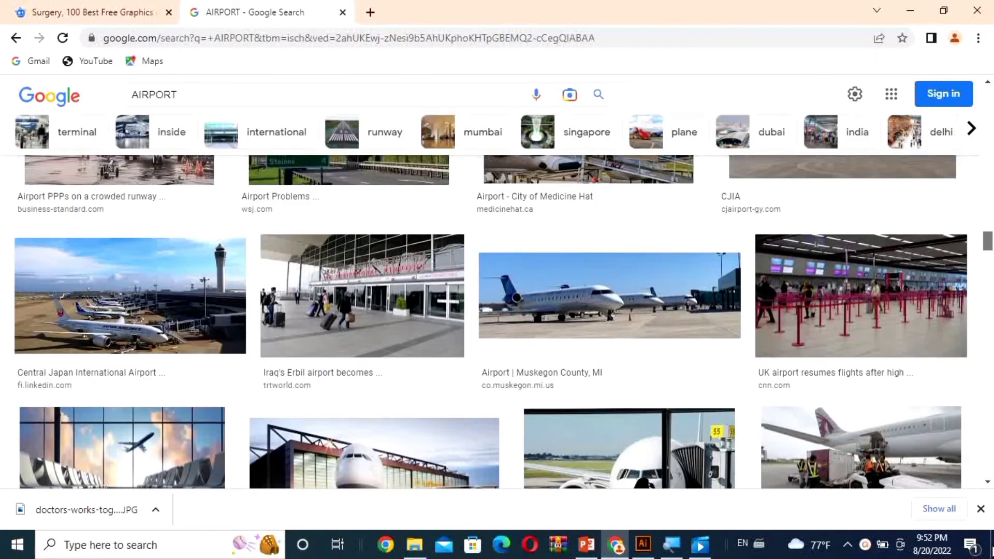
scroll(497, 321, up, 3)
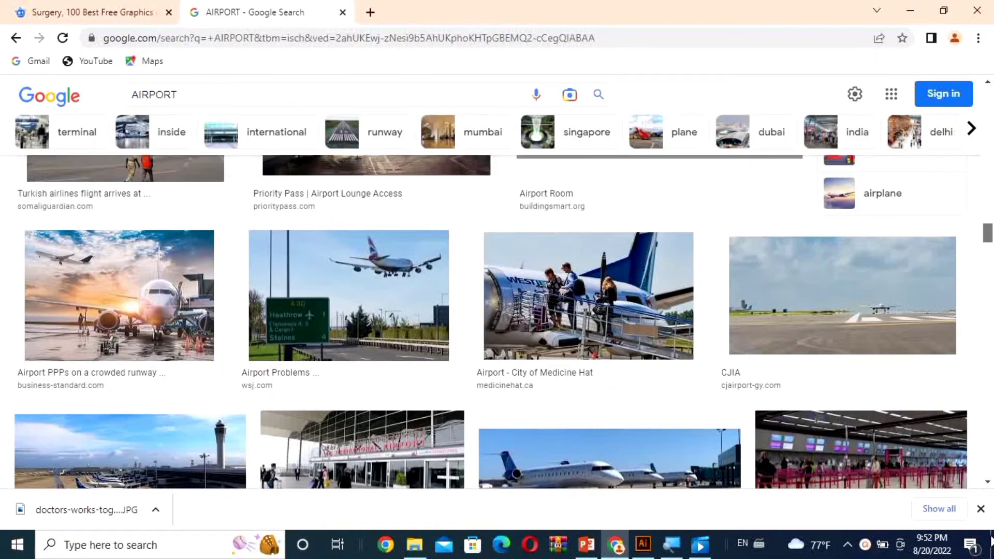
scroll(497, 320, up, 3)
scroll(497, 320, up, 1)
scroll(497, 320, up, 2)
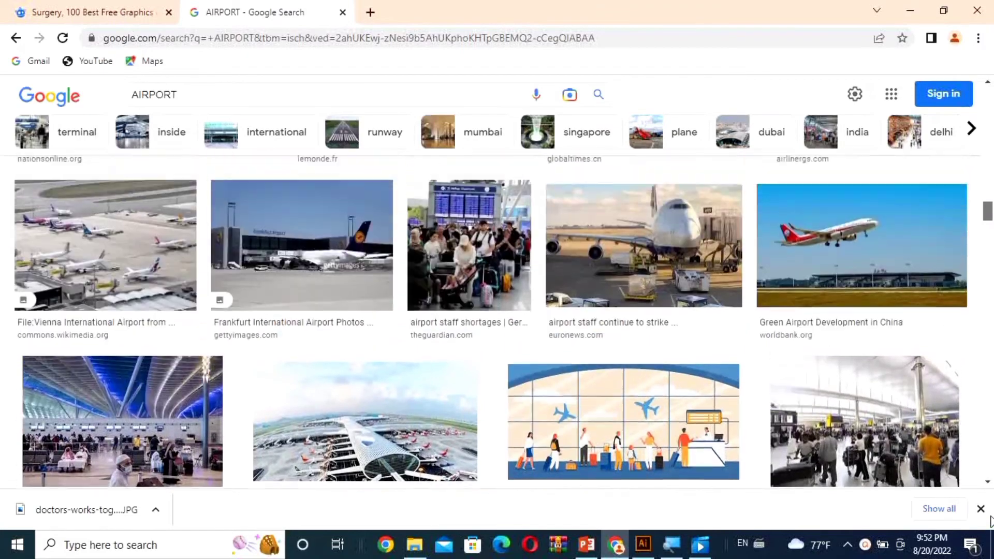
scroll(990, 471, up, 3)
scroll(990, 471, up, 5)
scroll(990, 471, up, 5)
scroll(990, 471, up, 5)
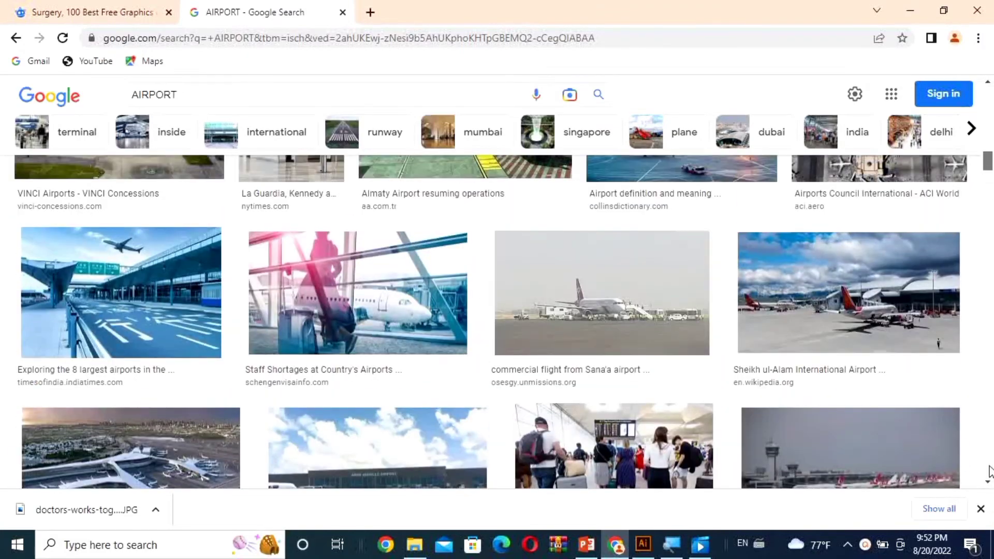
scroll(990, 471, up, 3)
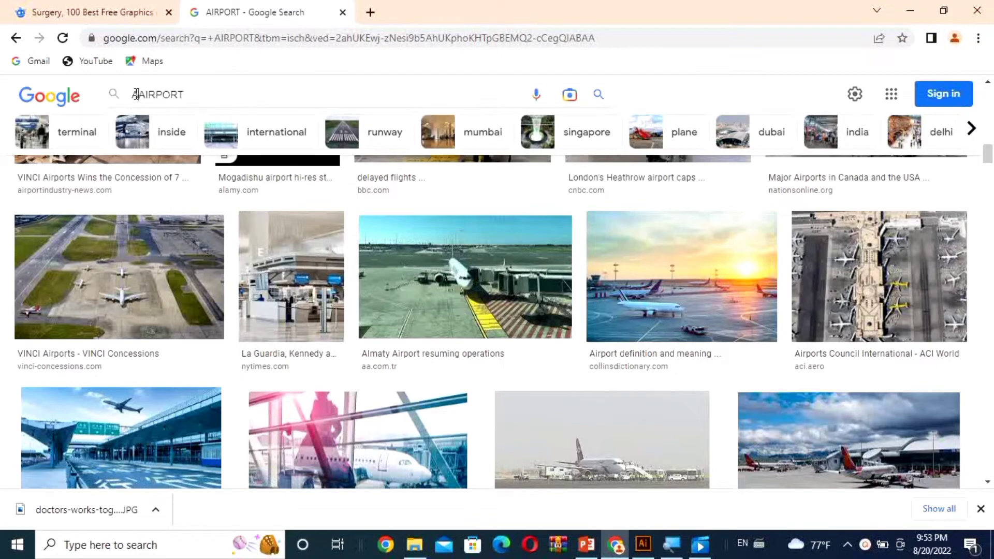
Search 'adan ade airport' and copy the blue Aden Abdulle Airport terminal photo
text(ADAN)
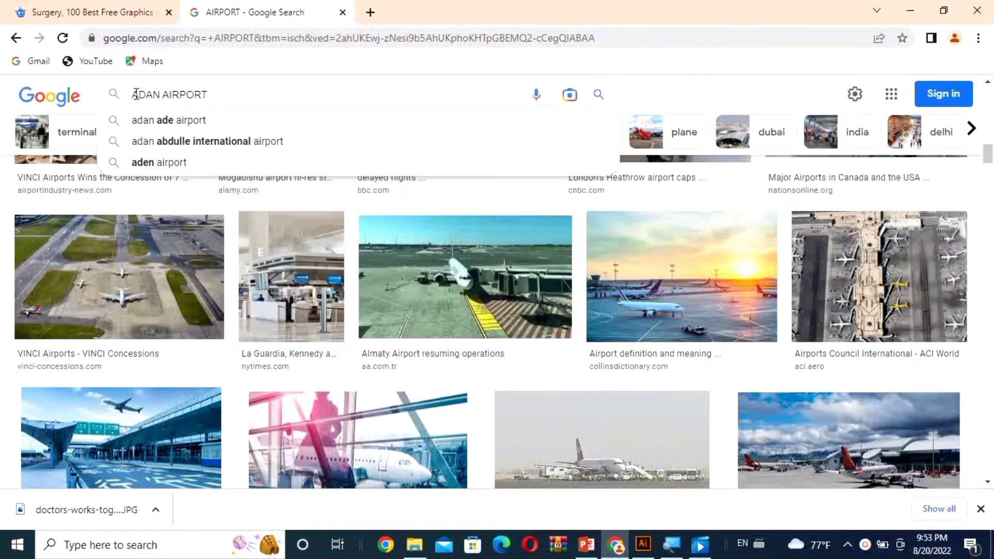
click(187, 127)
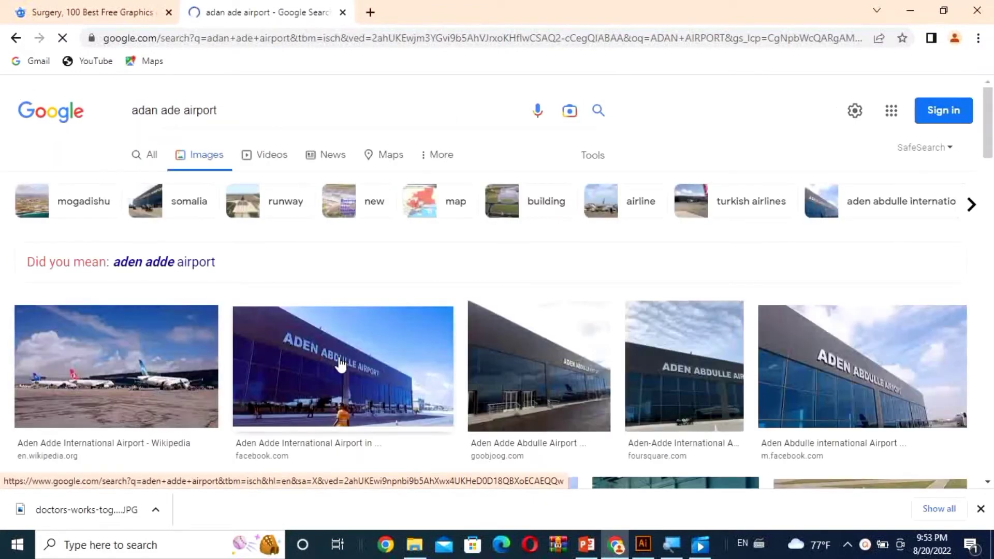
click(320, 349)
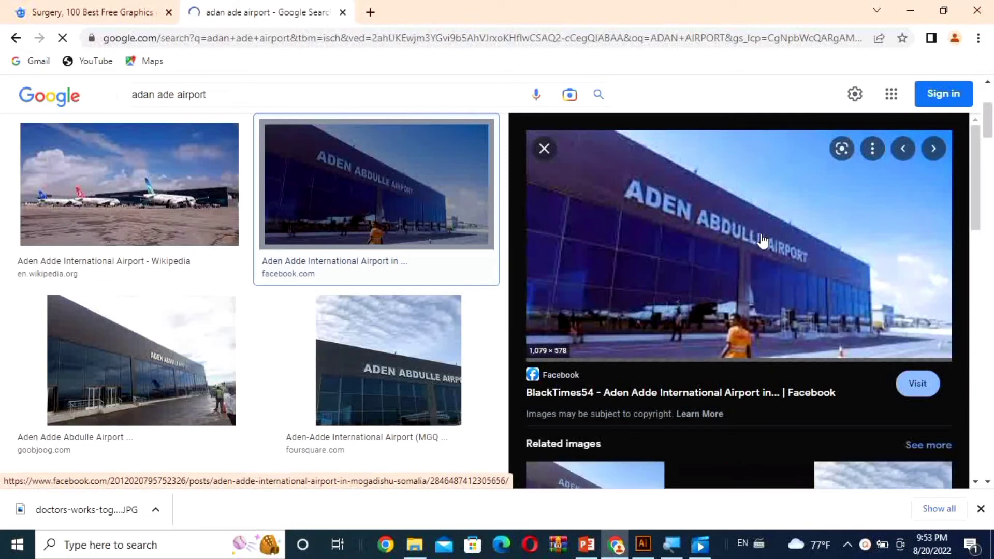
right_click(713, 258)
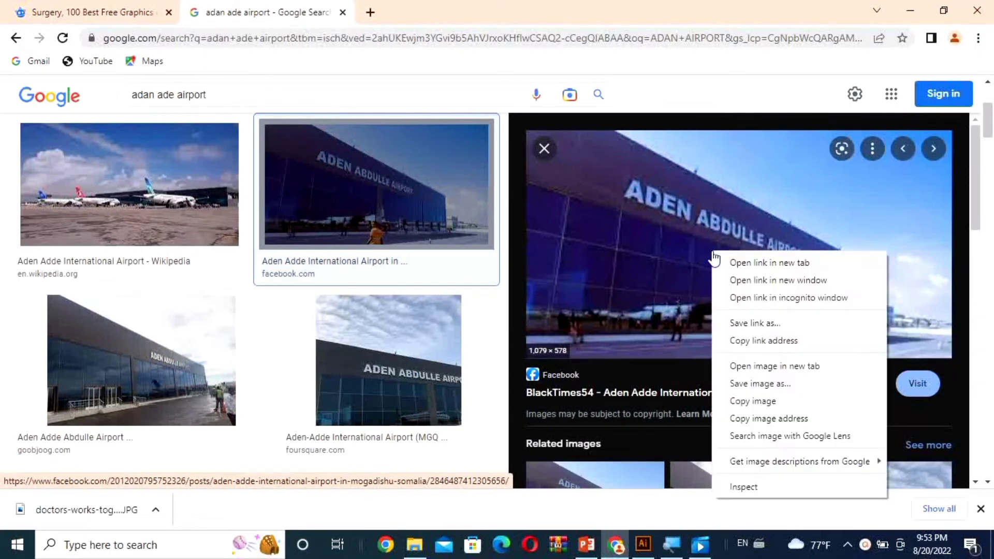
click(771, 407)
click(643, 544)
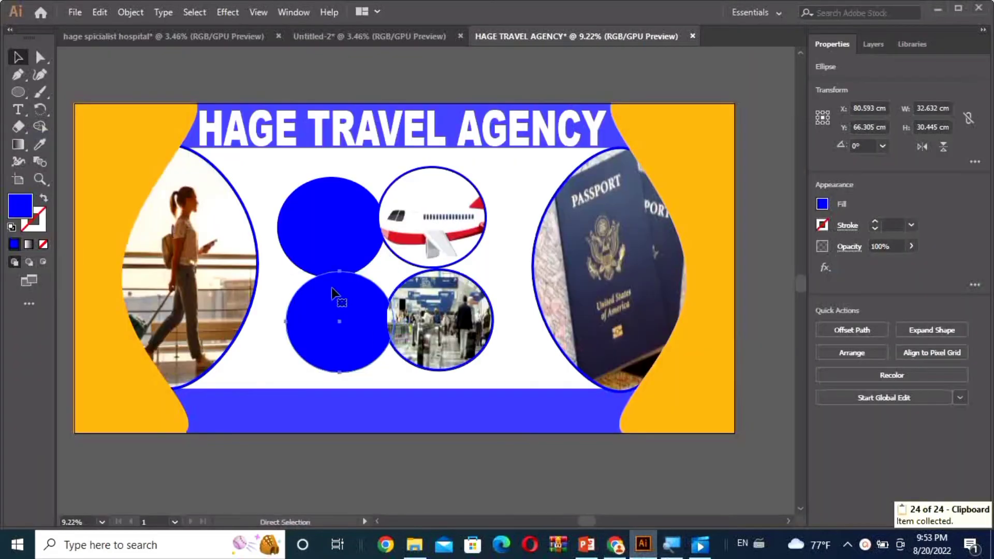
Place the Aden Abdulle Airport photo over the lower-left circle and clip it inside
mouse_move(440, 288)
mouse_down()
mouse_move(342, 328)
mouse_move(372, 352)
mouse_up()
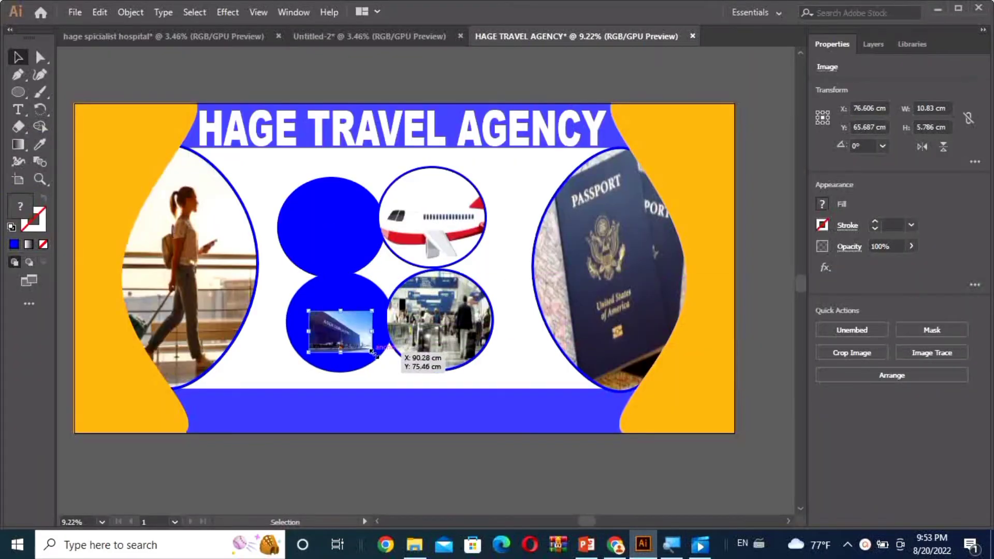
click(326, 291)
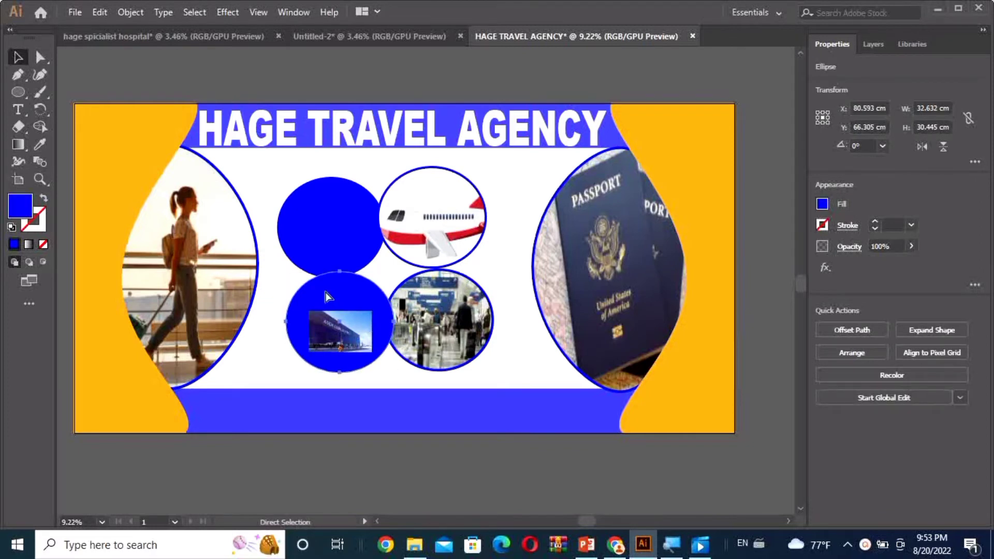
key(ctrl+shift+bracketright)
key(v)
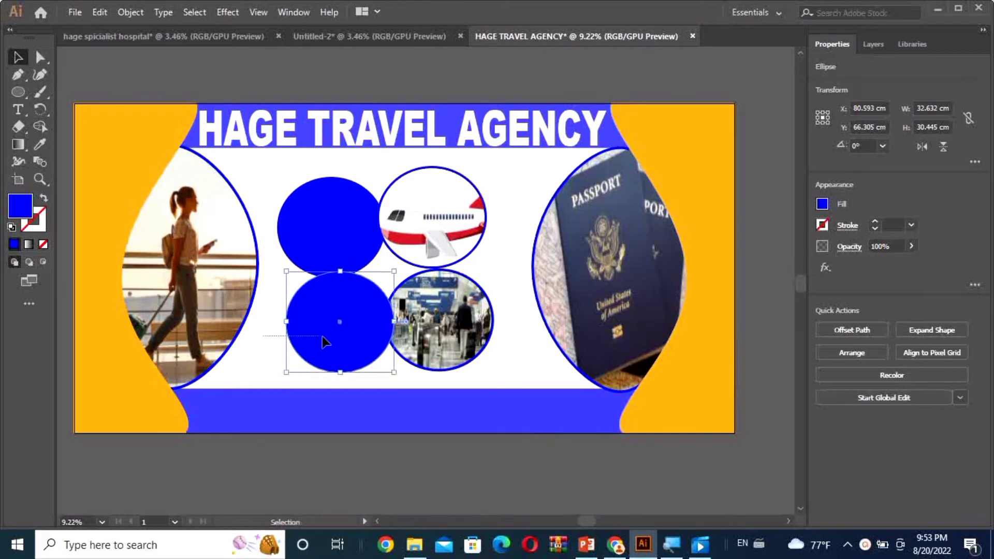
shift+click(326, 339)
right_click(334, 337)
click(383, 225)
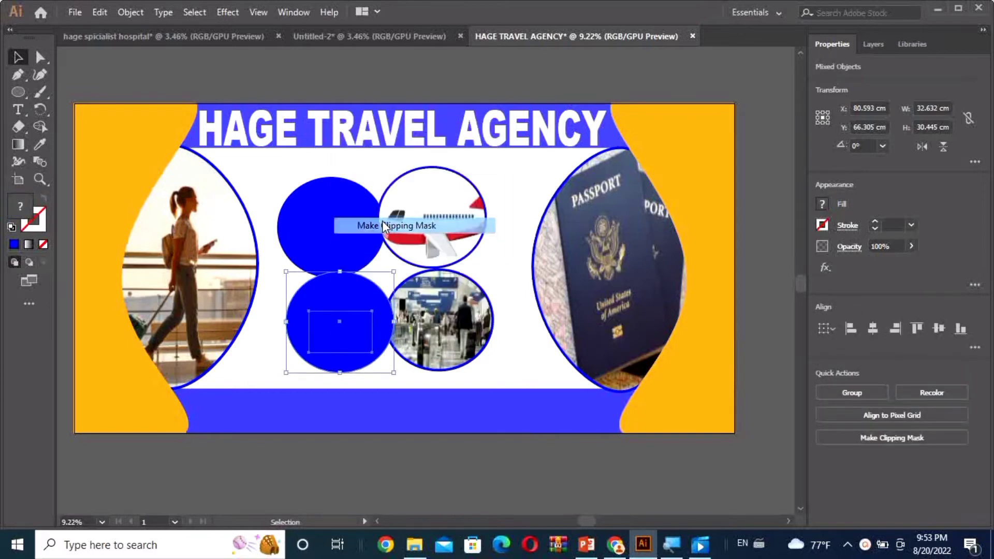
Enlarge and stretch the airport photo so it covers the circle
double_click(326, 331)
click(318, 322)
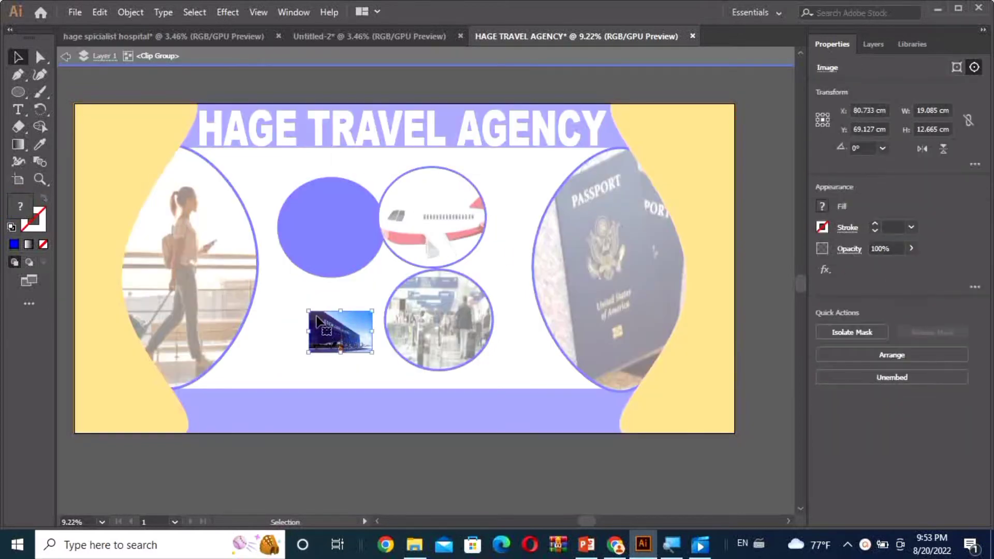
drag(317, 321, 276, 272)
drag(330, 304, 413, 388)
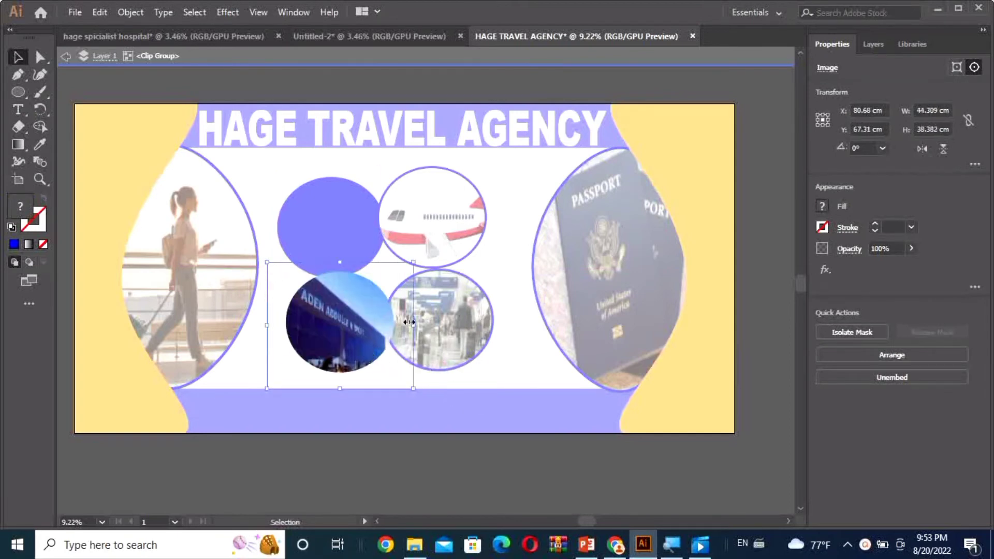
drag(413, 326, 444, 332)
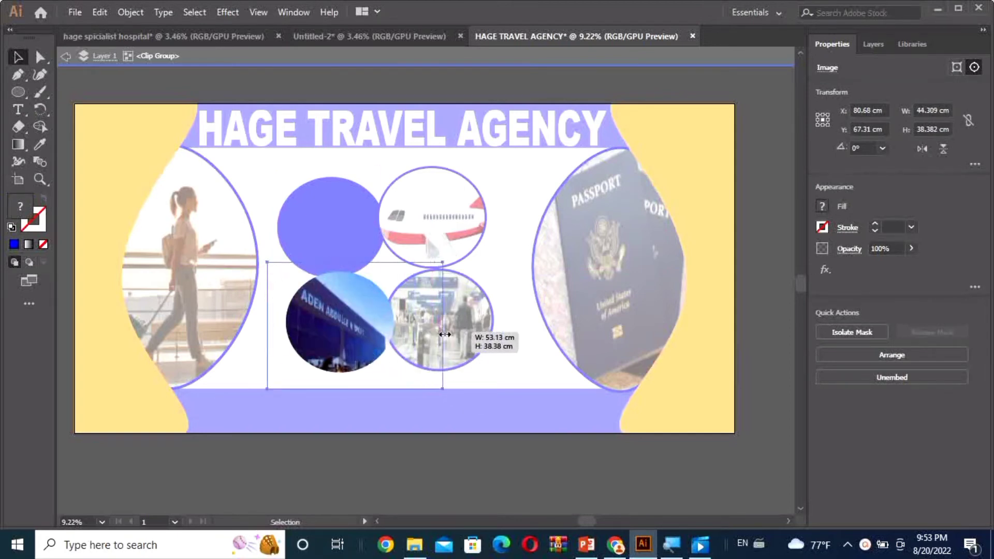
double_click(519, 377)
Give the airport photo circle a blue 18 pt outline
click(349, 352)
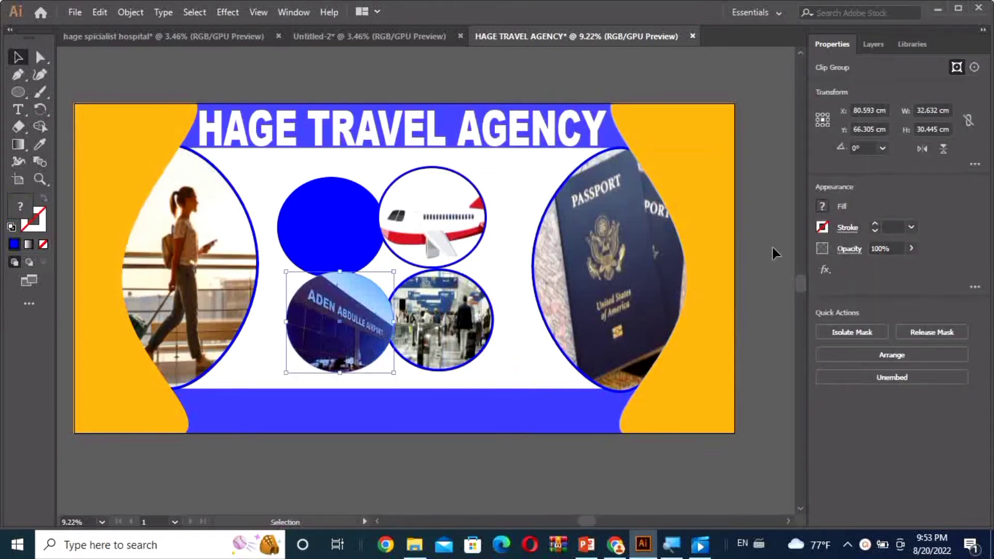
click(821, 226)
click(745, 279)
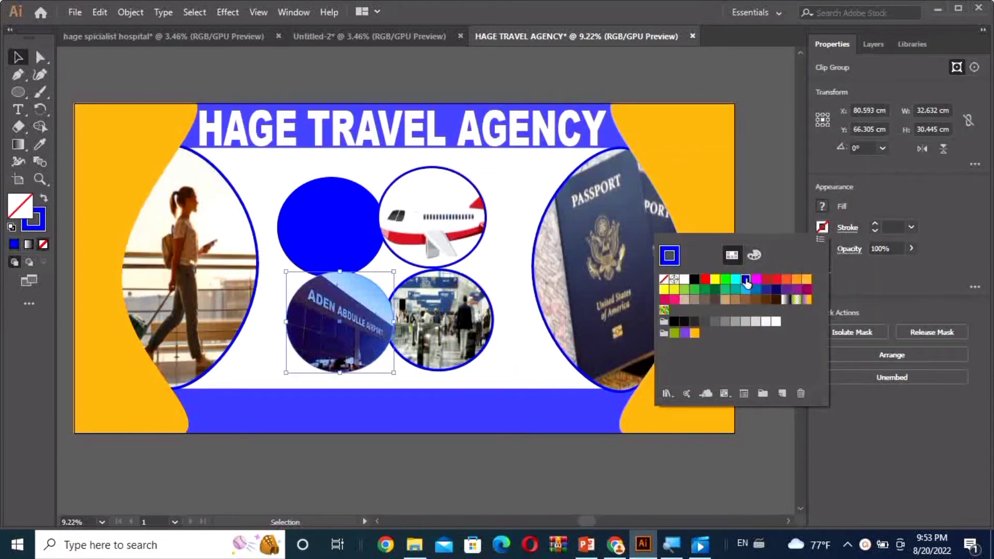
click(910, 228)
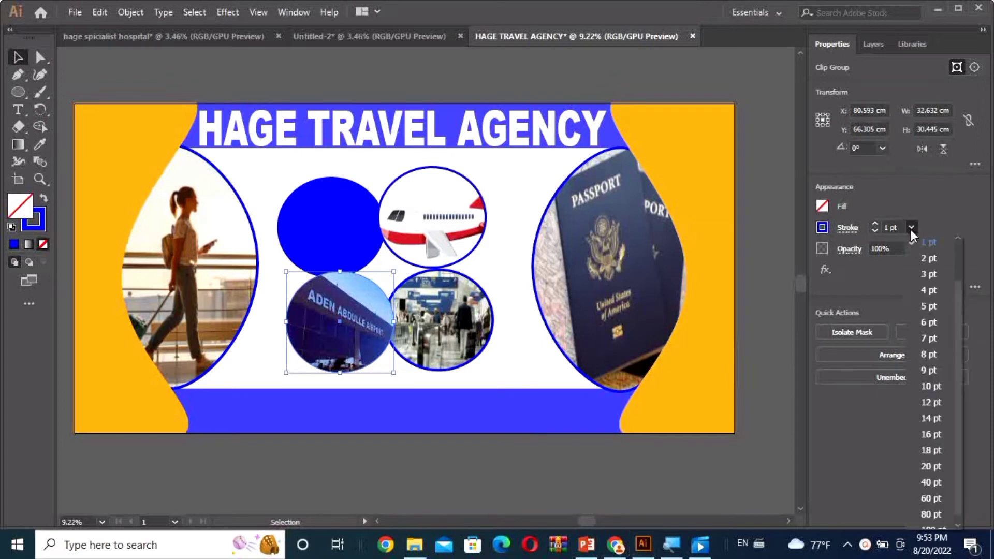
click(928, 434)
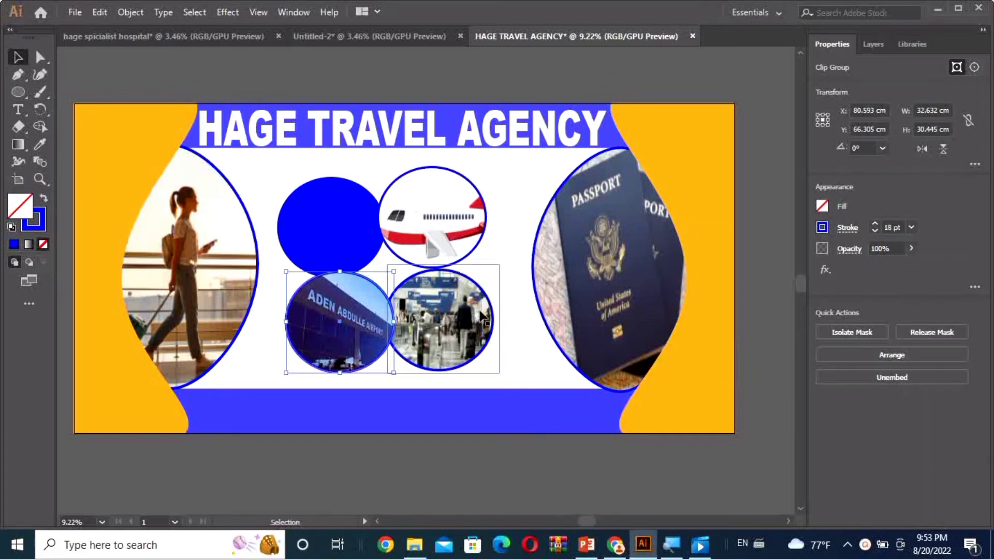
click(509, 276)
click(351, 240)
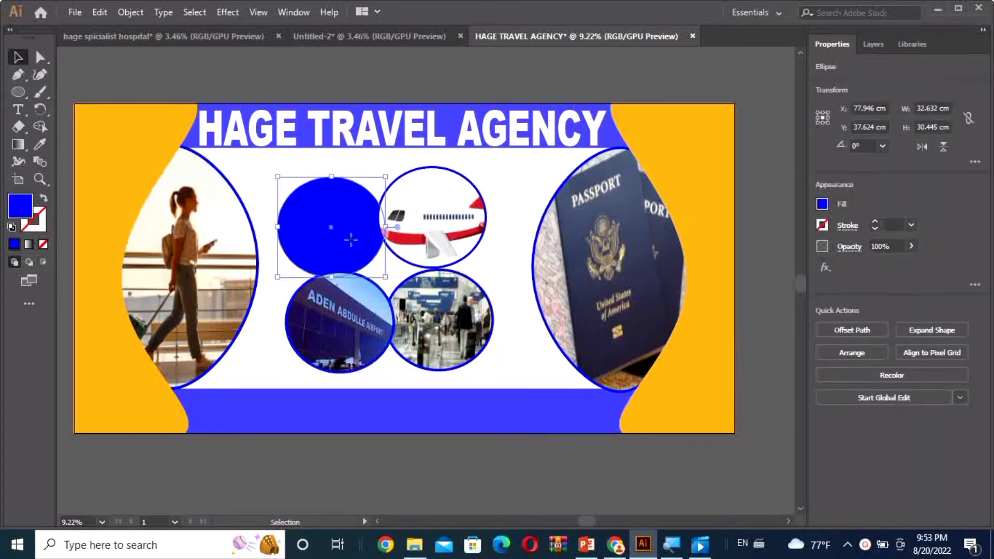
Search Google Images for 'airplane' and preview the blue Boeing jet photo from Reuters
click(616, 545)
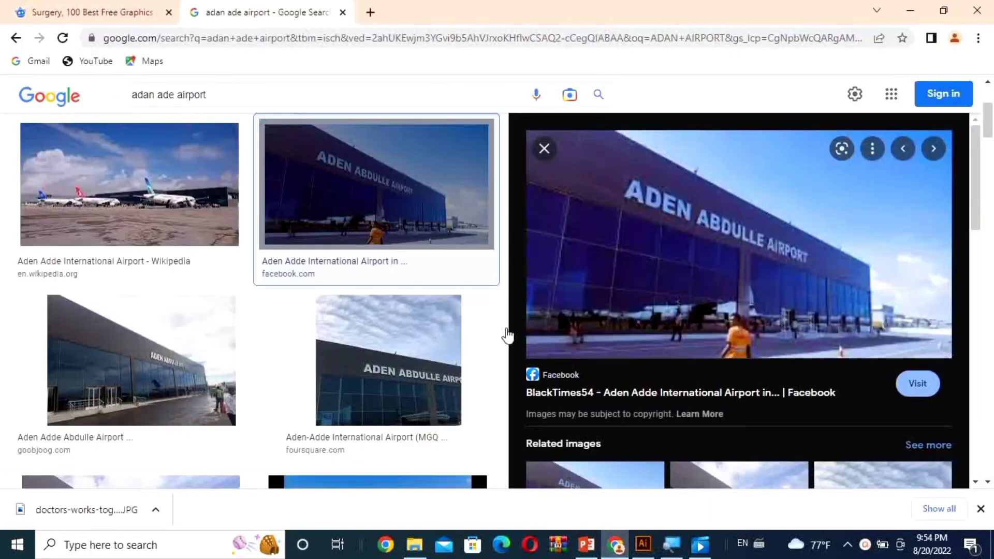
click(544, 148)
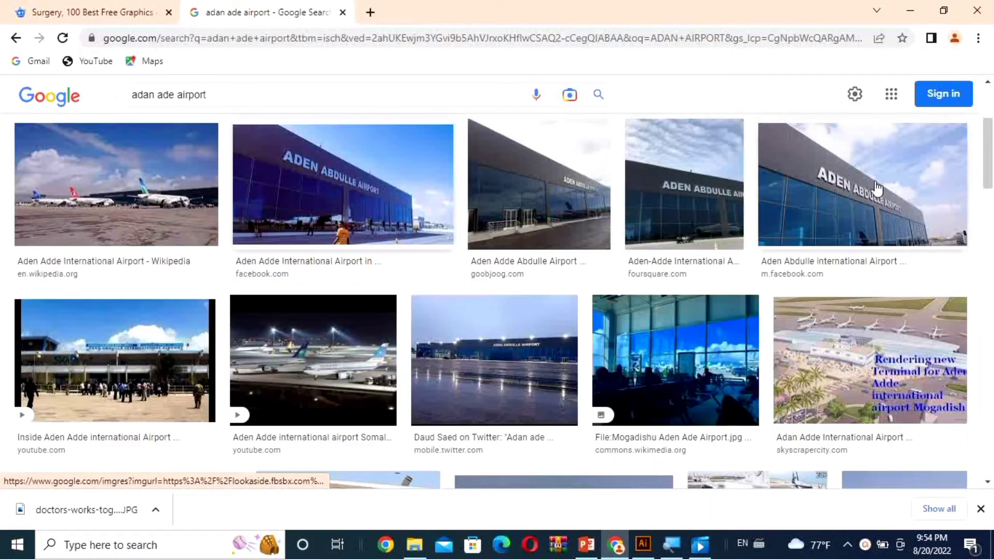
drag(987, 182, 990, 357)
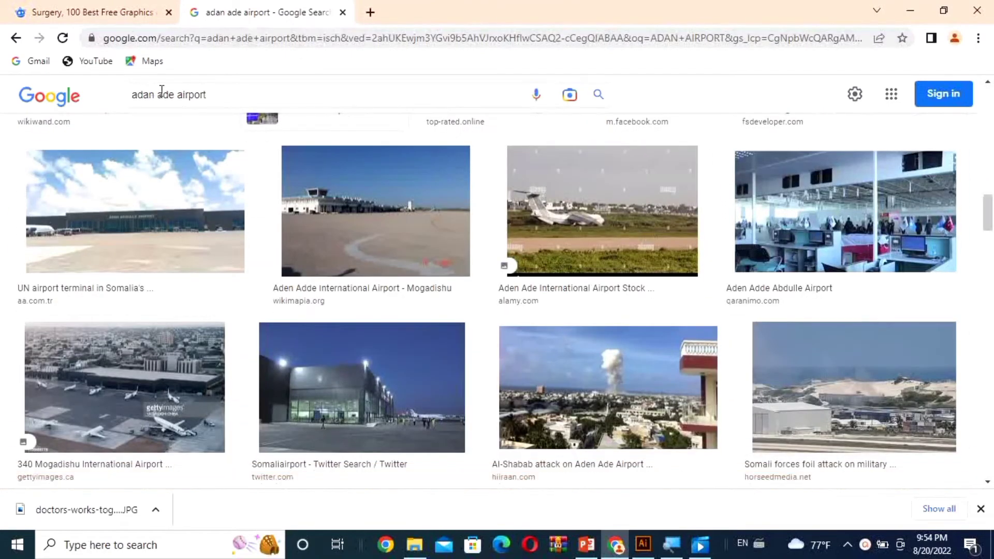
click(213, 97)
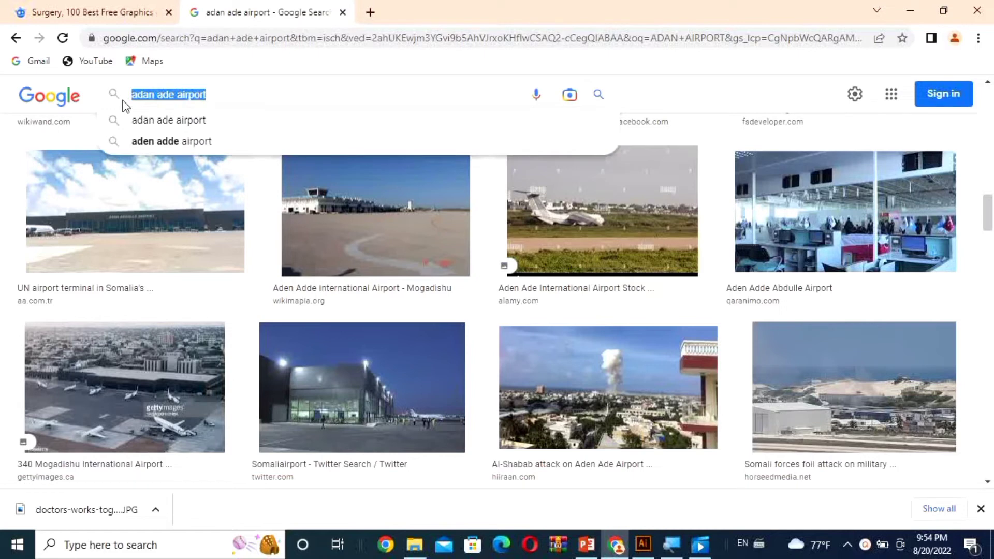
text(AIRPL)
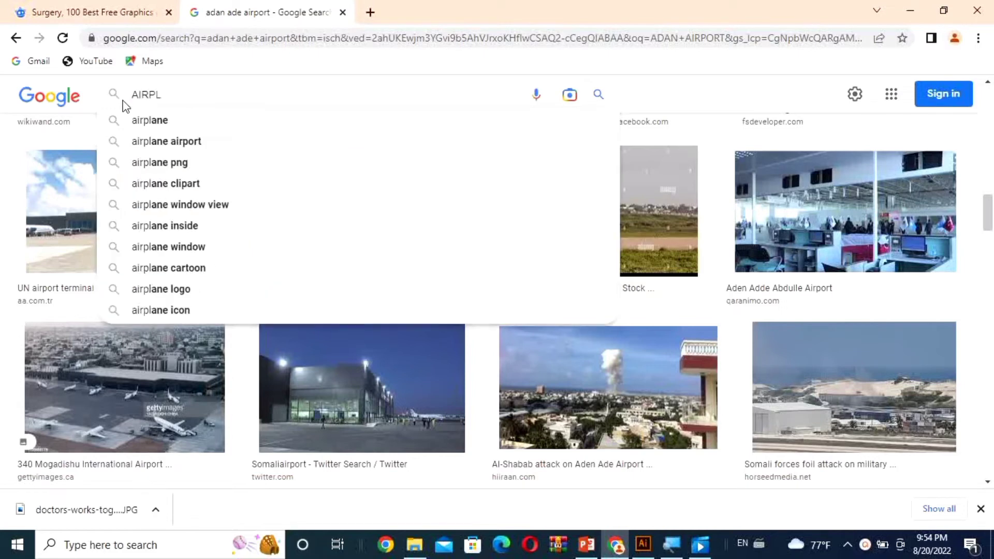
click(133, 119)
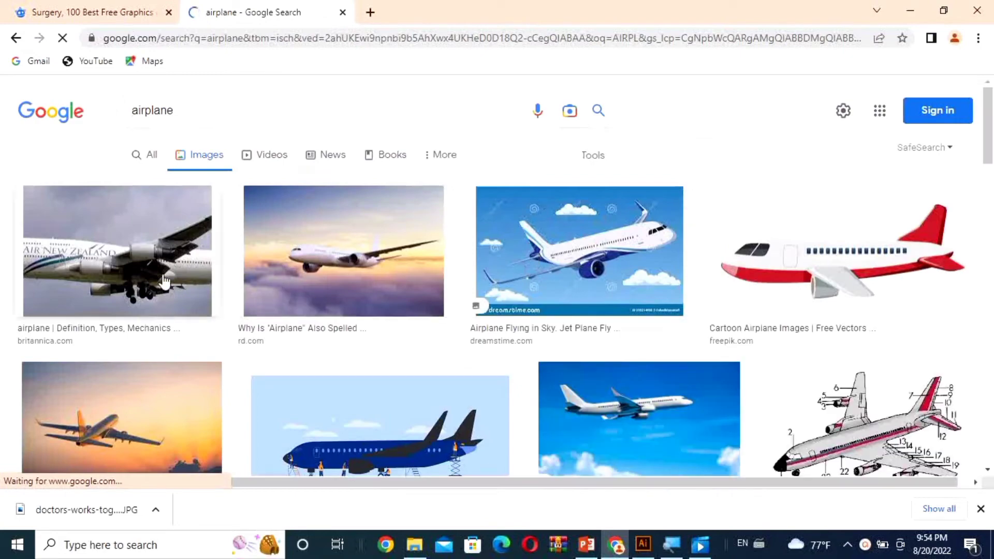
drag(988, 107, 991, 331)
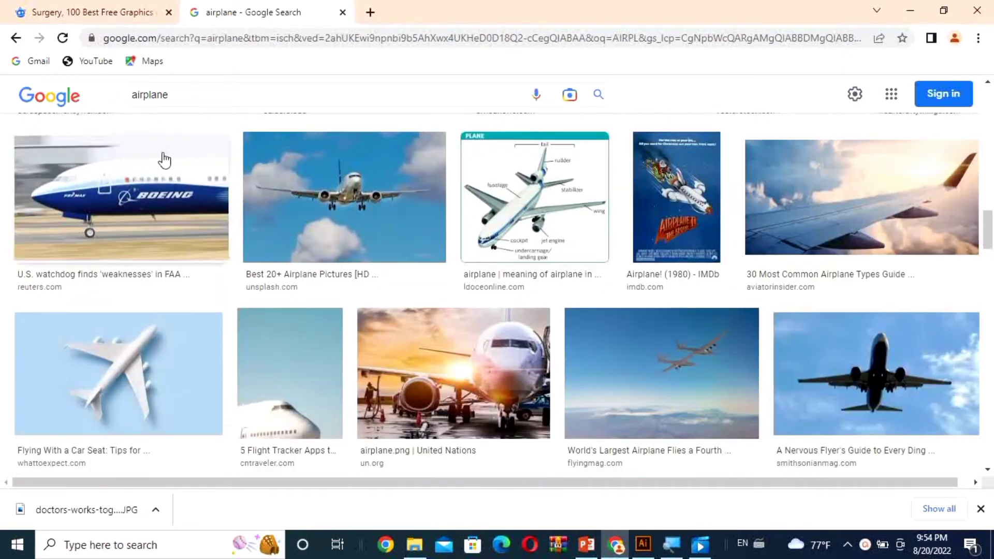
click(405, 198)
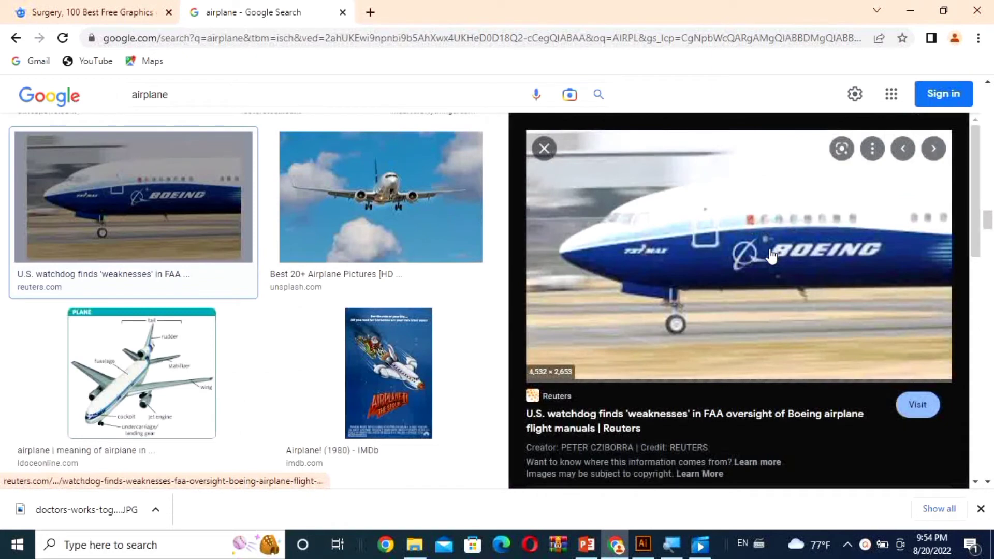
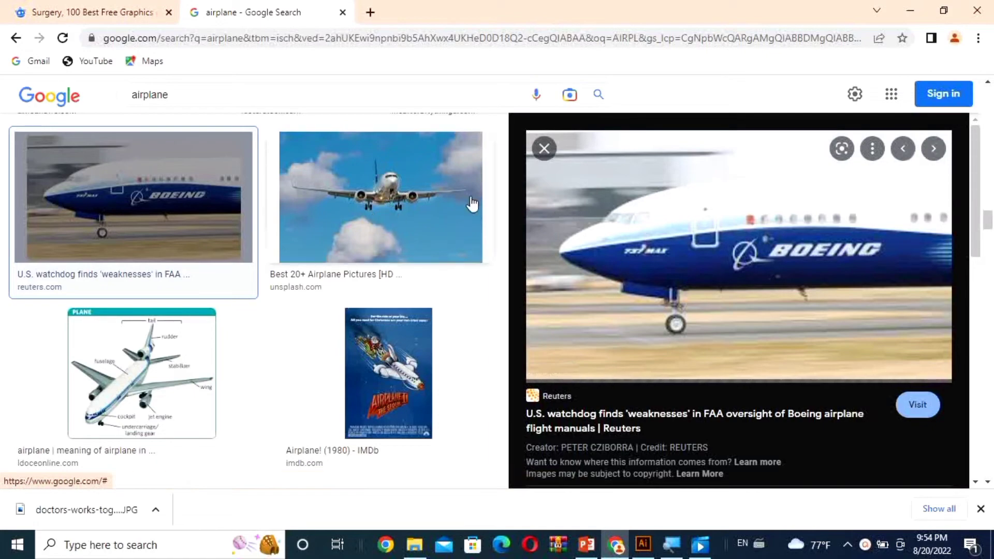
Copy the large Boeing airliner photo from the Google Images preview
mouse_move(975, 185)
mouse_down()
mouse_move(981, 229)
mouse_move(991, 191)
mouse_up()
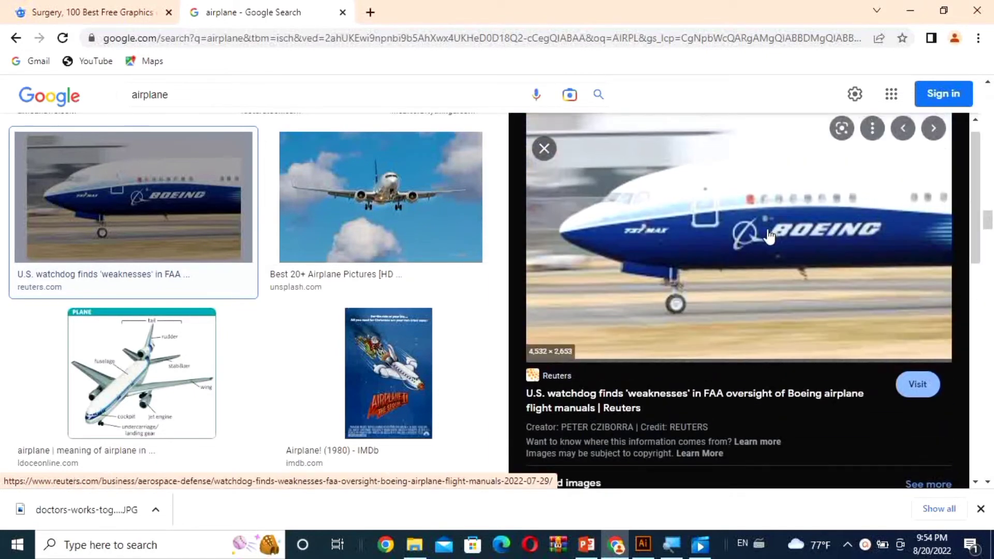
right_click(688, 283)
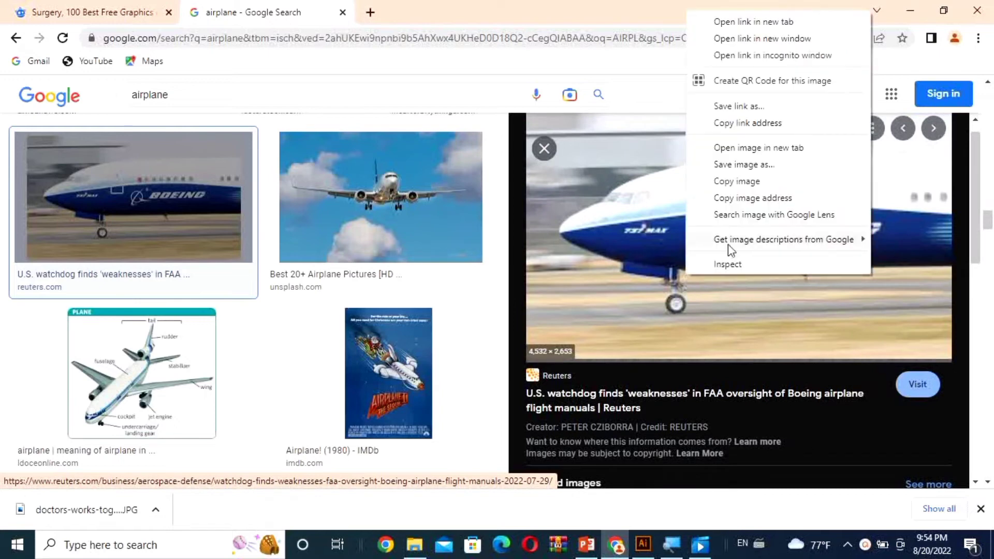
click(716, 185)
Paste the Boeing photo over the empty blue circle and clip it inside the circle
click(643, 543)
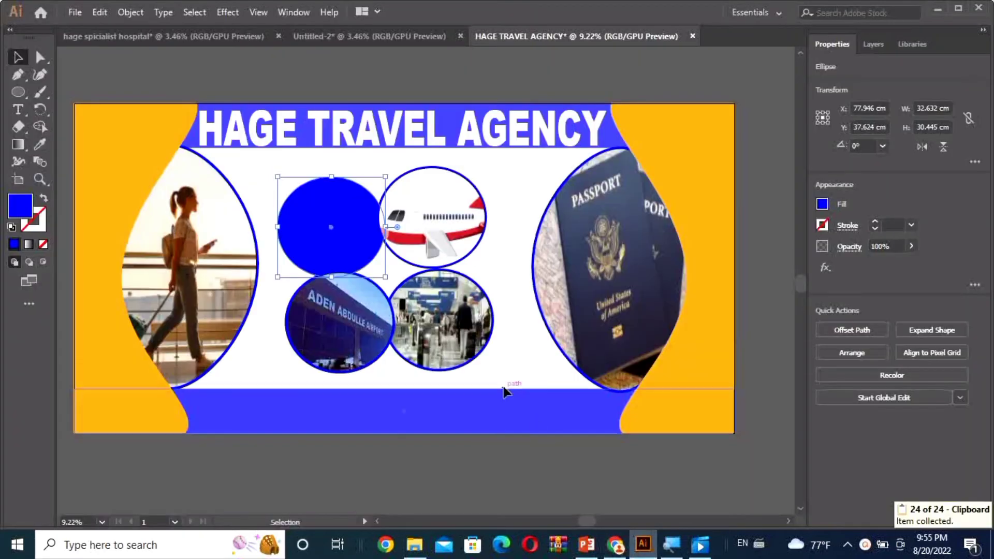
click(374, 314)
key(ctrl+v)
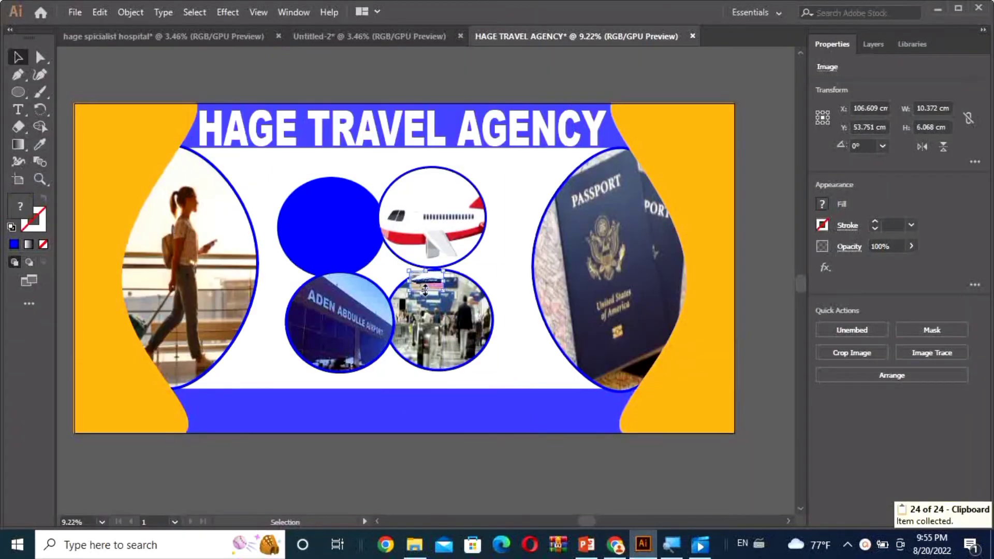
mouse_move(423, 284)
mouse_down()
mouse_move(286, 207)
mouse_move(349, 237)
mouse_up()
ctrl+click(363, 227)
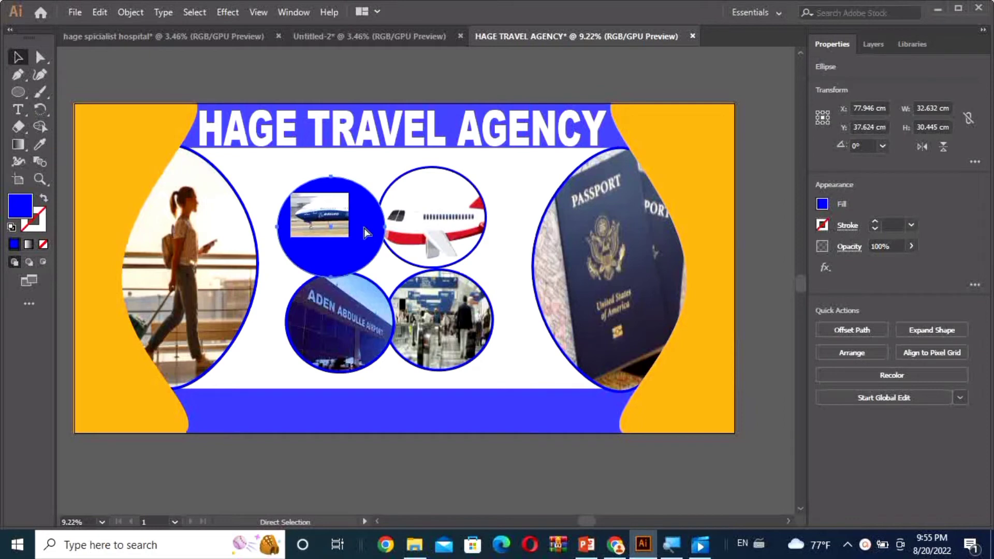
key(ctrl+shift+bracketright)
key(v)
drag(261, 173, 329, 215)
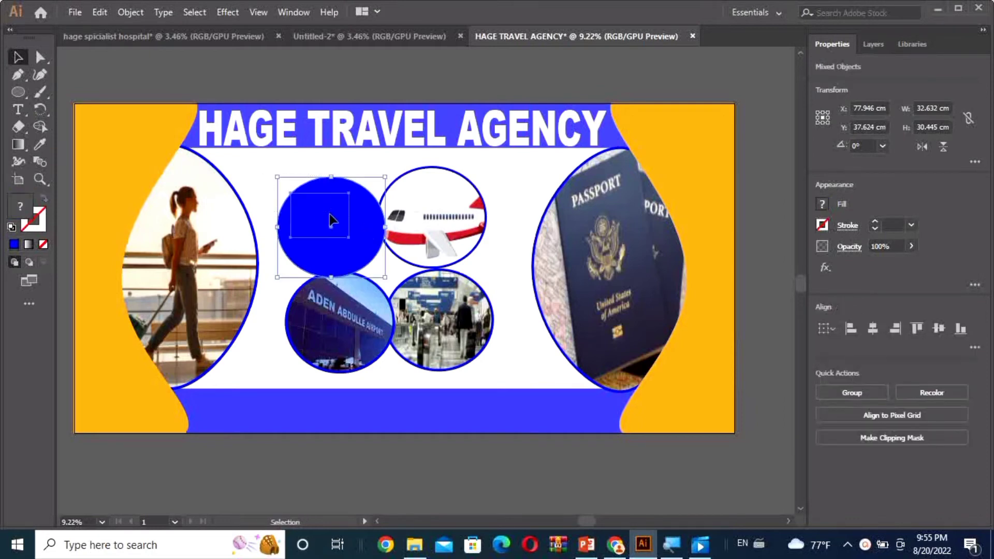
right_click(329, 188)
click(400, 319)
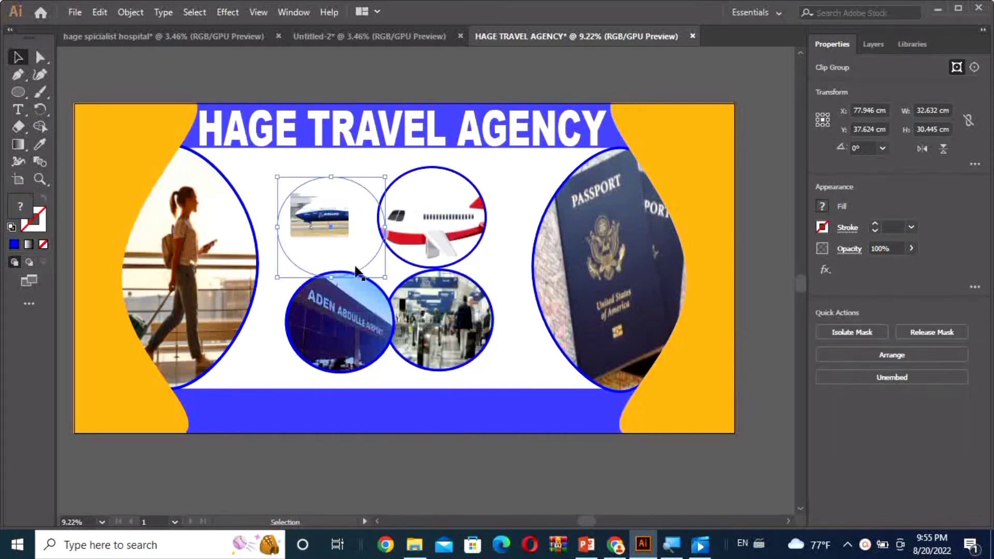
Enlarge the airplane photo inside the clipping mask so it covers the whole circle
double_click(326, 220)
click(330, 222)
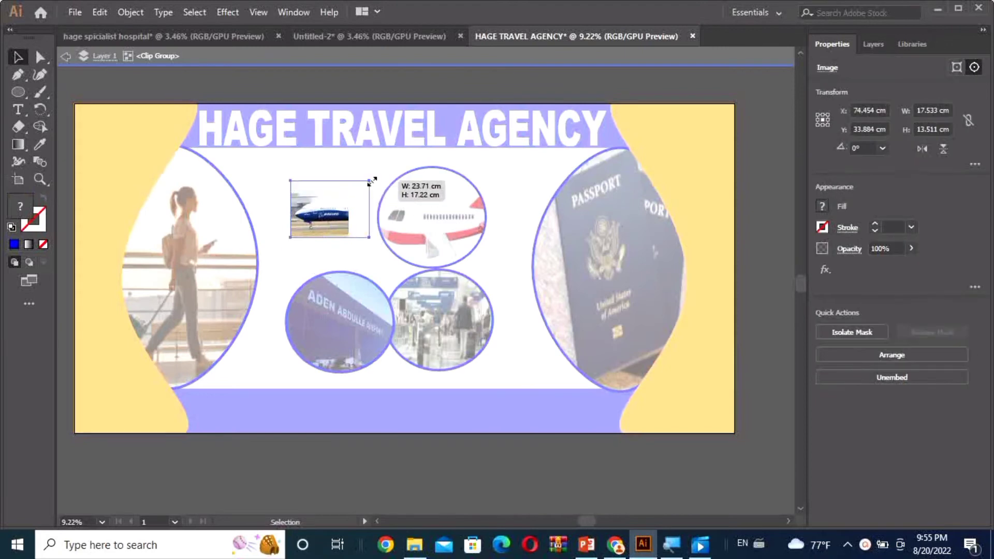
drag(348, 192, 378, 176)
drag(378, 235, 387, 277)
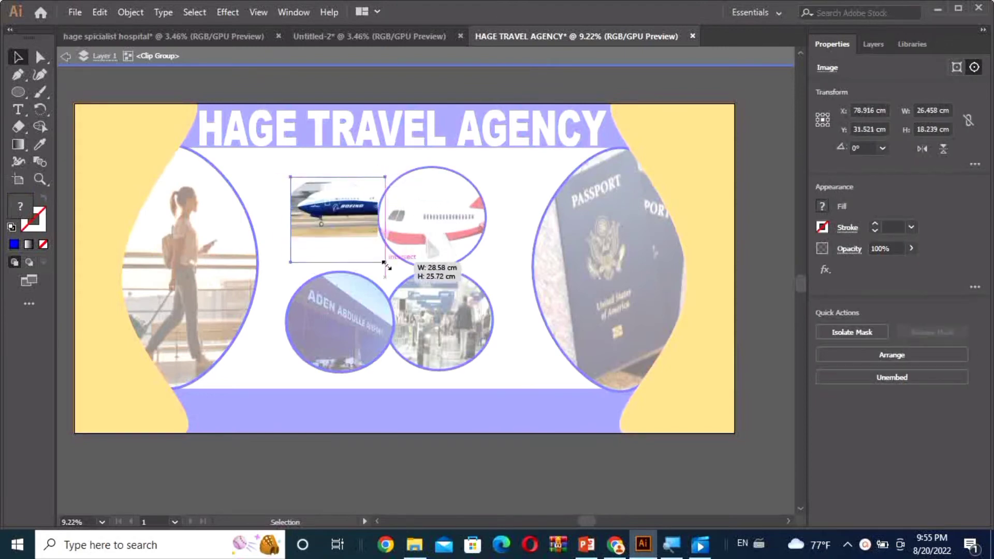
drag(291, 227, 269, 229)
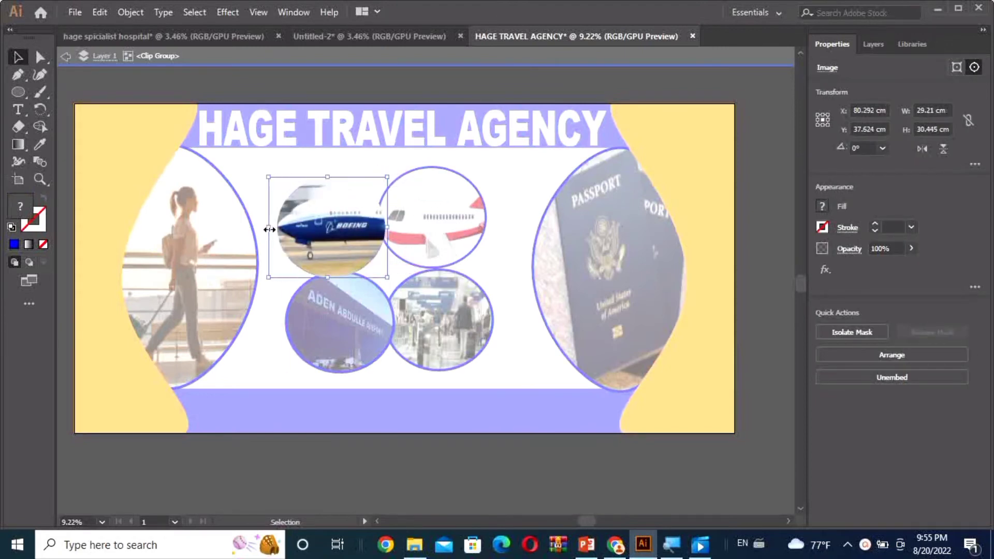
double_click(439, 158)
click(315, 220)
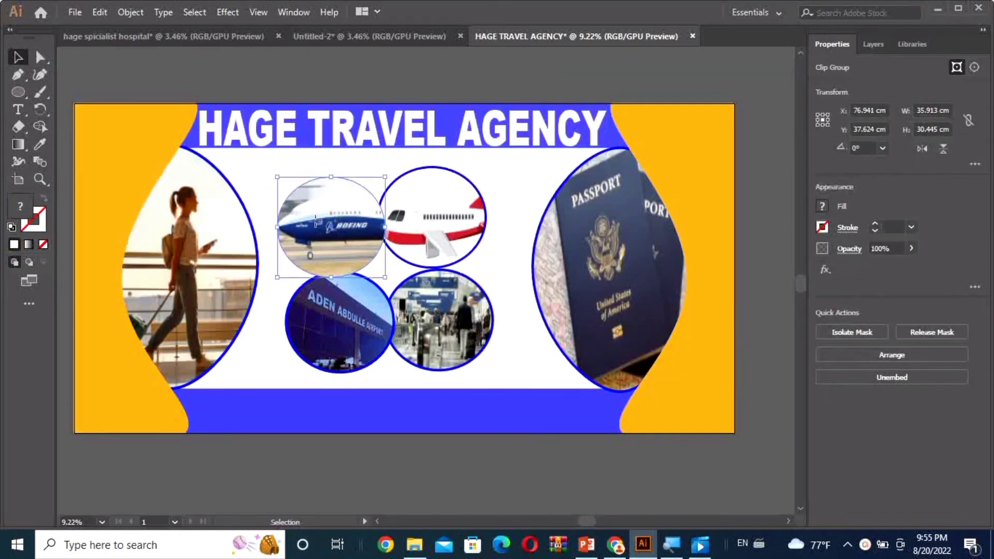
Give the Boeing photo circle an 18 pt dark blue outline
click(822, 227)
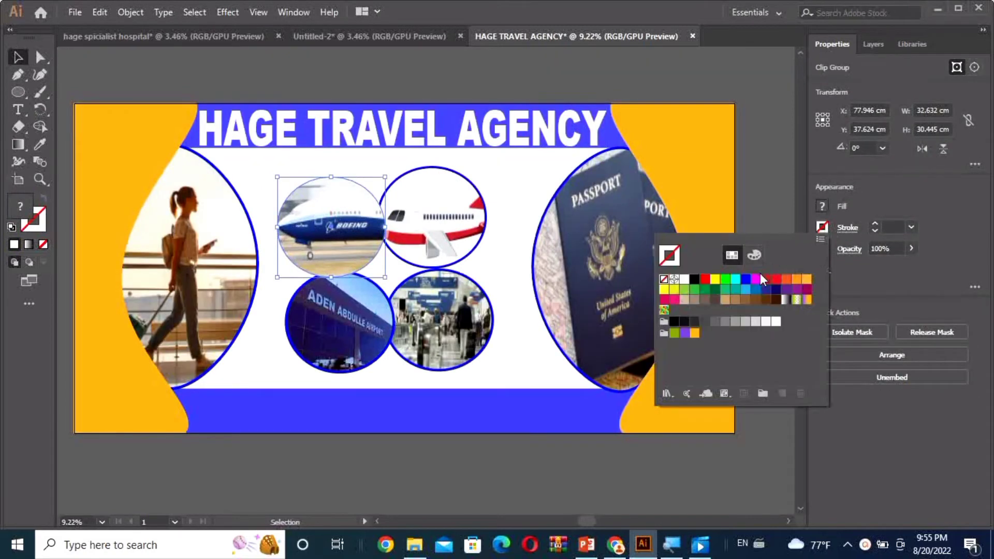
click(745, 280)
click(911, 228)
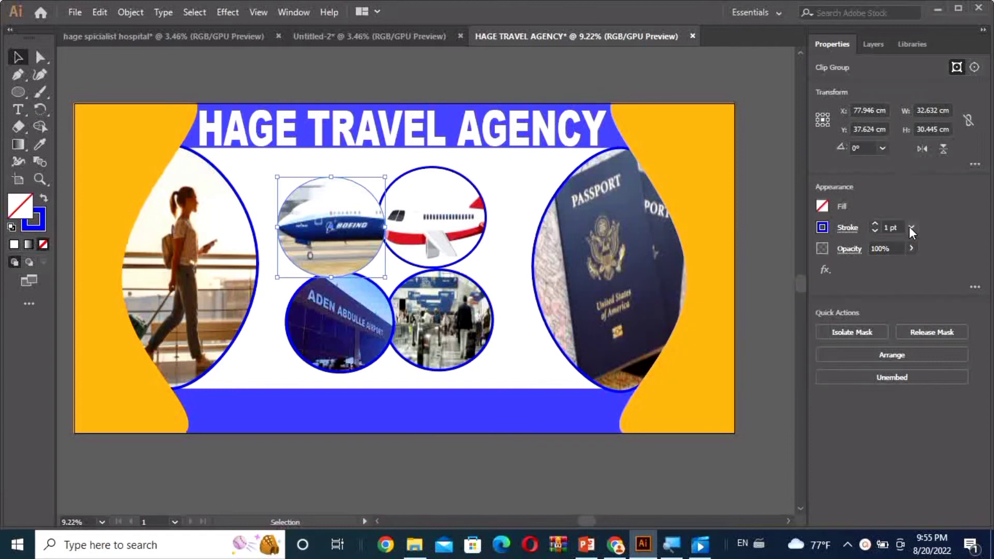
click(941, 447)
text(18)
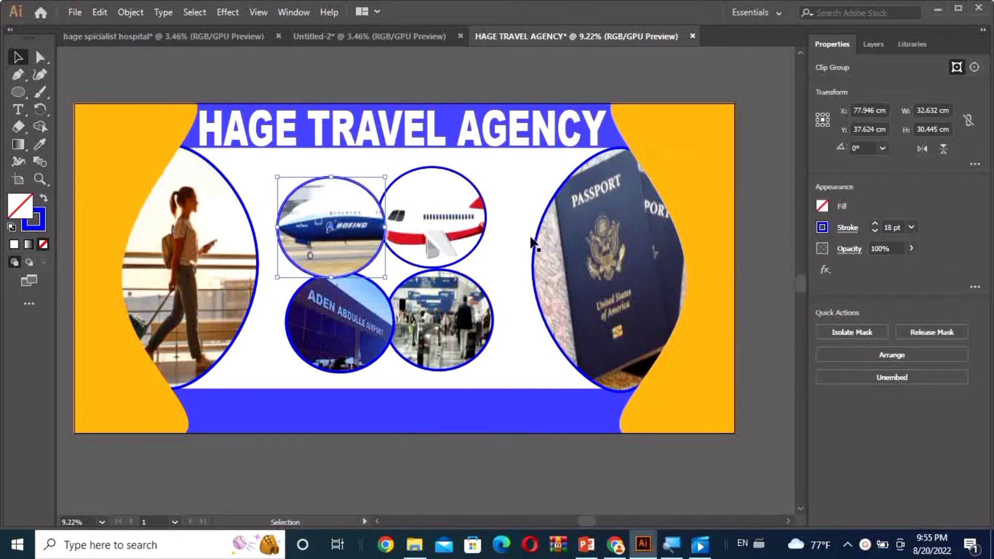
Shift the white-airplane and airport crowd circles slightly to the right
click(524, 191)
click(462, 209)
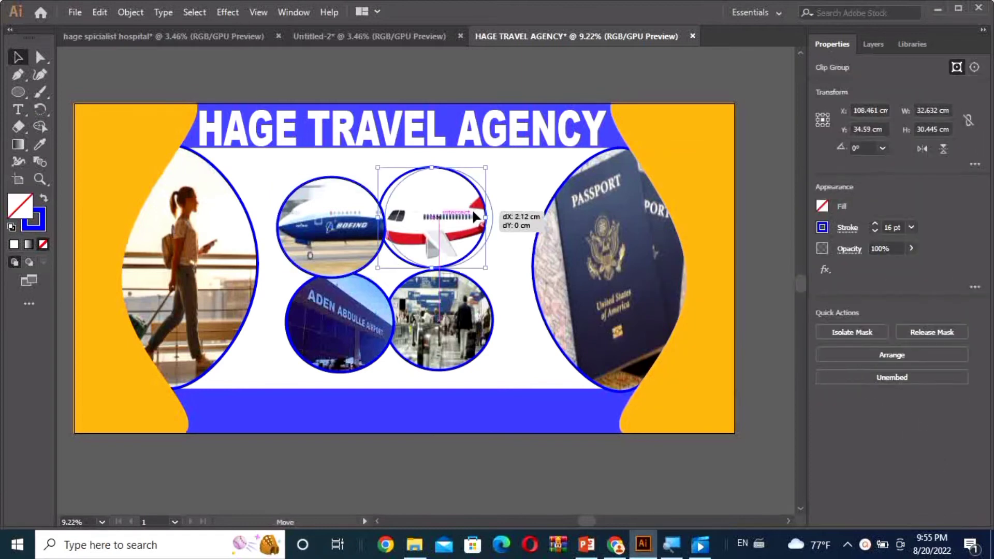
drag(463, 215, 466, 215)
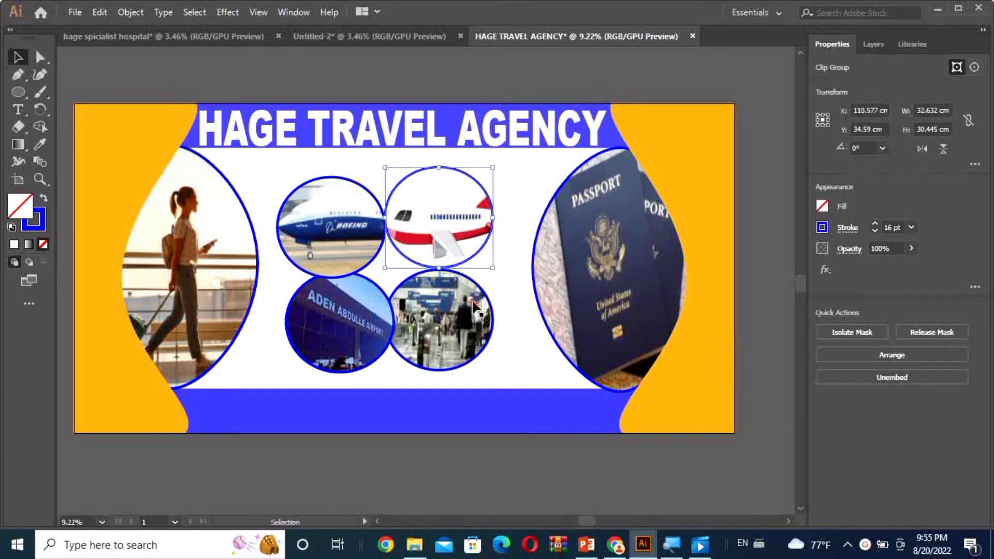
click(508, 291)
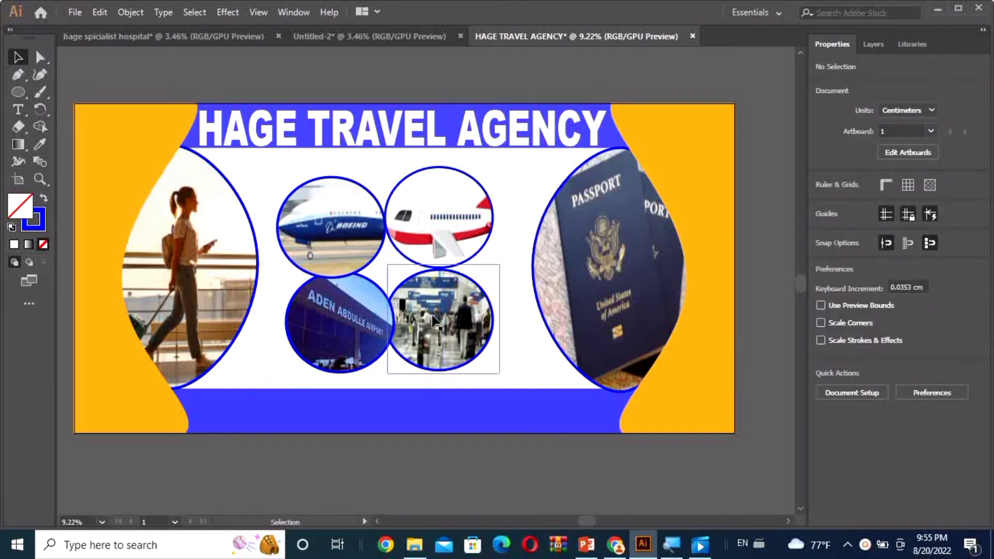
drag(455, 311, 462, 310)
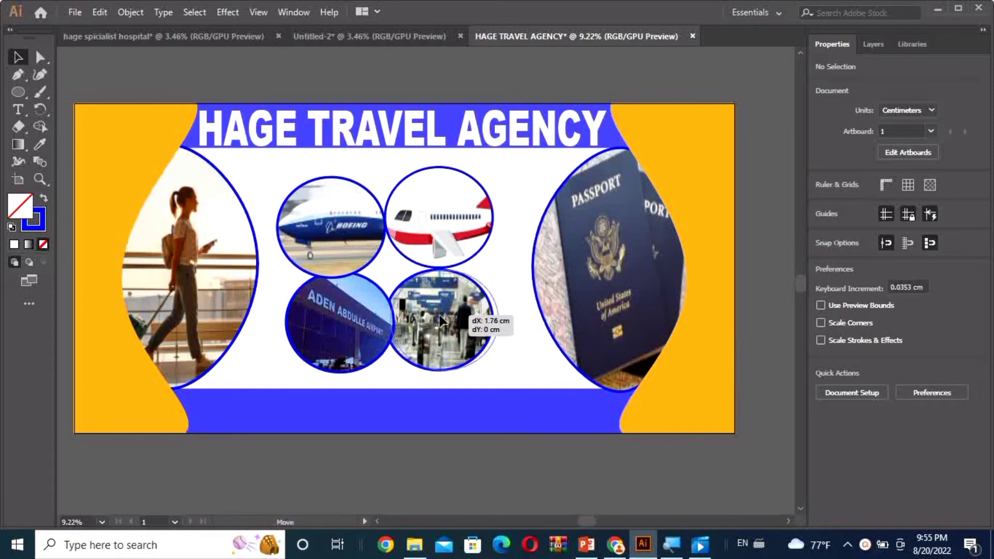
click(512, 167)
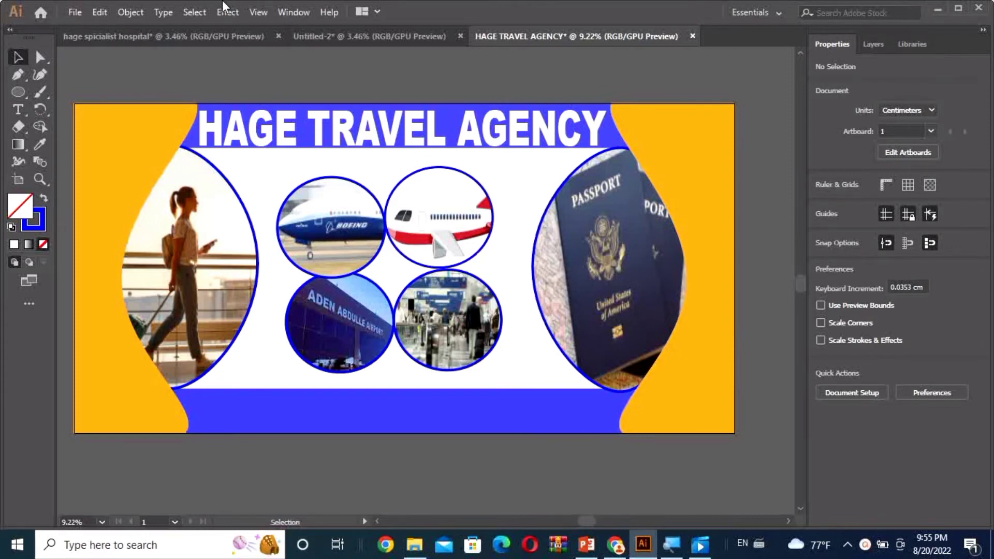
Fit the hospital banner in view and drag its contact bar toward the travel banner, dismissing the paste error
click(203, 39)
click(325, 268)
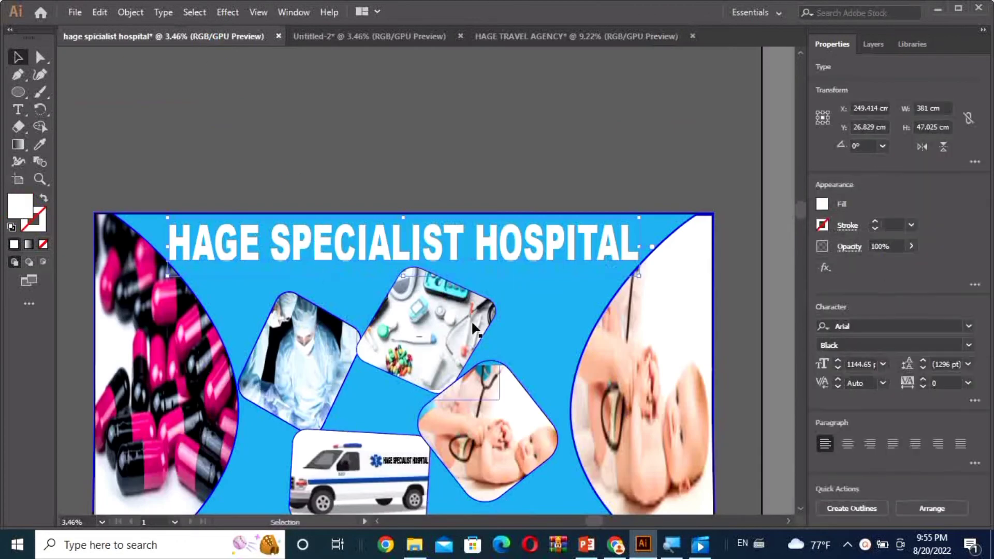
key(ctrl+0)
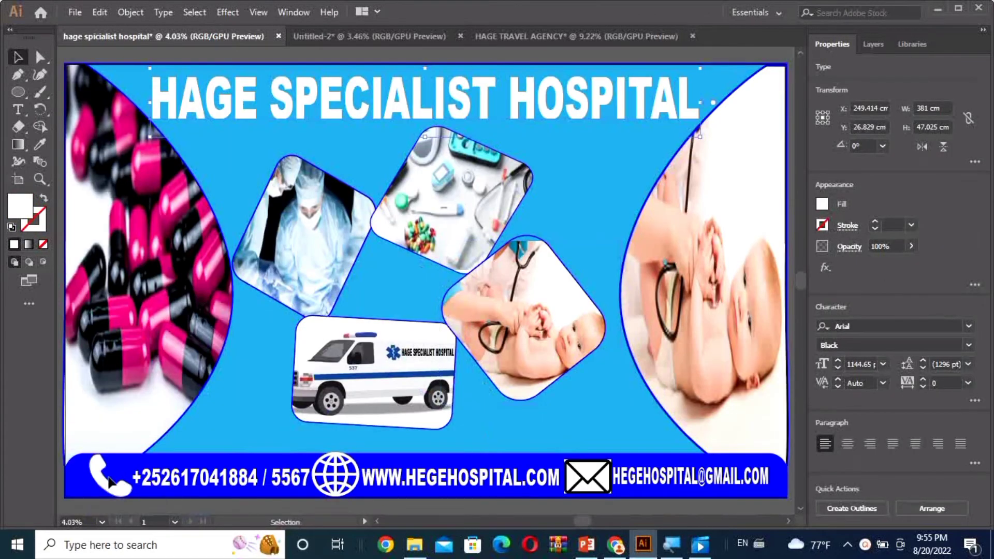
drag(689, 489, 577, 41)
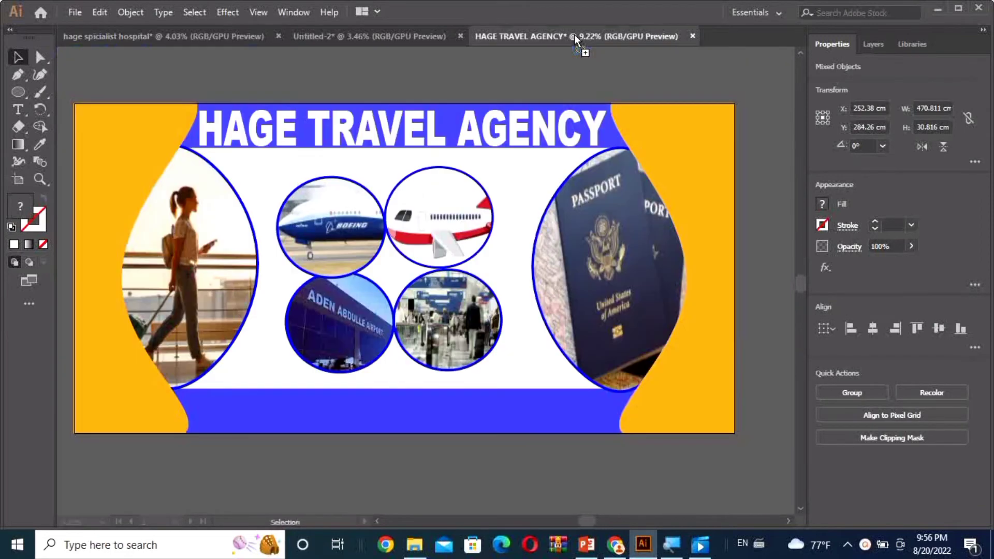
drag(576, 37, 449, 415)
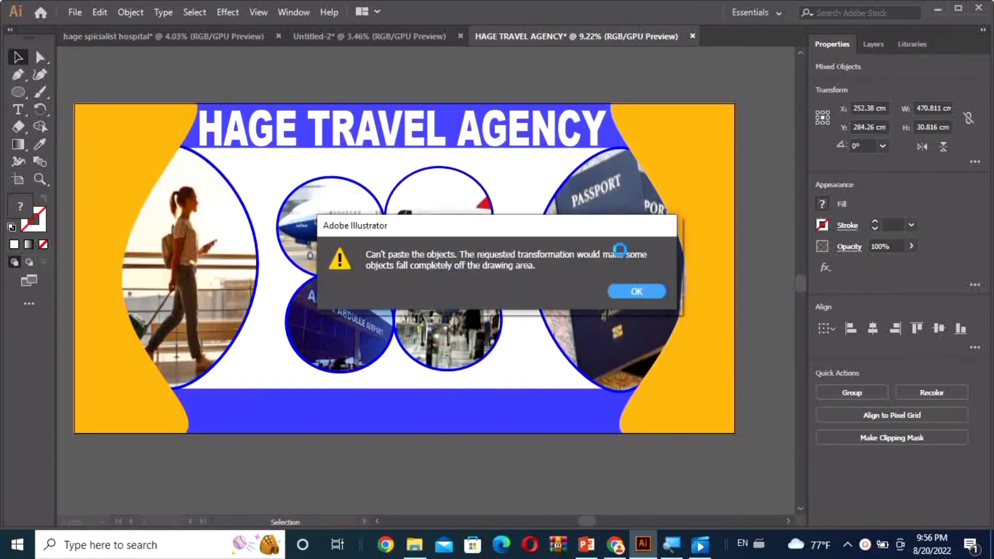
click(634, 287)
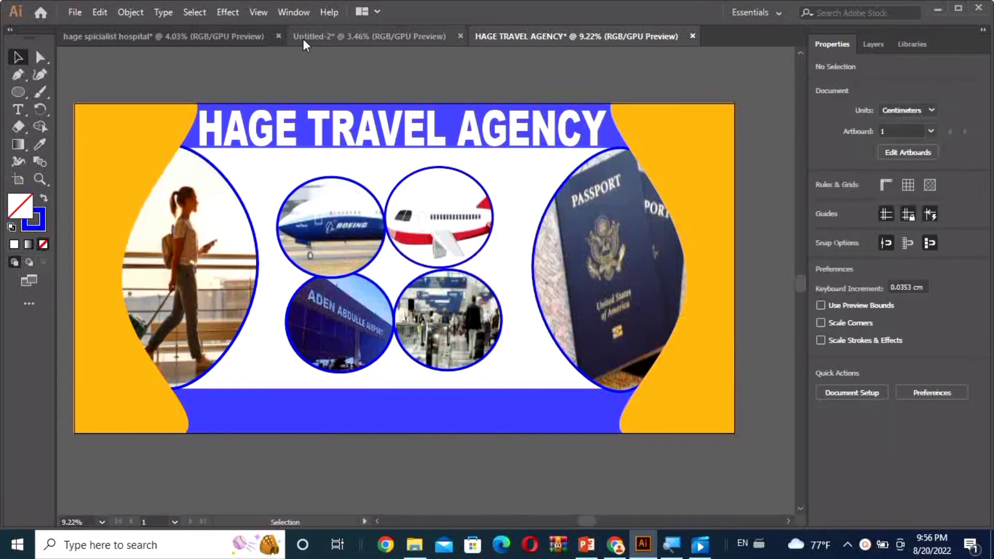
click(225, 39)
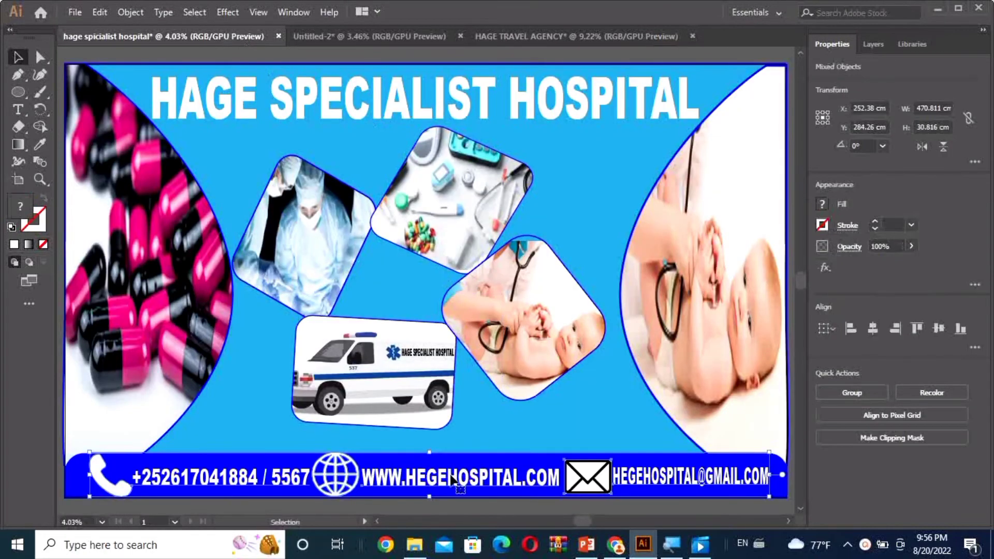
drag(452, 480, 566, 240)
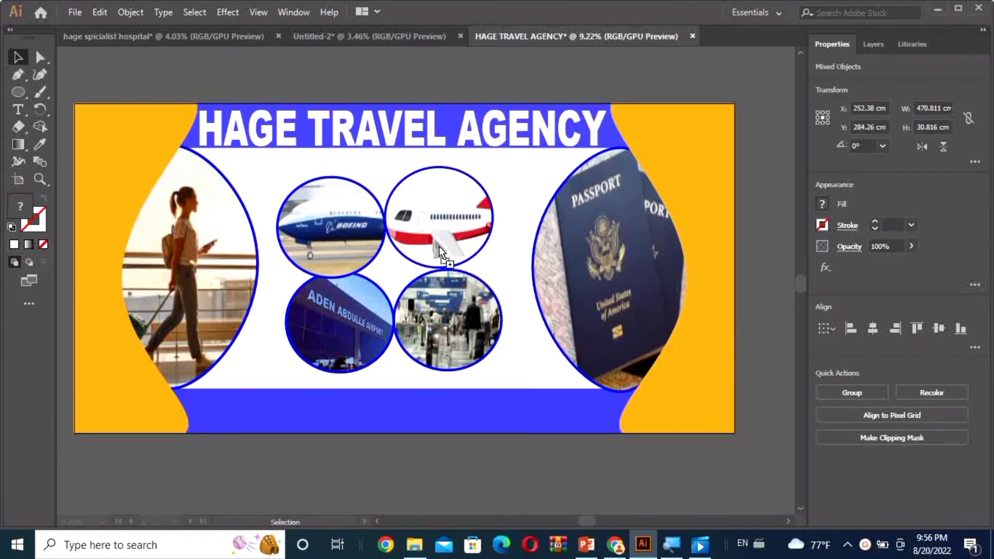
Bring the contact bar into the travel banner and scale it to fit the bottom blue band
drag(601, 35, 465, 249)
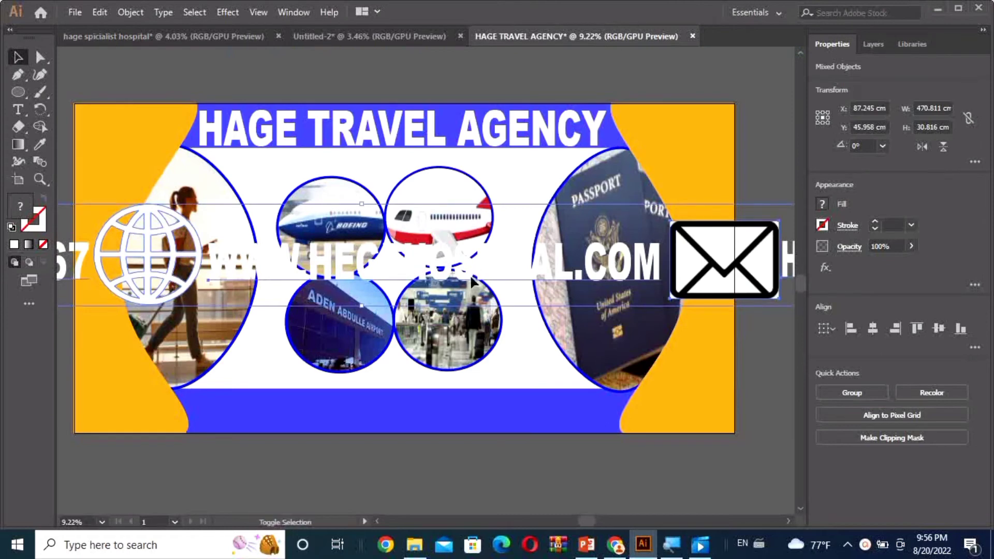
drag(366, 306, 328, 210)
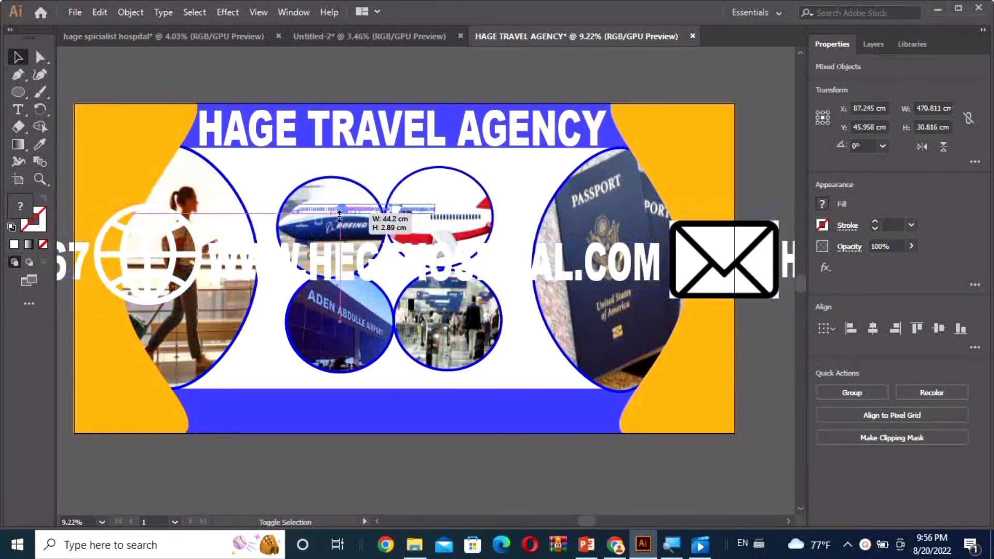
mouse_move(328, 209)
mouse_down()
mouse_move(350, 217)
mouse_move(355, 407)
mouse_up()
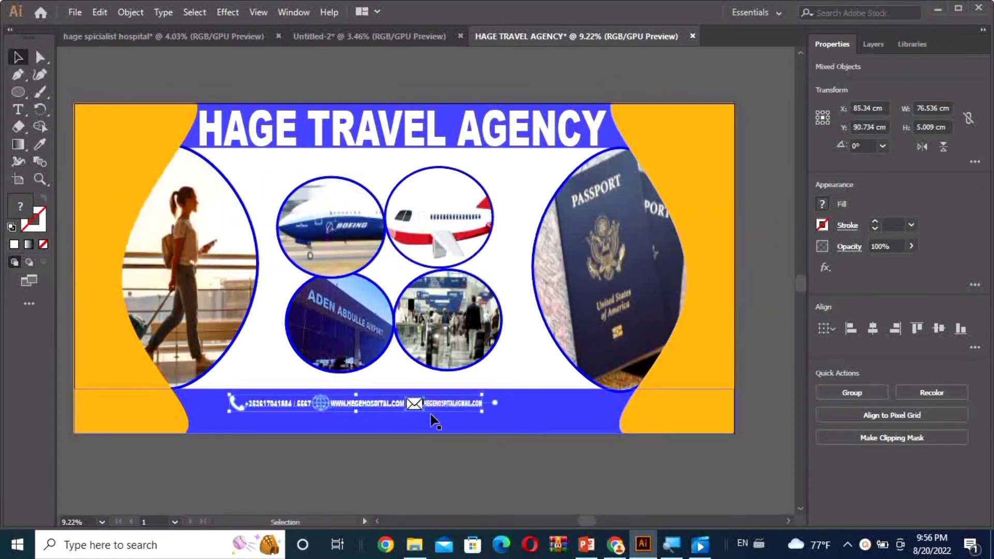
drag(478, 415, 607, 420)
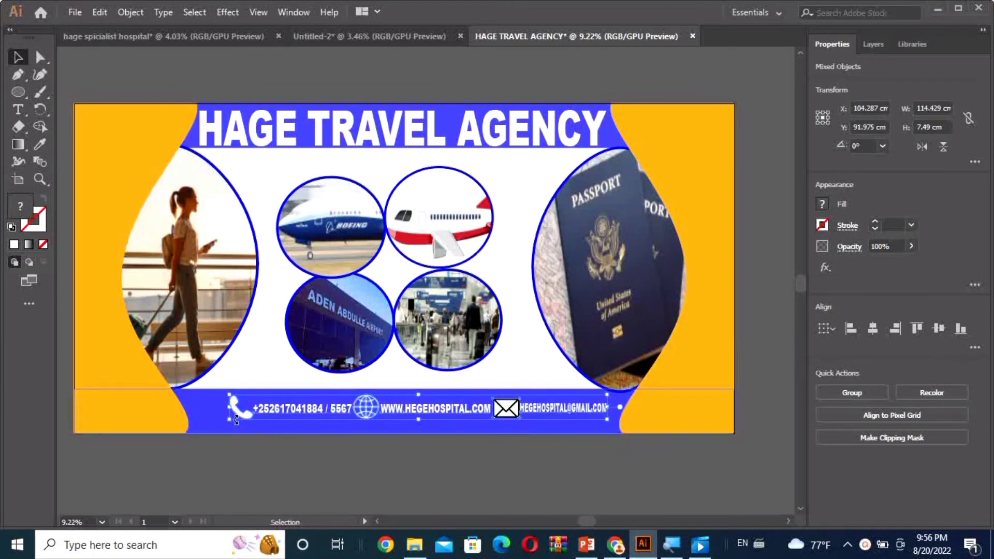
drag(231, 419, 197, 421)
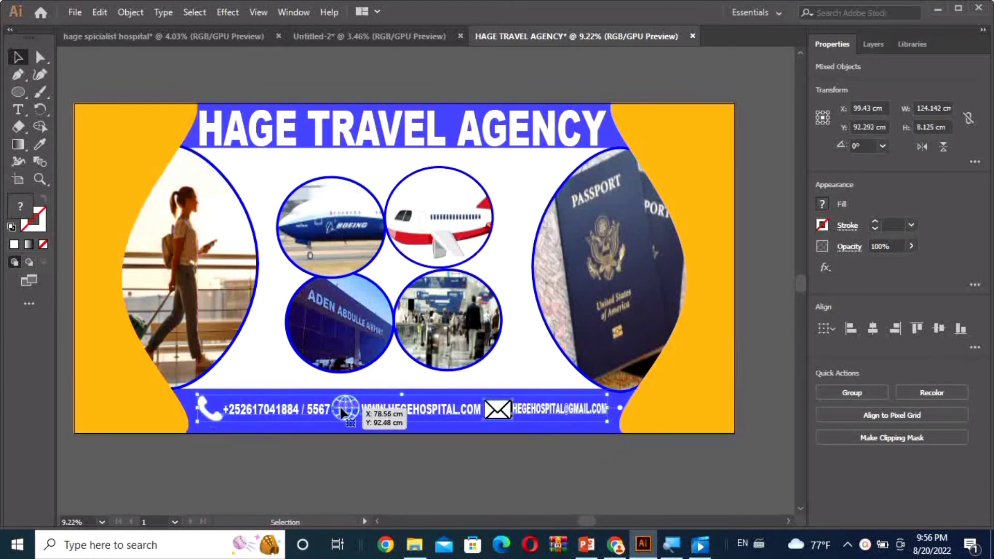
drag(401, 423, 402, 429)
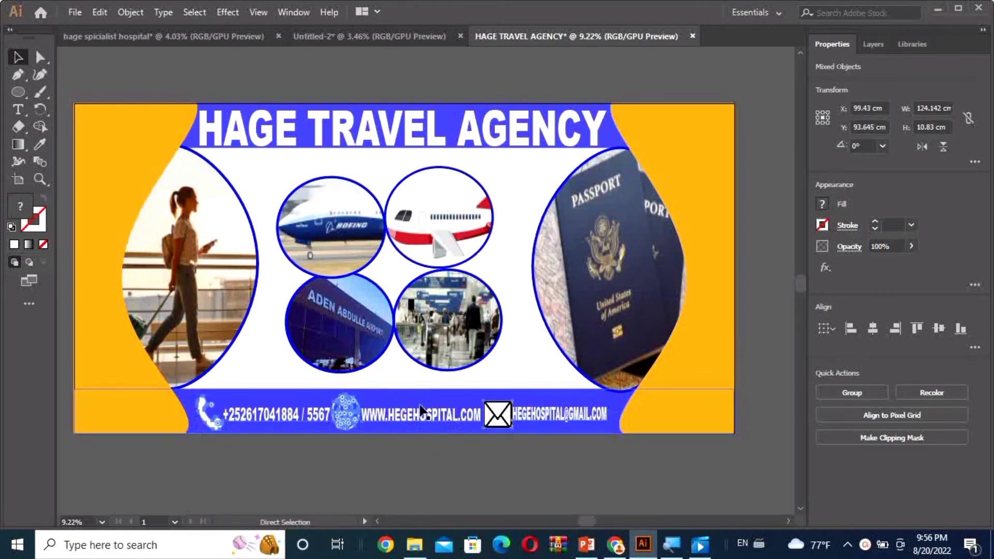
key(ctrl+z)
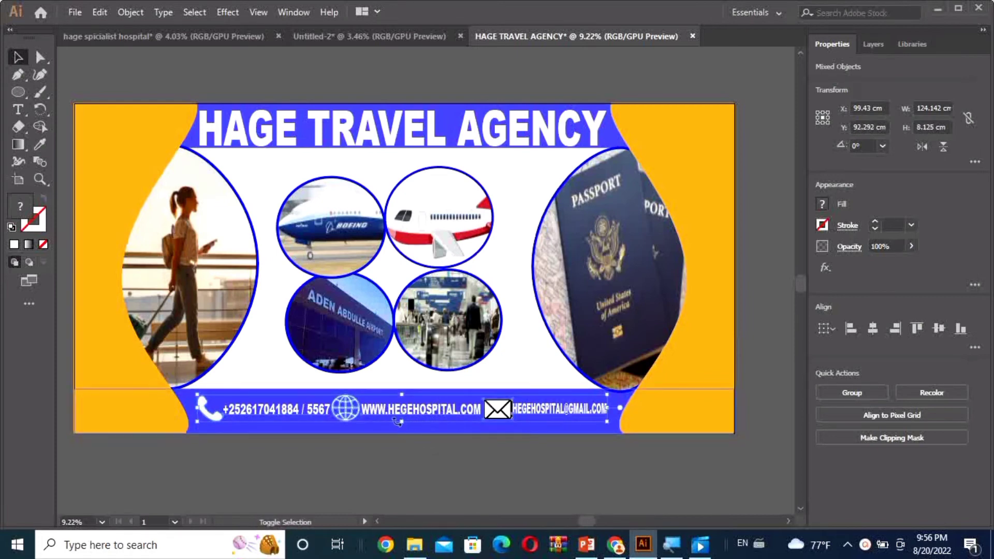
drag(397, 422, 395, 426)
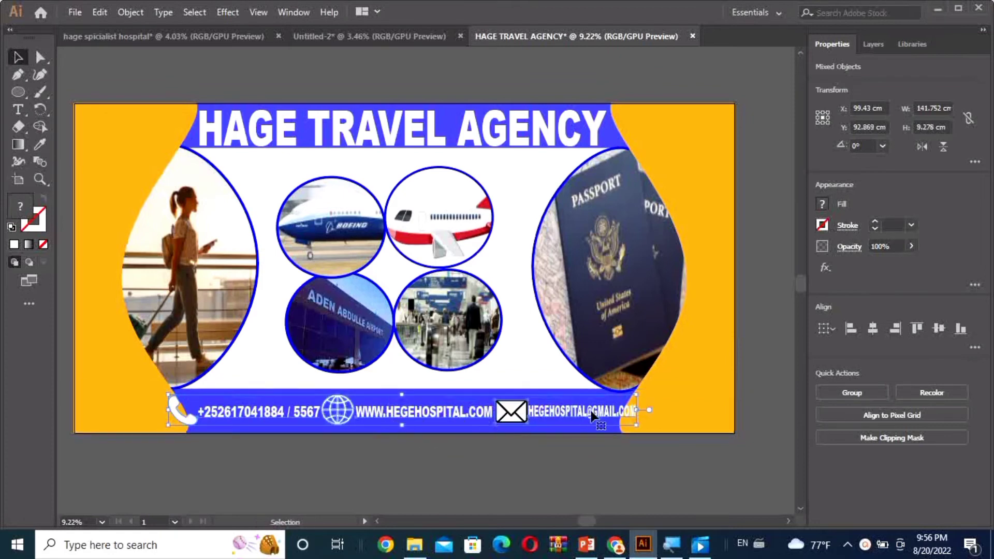
drag(638, 412, 629, 412)
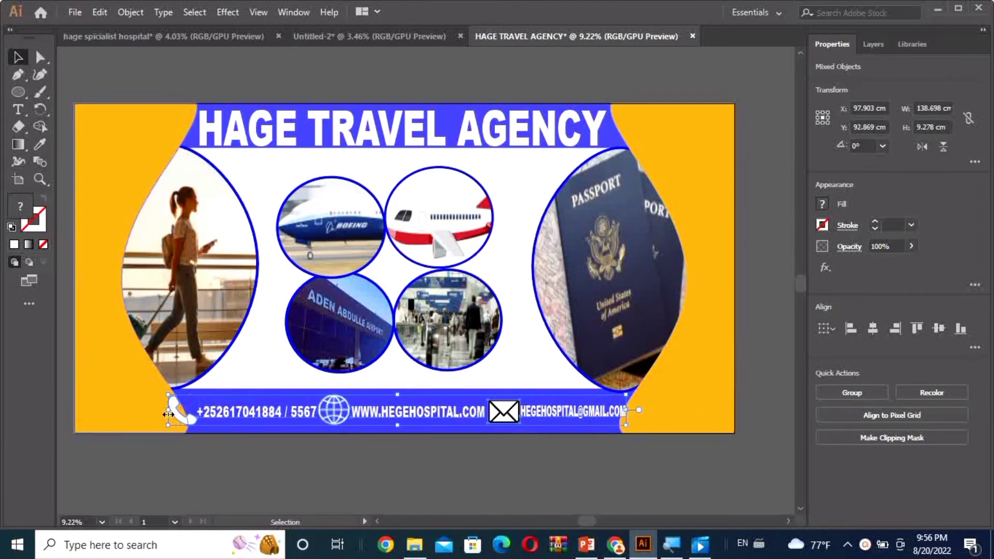
drag(168, 414, 181, 414)
Check the contact row's parts: email text, background rectangle, yellow side shape, phone and envelope icons
click(254, 449)
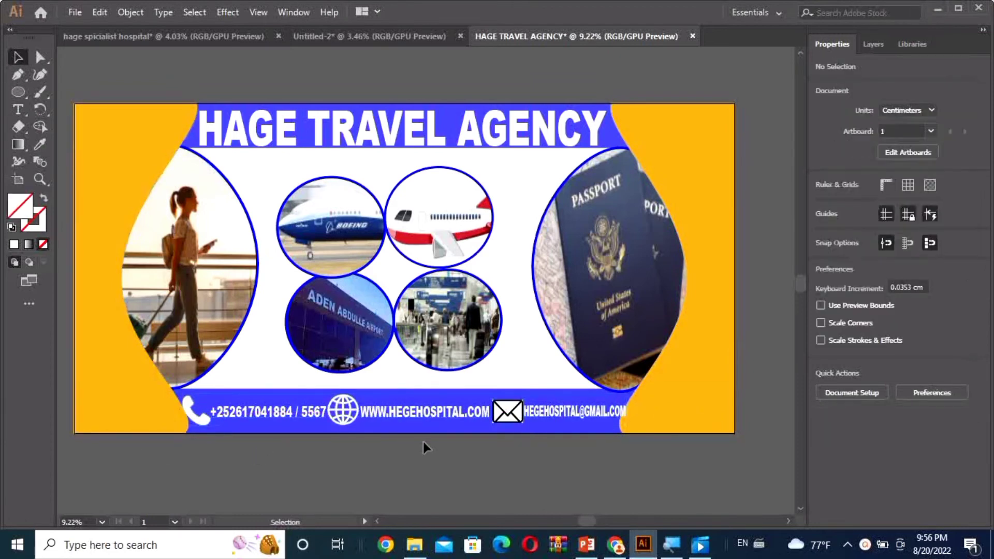
click(642, 429)
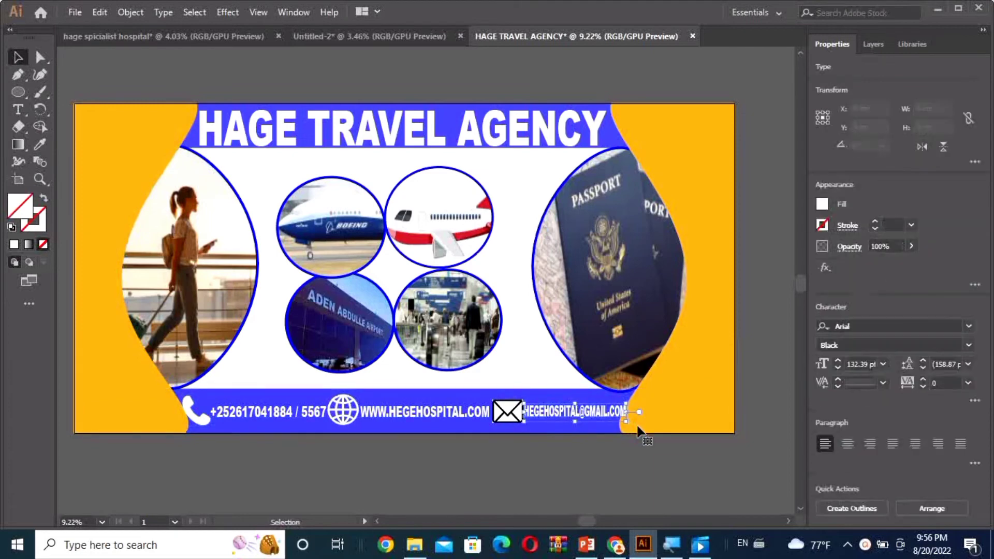
click(595, 460)
click(380, 429)
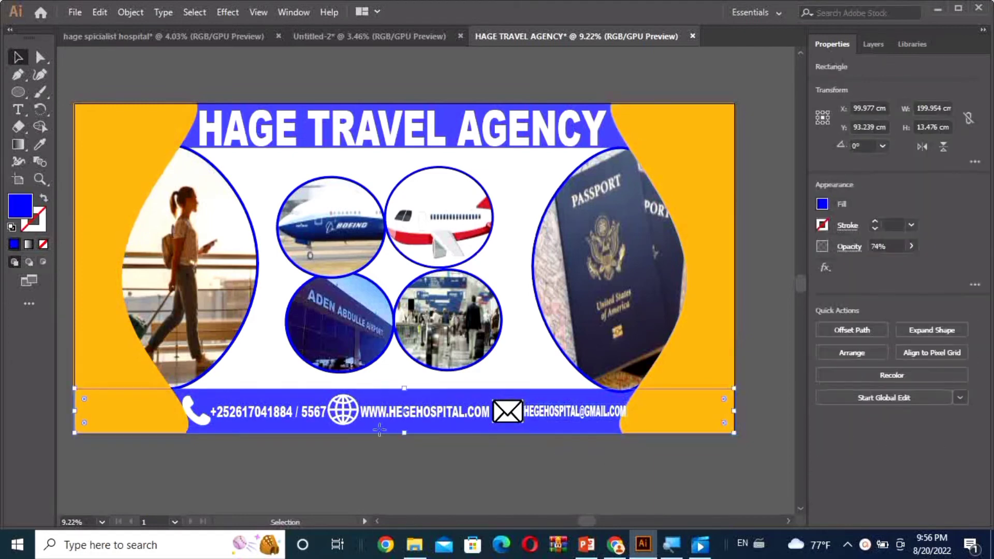
key(ctrl+shift+a)
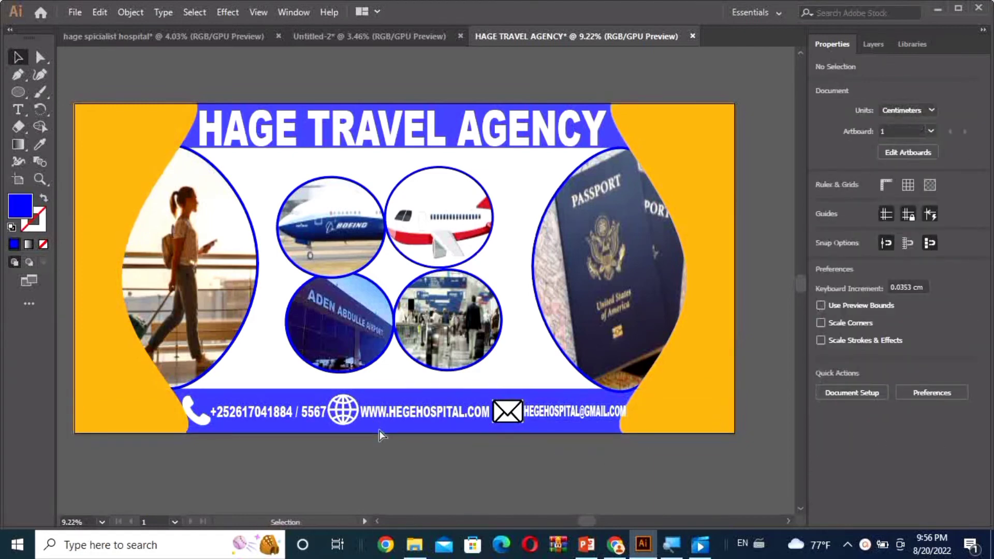
click(98, 417)
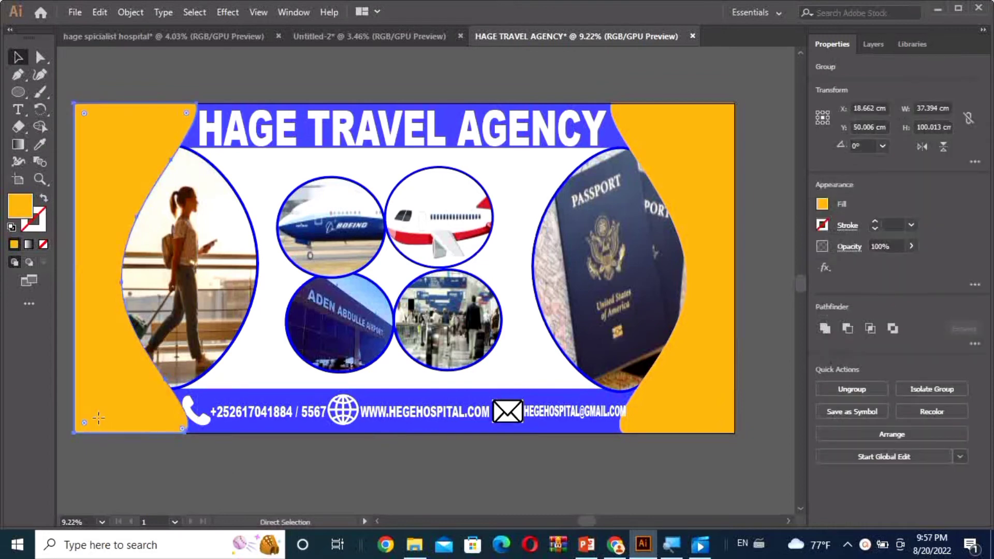
key(v)
click(220, 427)
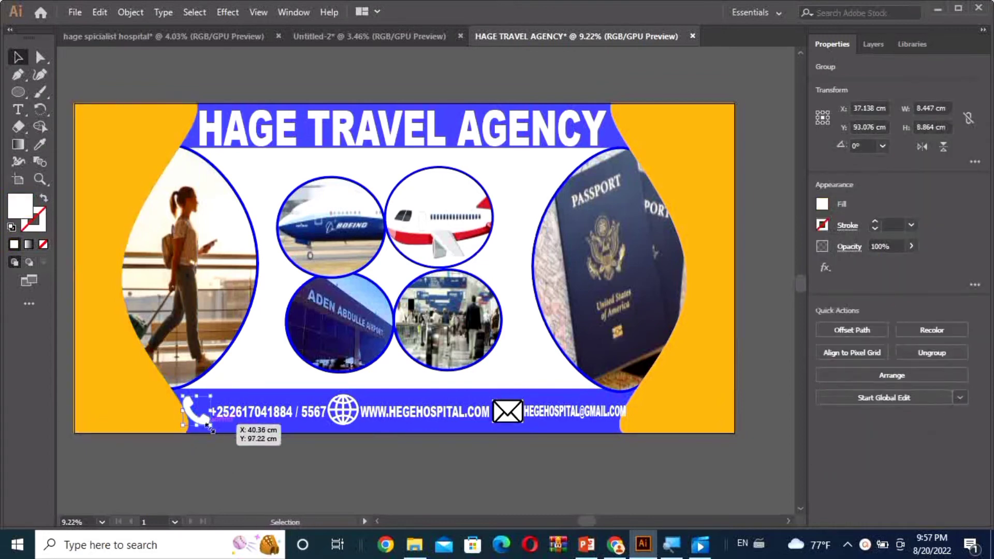
key(ctrl+shift+a)
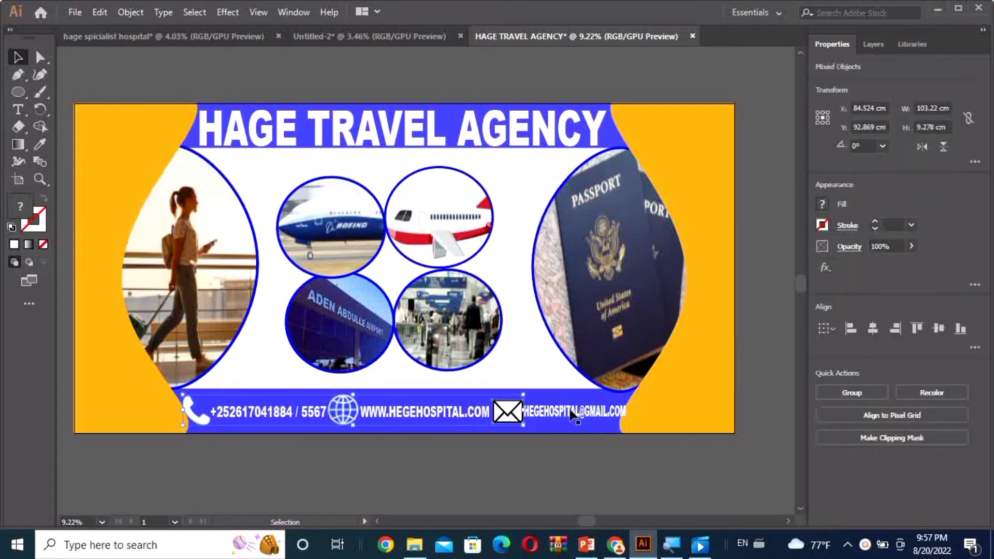
click(548, 414)
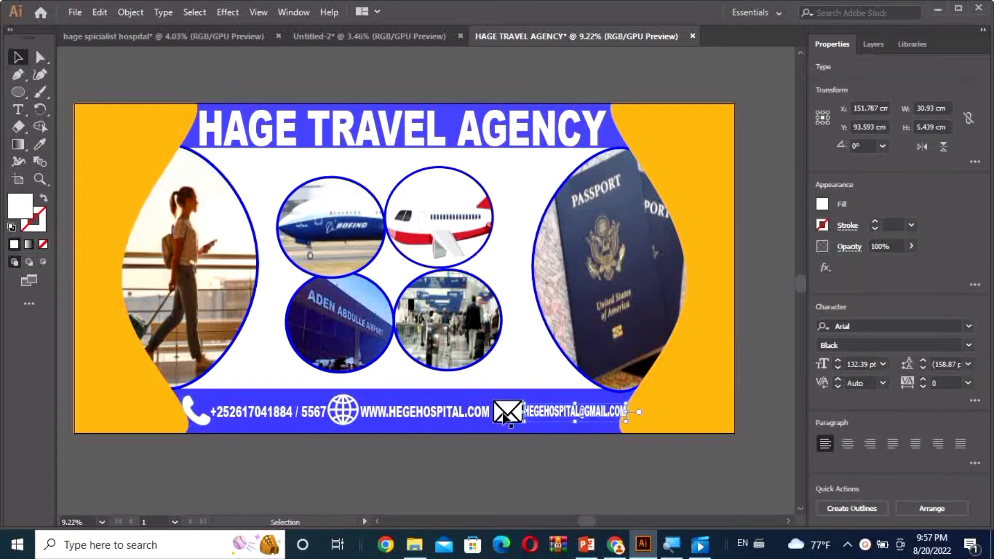
click(506, 417)
click(551, 472)
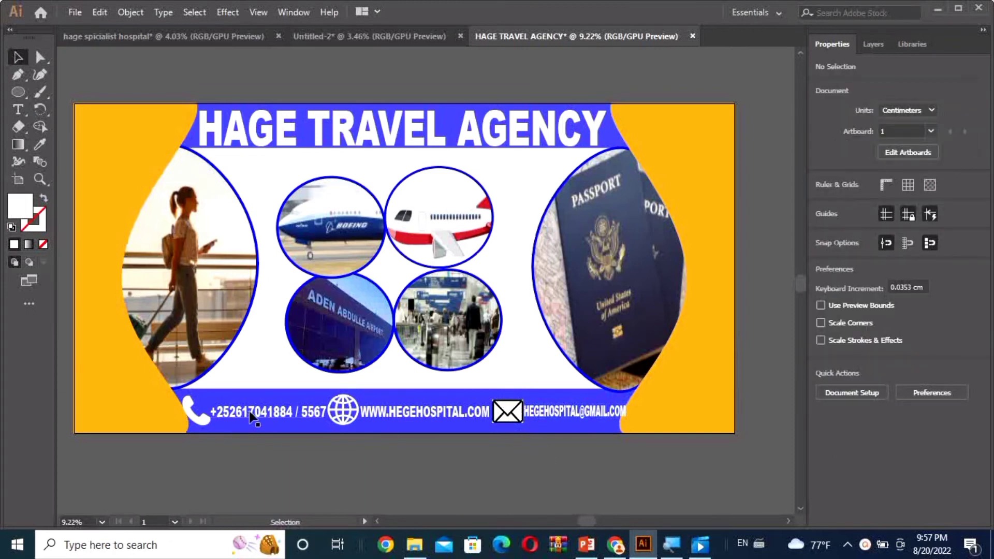
Test-move the phone icon, then reselect the contact row and the left yellow side shape
mouse_move(191, 403)
mouse_down()
mouse_move(248, 412)
mouse_move(187, 400)
mouse_up()
key(ctrl+shift+a)
mouse_move(579, 437)
mouse_down()
mouse_move(590, 422)
mouse_move(617, 425)
mouse_up()
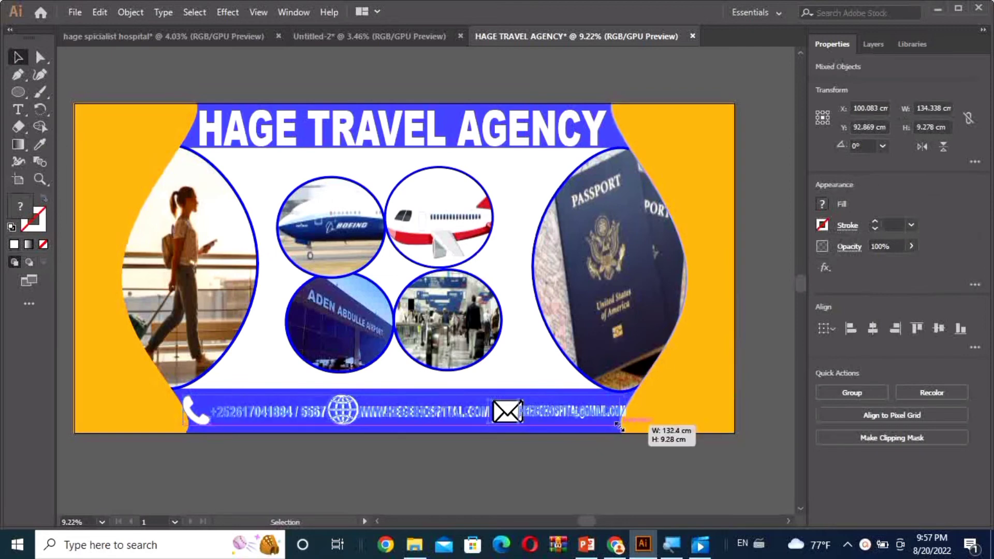
click(488, 465)
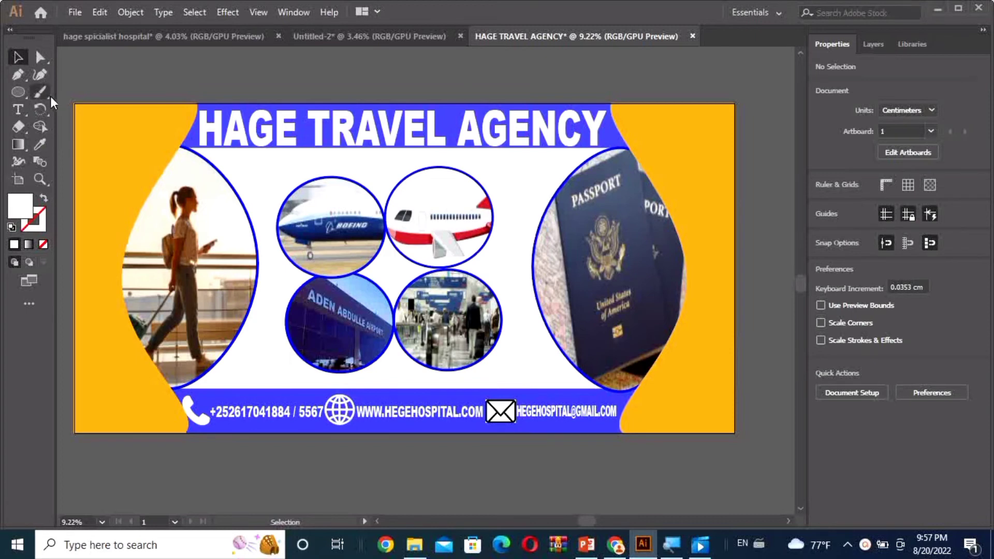
click(78, 113)
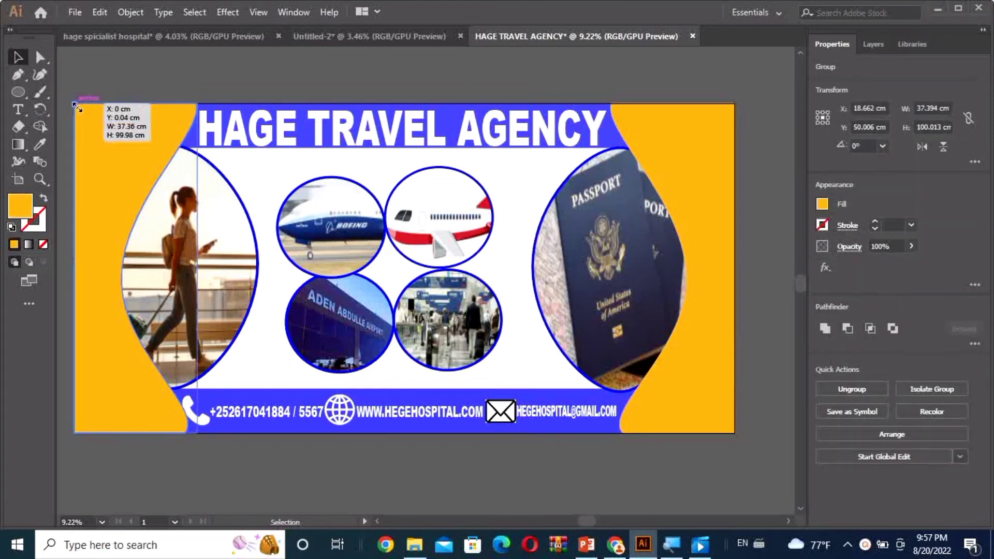
click(68, 98)
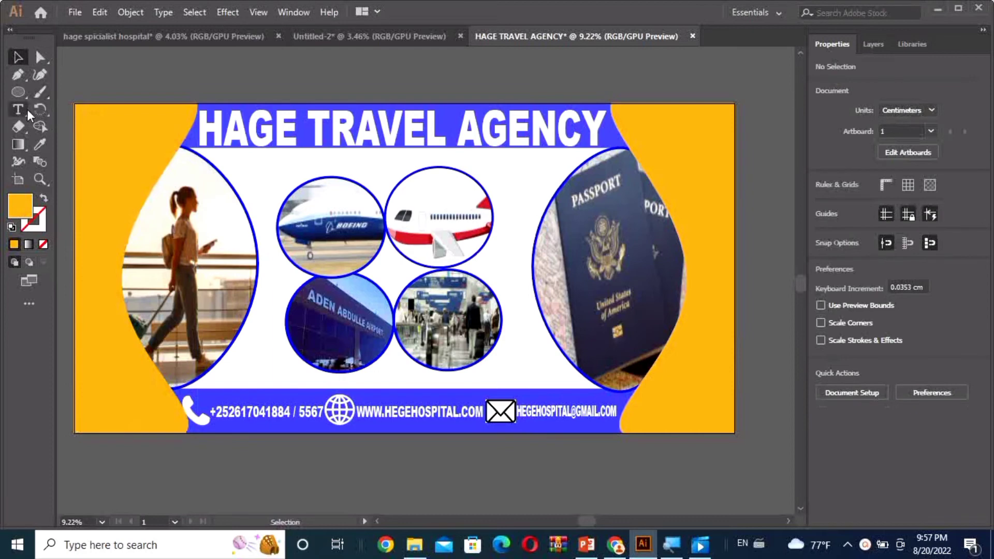
click(18, 110)
click(18, 57)
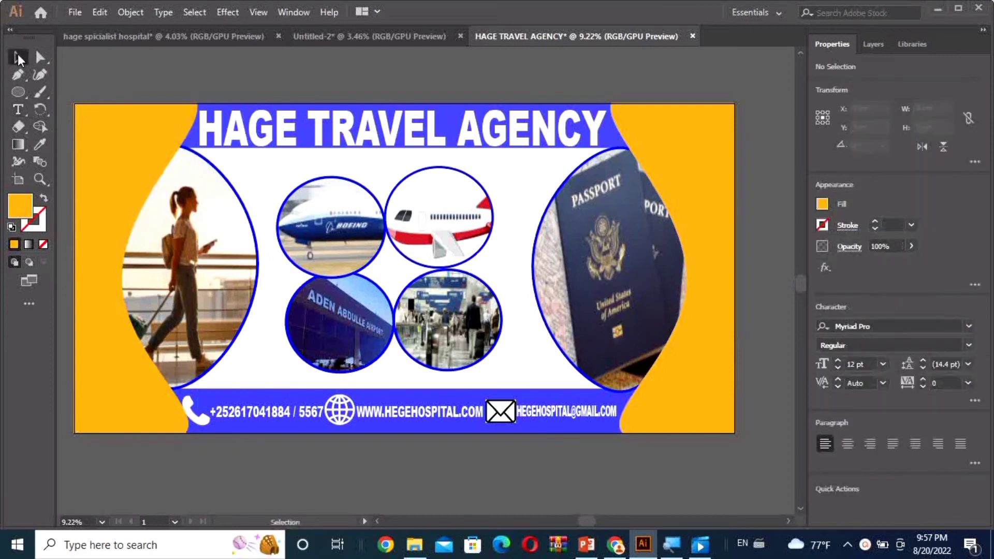
Copy the phone-number text to the top-left corner and retype it as TRAVEL
click(266, 414)
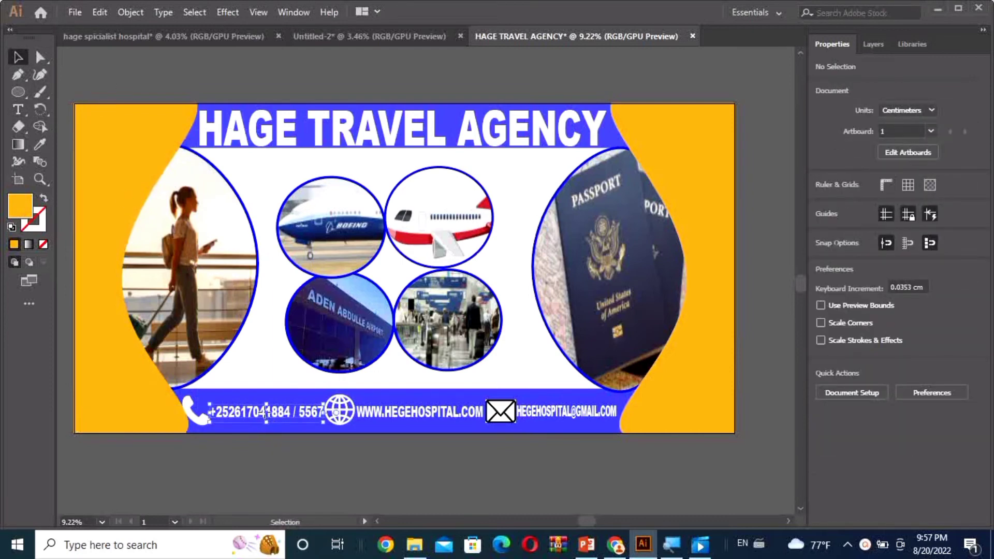
drag(266, 414, 139, 142)
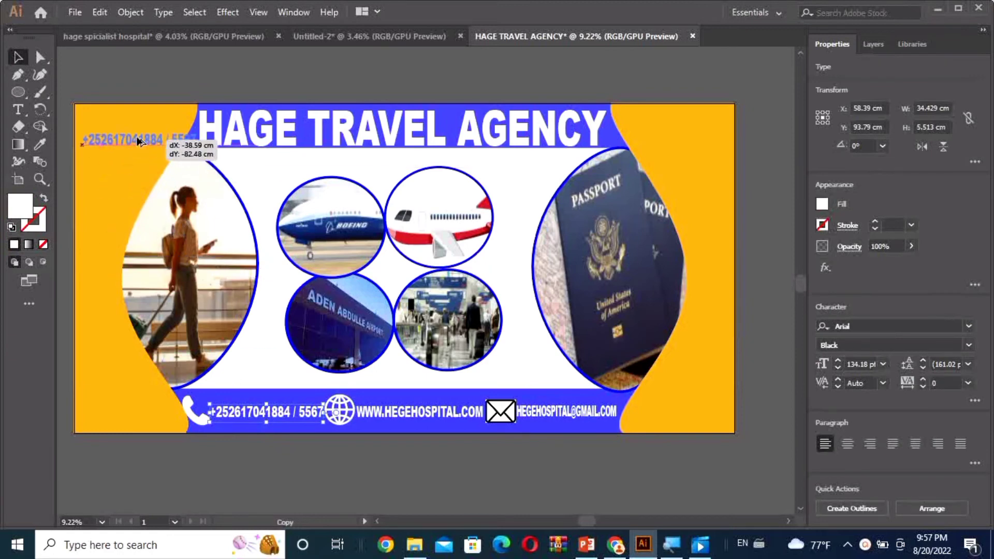
triple_click(139, 141)
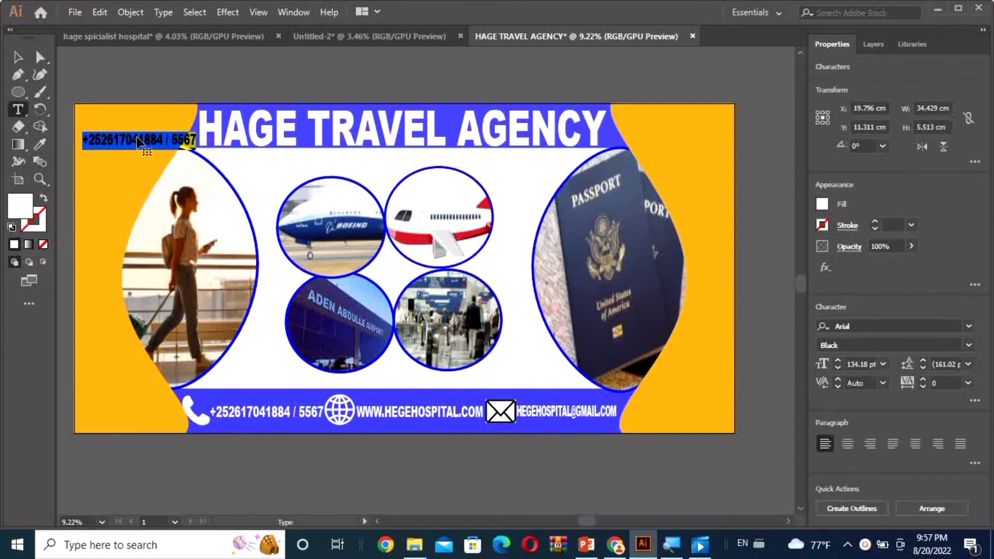
text(TRE)
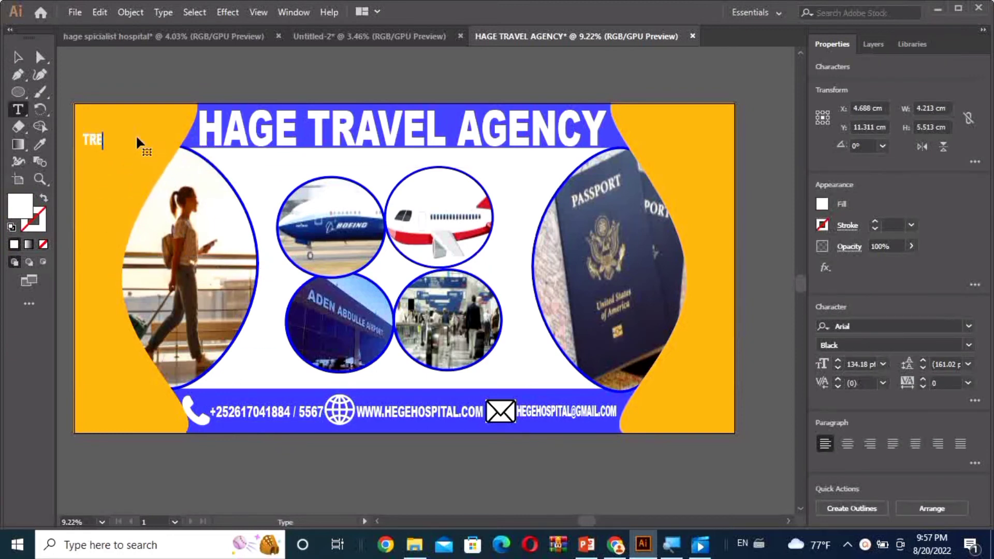
key(BackSpace)
text(AVEL)
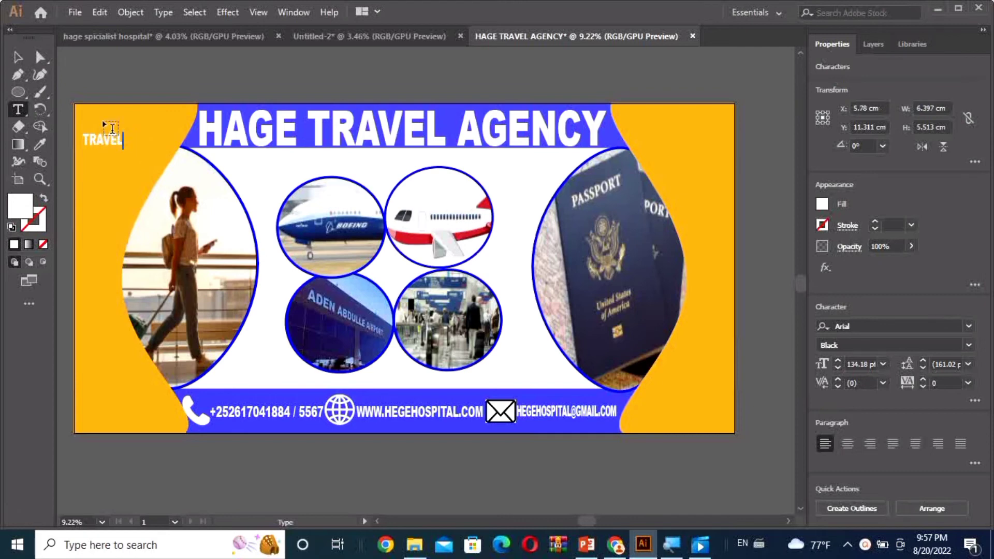
key(Escape)
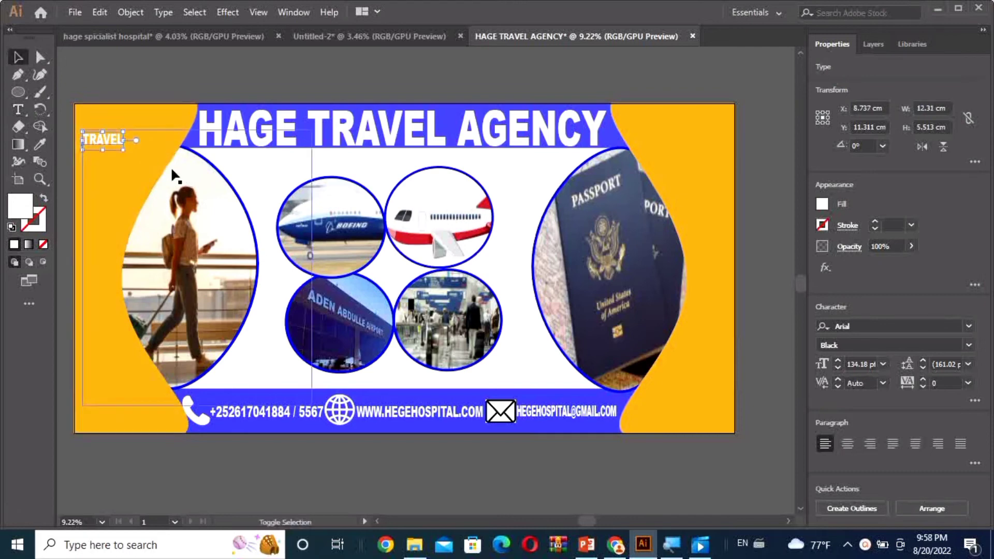
Enlarge TRAVEL, fill it blue, and place a copy lower on the left
mouse_move(124, 149)
mouse_down()
mouse_move(166, 177)
mouse_move(139, 151)
mouse_up()
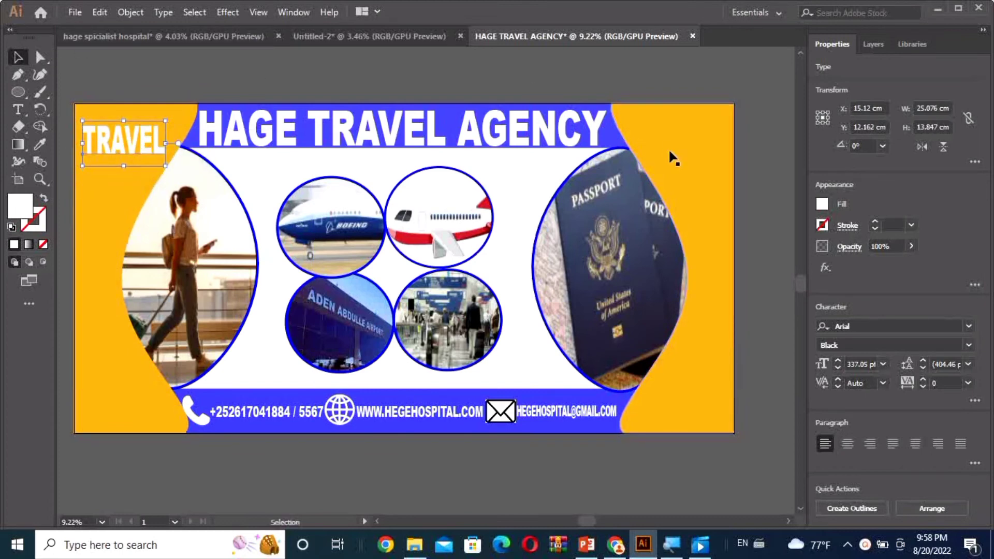
click(822, 203)
click(745, 256)
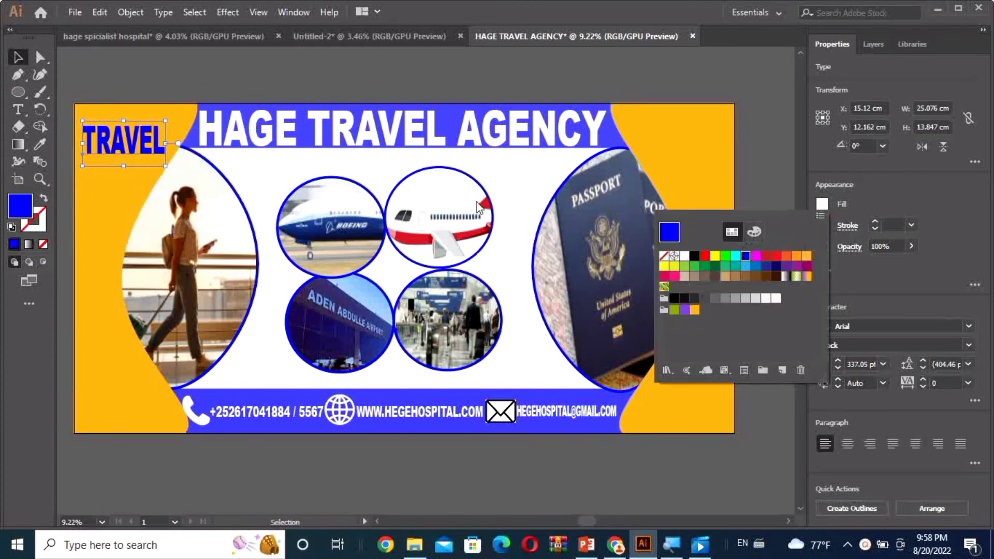
click(150, 143)
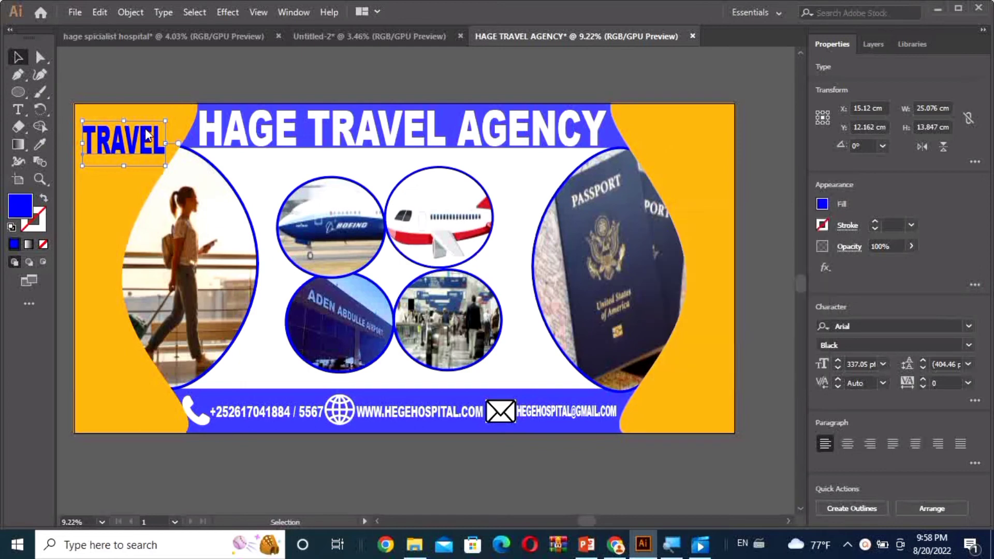
mouse_move(143, 142)
mouse_down()
mouse_move(142, 132)
mouse_move(140, 273)
mouse_up()
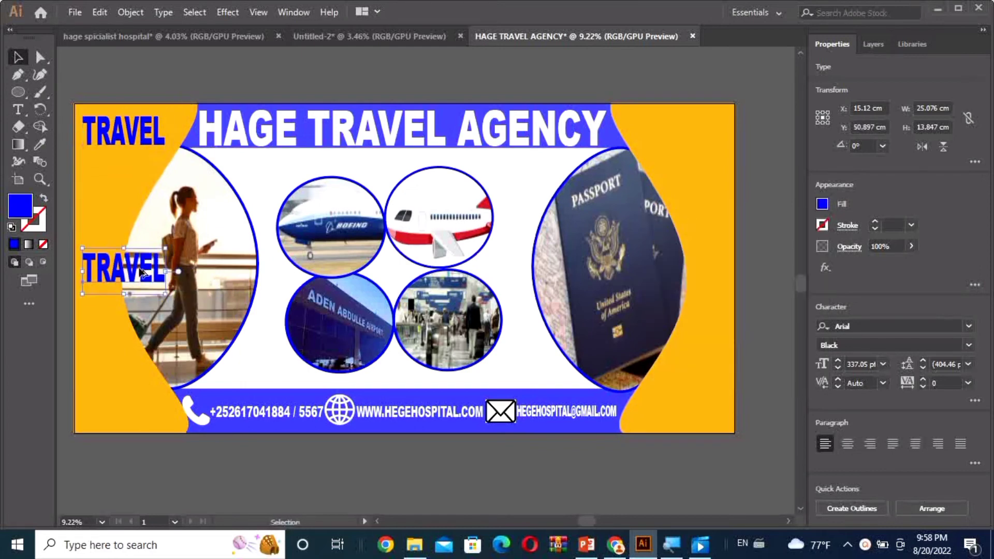
Retype the lower copy as TO, then duplicate it near the bottom left as WORLD
double_click(141, 272)
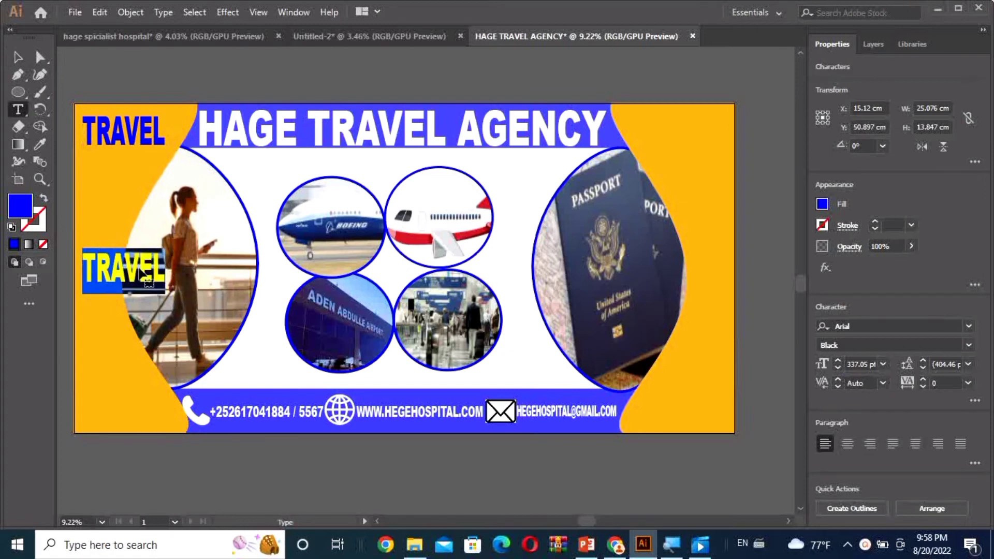
text(TO)
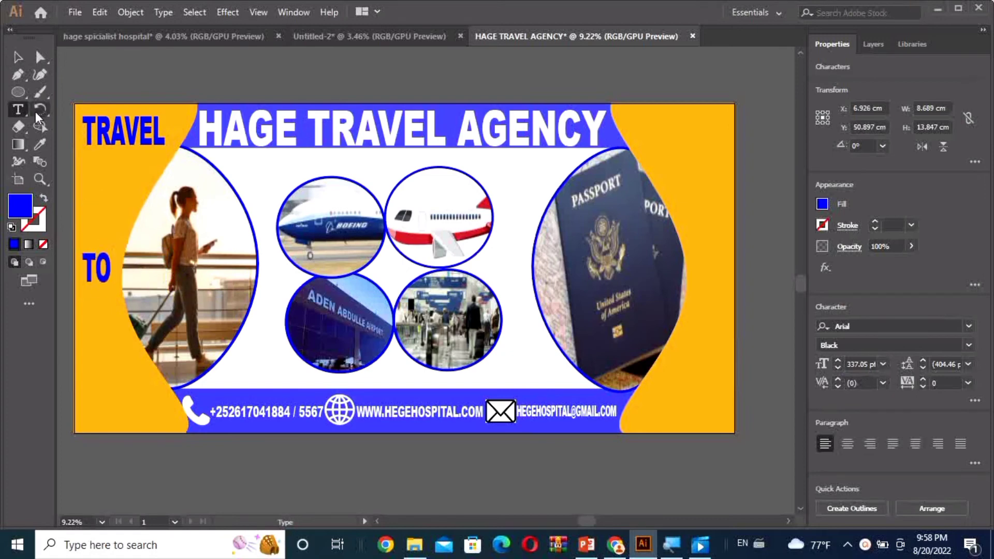
key(Escape)
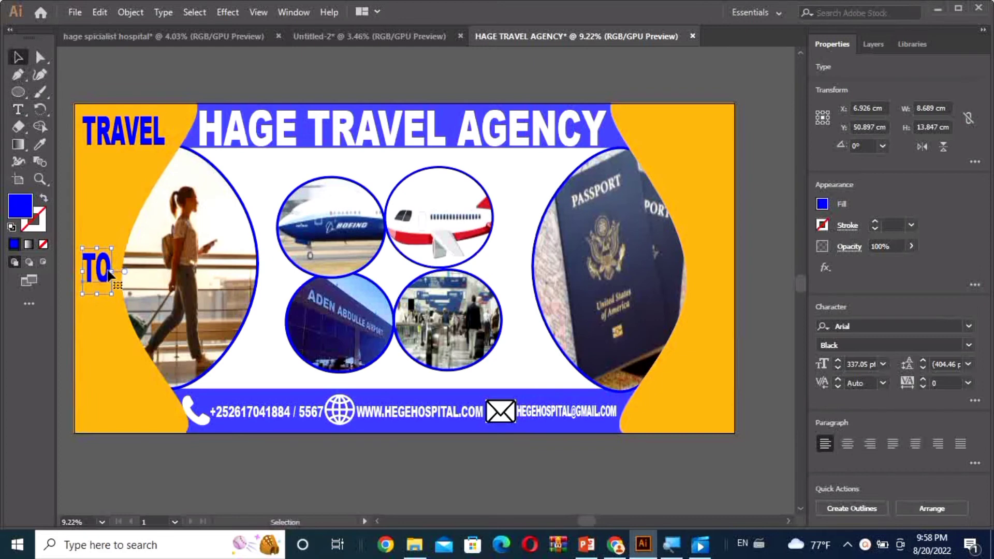
drag(107, 279, 114, 402)
double_click(112, 401)
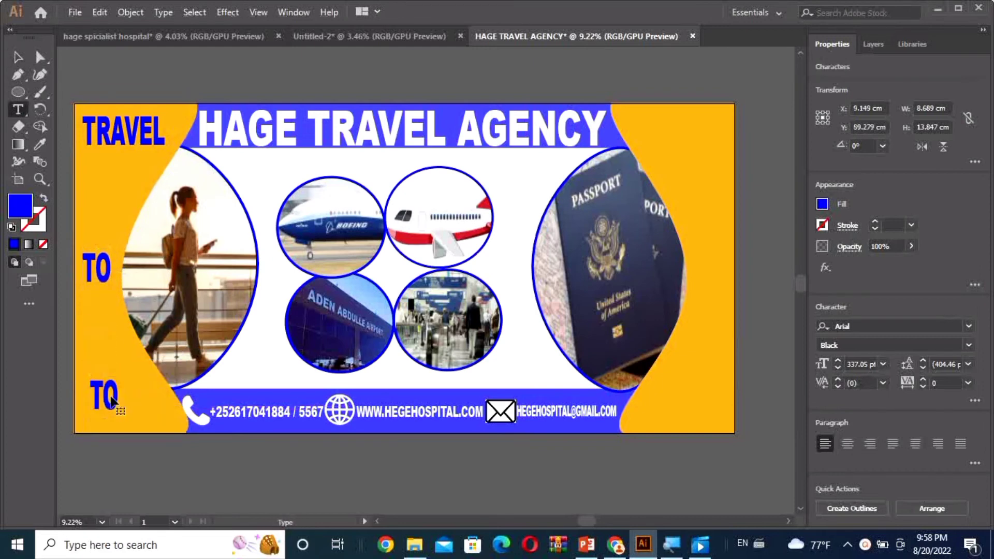
text(WORLD)
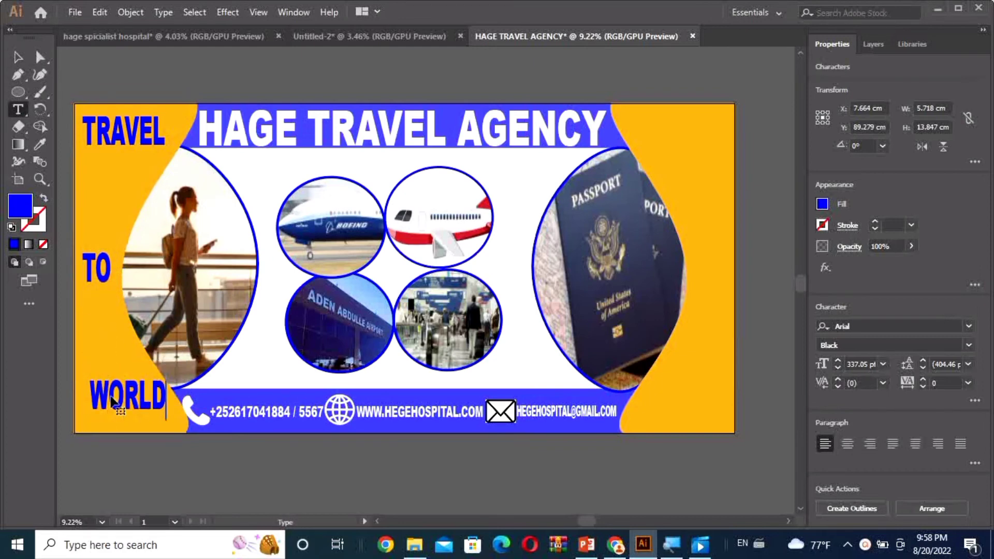
key(Escape)
key(Return)
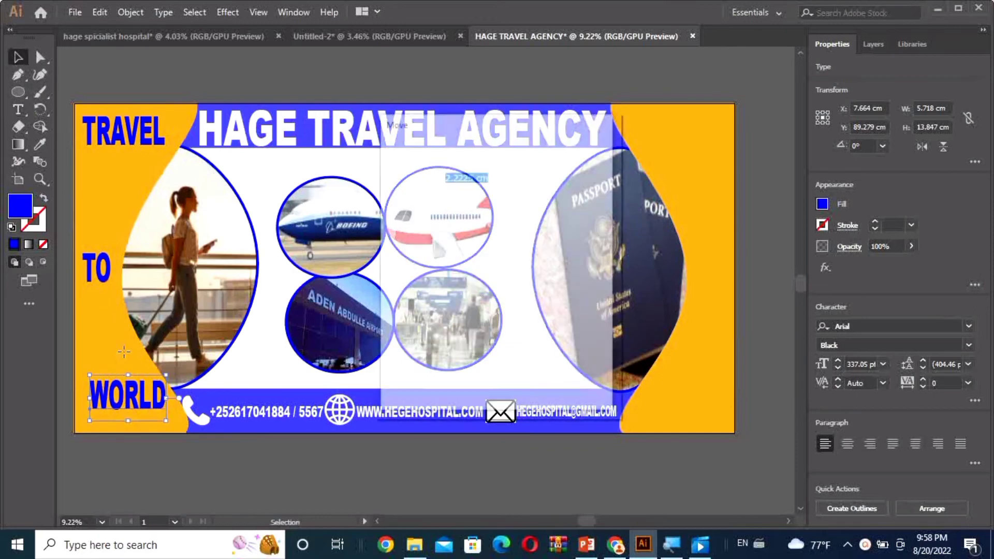
click(550, 394)
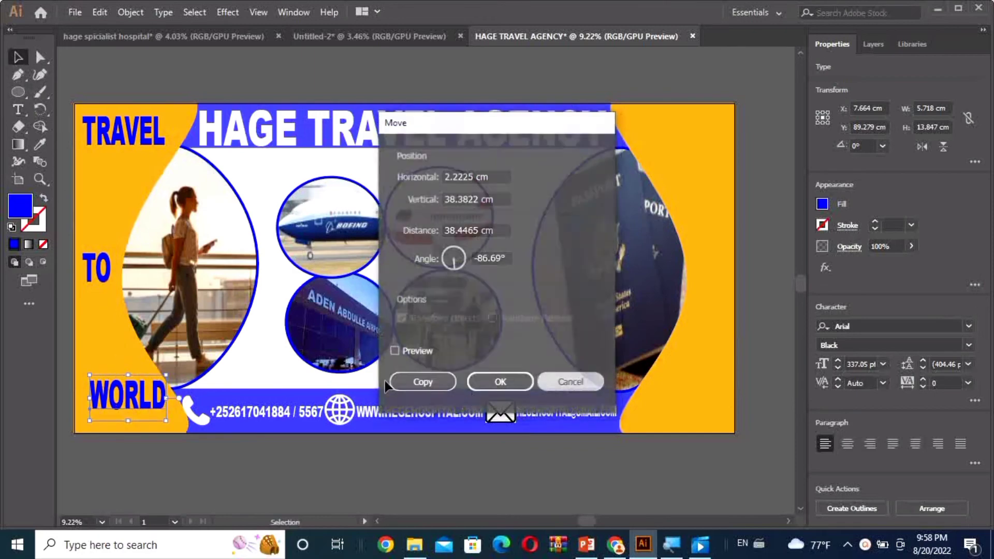
drag(154, 406, 144, 415)
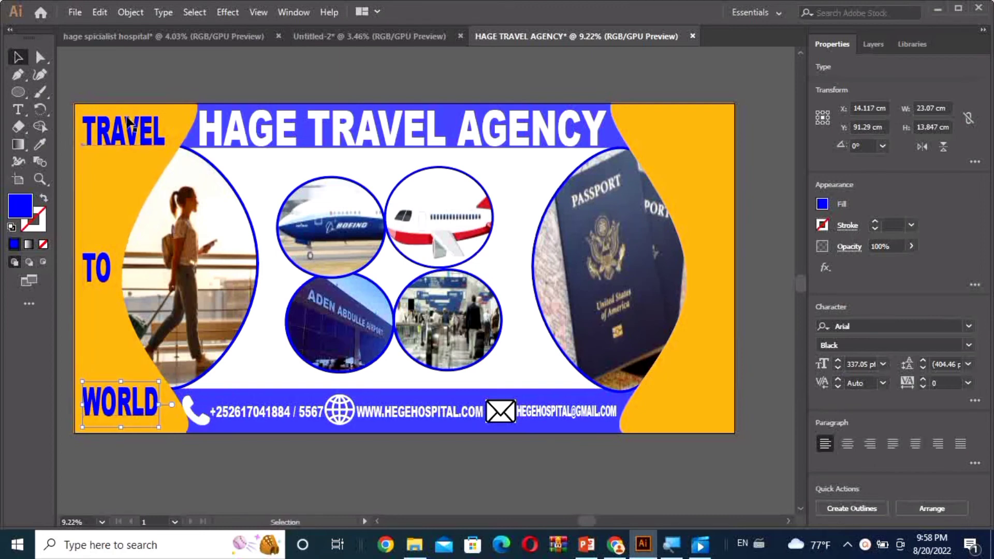
Select TRAVEL, TO and WORLD together, attempt a rightward copy, and undo the stray copy
click(128, 119)
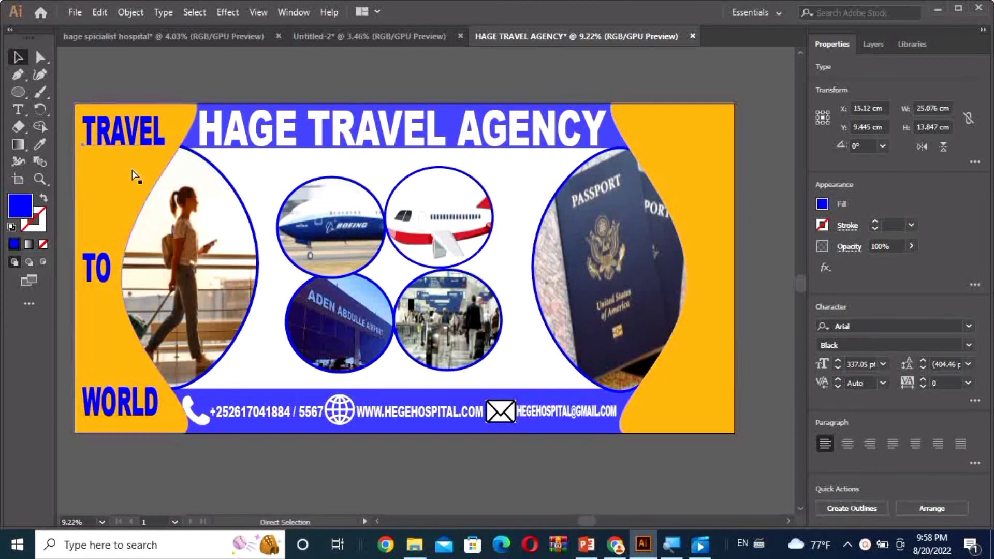
shift+click(92, 279)
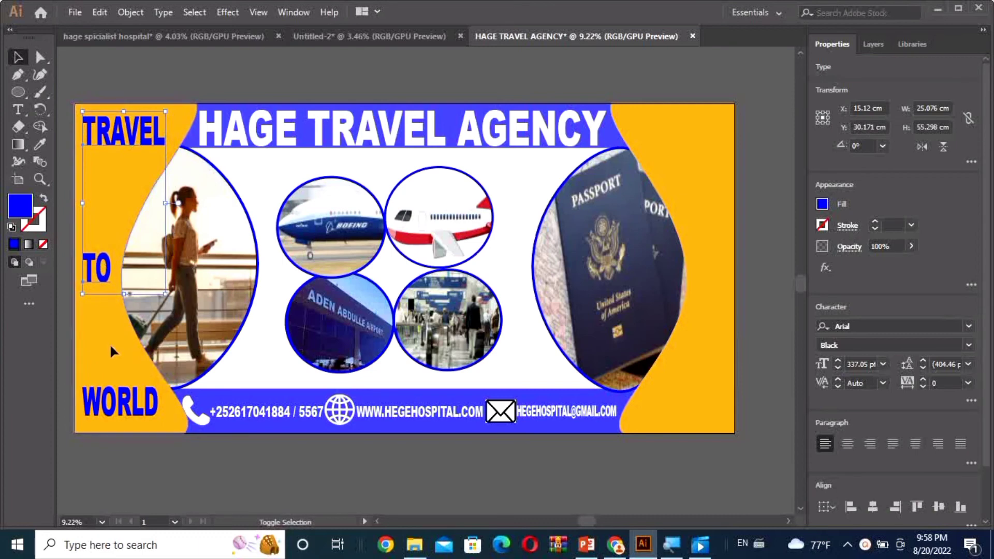
shift+click(124, 401)
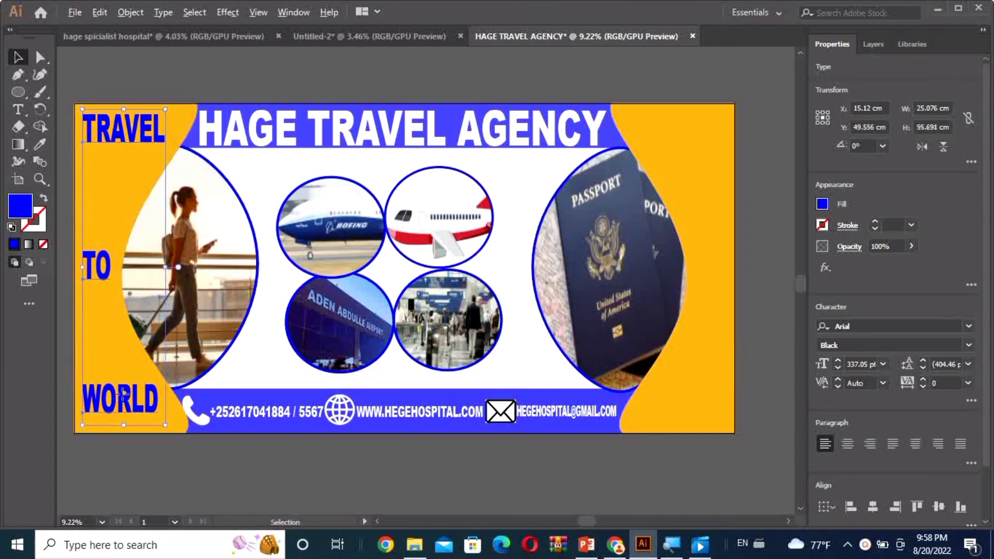
mouse_move(122, 393)
mouse_down()
mouse_move(358, 411)
mouse_move(107, 394)
mouse_up()
key(super+space)
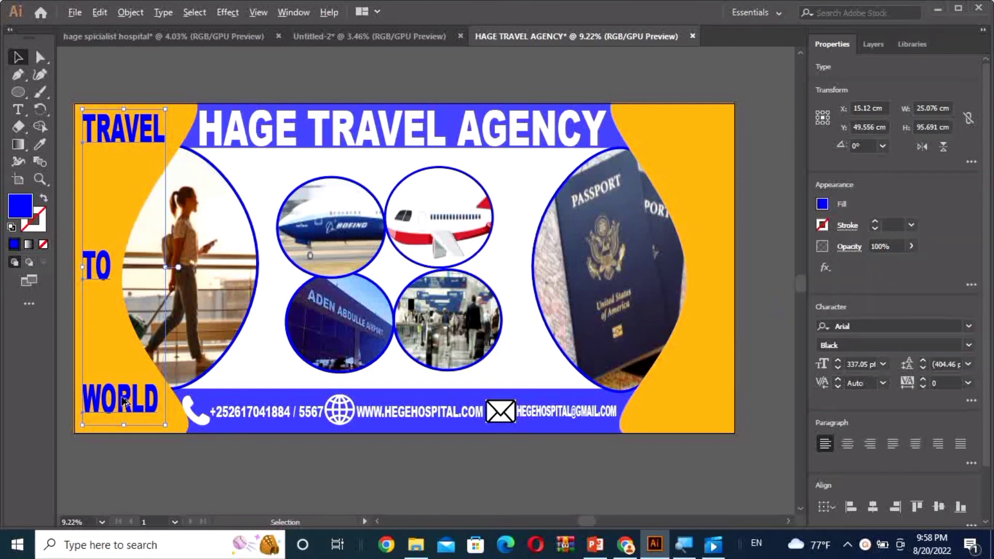
drag(123, 402, 686, 409)
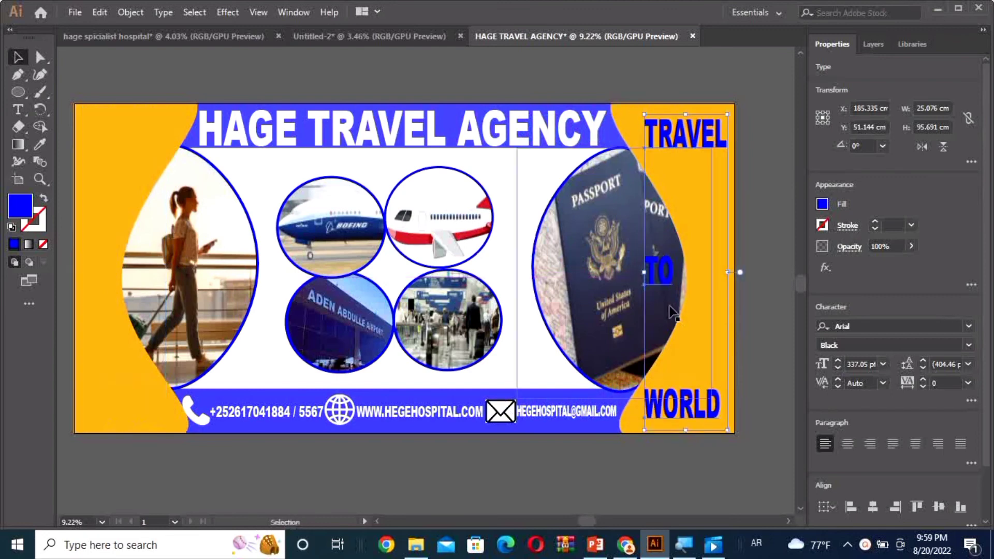
click(764, 307)
key(ctrl+z)
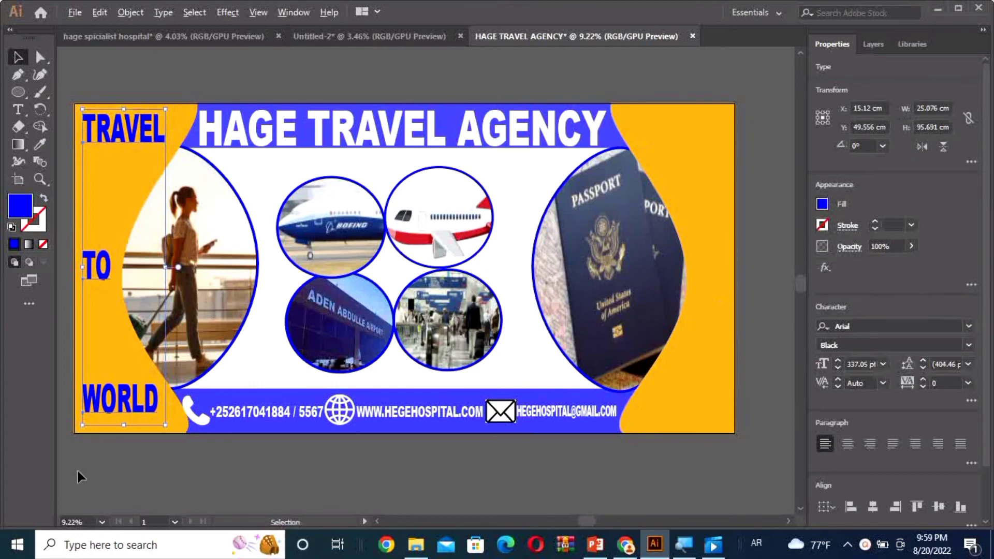
Place a copy of the TRAVEL TO WORLD stack on the right edge, nudging TO further right
drag(115, 410, 446, 403)
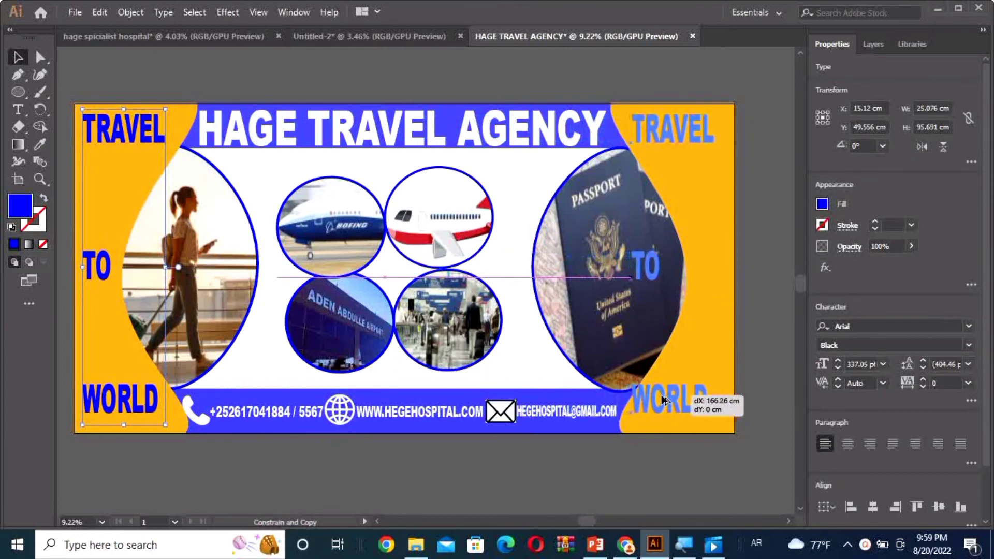
drag(446, 403, 664, 400)
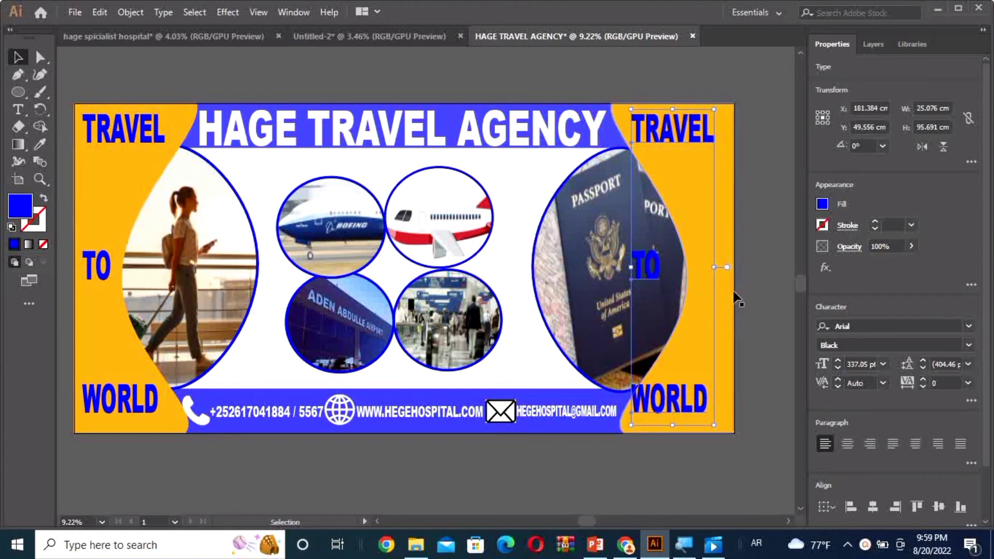
drag(679, 367, 693, 368)
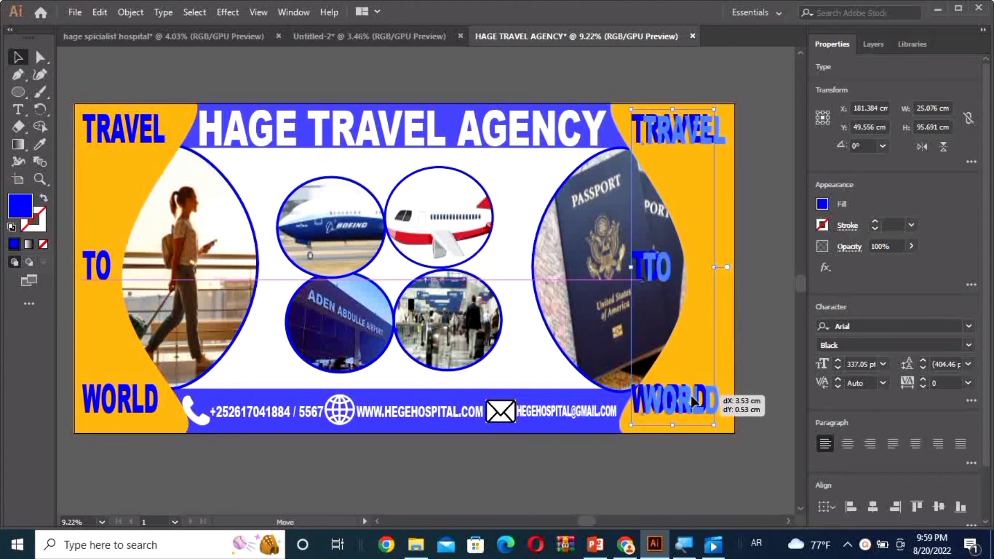
click(709, 304)
drag(669, 283, 715, 284)
Retype the right-side TRAVEL as ENJOY, switching the keyboard to English
click(699, 139)
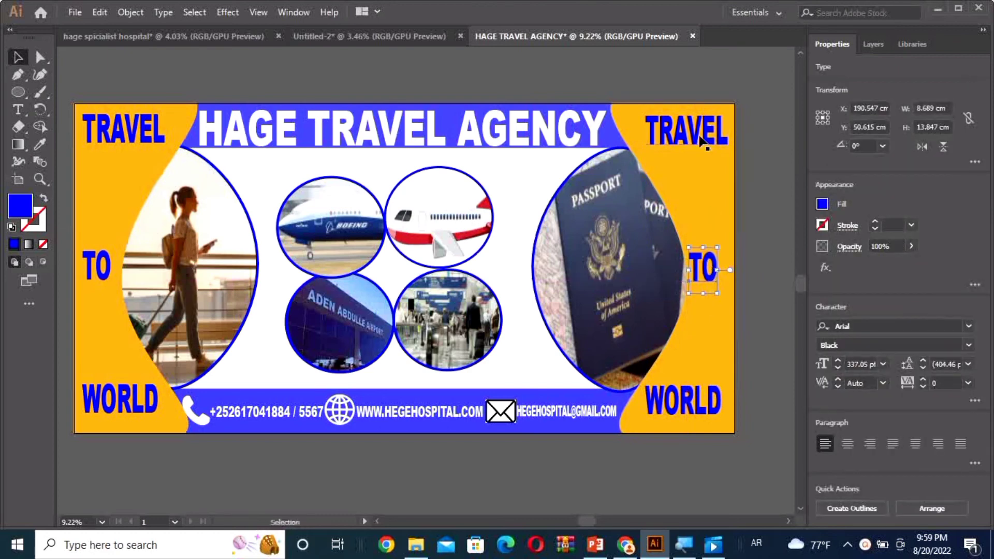
double_click(699, 139)
text(ثتخغ)
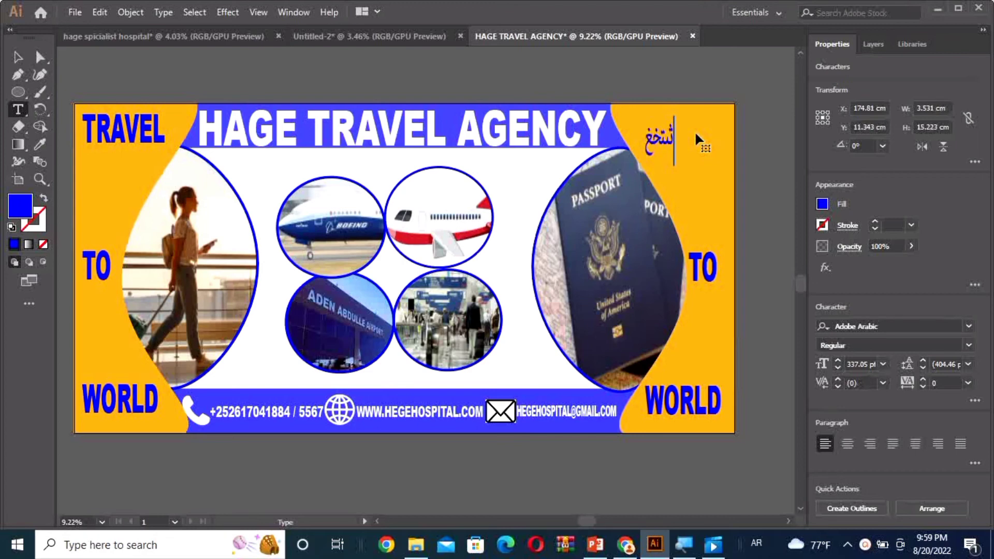
key(BackSpace)
key(BackSpace)
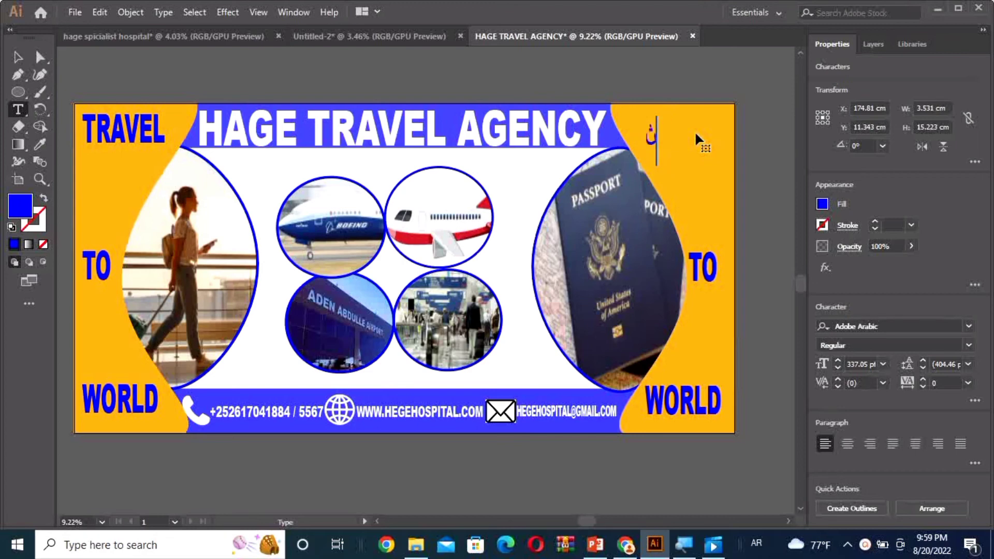
key(BackSpace)
key(super+space)
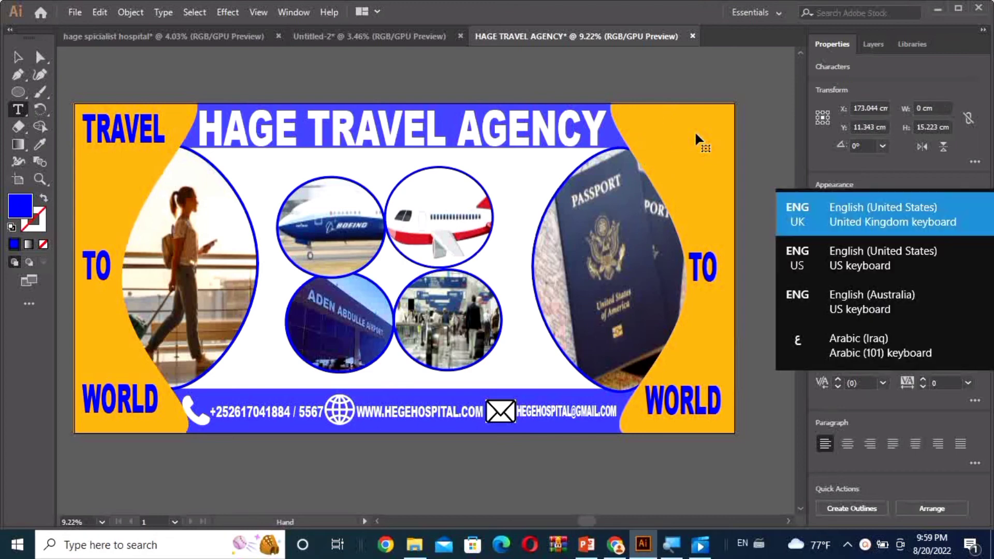
text(EN)
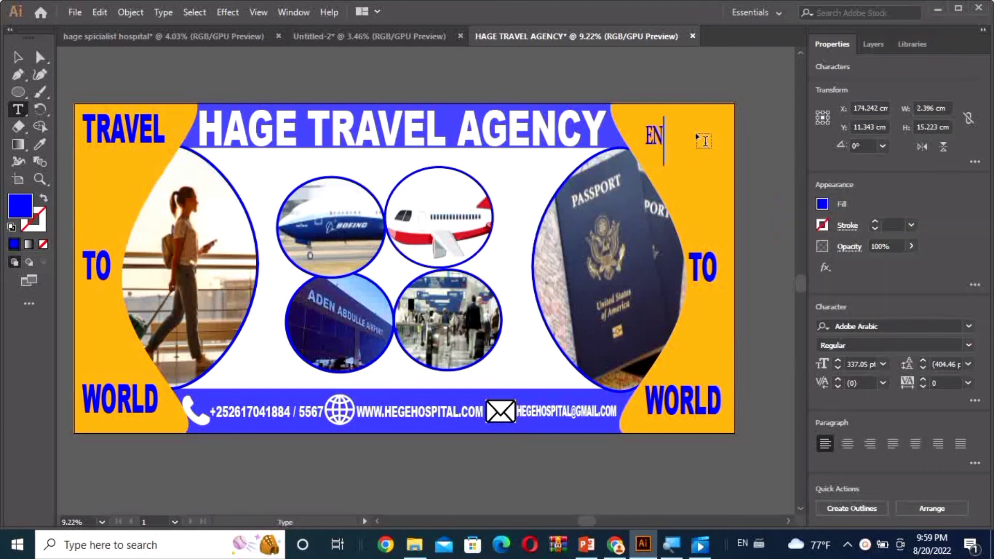
text(JOY)
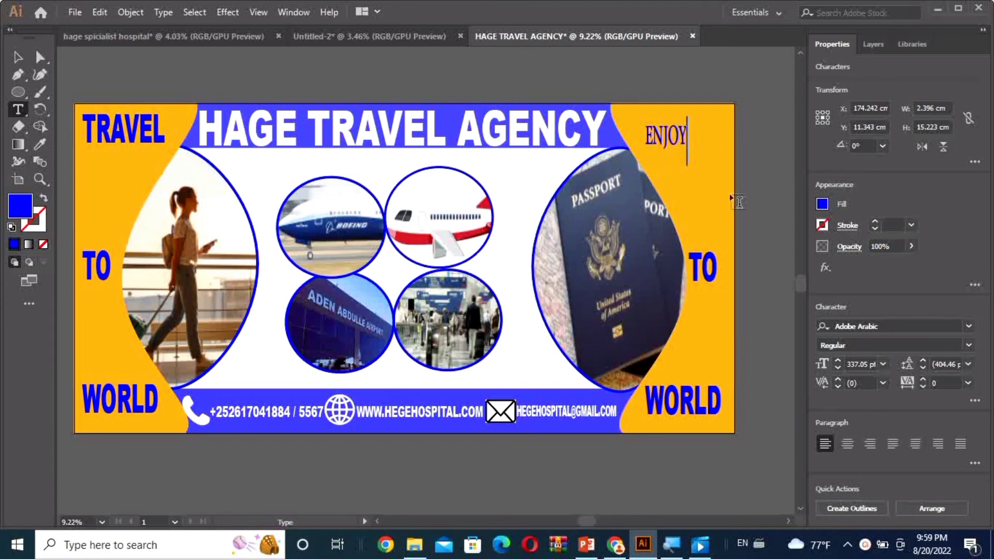
Change the right-side TO and WORLD to YOUR and TRAVEL
click(698, 254)
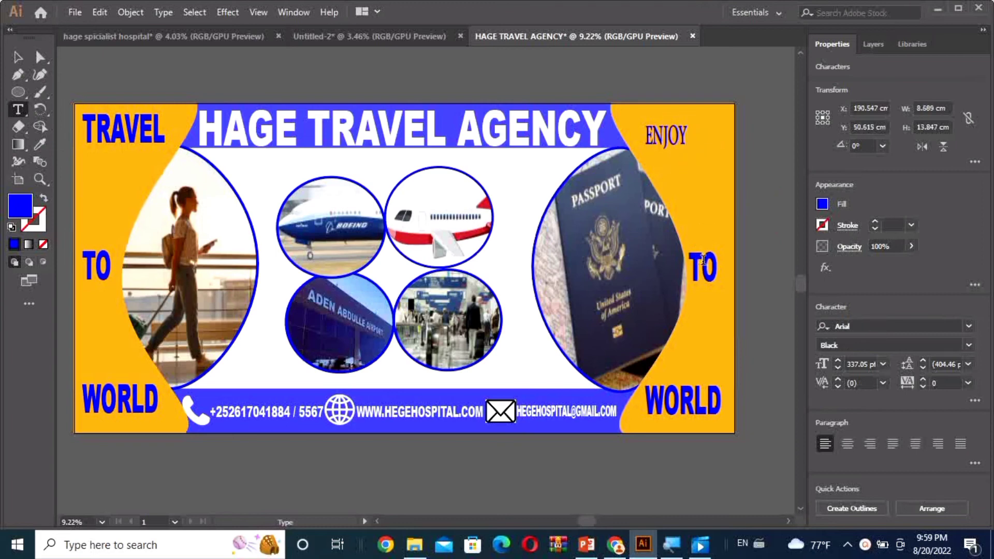
double_click(691, 265)
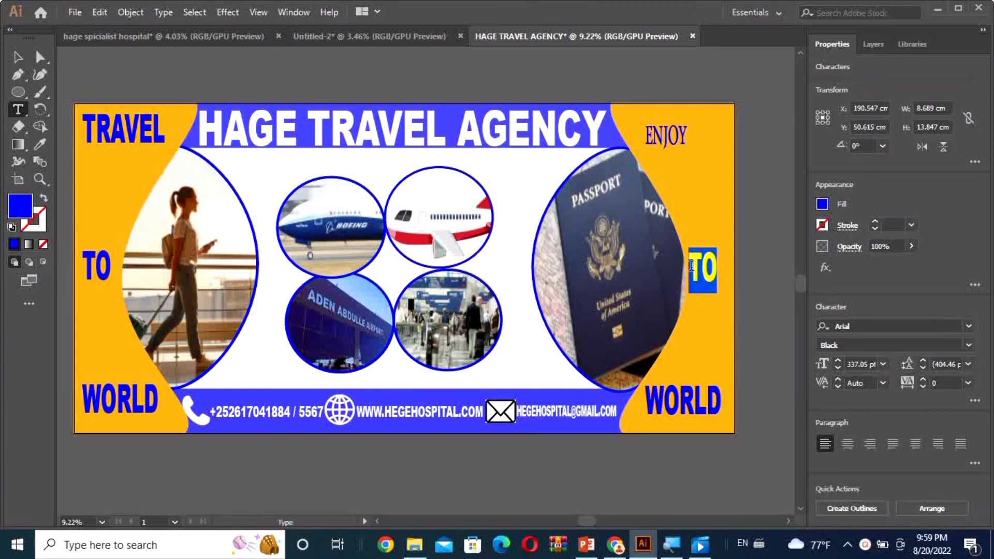
text(YOUR)
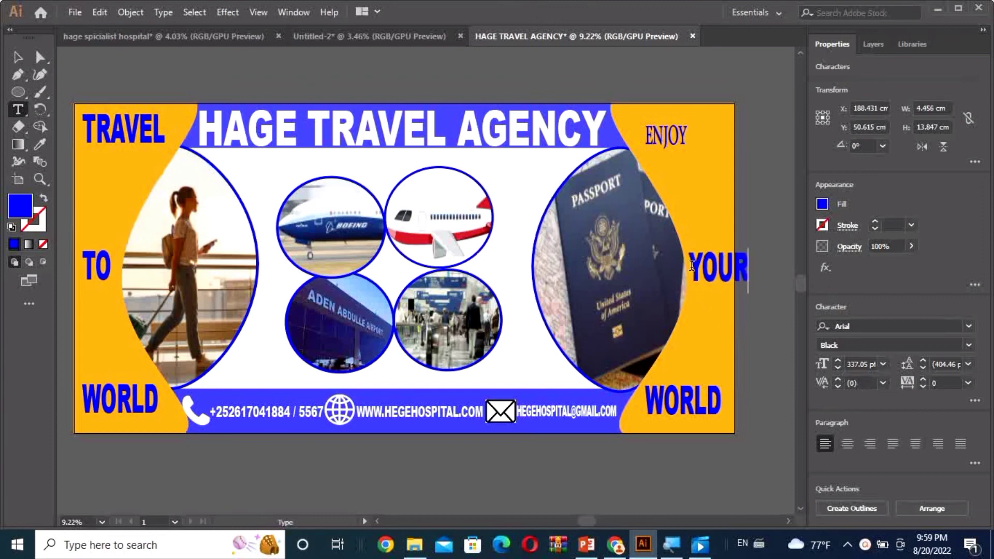
click(645, 409)
drag(645, 406, 722, 402)
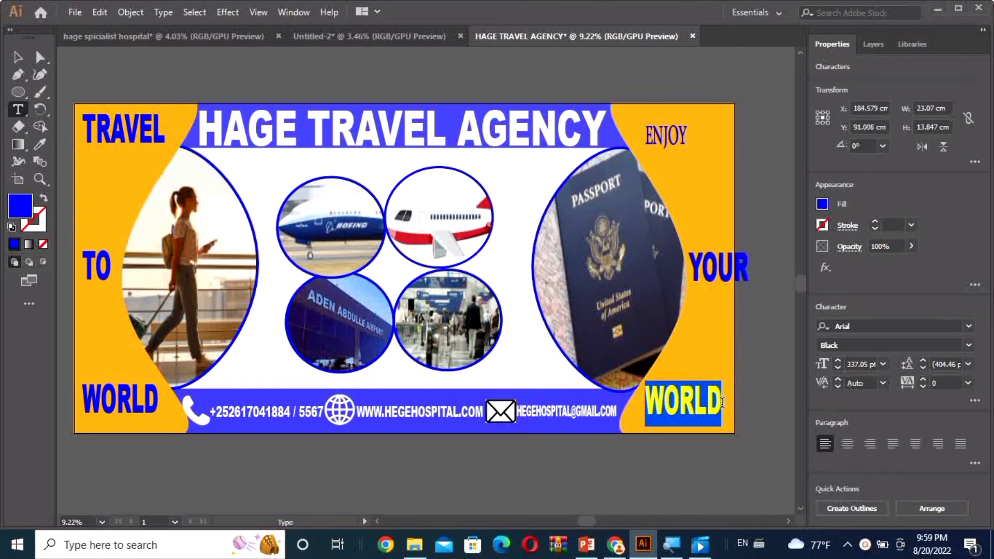
text(TR)
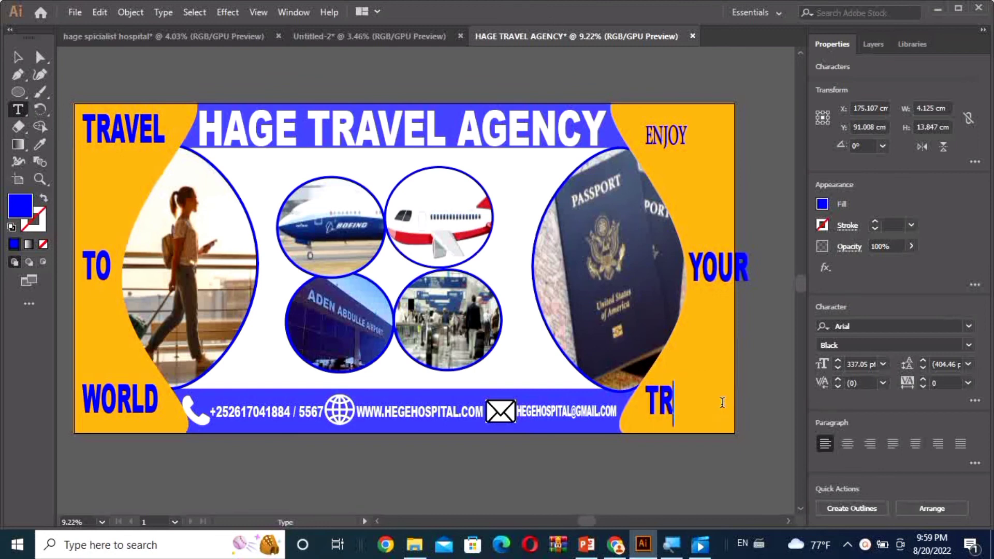
text(AVEL)
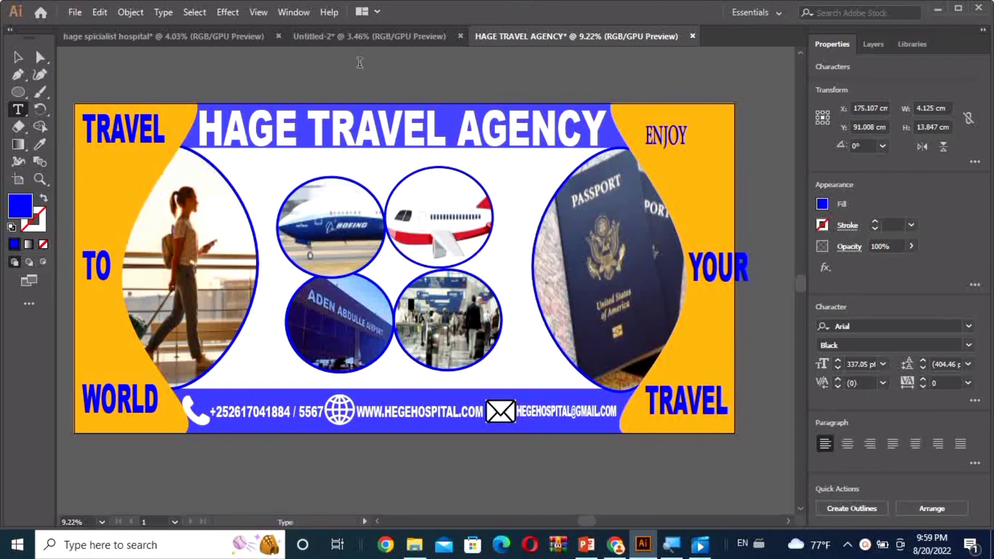
key(Escape)
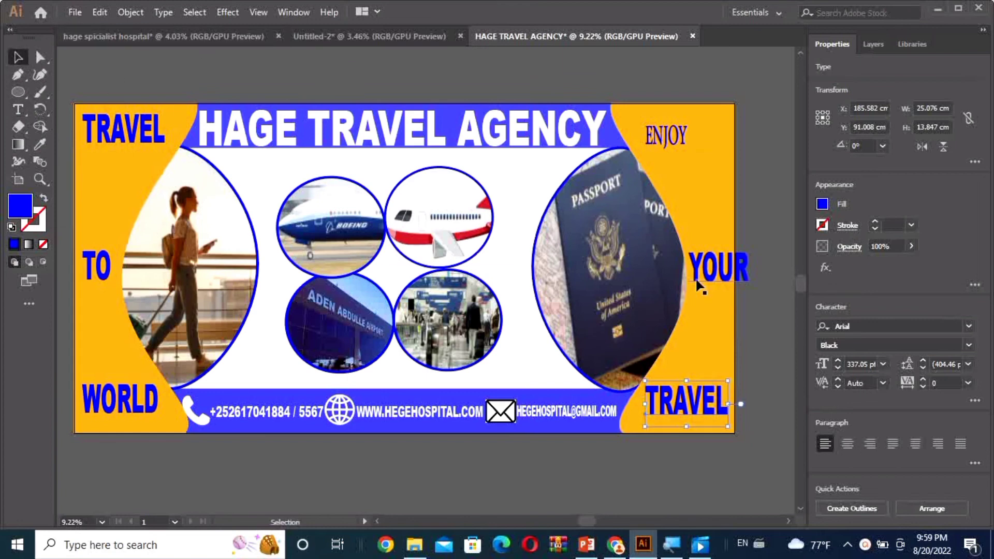
Make YOUR narrower and ENJOY larger
click(719, 270)
drag(744, 295, 732, 293)
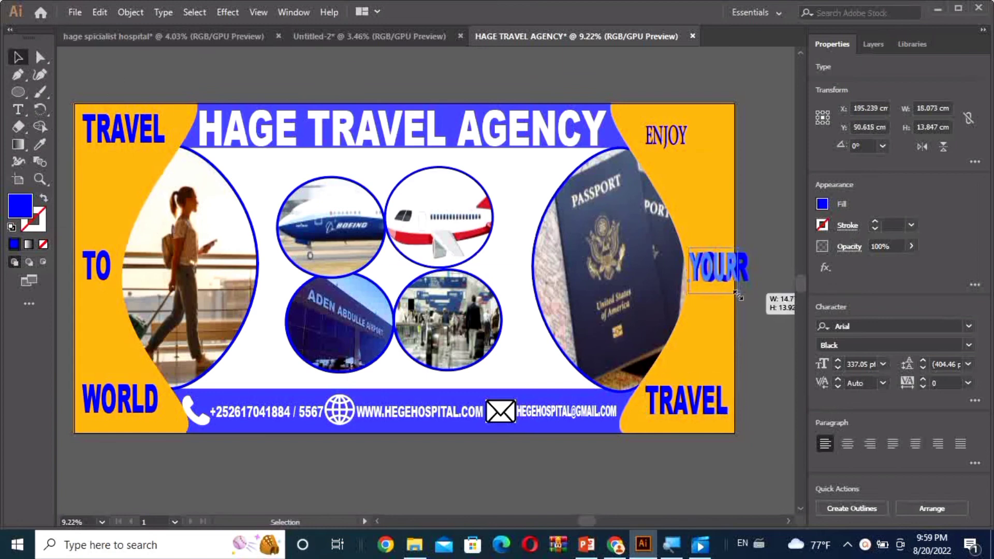
click(657, 143)
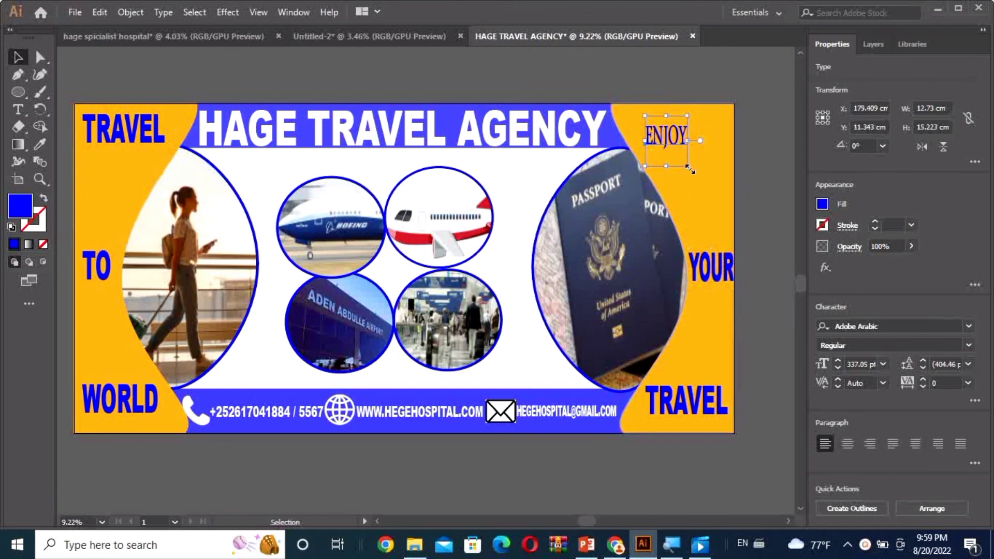
drag(687, 166, 727, 187)
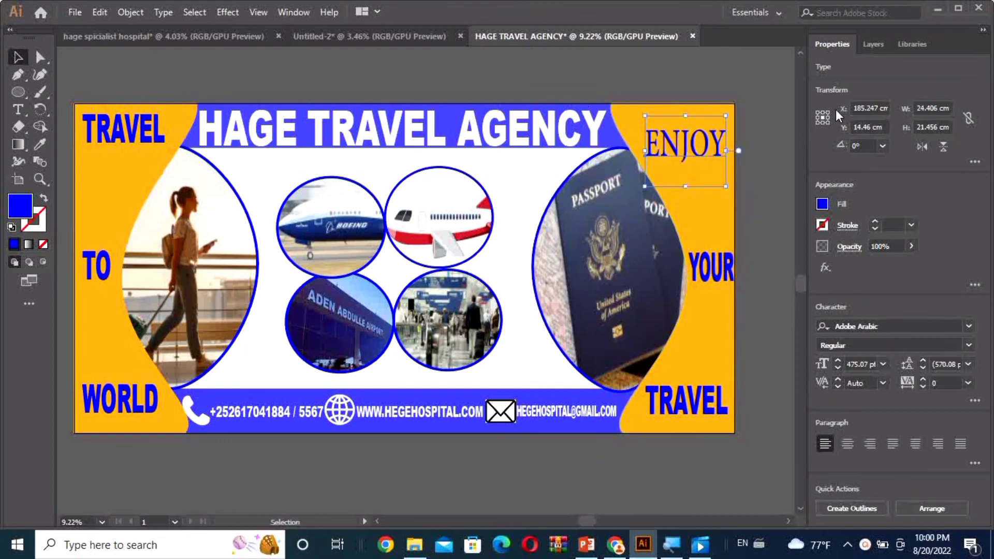
In the Essentials Classic workspace, set ENJOY in Arial Black and shrink it into the top-right corner
click(776, 13)
click(783, 63)
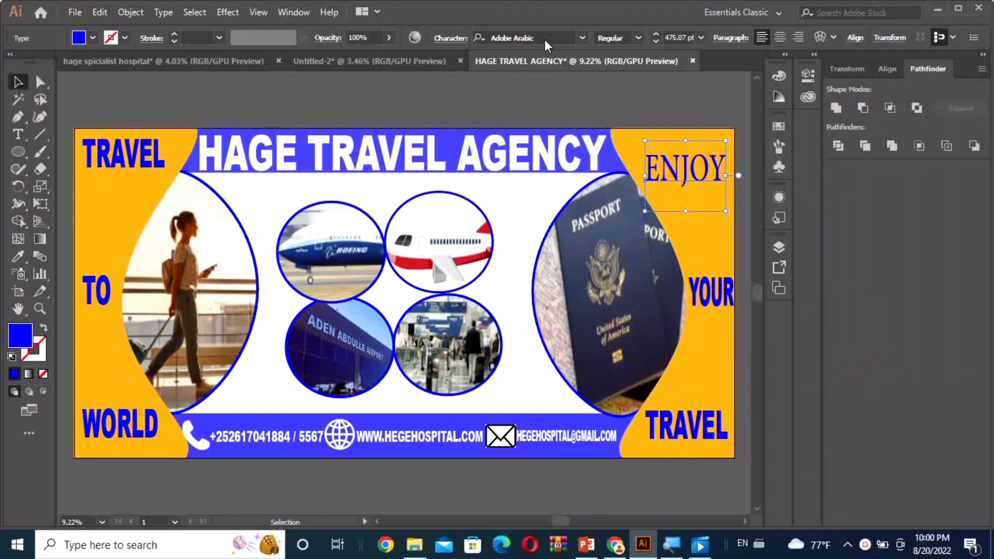
click(541, 35)
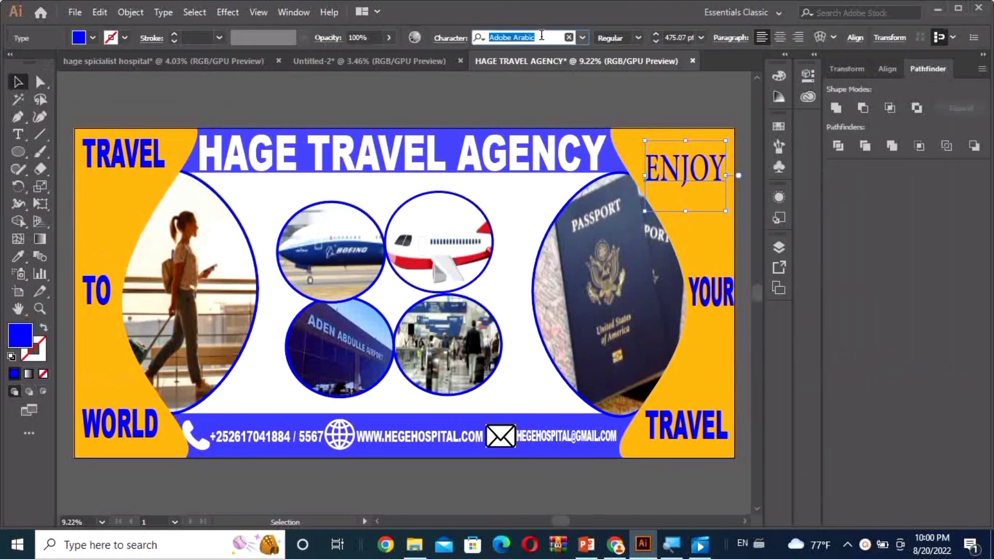
text(AR)
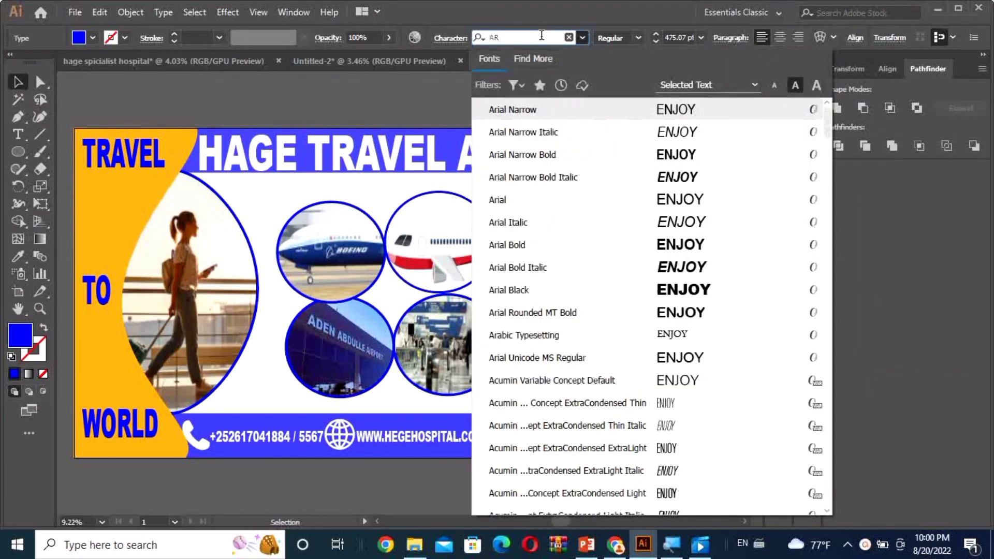
text(IA)
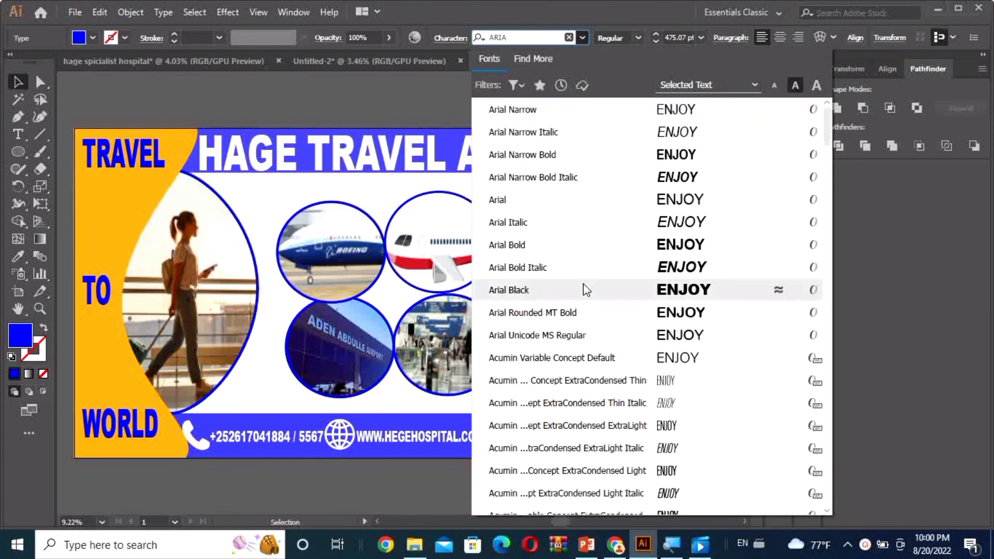
click(584, 289)
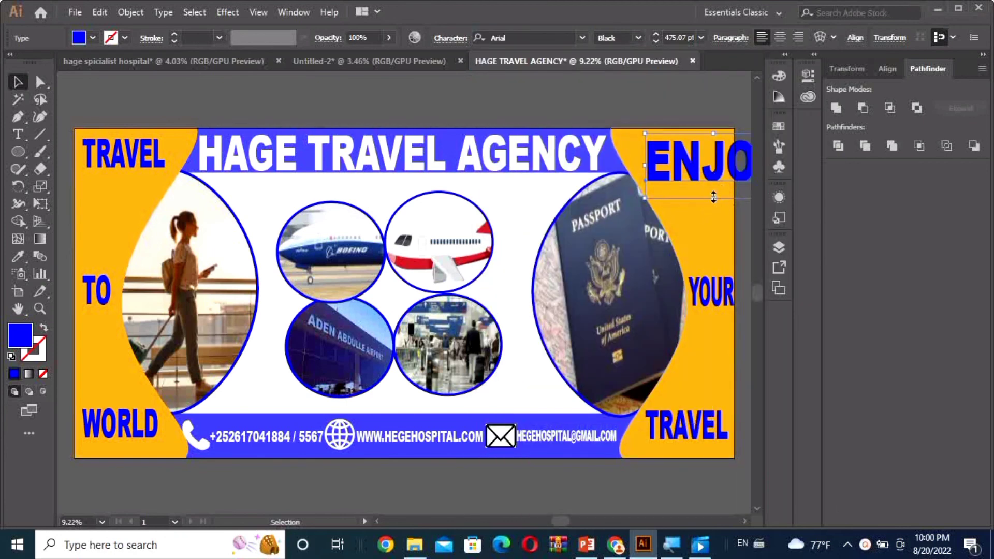
mouse_move(700, 198)
mouse_down()
mouse_move(698, 171)
mouse_move(673, 168)
mouse_up()
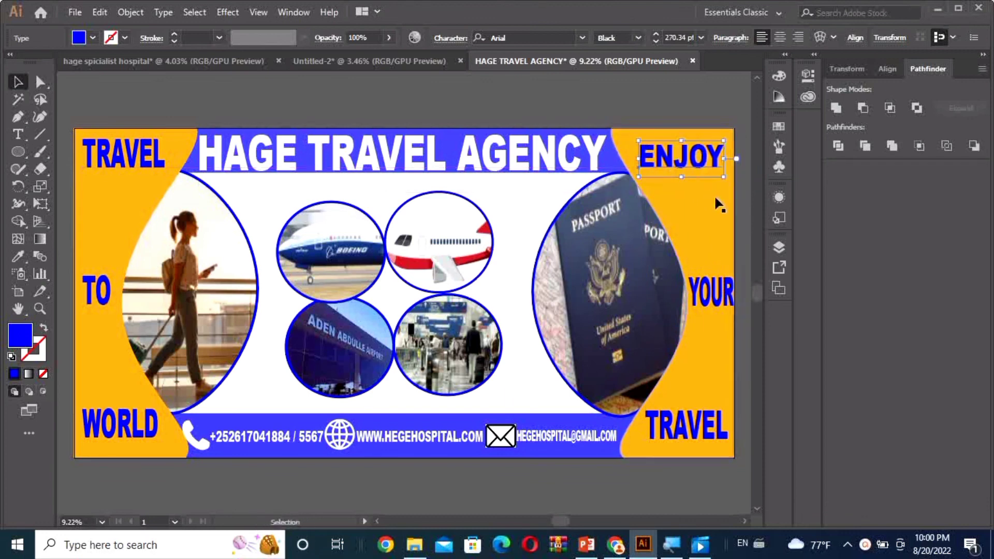
Nudge YOUR slightly left to sit under ENJOY
click(718, 299)
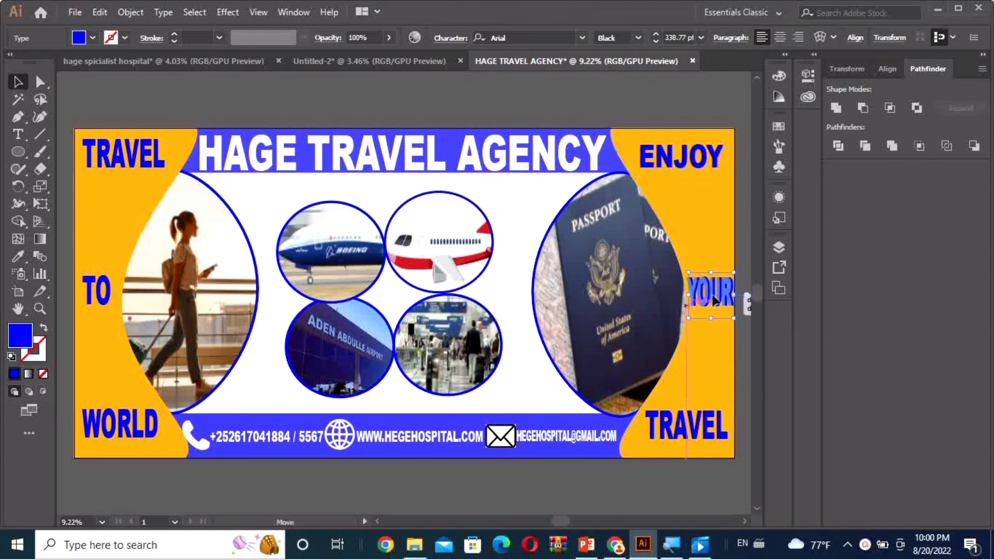
drag(717, 299, 713, 300)
click(745, 359)
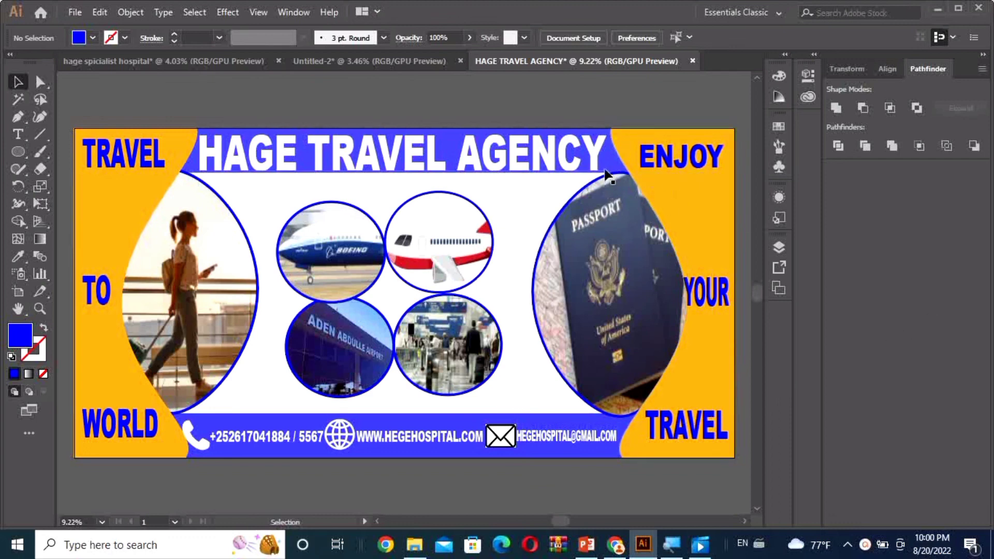
click(496, 176)
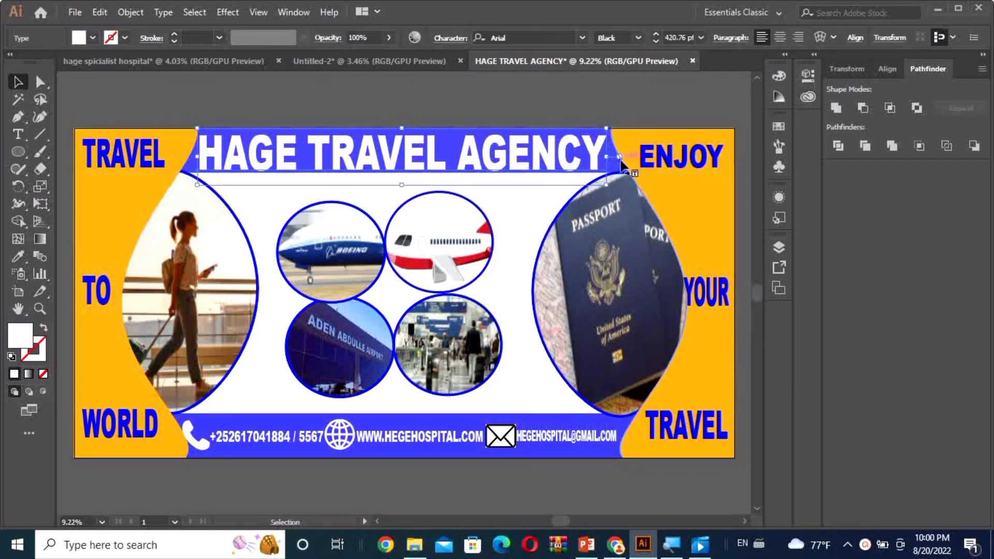
click(624, 173)
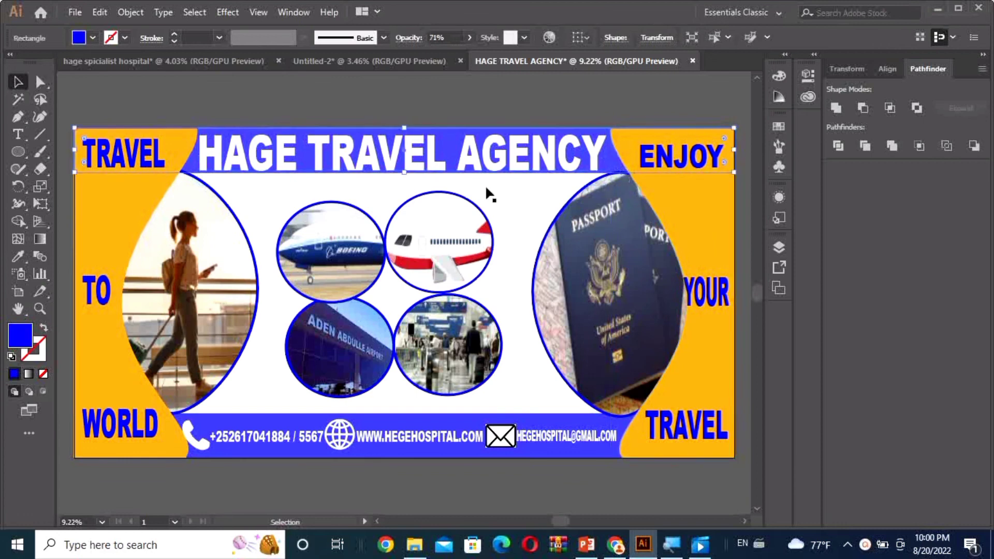
click(403, 179)
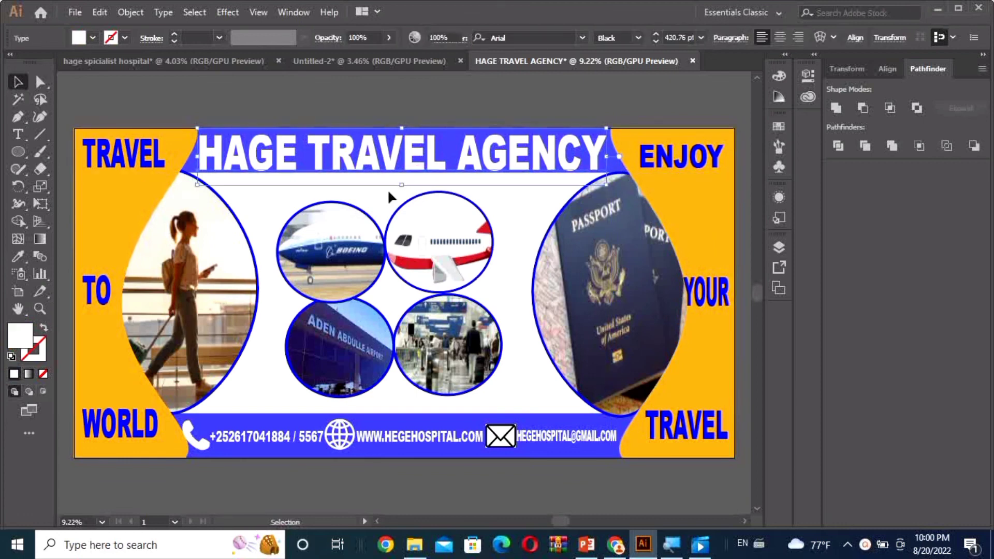